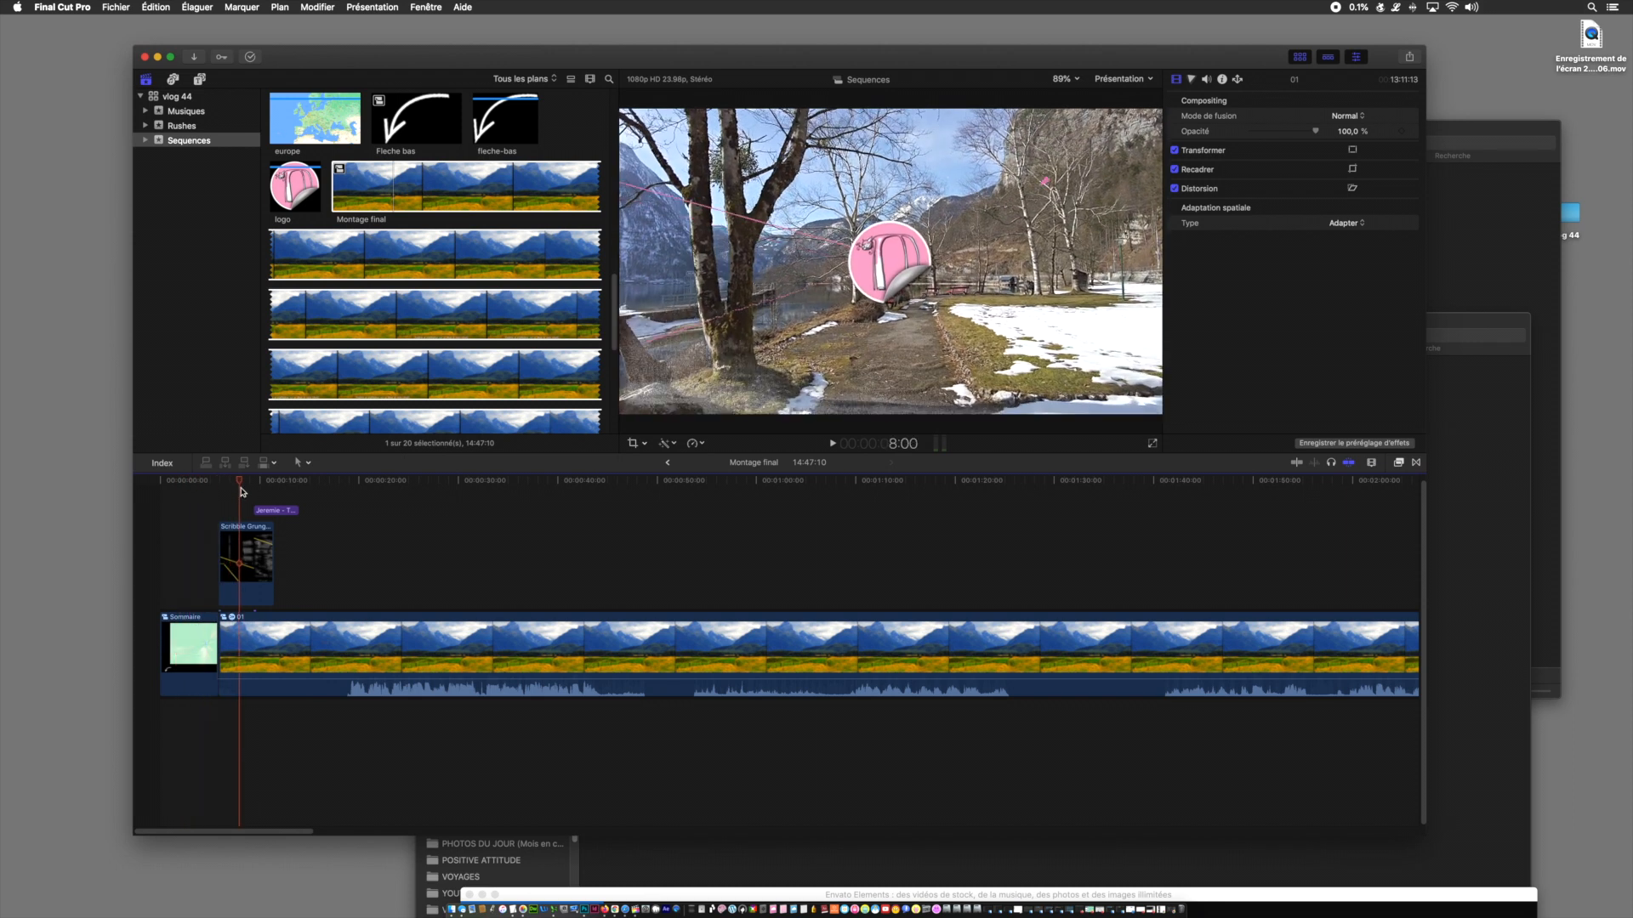
# - Play the start of clip 01 in the montage timeline and adjust the system sound volume
pyautogui.press('space')
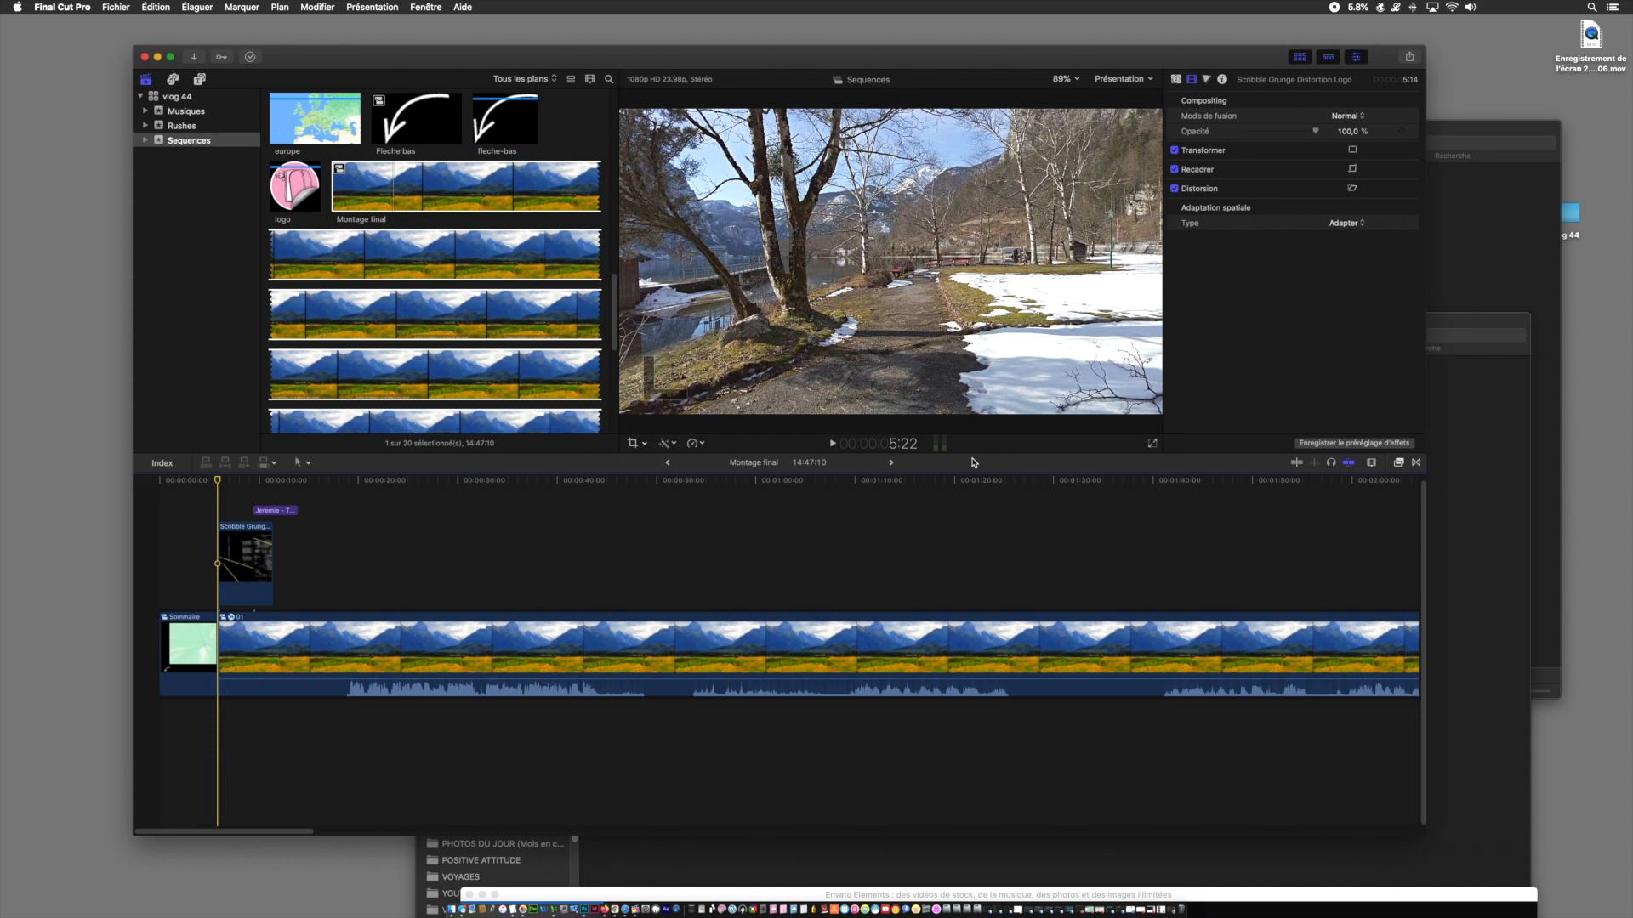
pyautogui.press('XF86AudioRaiseVolume')
pyautogui.press('XF86AudioMute')
pyautogui.press('XF86AudioMute')
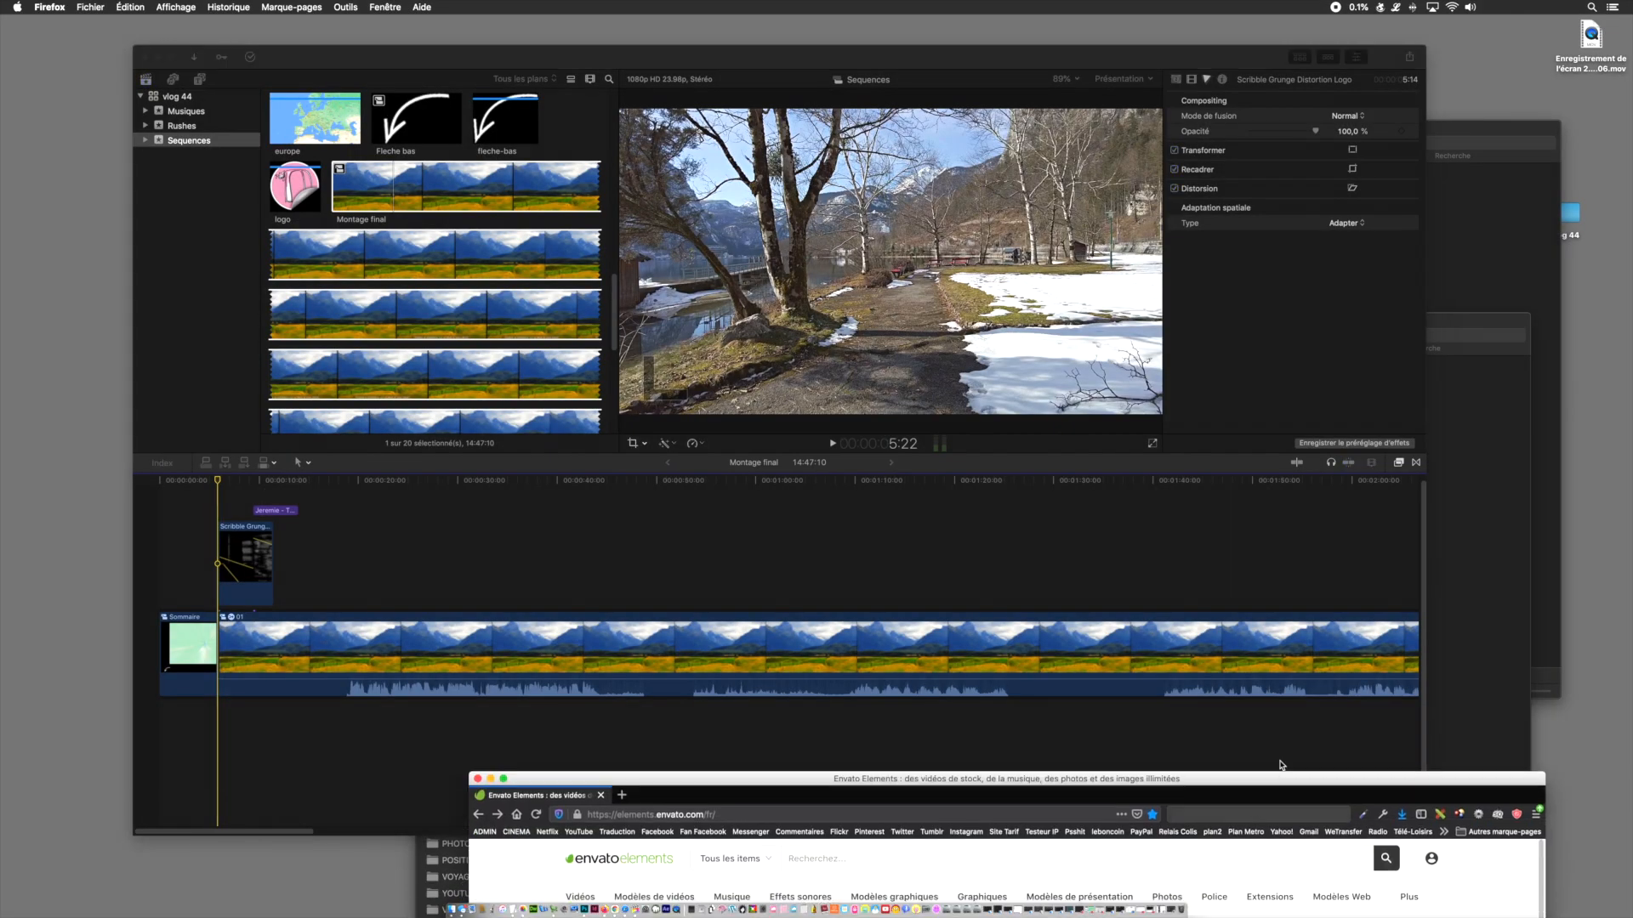
# - Switch to the Firefox window with Envato Elements and open its music catalogue
pyautogui.moveTo(1282, 764); pyautogui.dragTo(1106, 47)
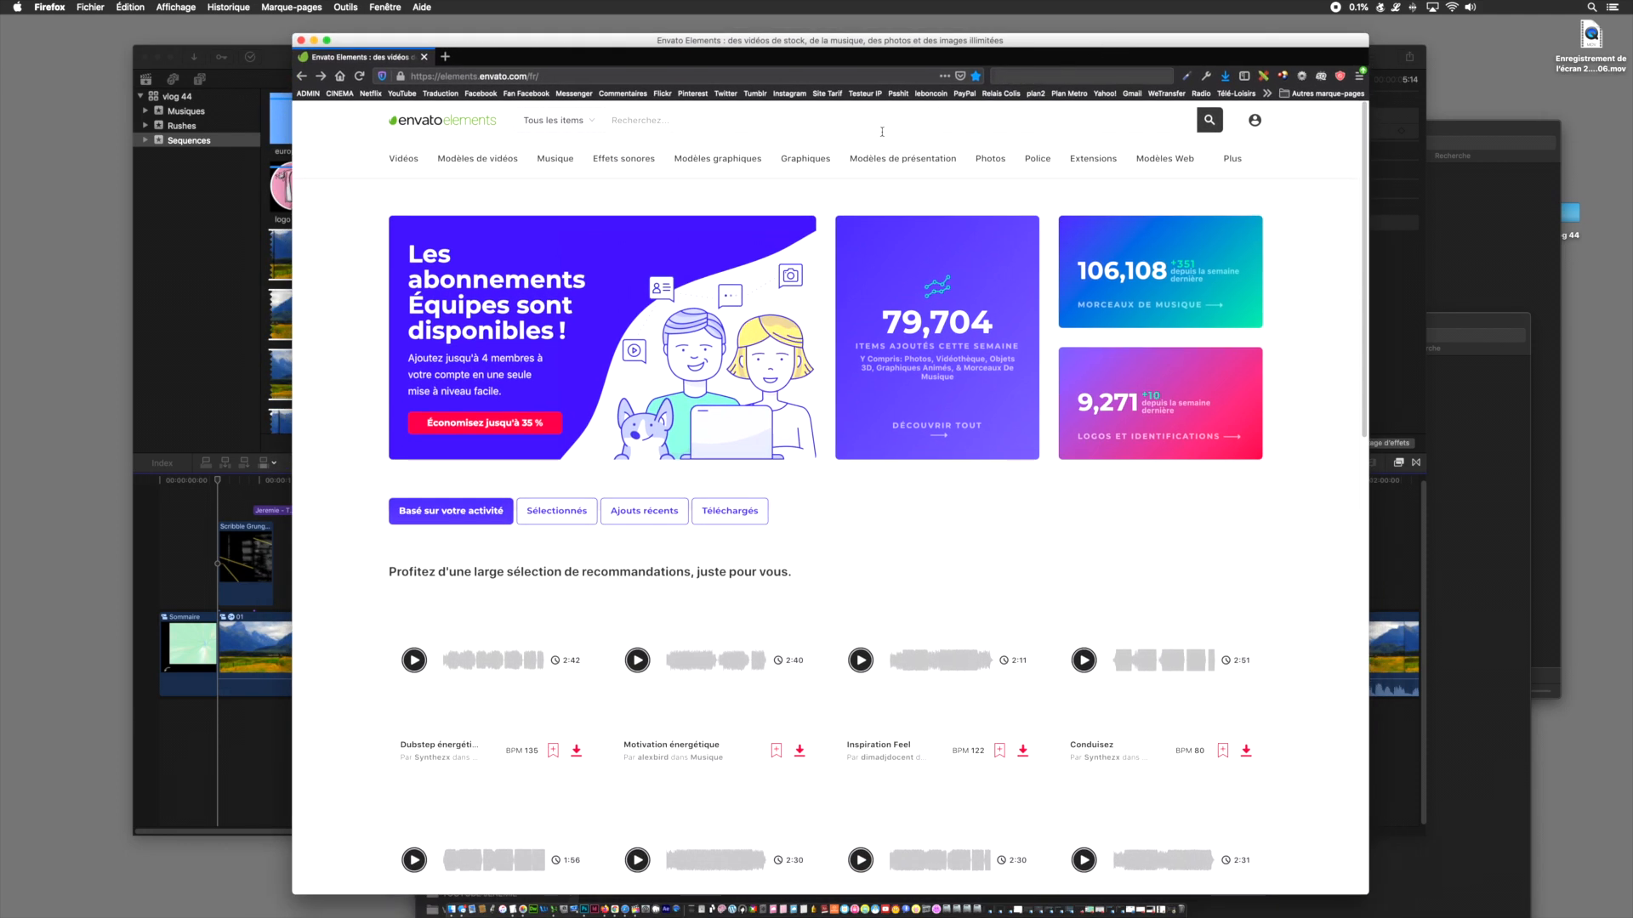
pyautogui.click(556, 158)
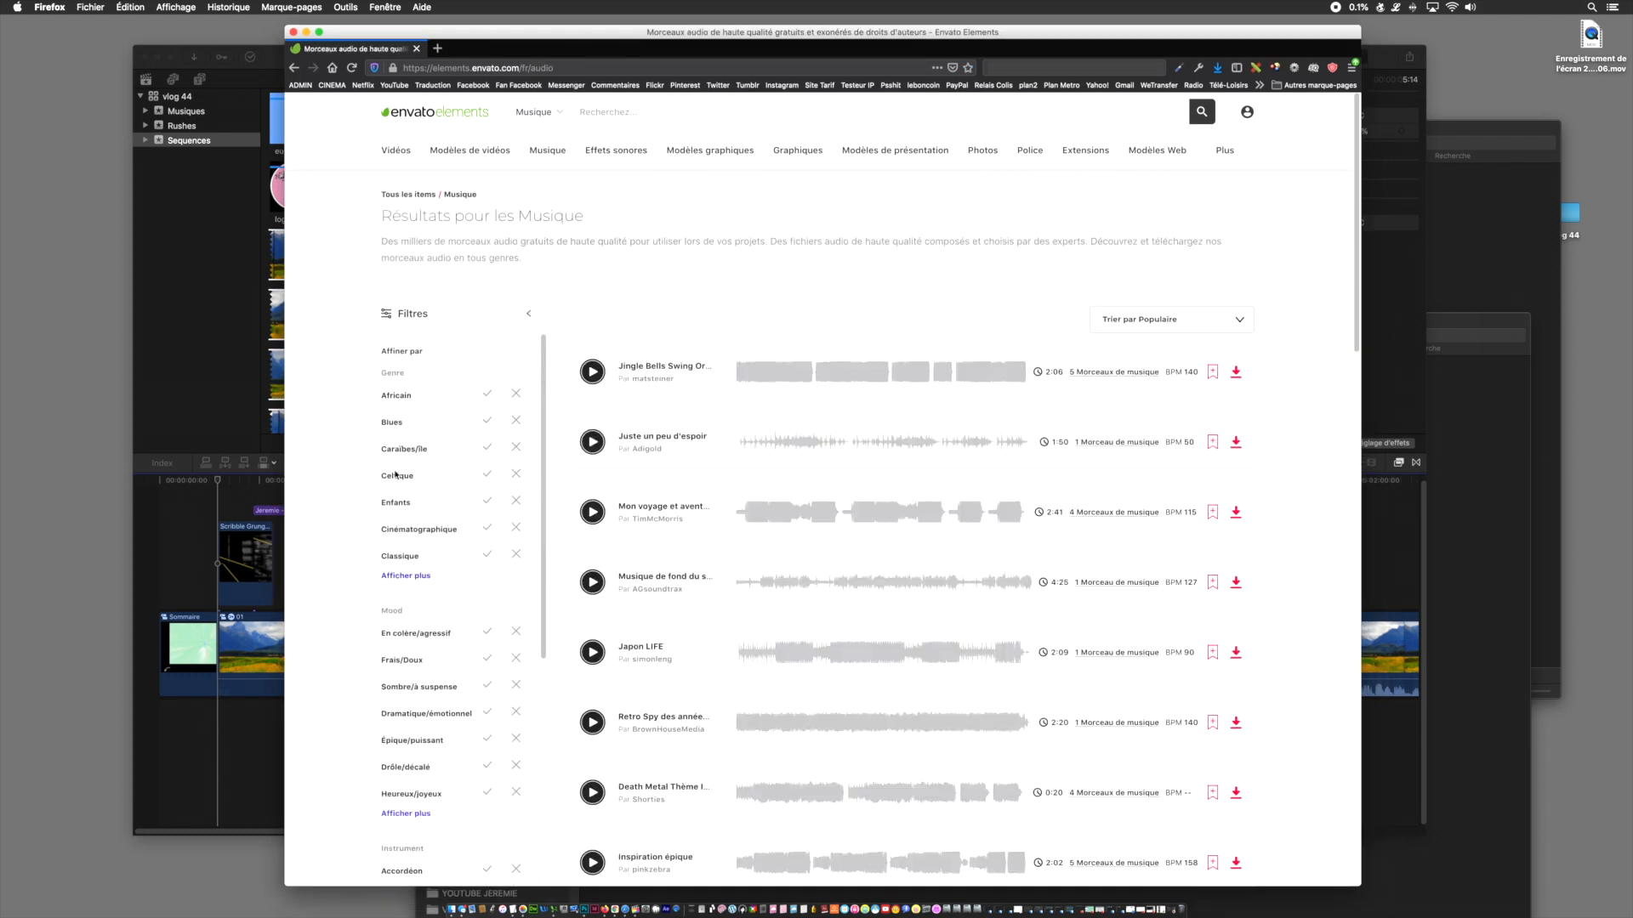
# - Examine the music catalogue's filters for genre, mood, instrument, category, vocals, tempo and length, expanding the full mood and instrument lists
pyautogui.scroll(-5, 442, 790)
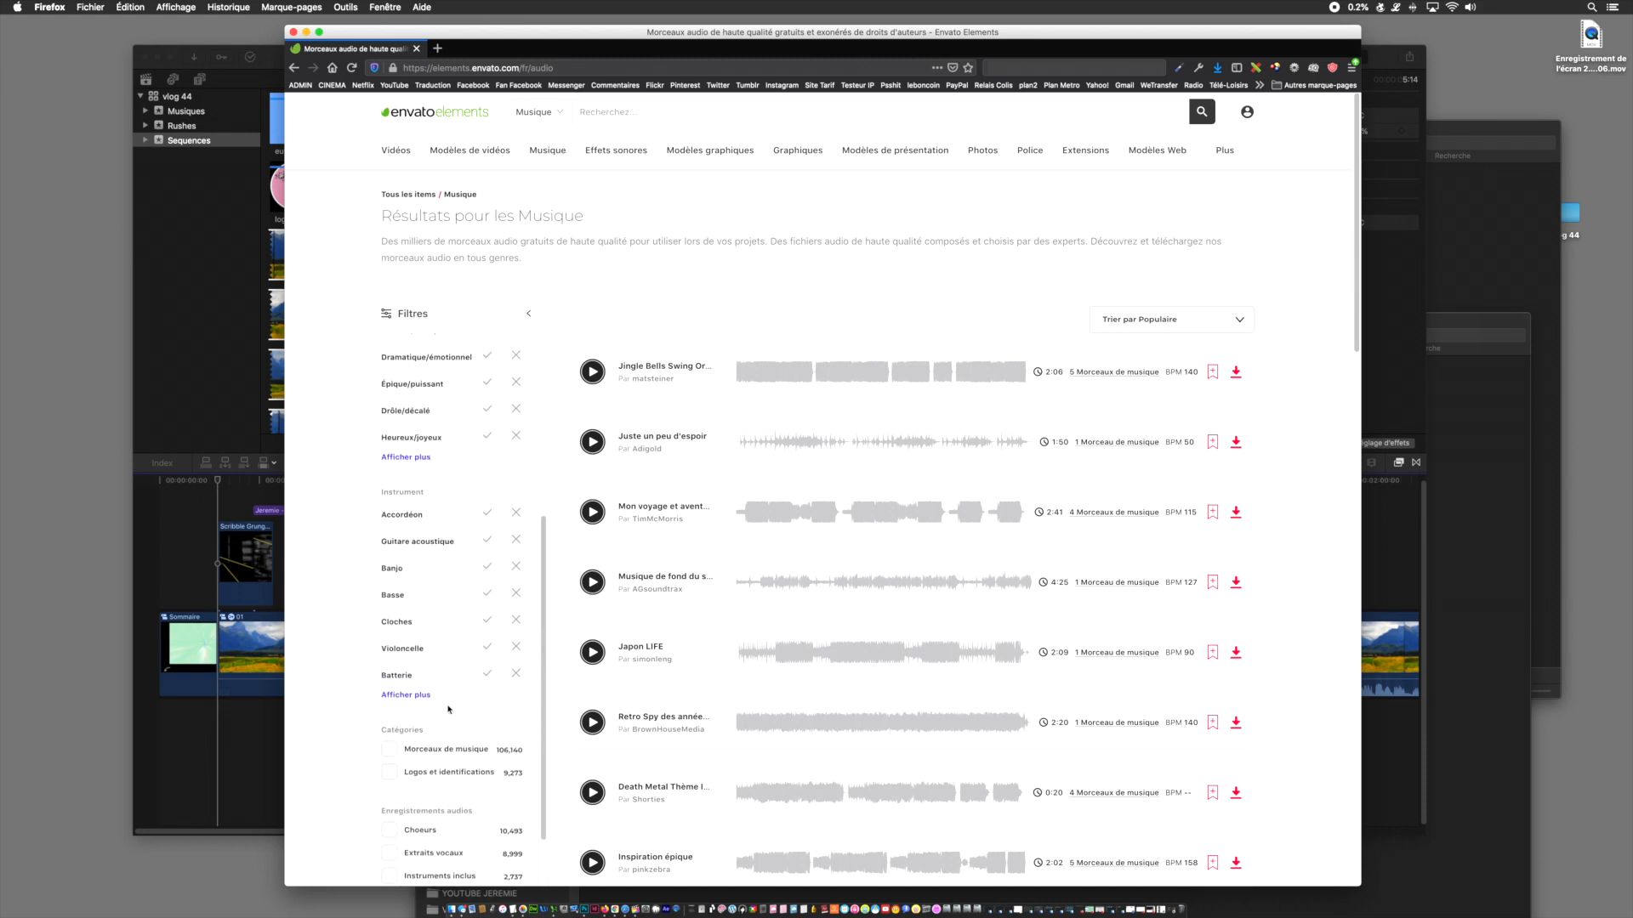
pyautogui.scroll(1, 449, 709)
pyautogui.click(408, 612)
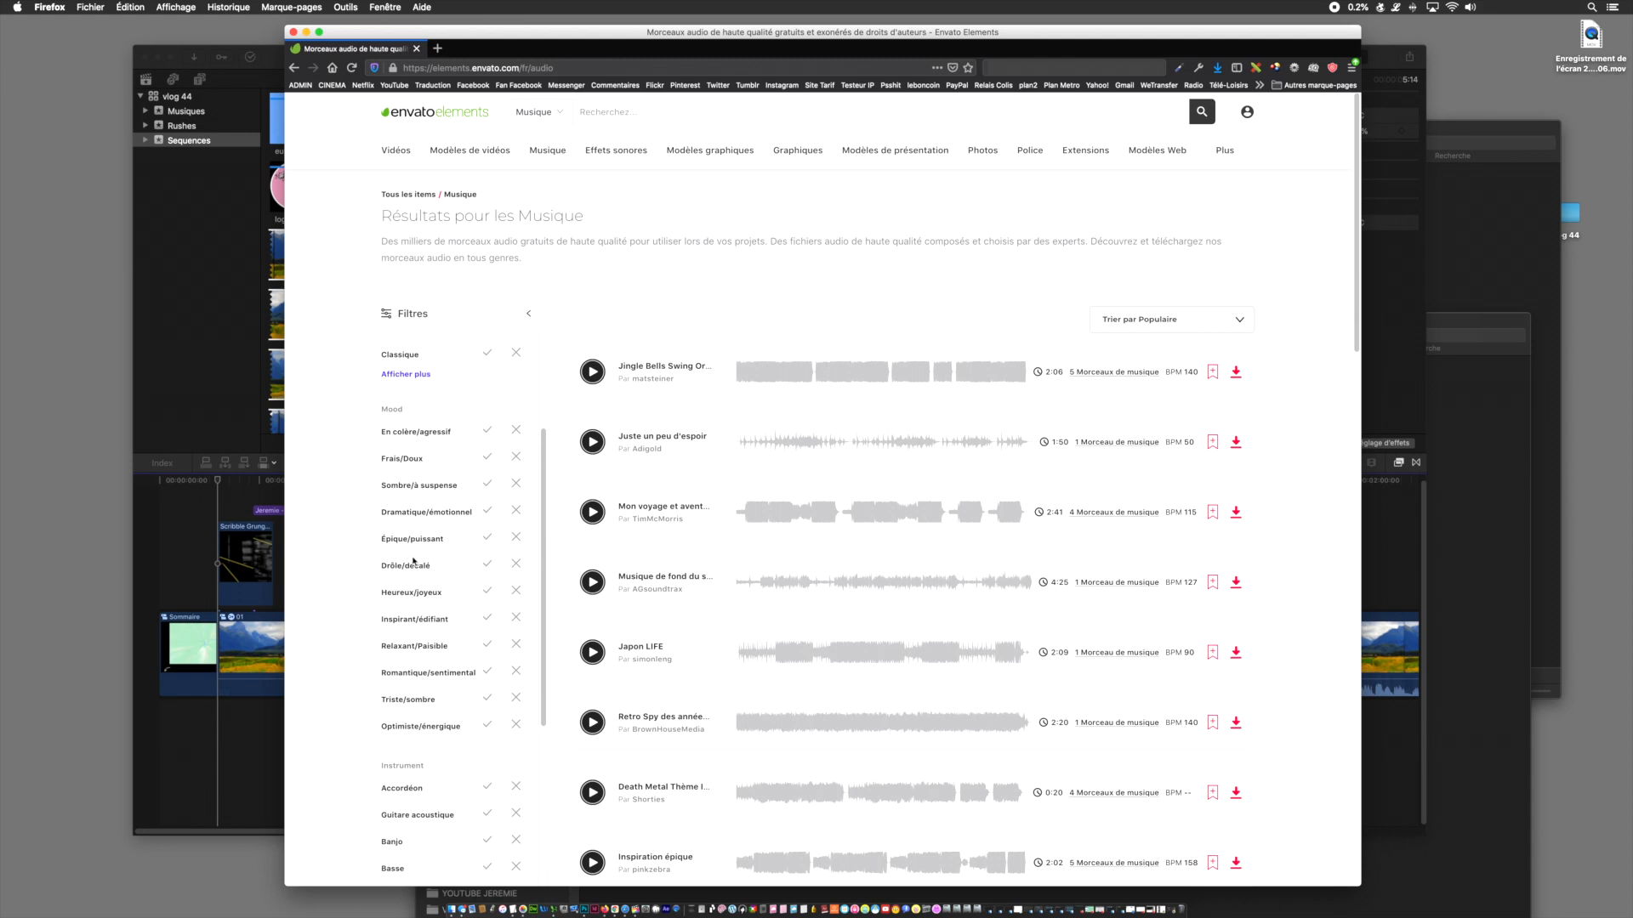
pyautogui.scroll(-8, 509, 629)
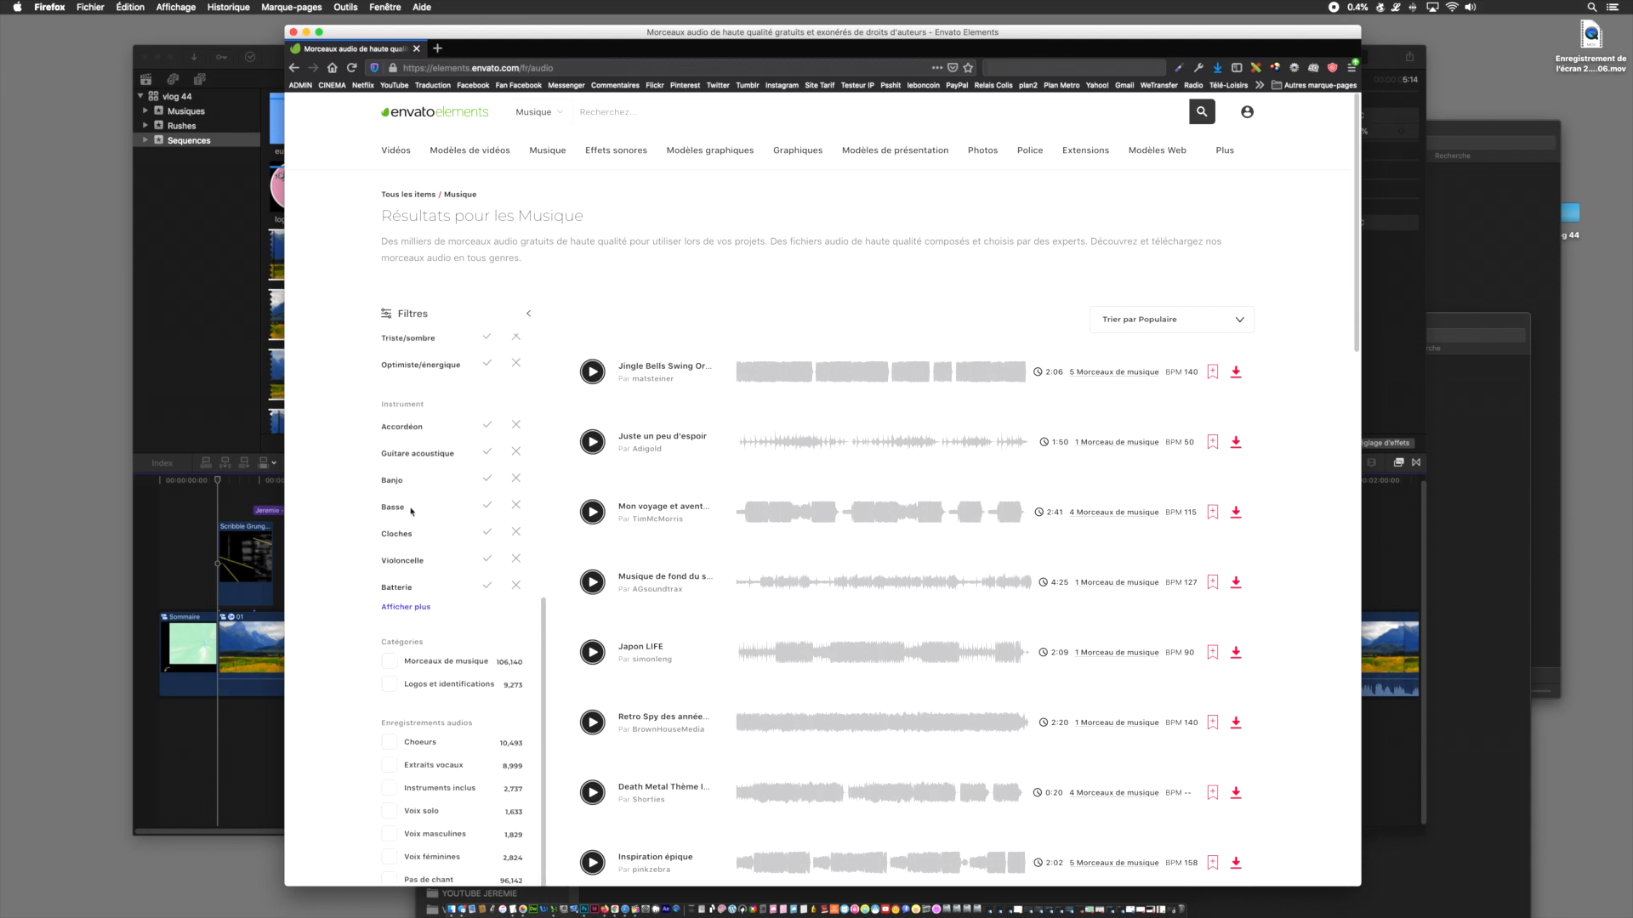
pyautogui.click(405, 604)
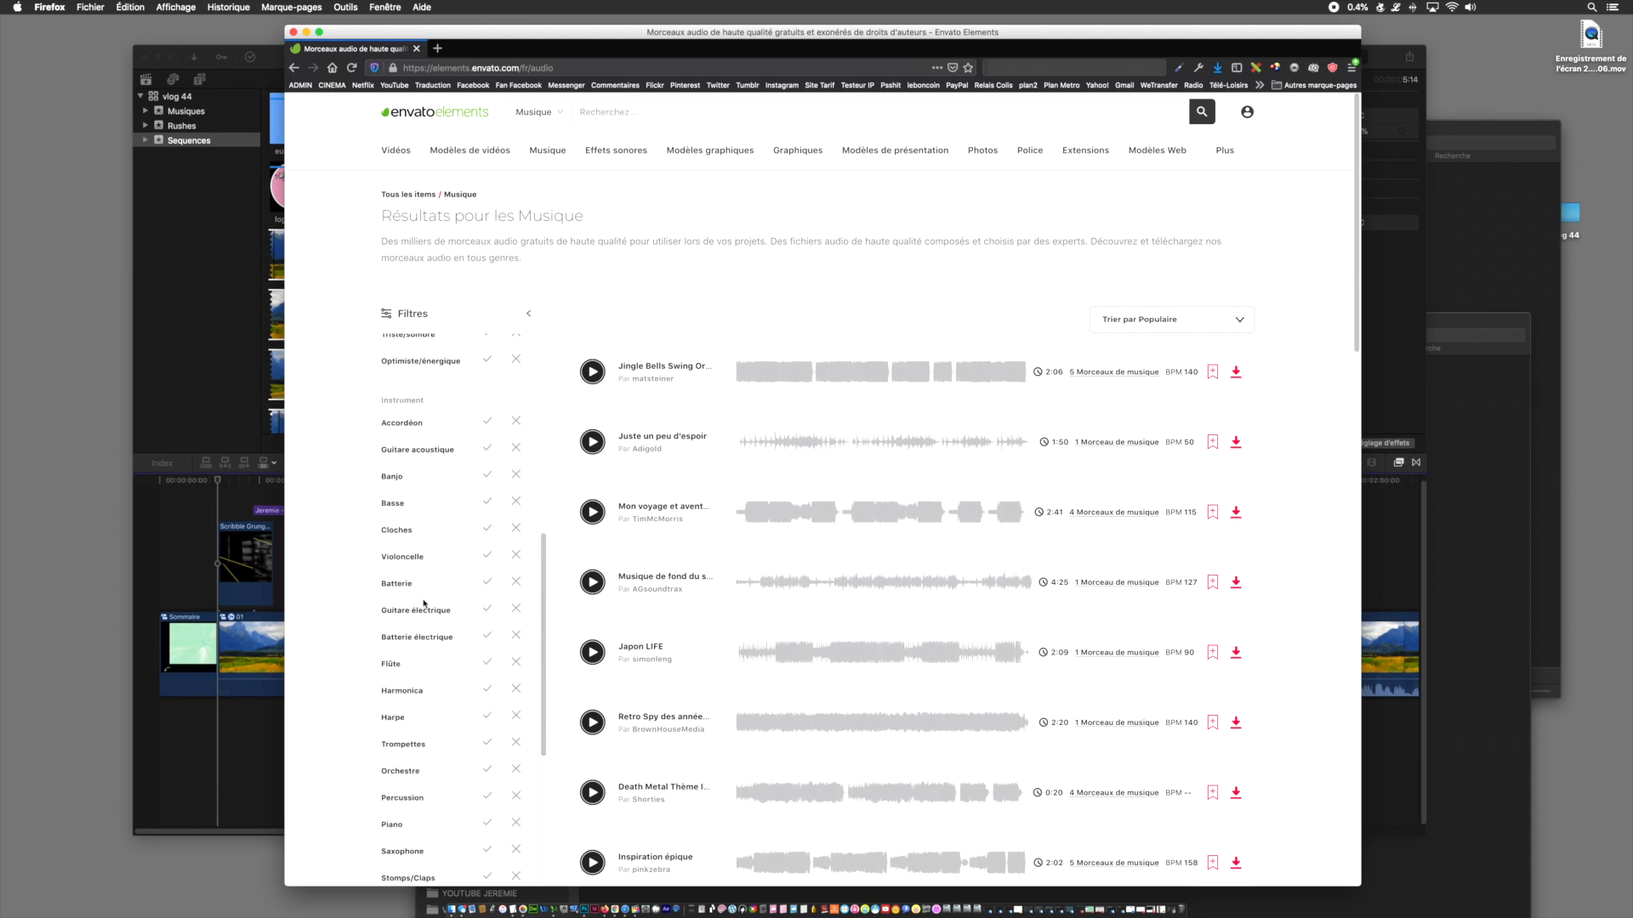
pyautogui.scroll(-1, 424, 603)
pyautogui.scroll(-15, 415, 583)
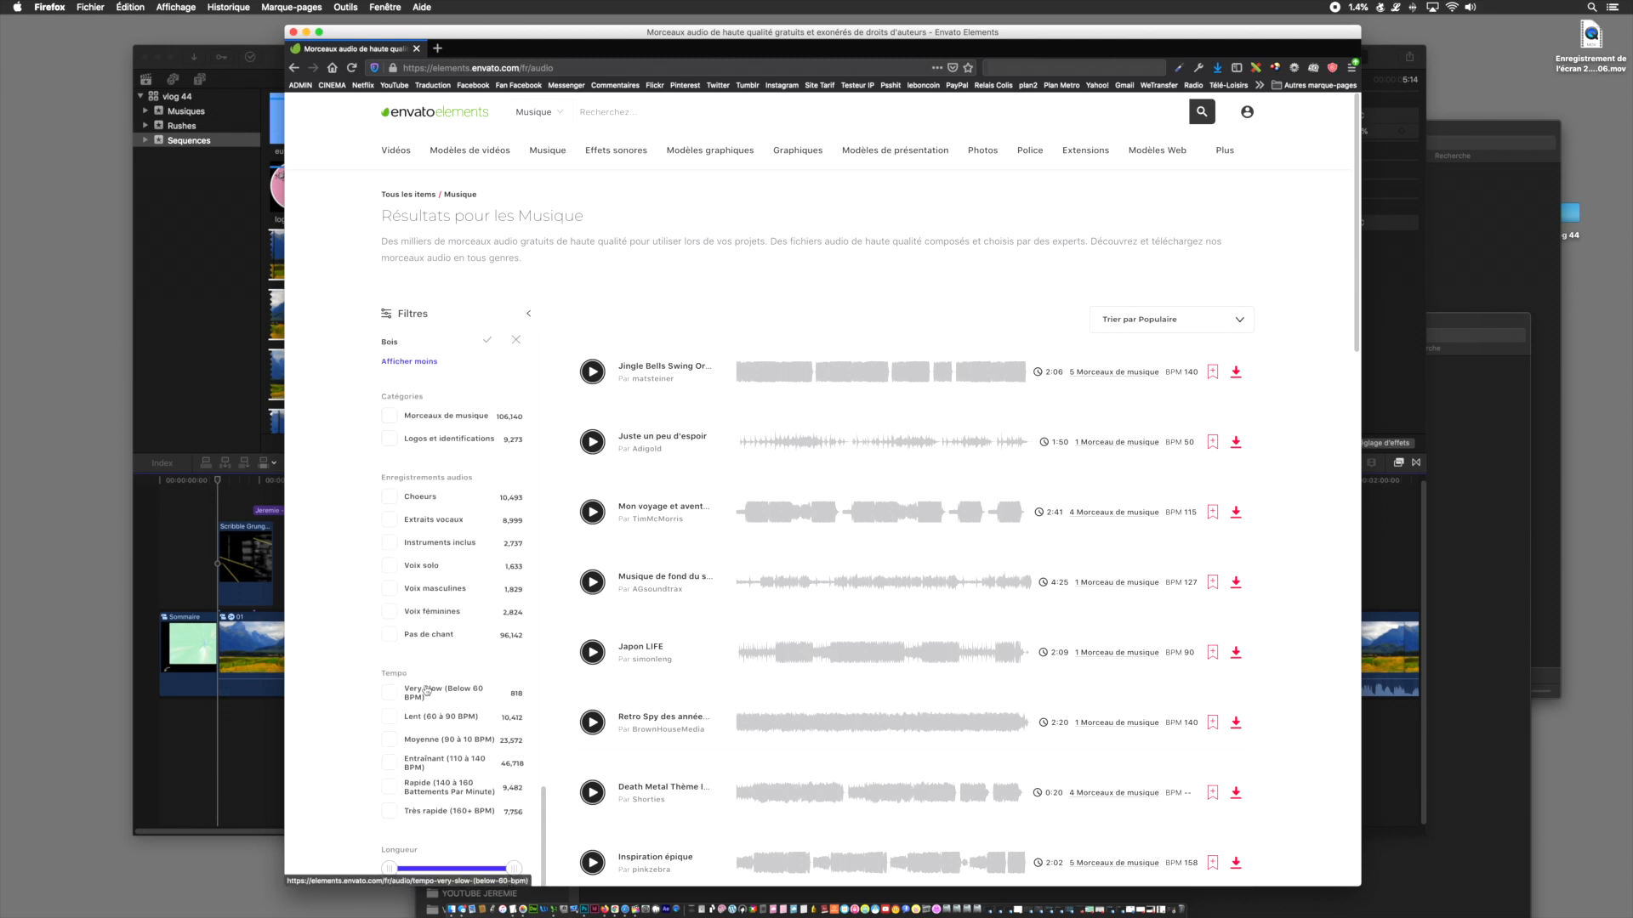
pyautogui.scroll(-6, 427, 690)
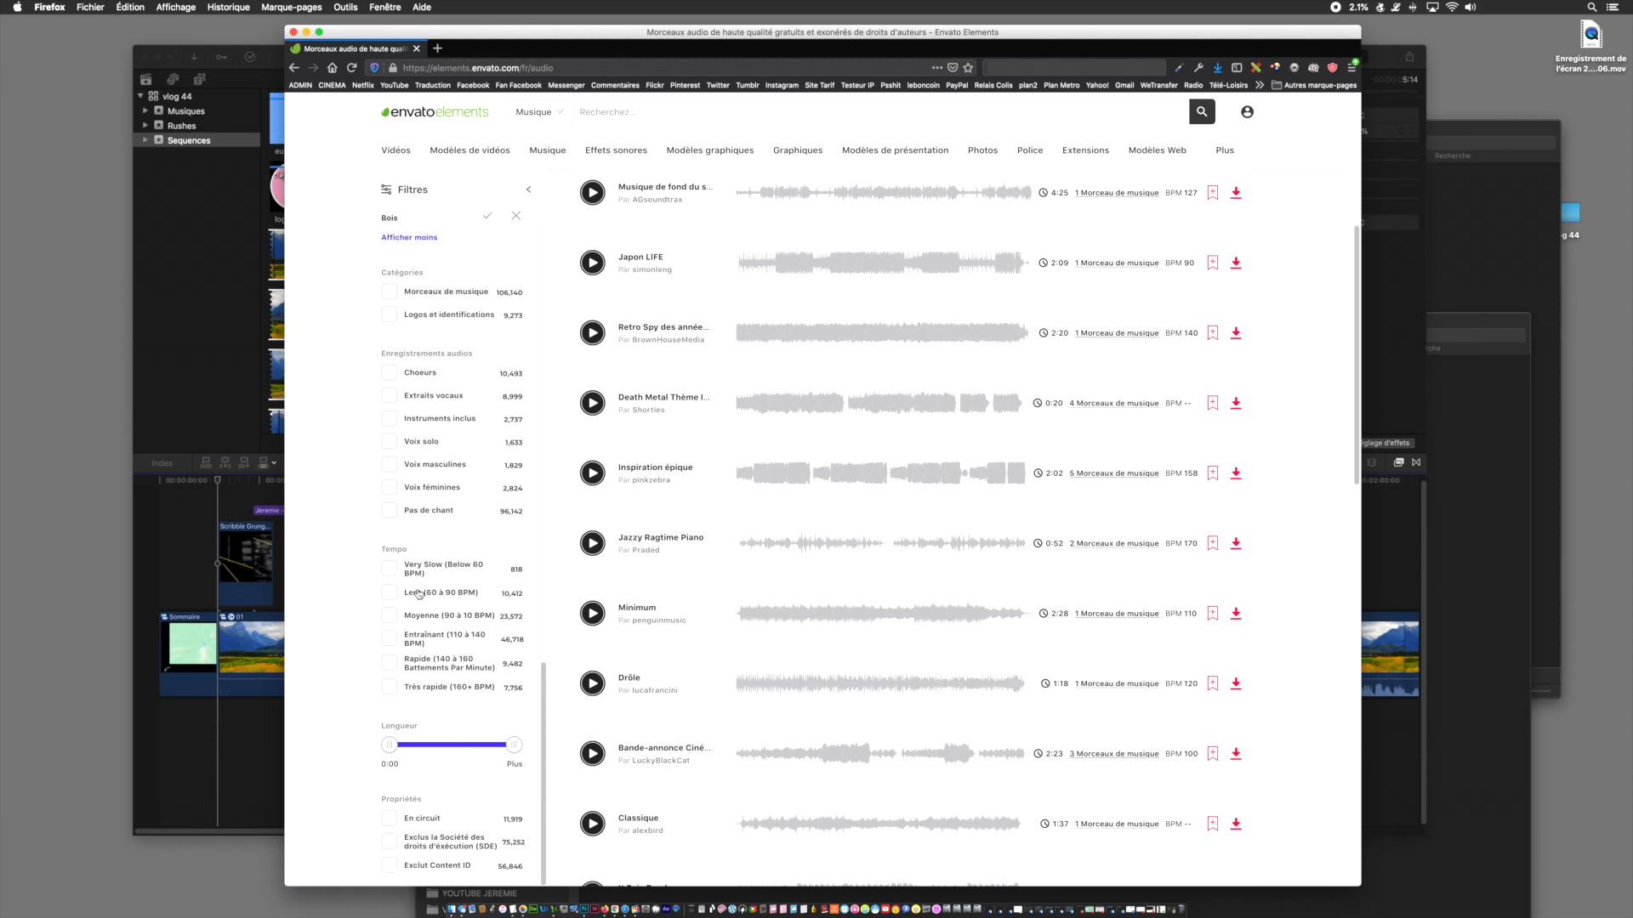
pyautogui.scroll(10, 438, 450)
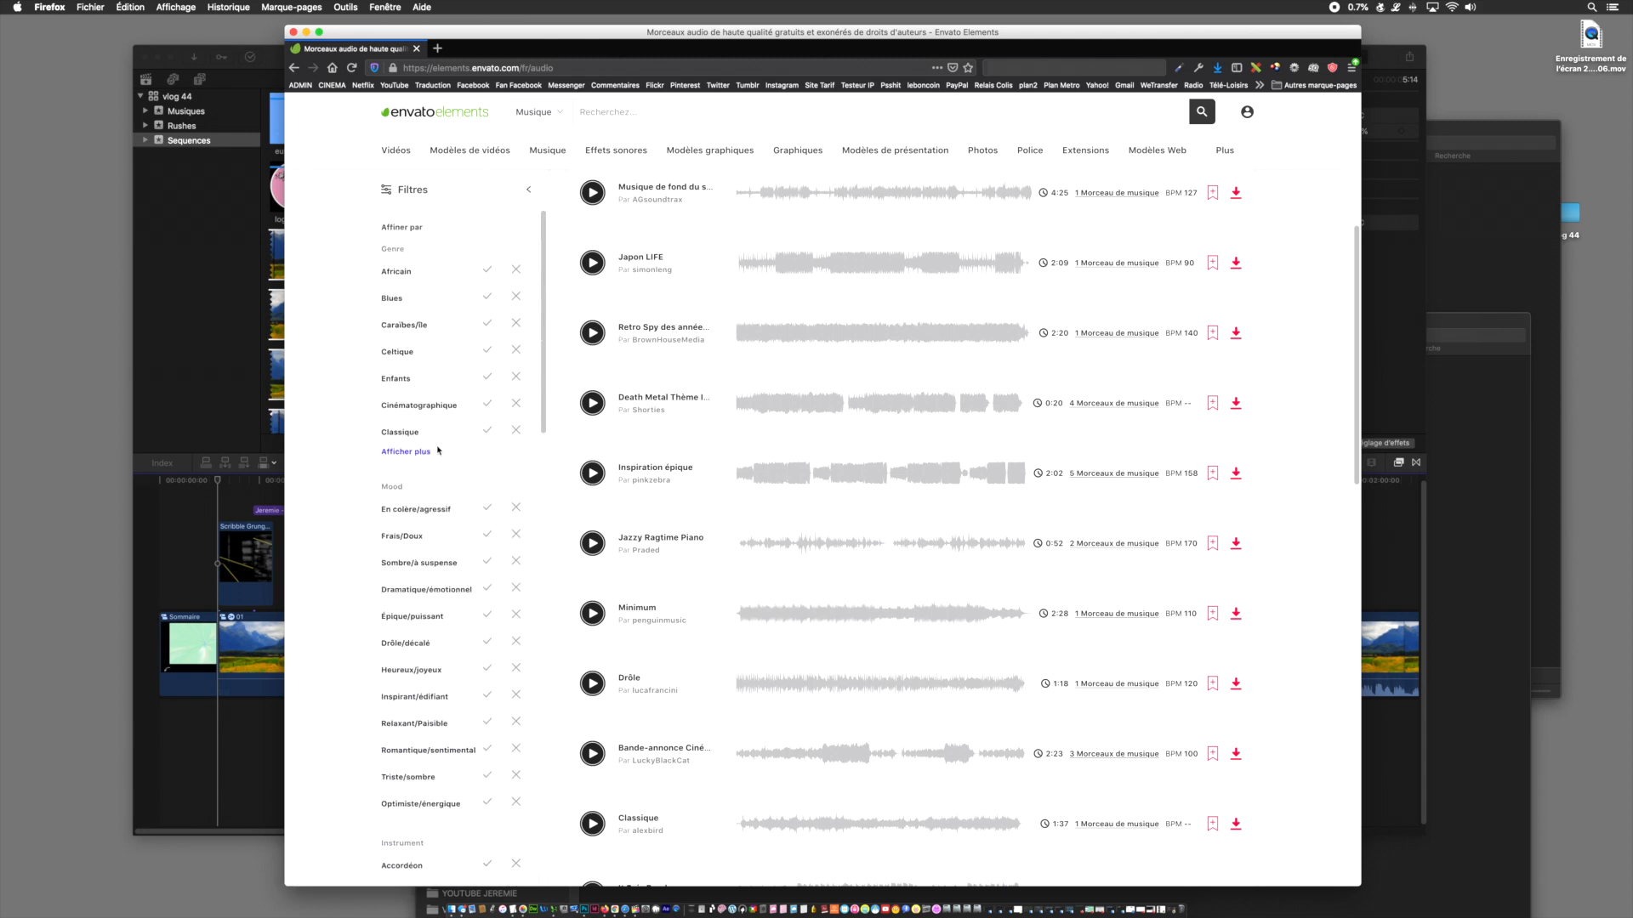
pyautogui.scroll(5, 433, 472)
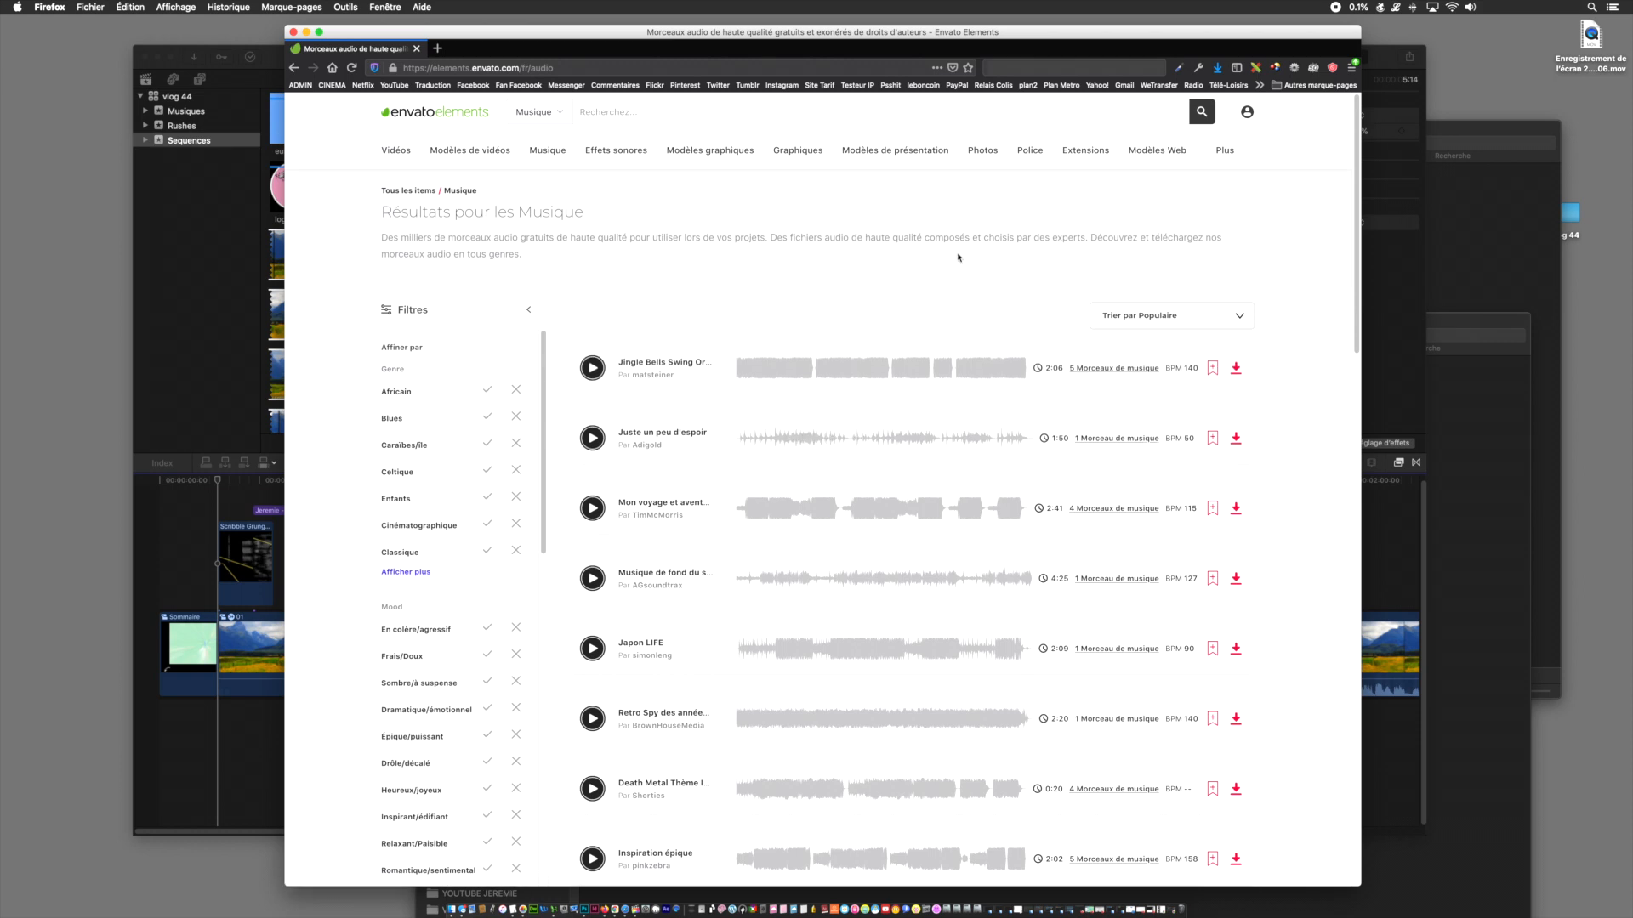
# - Open the account's saved collections and look through the themed music collections
pyautogui.moveTo(1246, 112)
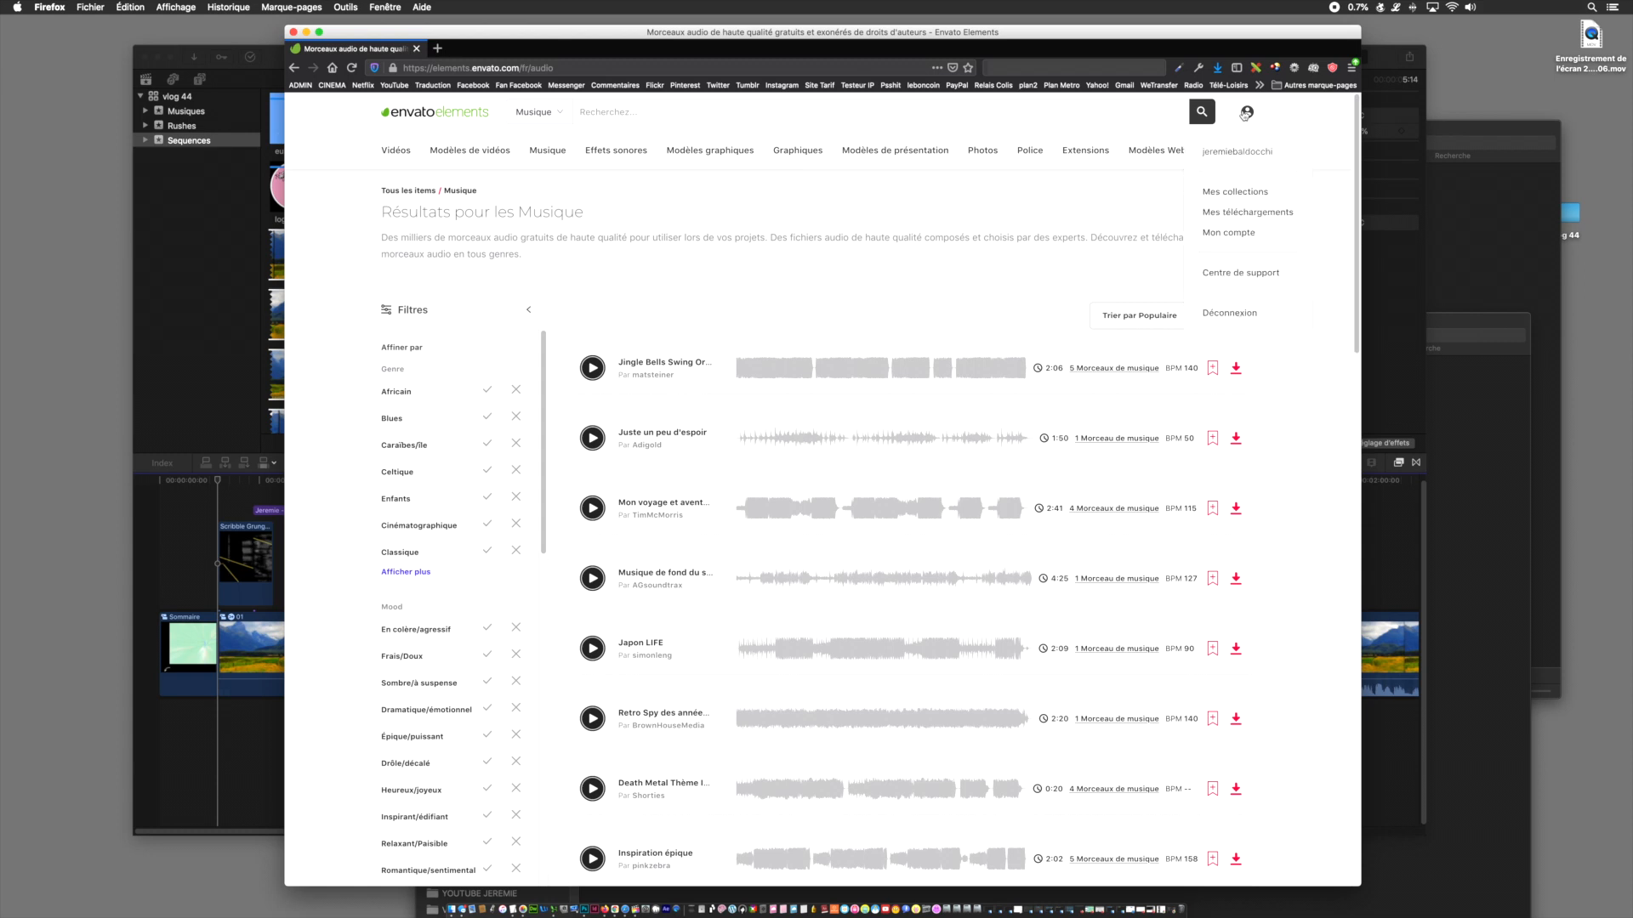
pyautogui.click(1255, 198)
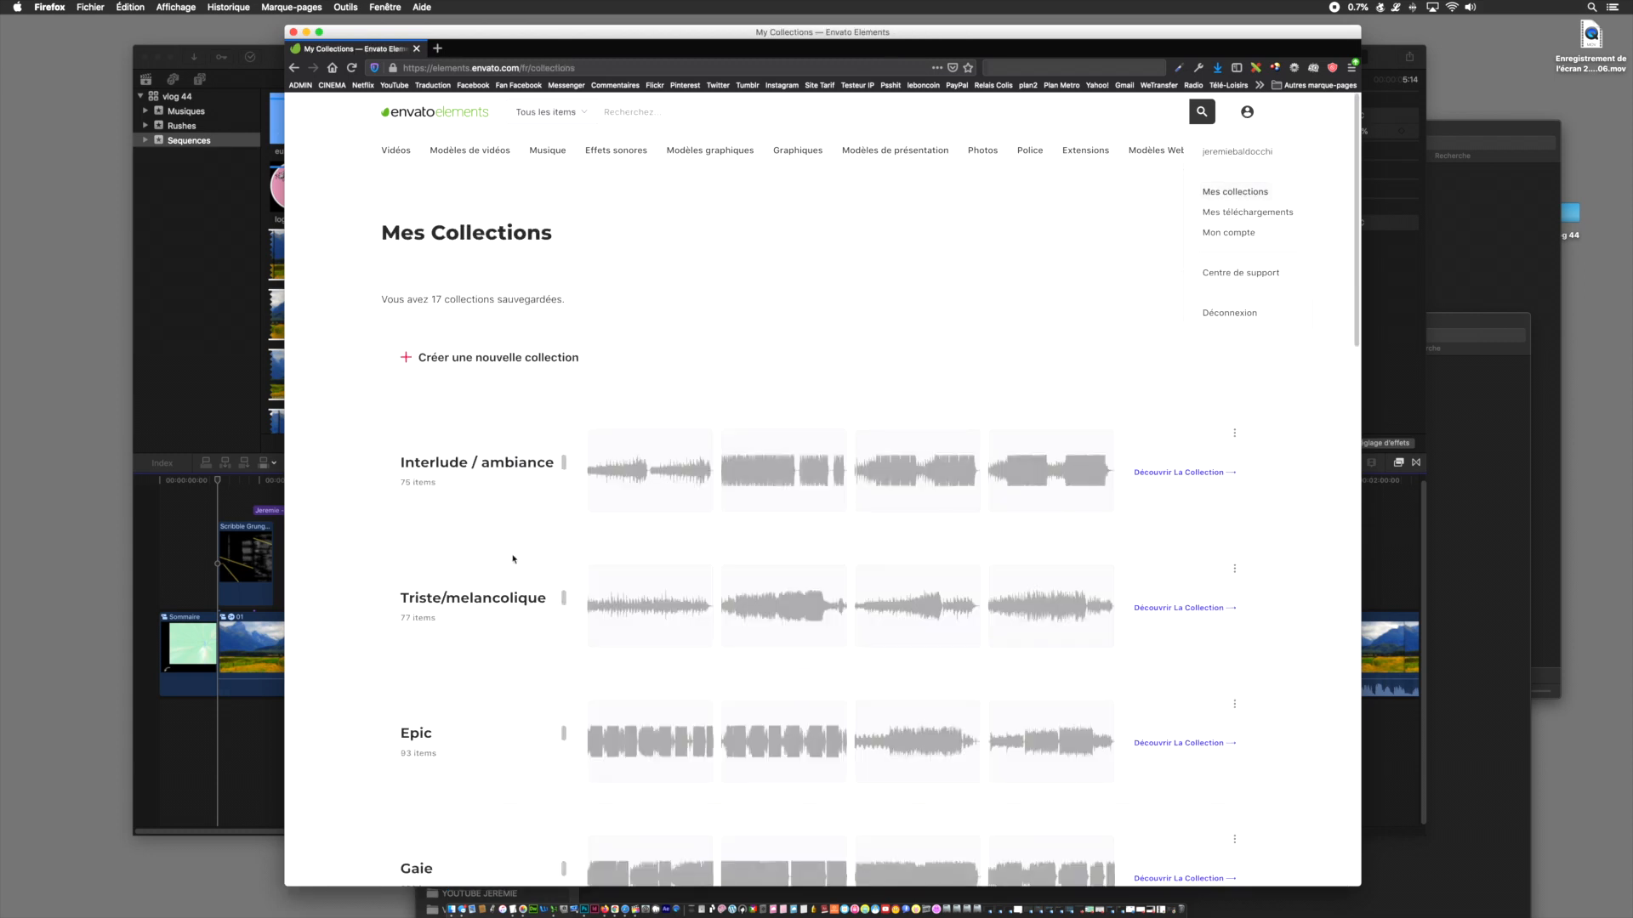
pyautogui.scroll(-5, 513, 559)
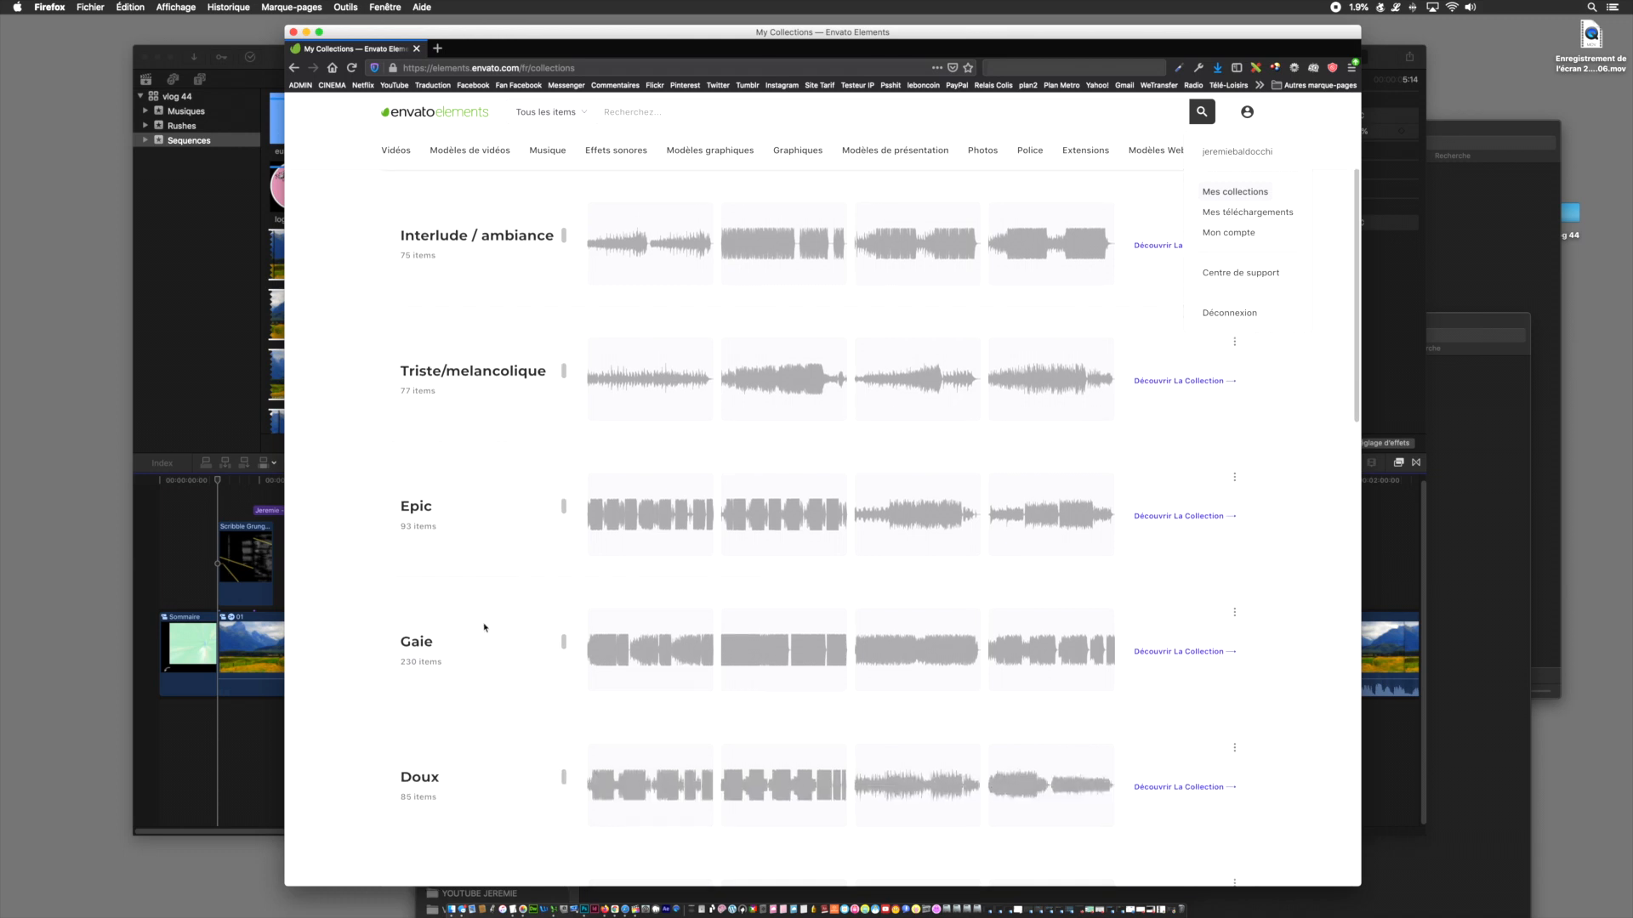
pyautogui.scroll(-3, 485, 629)
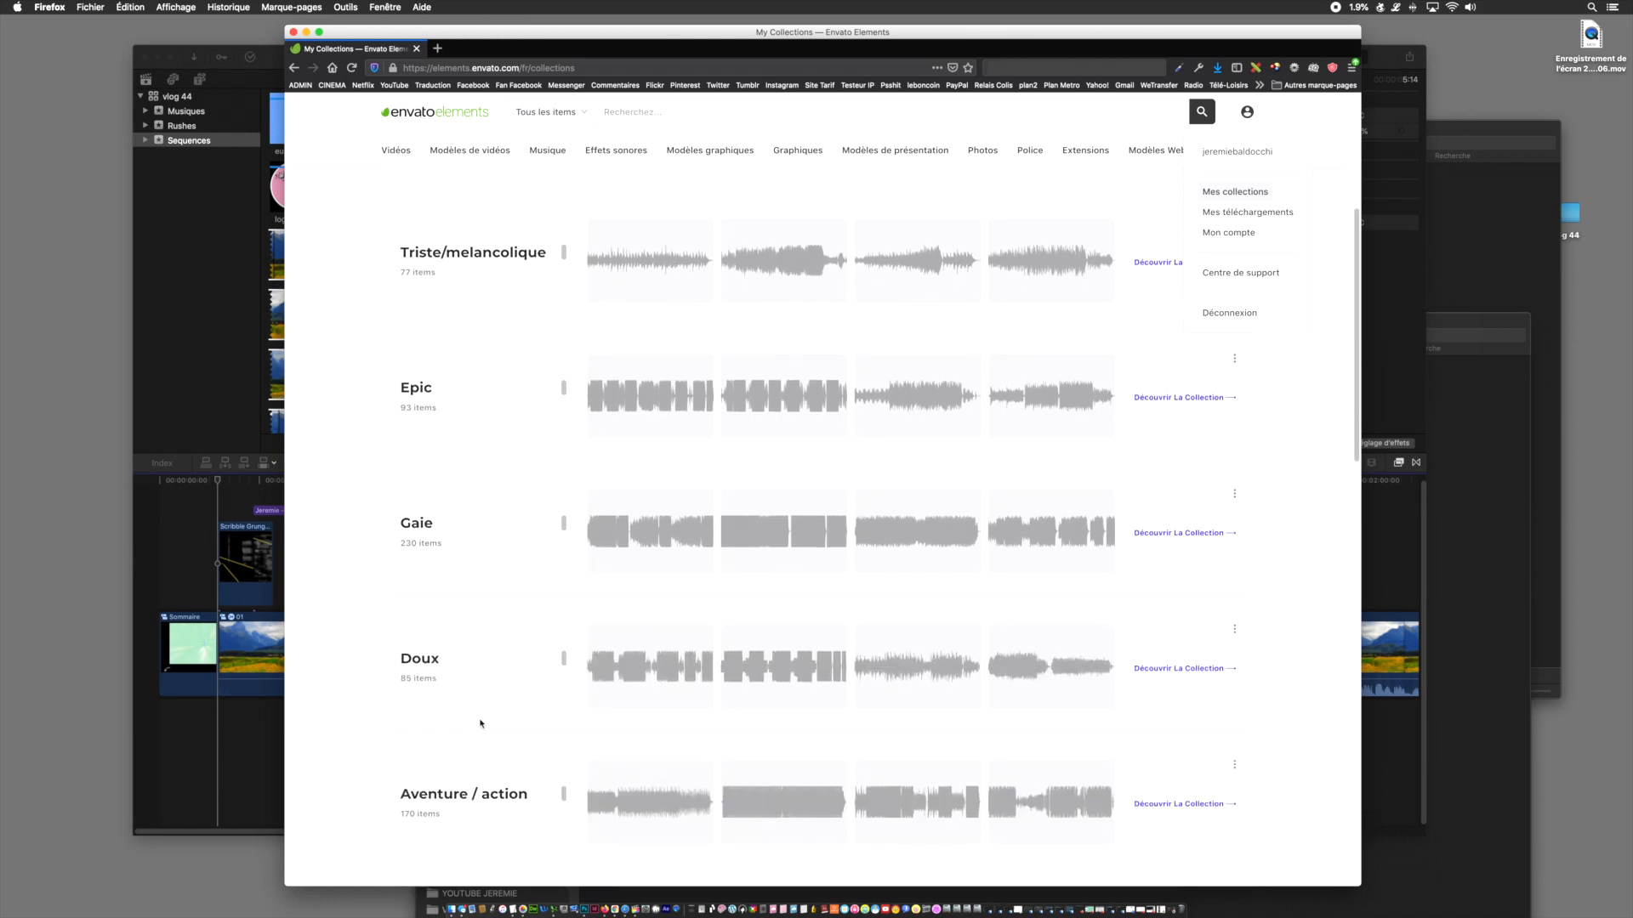
pyautogui.scroll(-5, 510, 723)
pyautogui.scroll(7, 583, 722)
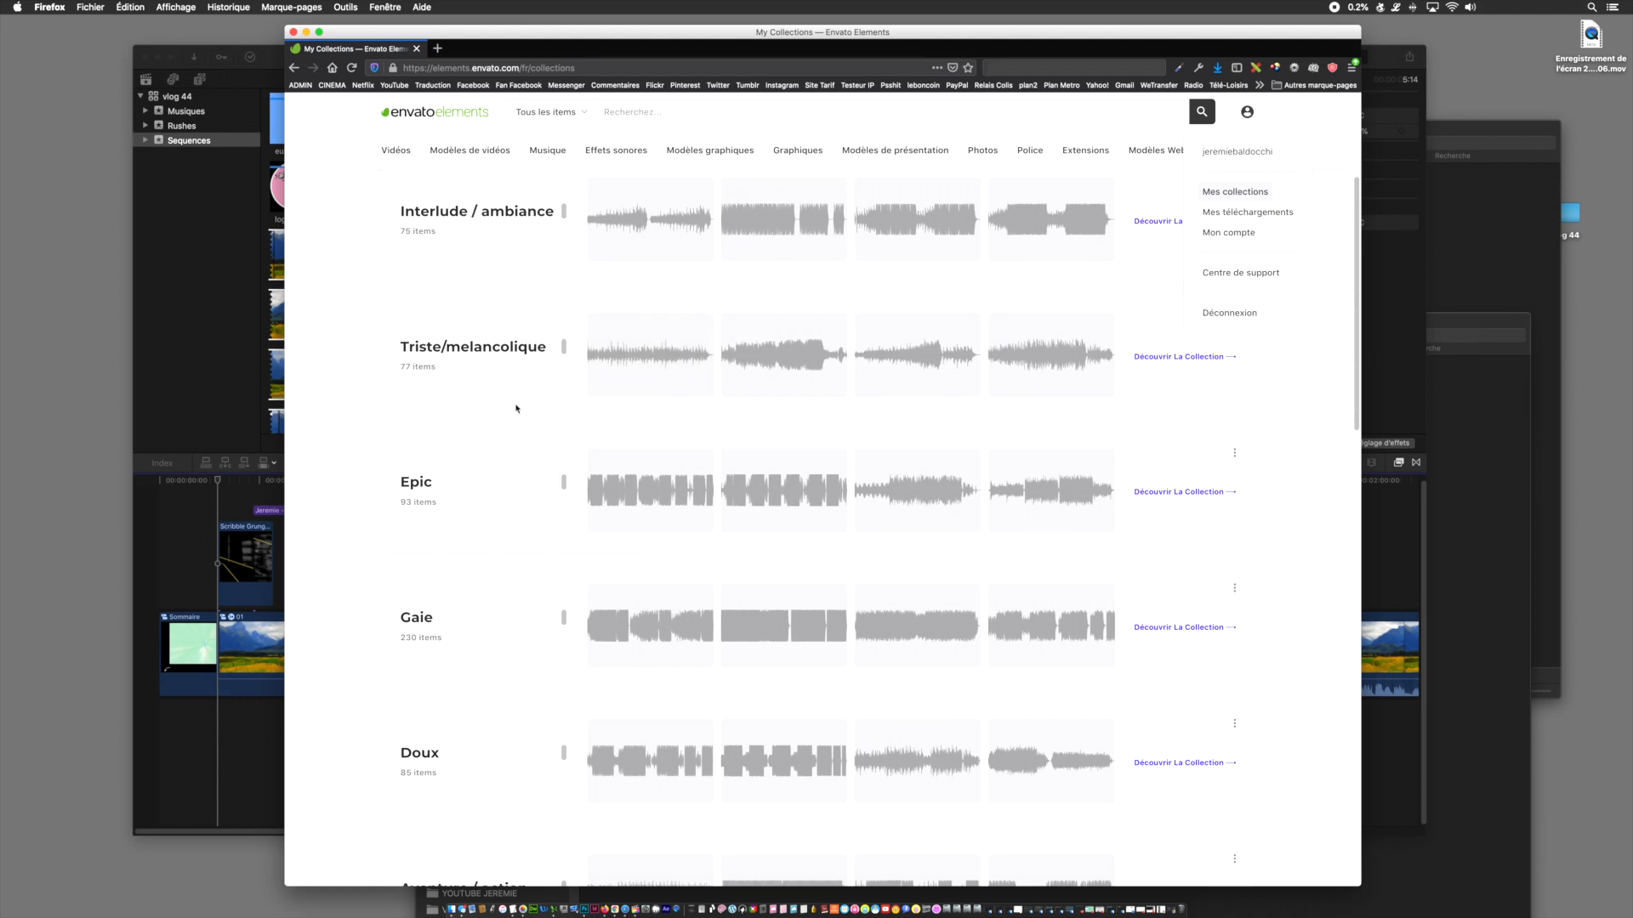
pyautogui.scroll(4, 516, 409)
pyautogui.scroll(-3, 516, 411)
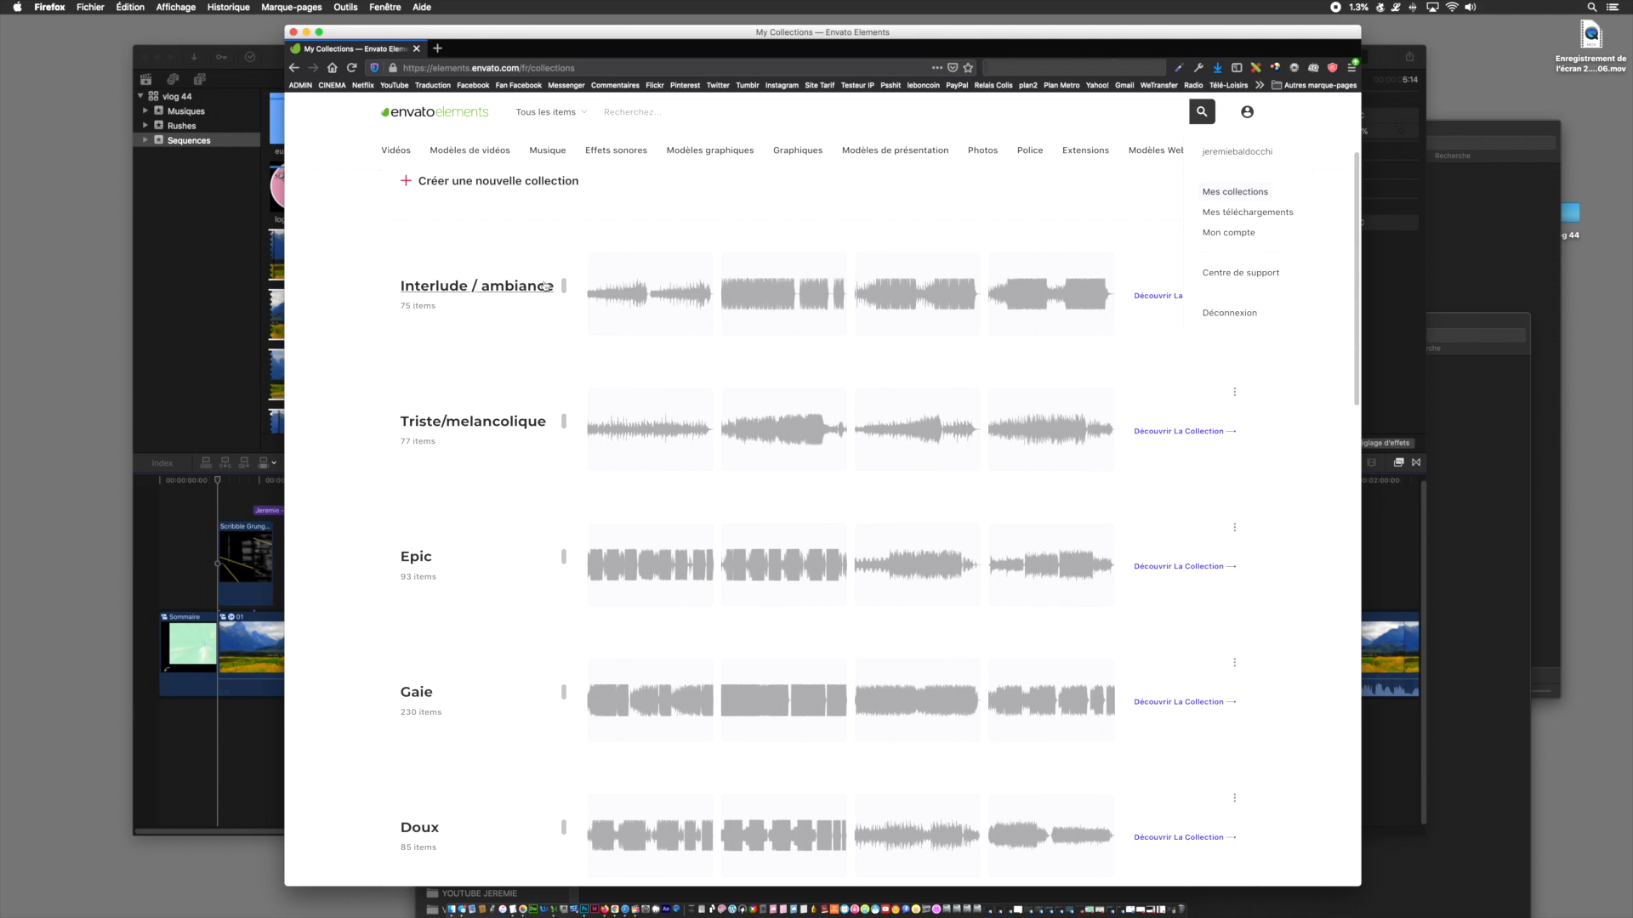
pyautogui.scroll(4, 501, 323)
pyautogui.scroll(-5, 508, 353)
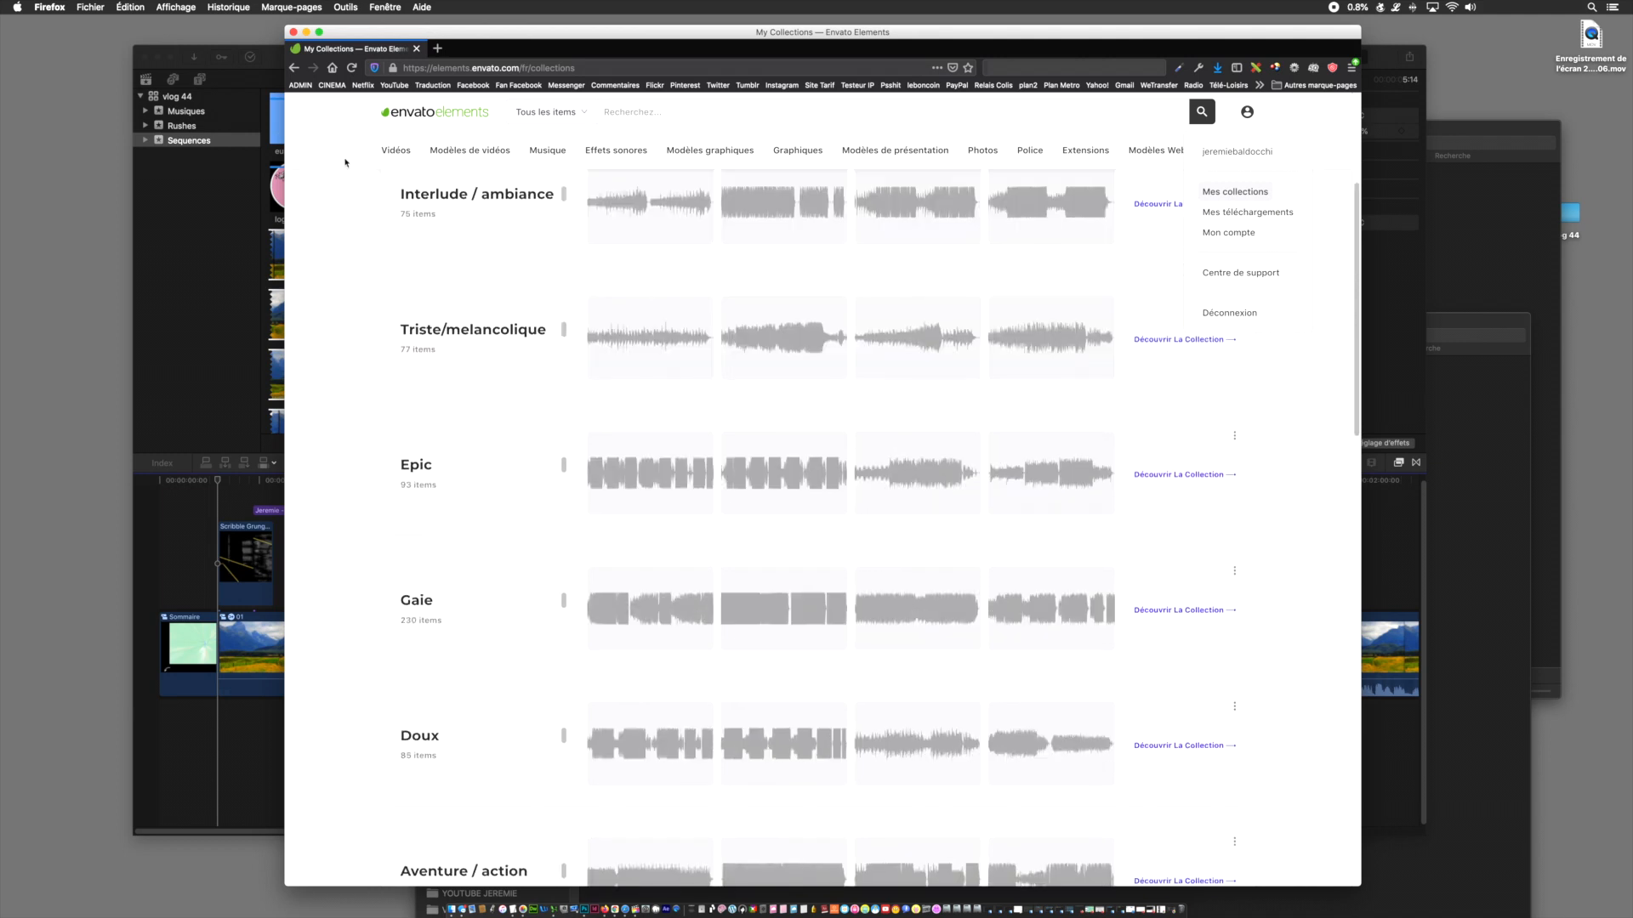
# - Switch back to Final Cut Pro and play the montage at the logo intro and where clip 01's audio begins
pyautogui.moveTo(474, 38); pyautogui.dragTo(615, 39)
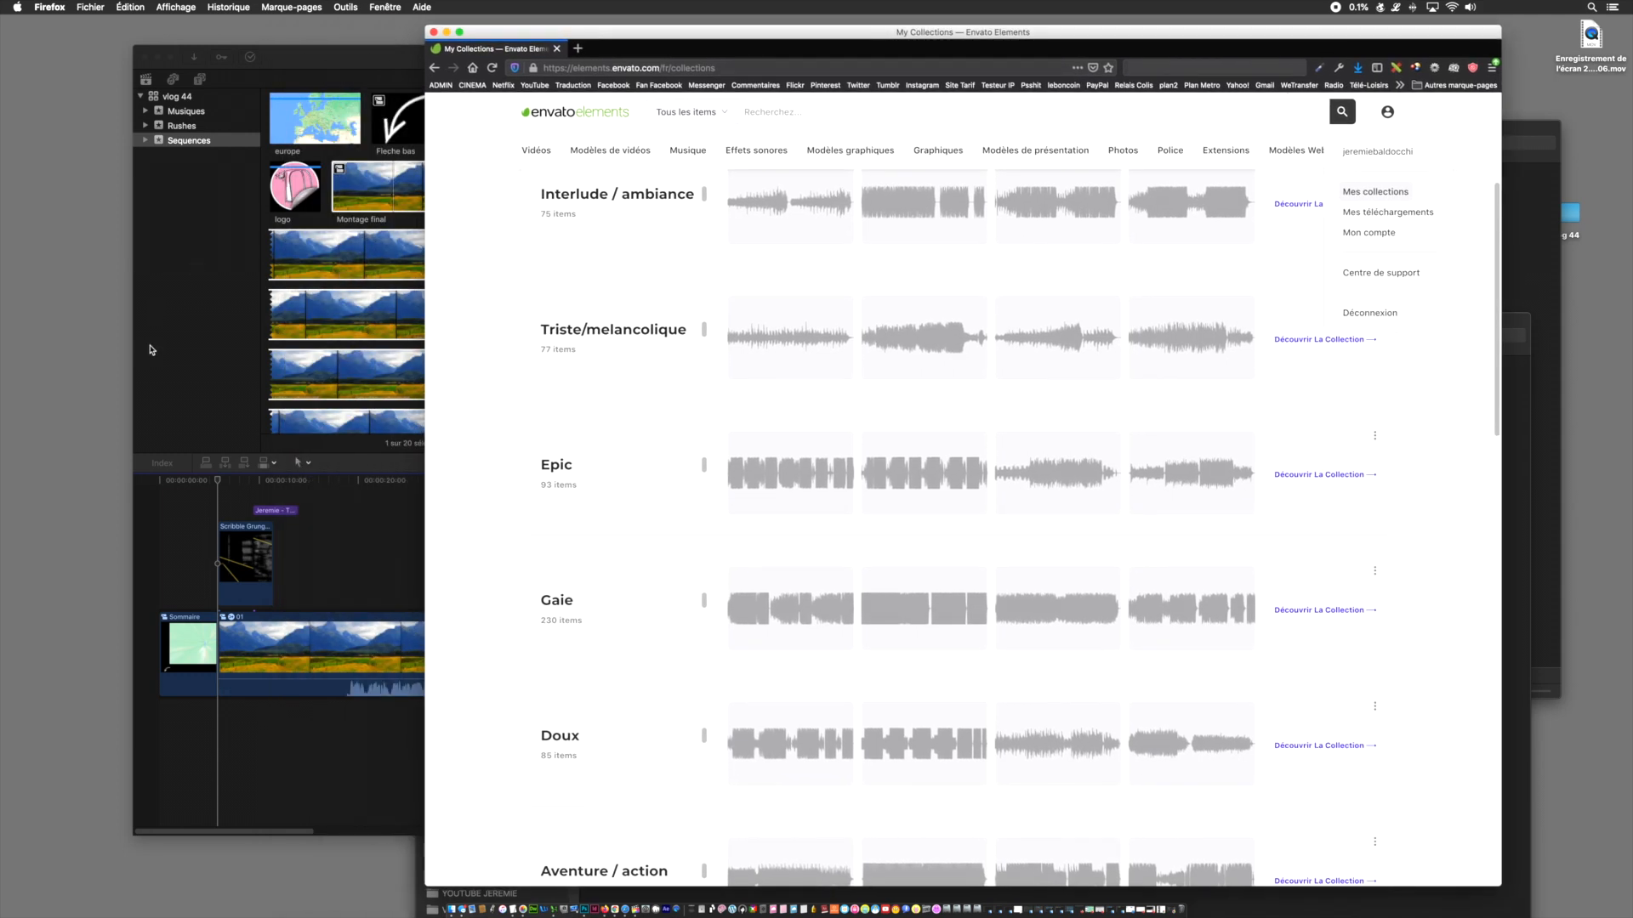
pyautogui.click(209, 483)
pyautogui.moveTo(208, 483); pyautogui.dragTo(222, 487)
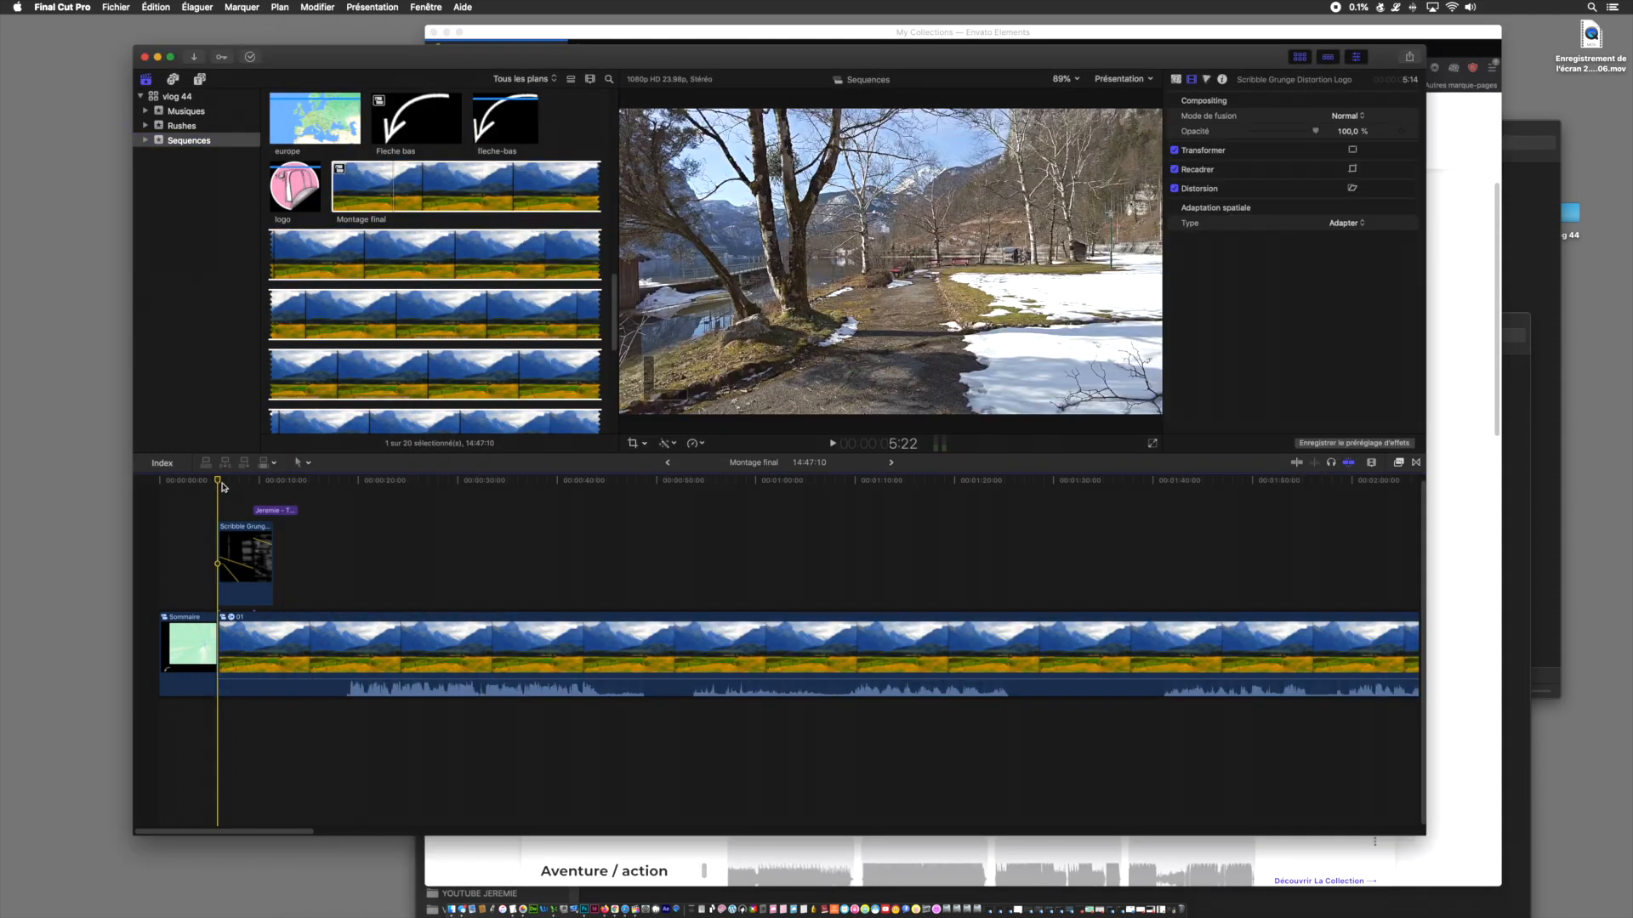
pyautogui.press('space')
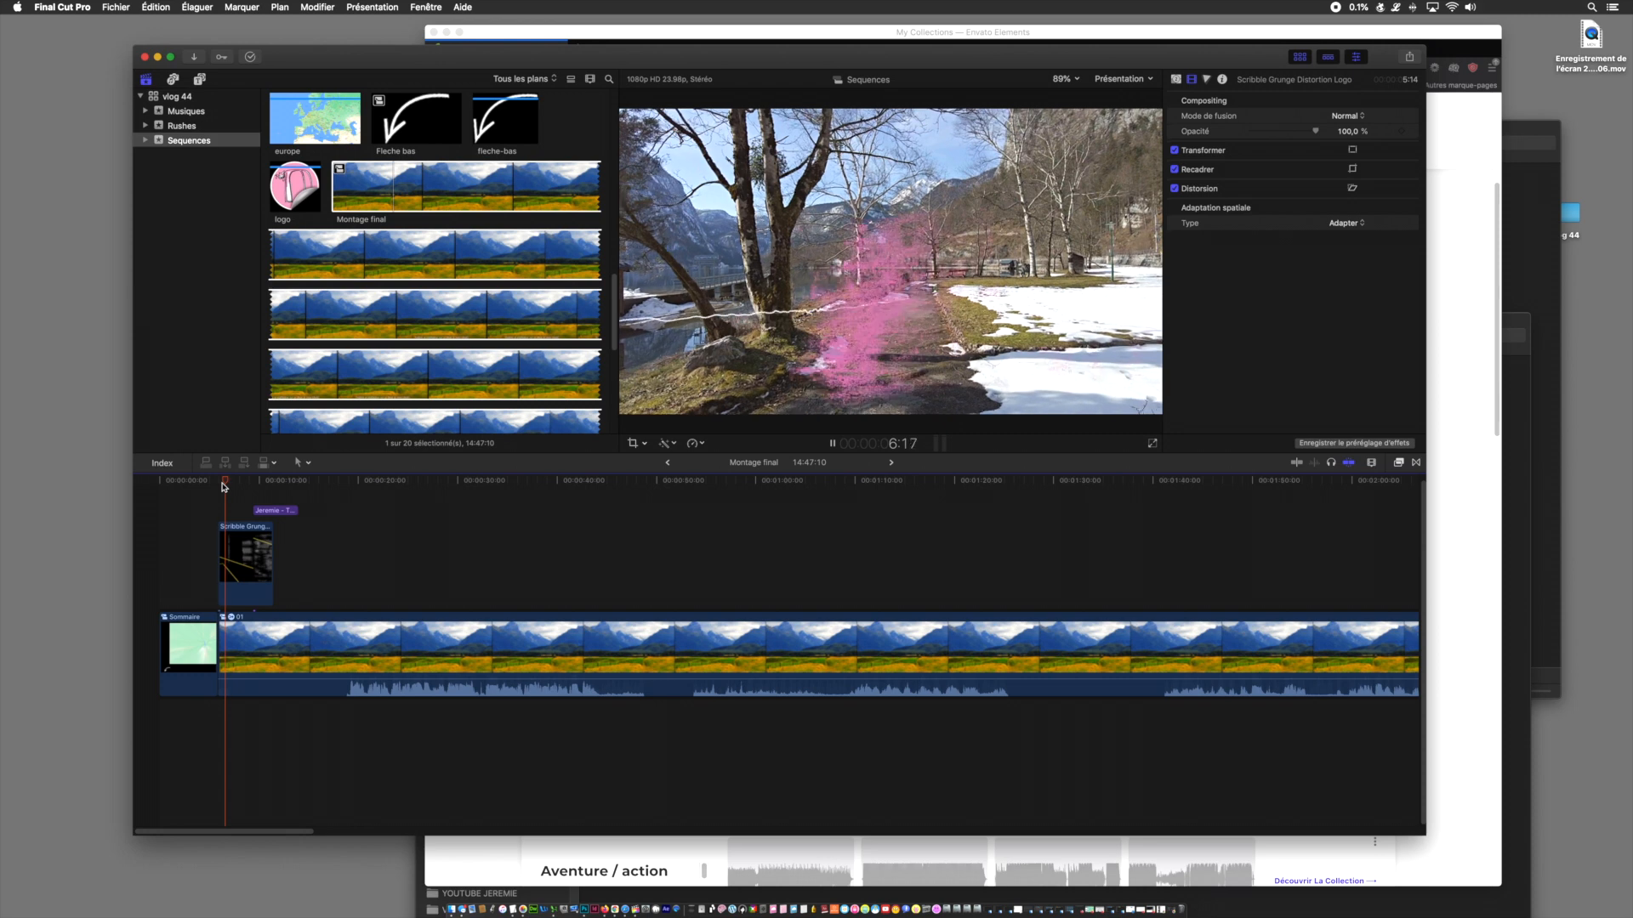
pyautogui.moveTo(280, 483); pyautogui.dragTo(335, 486)
pyautogui.press('space')
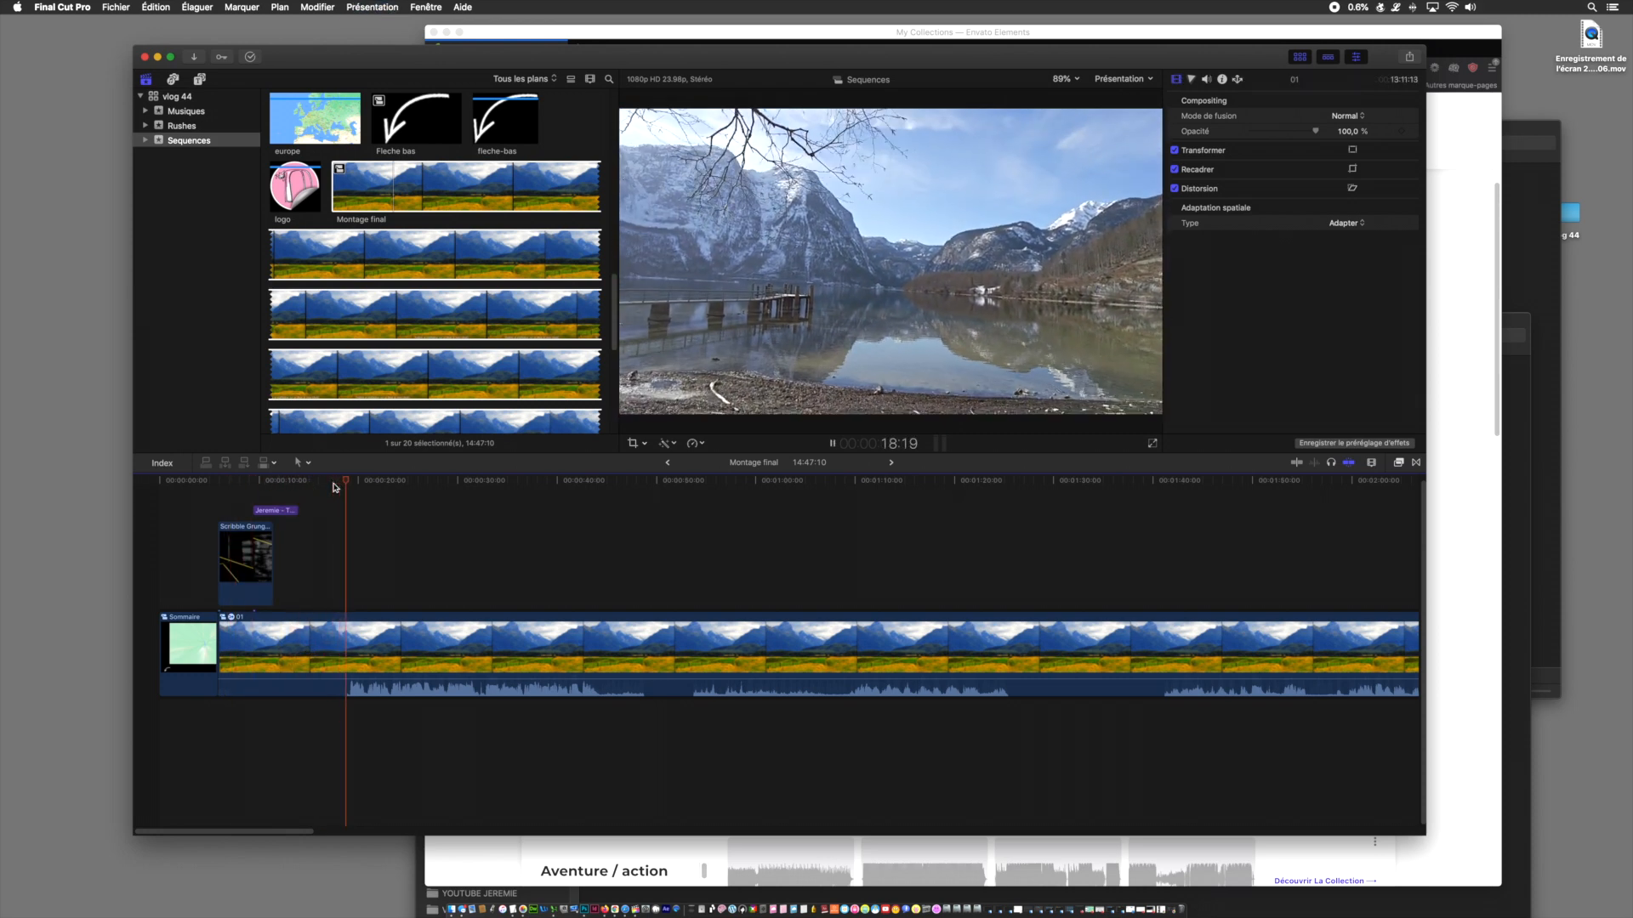
pyautogui.press('XF86AudioRaiseVolume')
pyautogui.press('space')
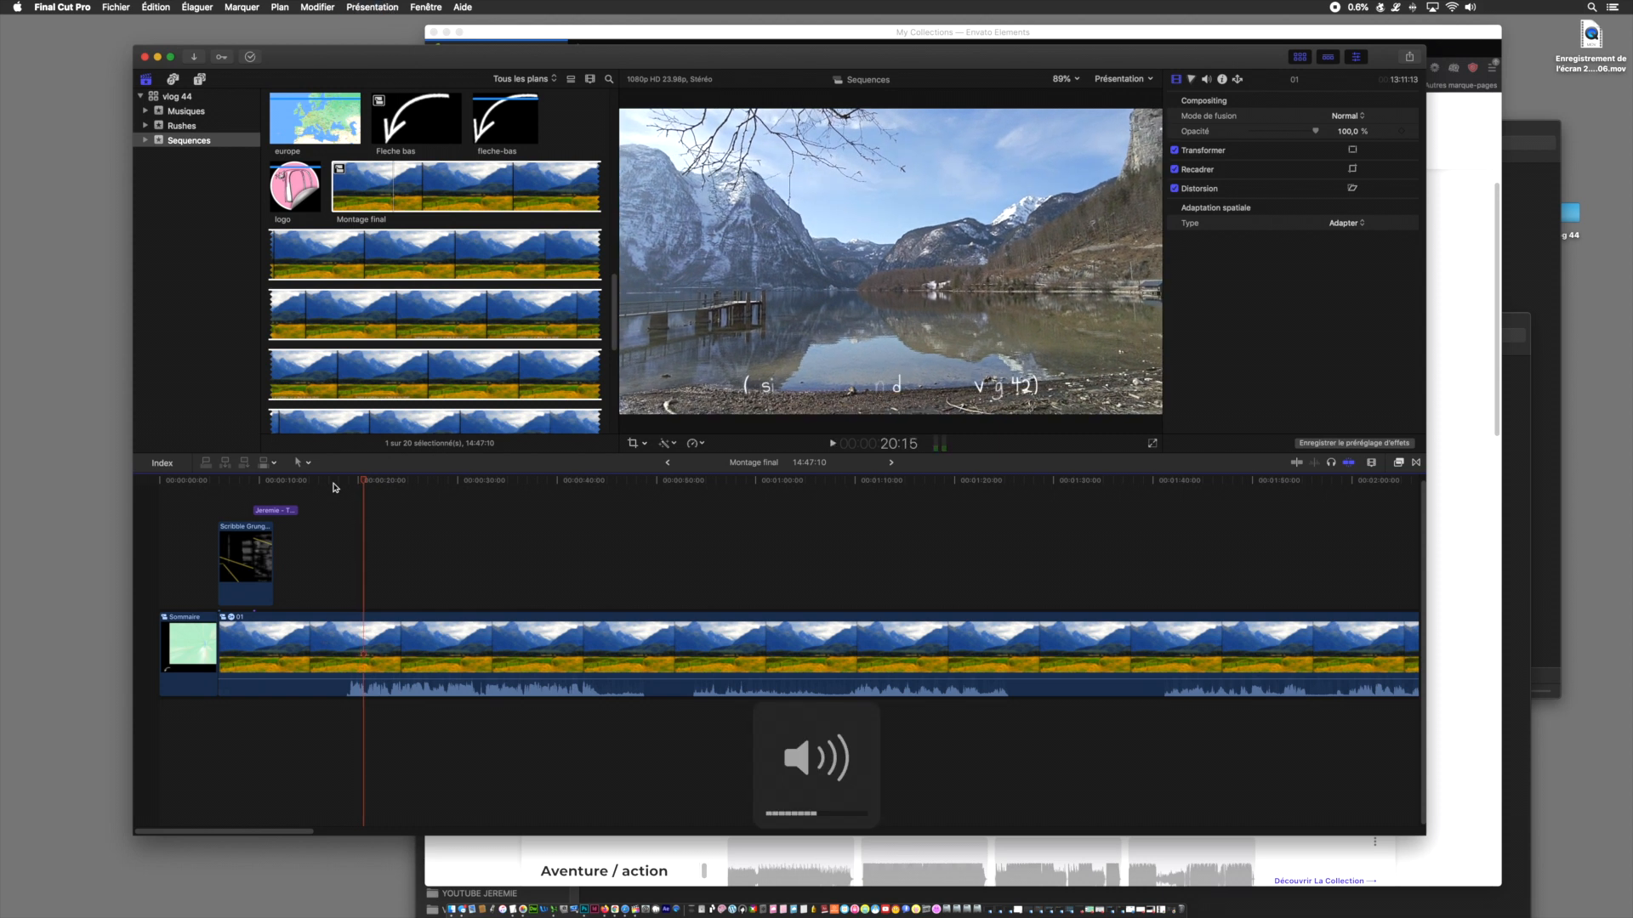
# - Skim the montage from the opening map sequence to the lake shot where the speech begins
pyautogui.click(217, 483)
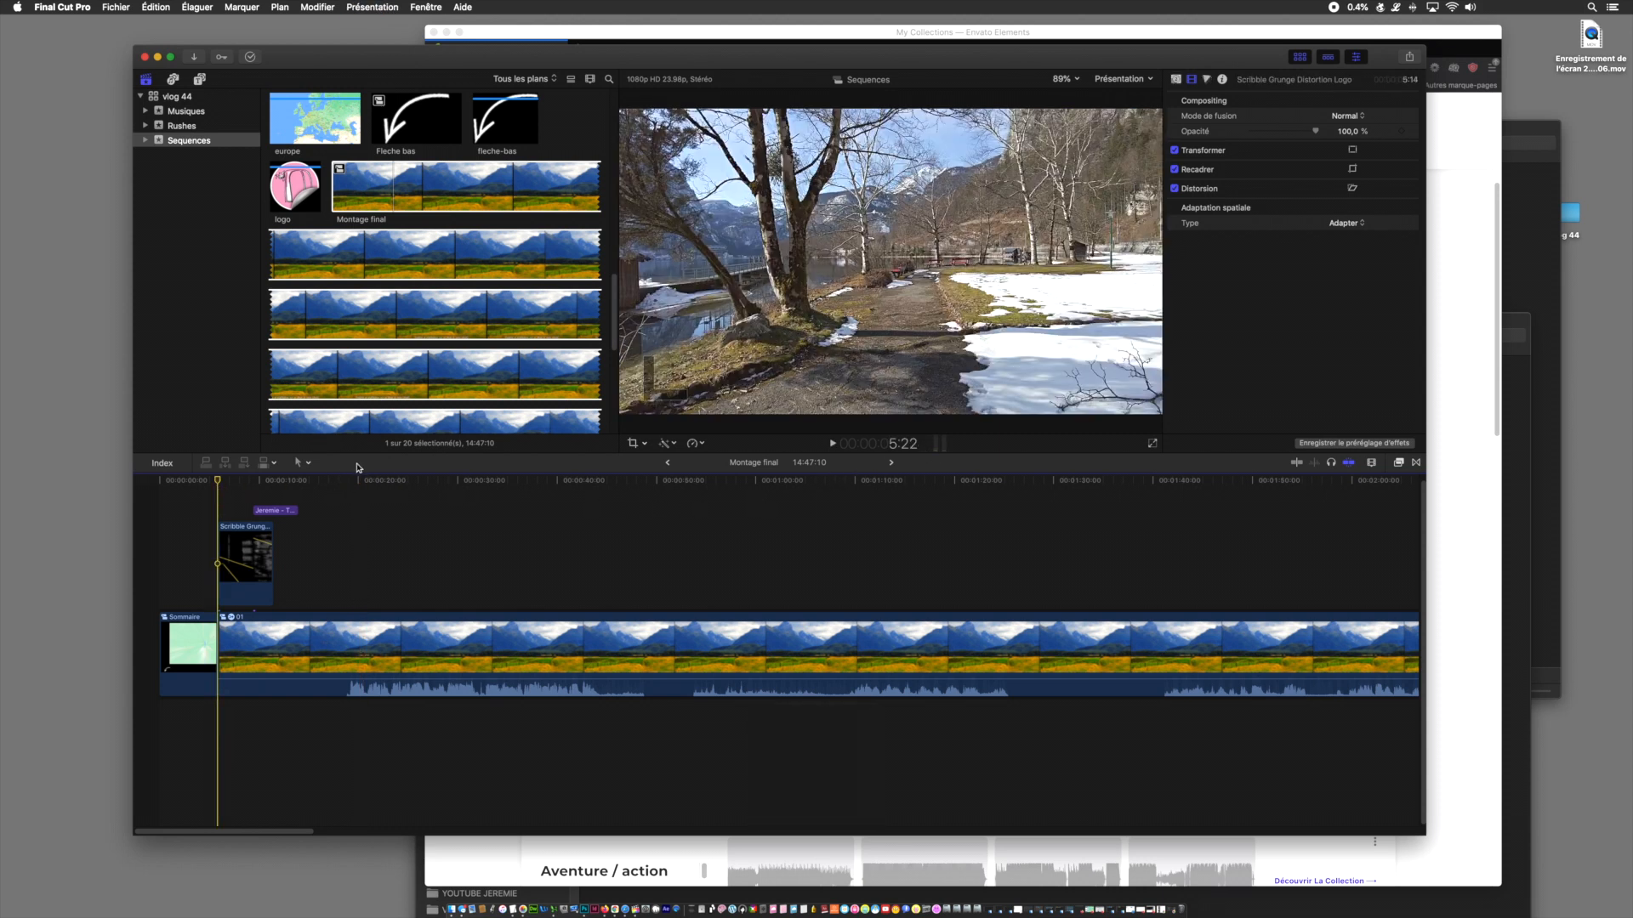
pyautogui.moveTo(223, 484); pyautogui.dragTo(143, 491)
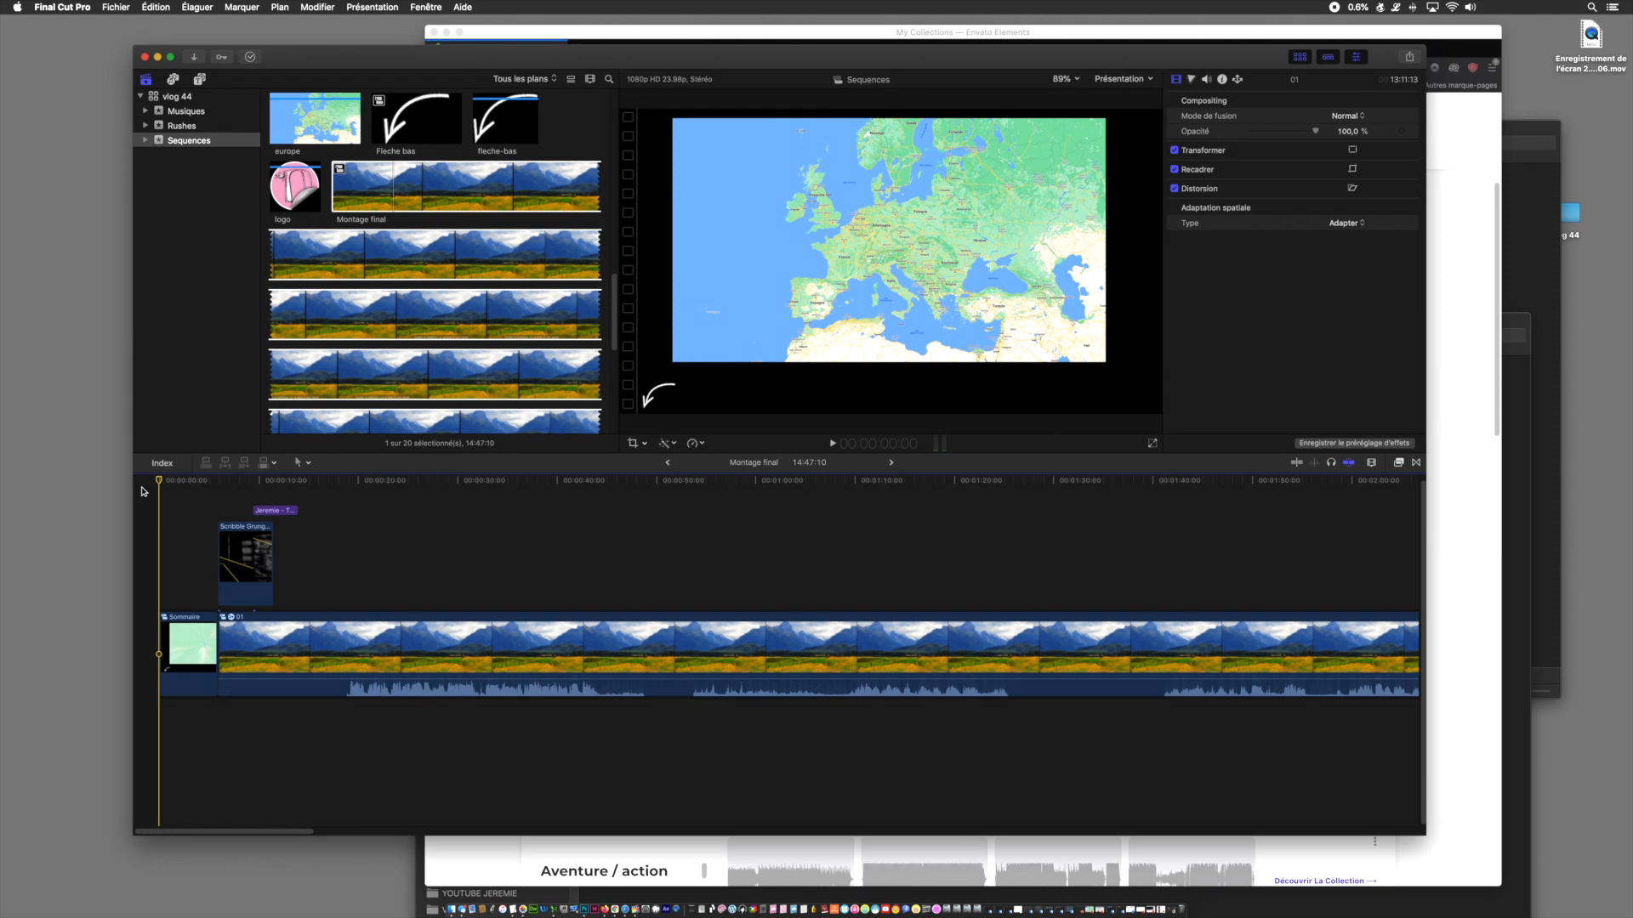
pyautogui.moveTo(285, 485); pyautogui.dragTo(348, 485)
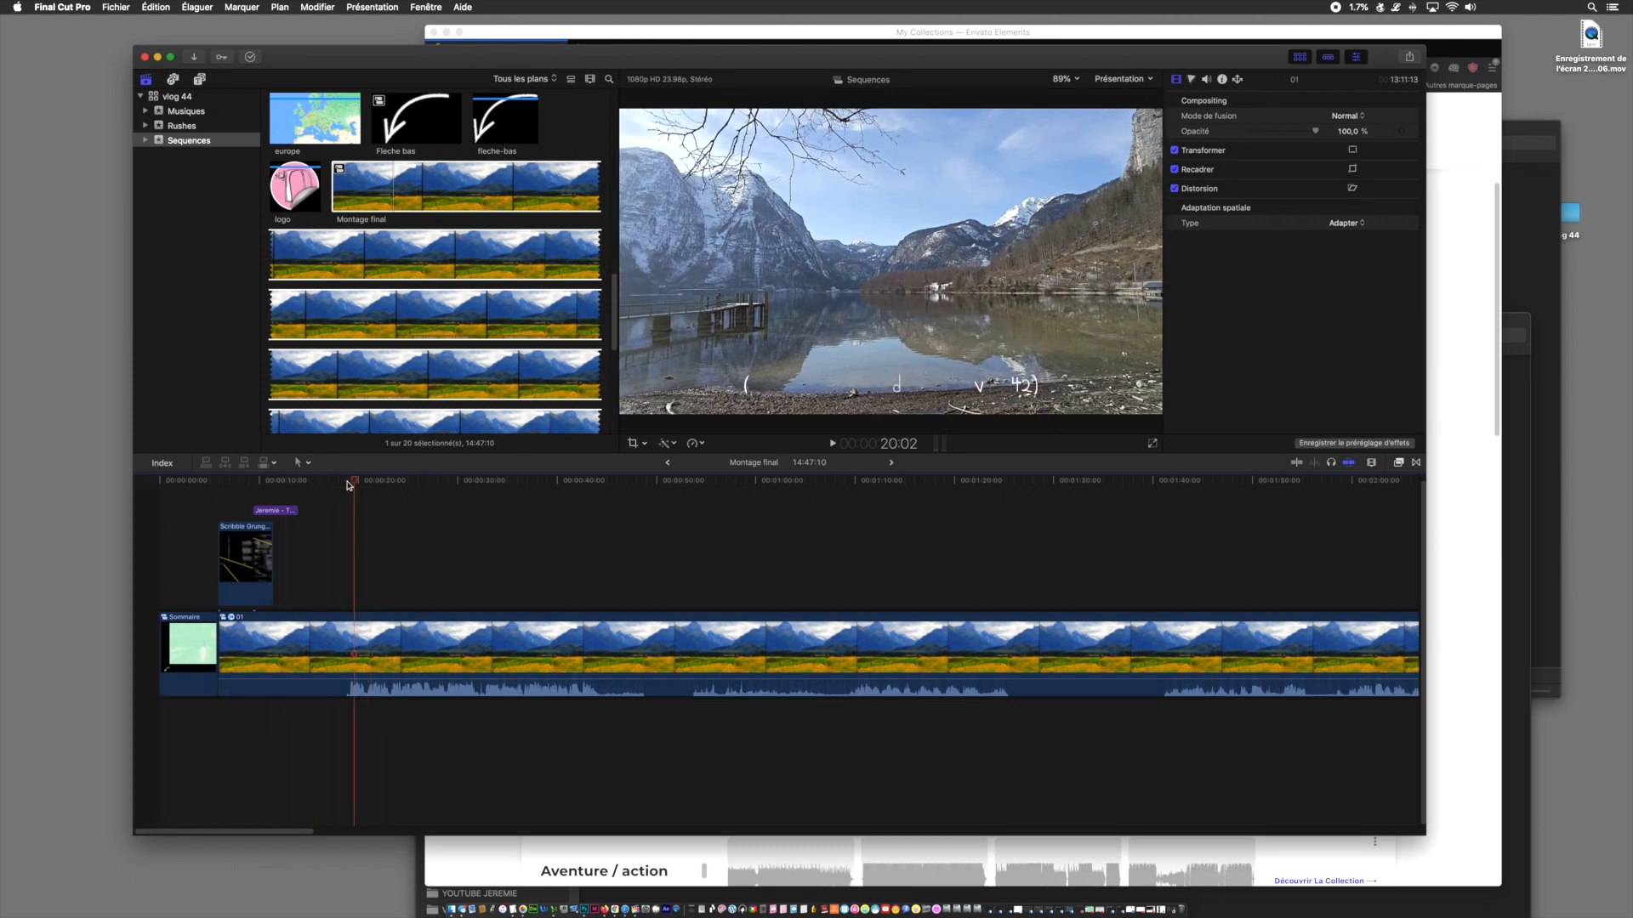
# - Return to the saved collections in Firefox, leaving the montage window alongside, and open the Aventure / action collection
pyautogui.moveTo(957, 73); pyautogui.dragTo(763, 64)
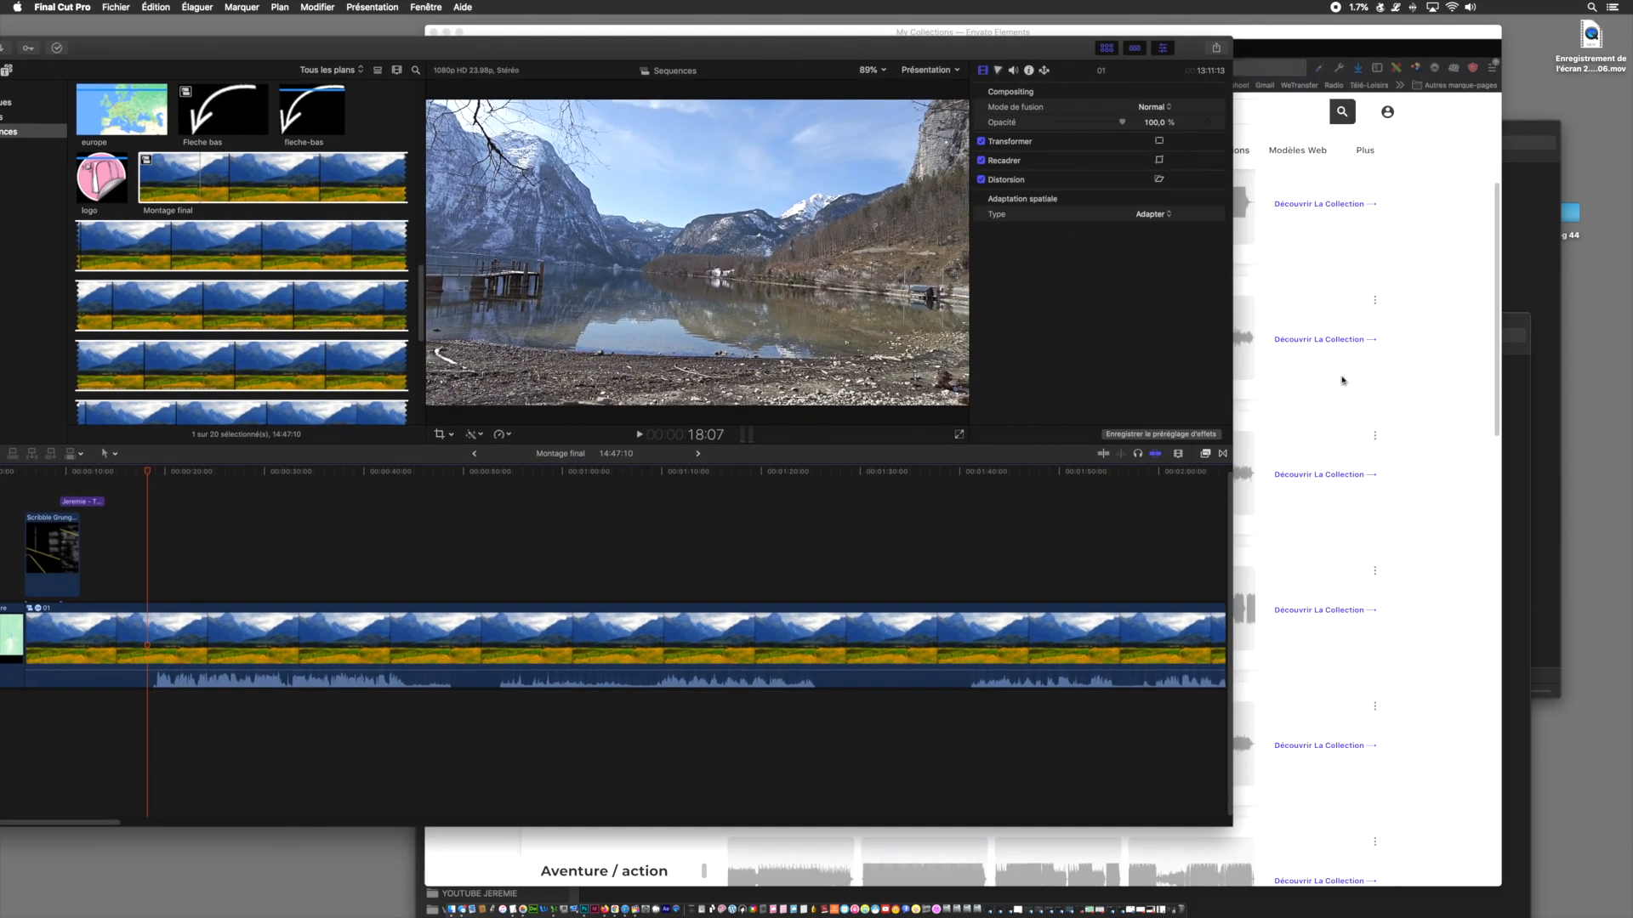
pyautogui.click(1378, 374)
pyautogui.scroll(3, 849, 459)
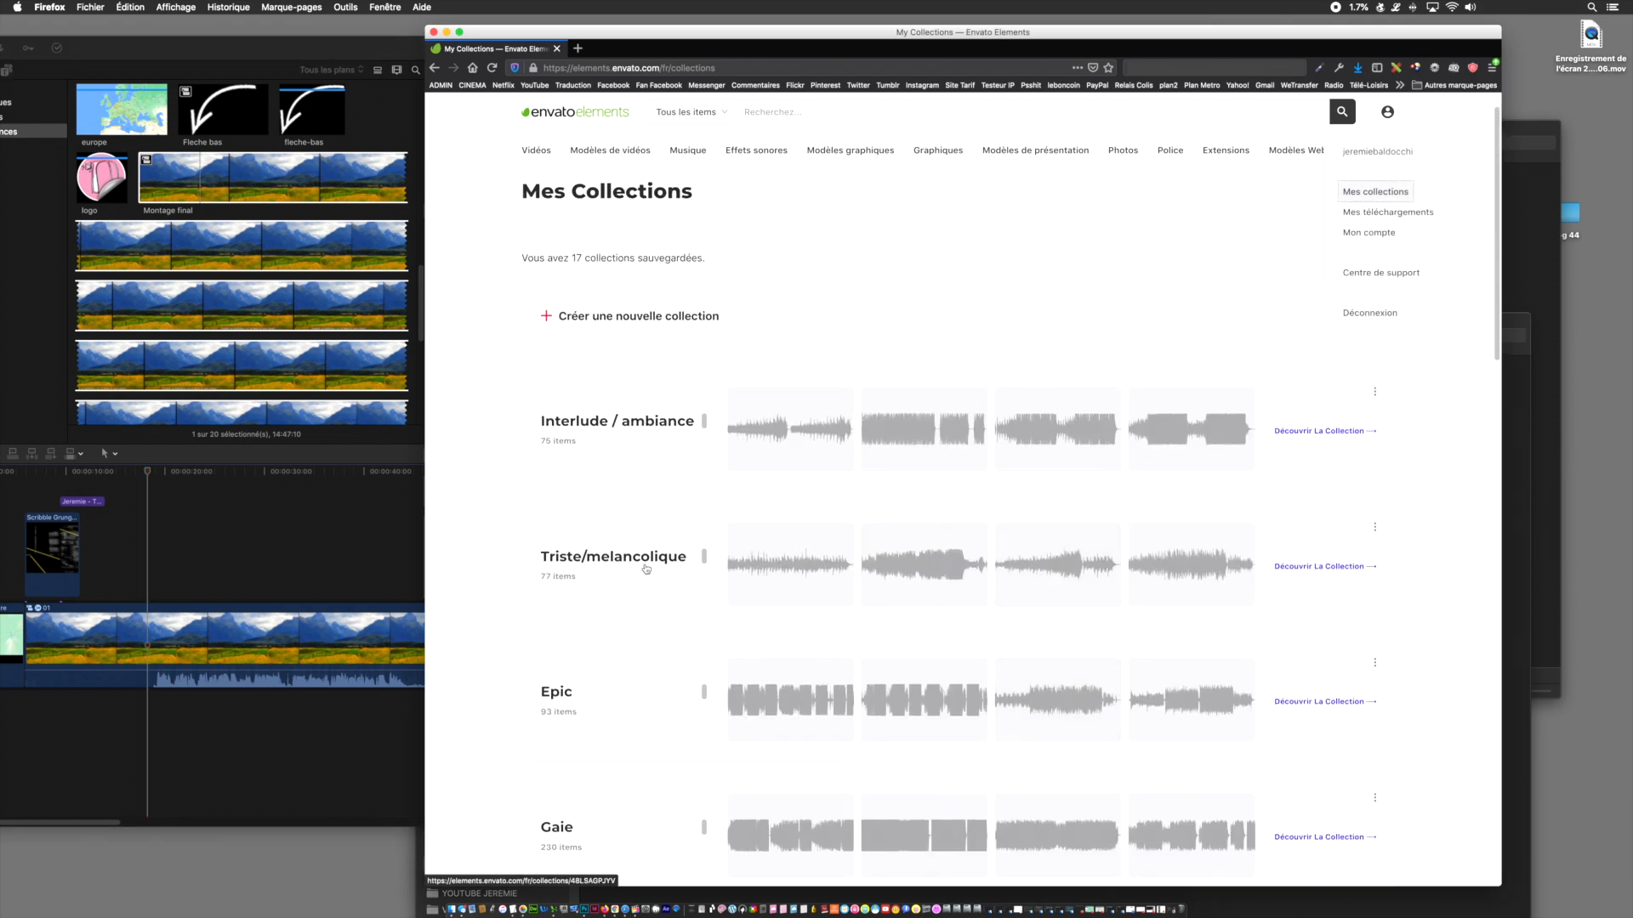
pyautogui.scroll(-3, 640, 567)
pyautogui.scroll(-5, 640, 568)
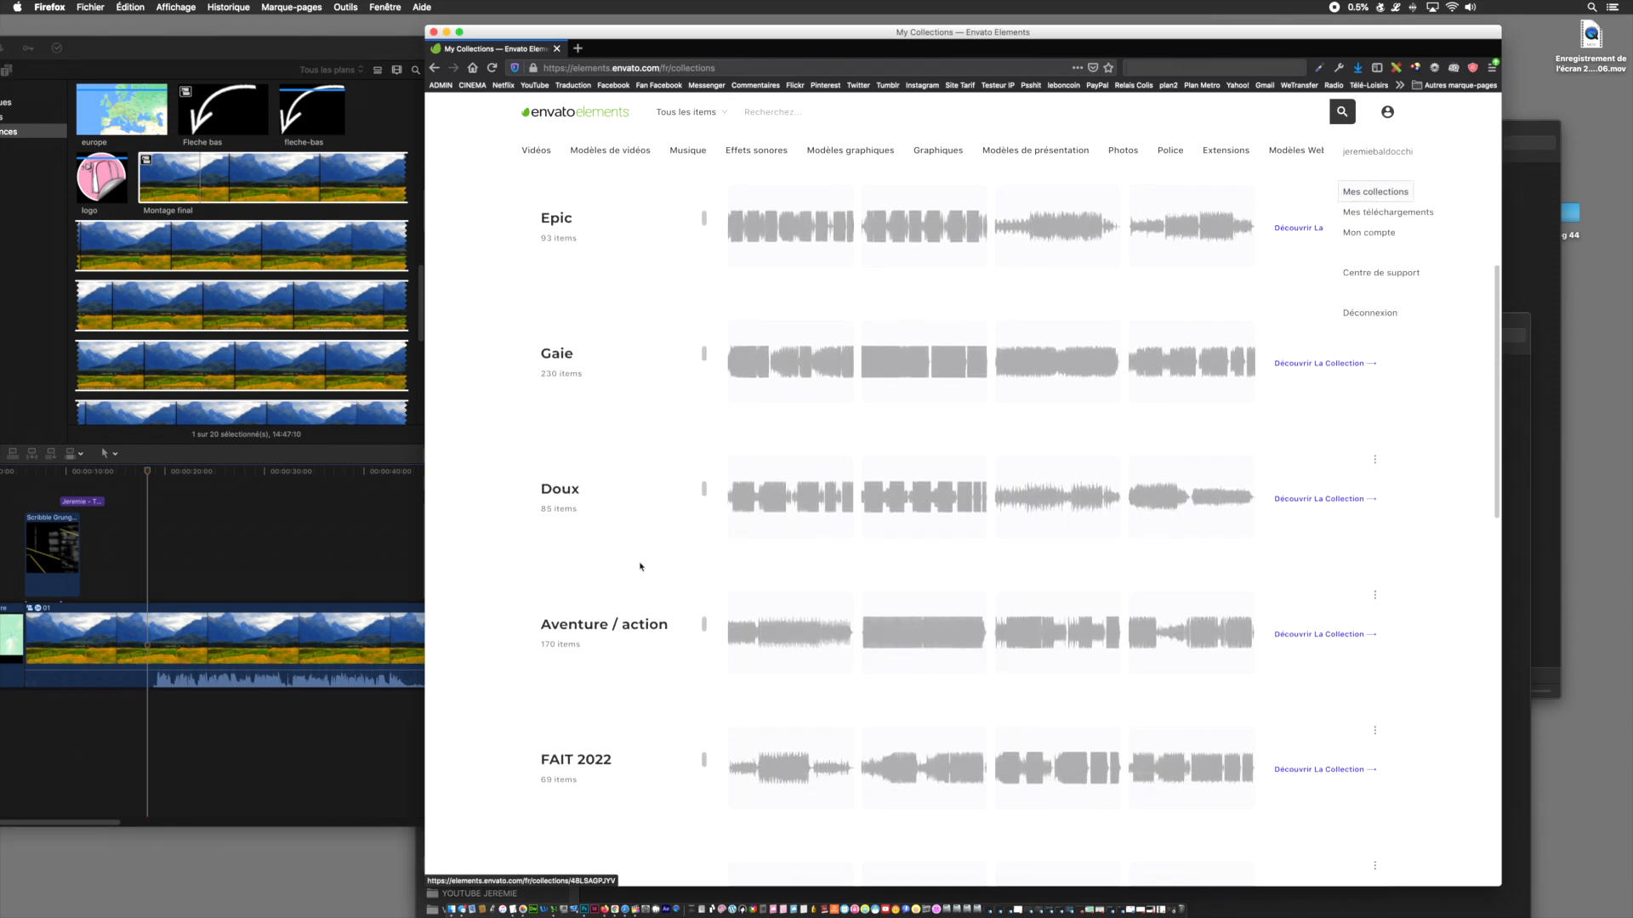
pyautogui.click(657, 633)
# - Find the 2:30 "Film d'aventure" track at 97 BPM in the collection and preview several of its passages
pyautogui.scroll(-3, 518, 609)
pyautogui.scroll(5, 518, 611)
pyautogui.scroll(-4, 553, 621)
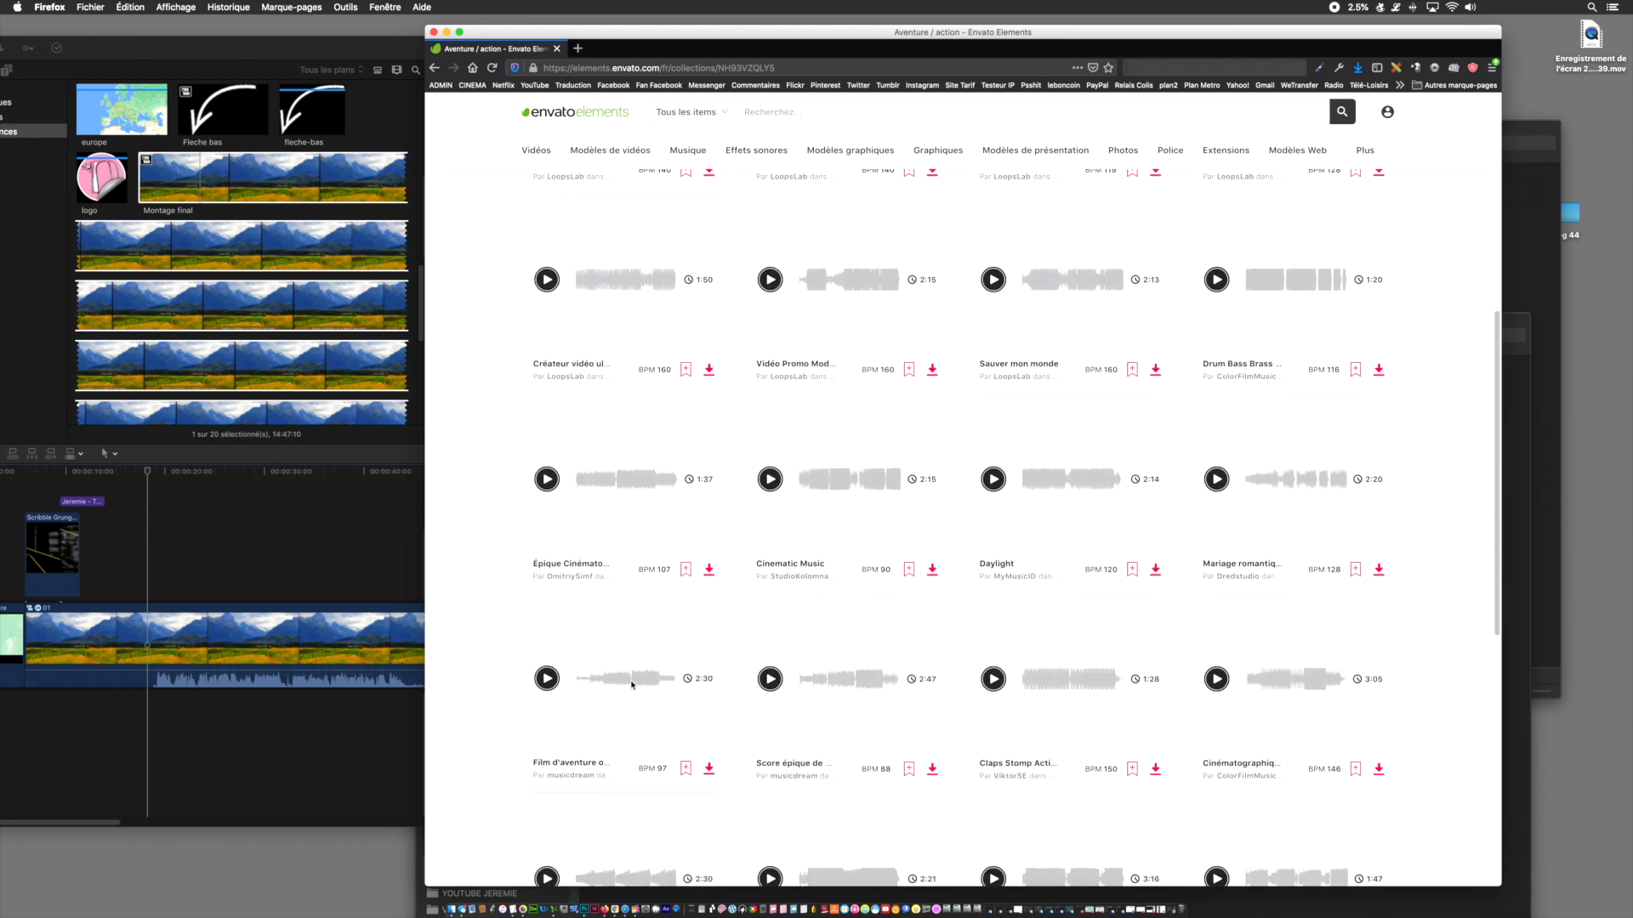
pyautogui.click(547, 678)
pyautogui.click(588, 682)
pyautogui.click(603, 682)
pyautogui.click(631, 683)
pyautogui.click(662, 682)
pyautogui.click(546, 681)
# - Preview several passages of the "Upbeat Funk Brass" track in the collection
pyautogui.scroll(5, 860, 576)
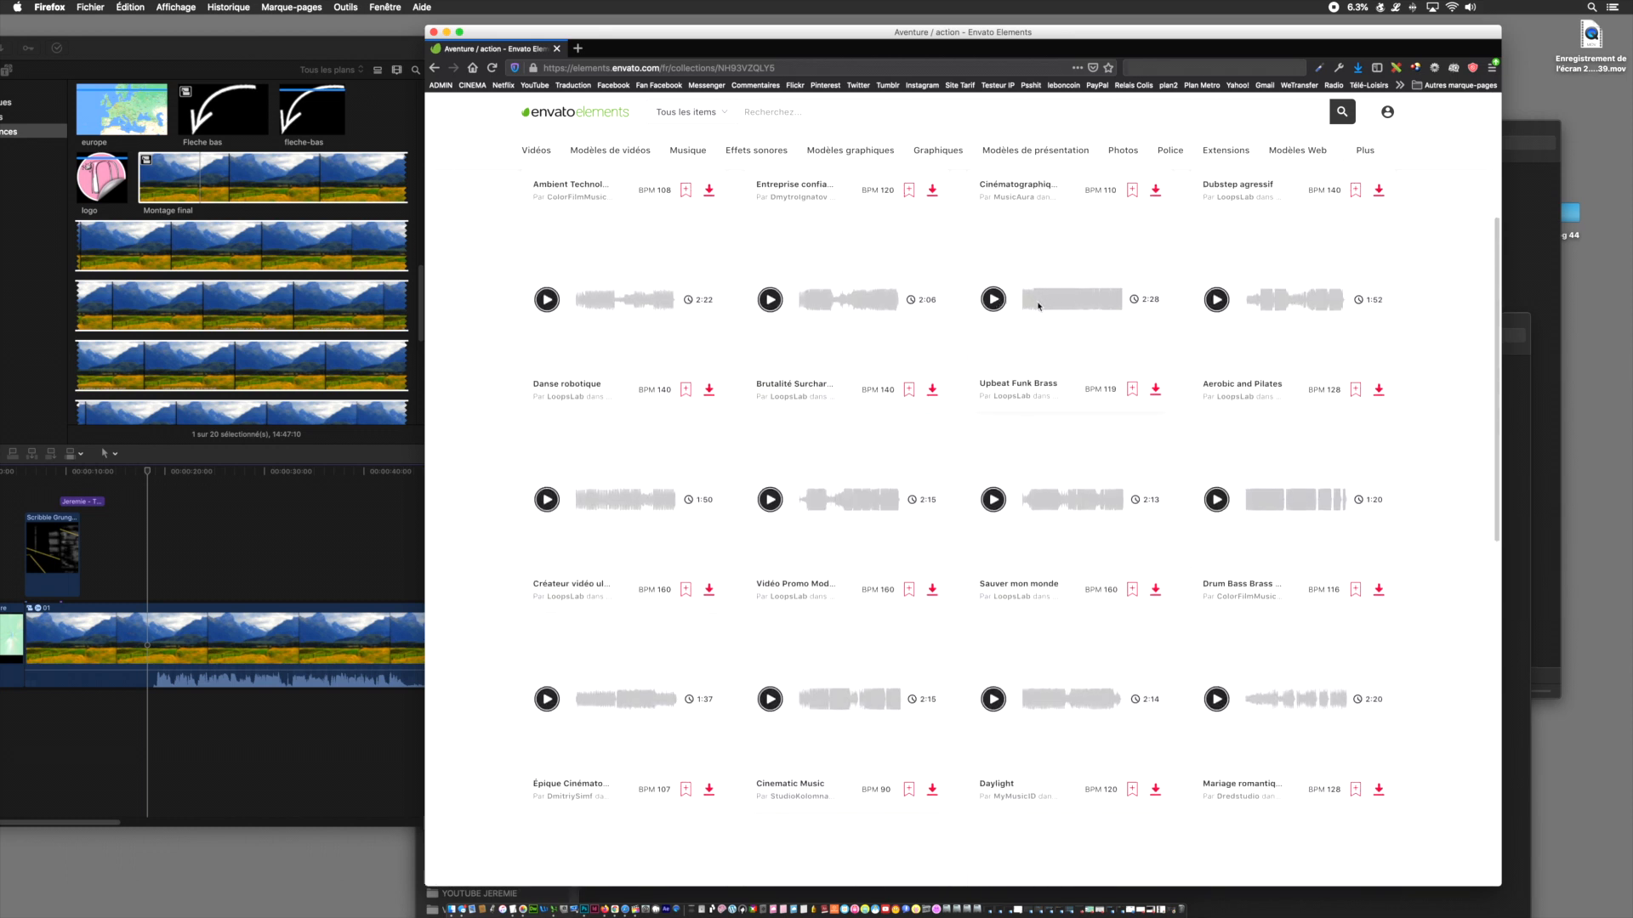
pyautogui.click(995, 300)
pyautogui.click(1049, 302)
pyautogui.click(1073, 302)
pyautogui.click(1096, 302)
pyautogui.click(995, 300)
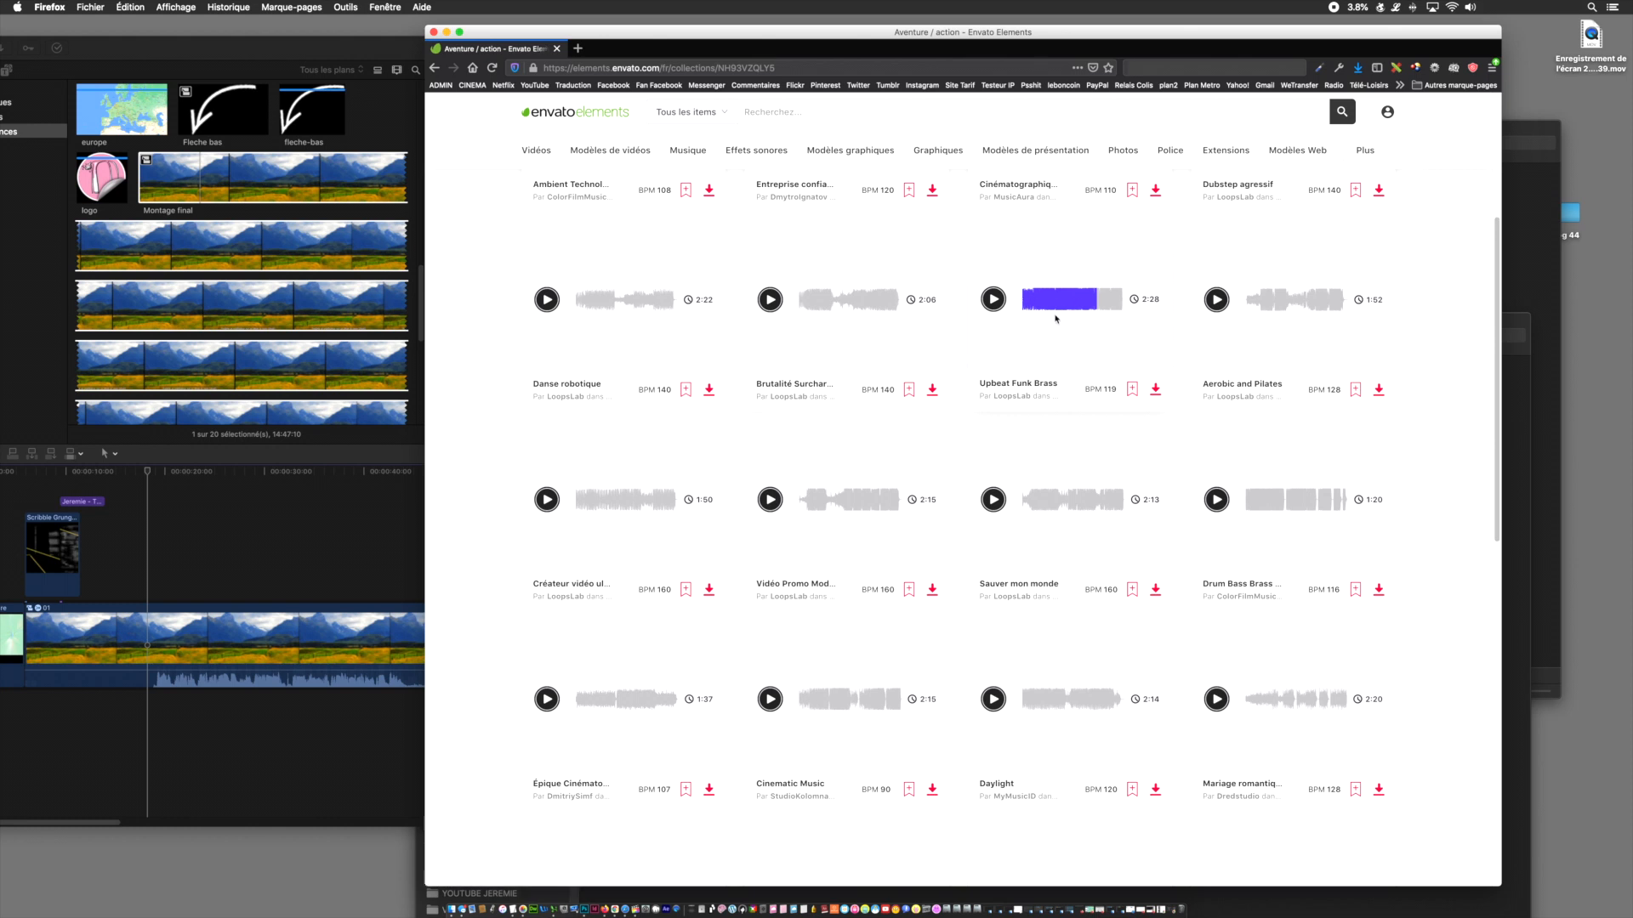
# - Preview the 2:47 "Score épique" track at 88 BPM at its start and at louder passages further on
pyautogui.scroll(-6, 1033, 451)
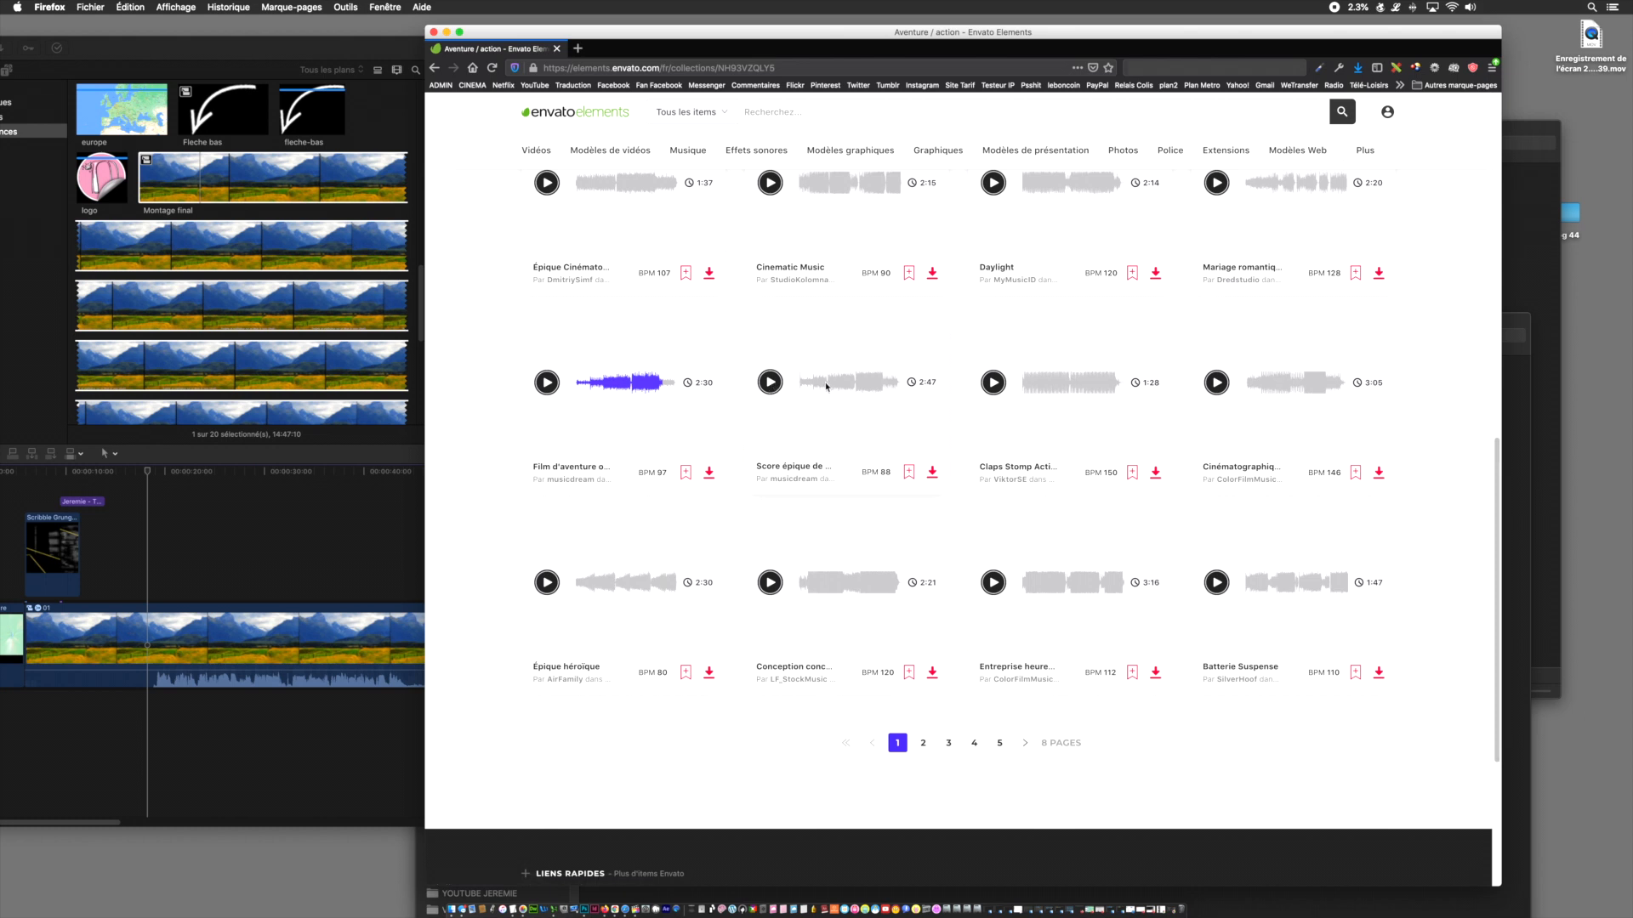
pyautogui.click(770, 382)
pyautogui.click(810, 386)
pyautogui.click(823, 384)
pyautogui.click(771, 383)
pyautogui.click(771, 383)
pyautogui.click(771, 384)
pyautogui.click(854, 384)
pyautogui.click(771, 383)
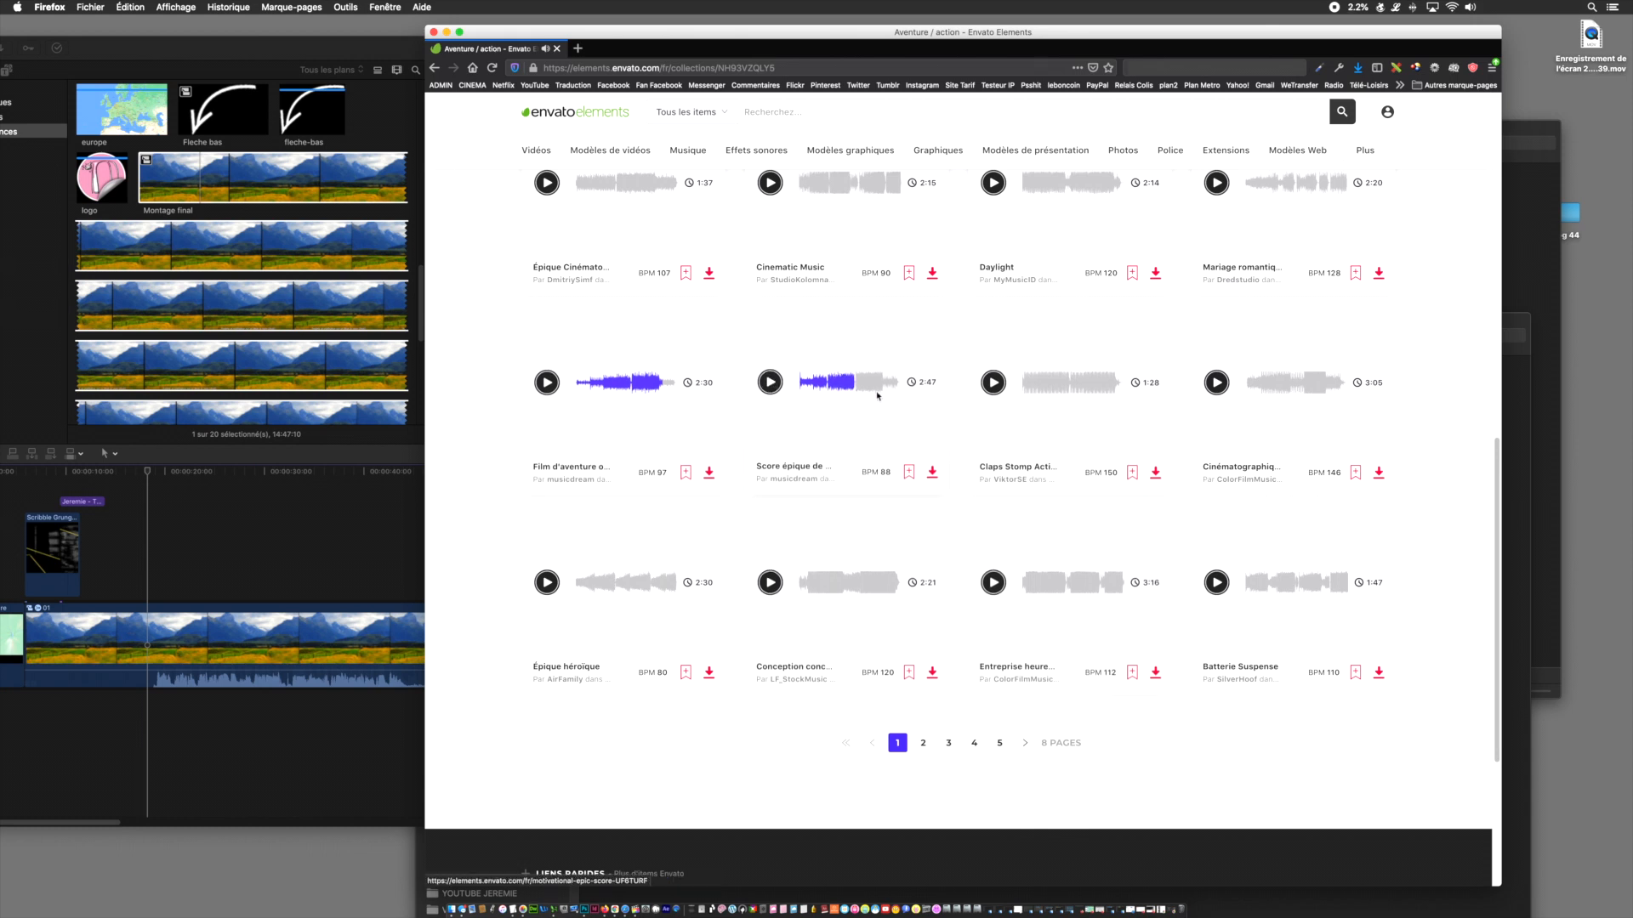
# - Open page 2 of the Aventure / Action collection and look down its tracks to the 2:47 "Film Cinématographique" track
pyautogui.click(923, 744)
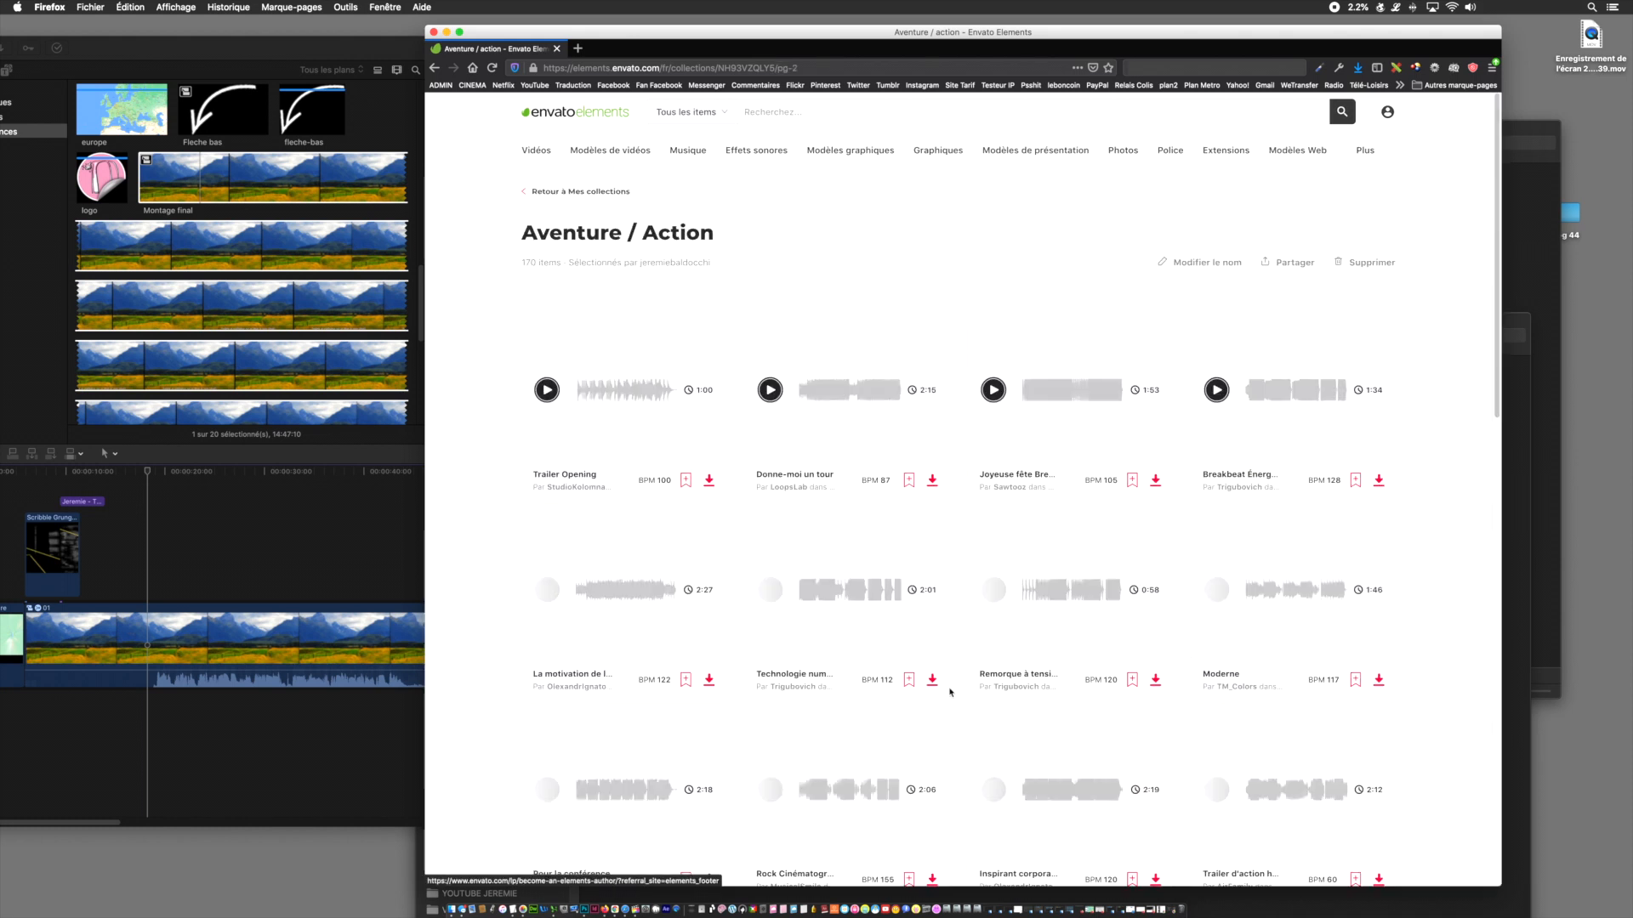
pyautogui.scroll(-2, 950, 745)
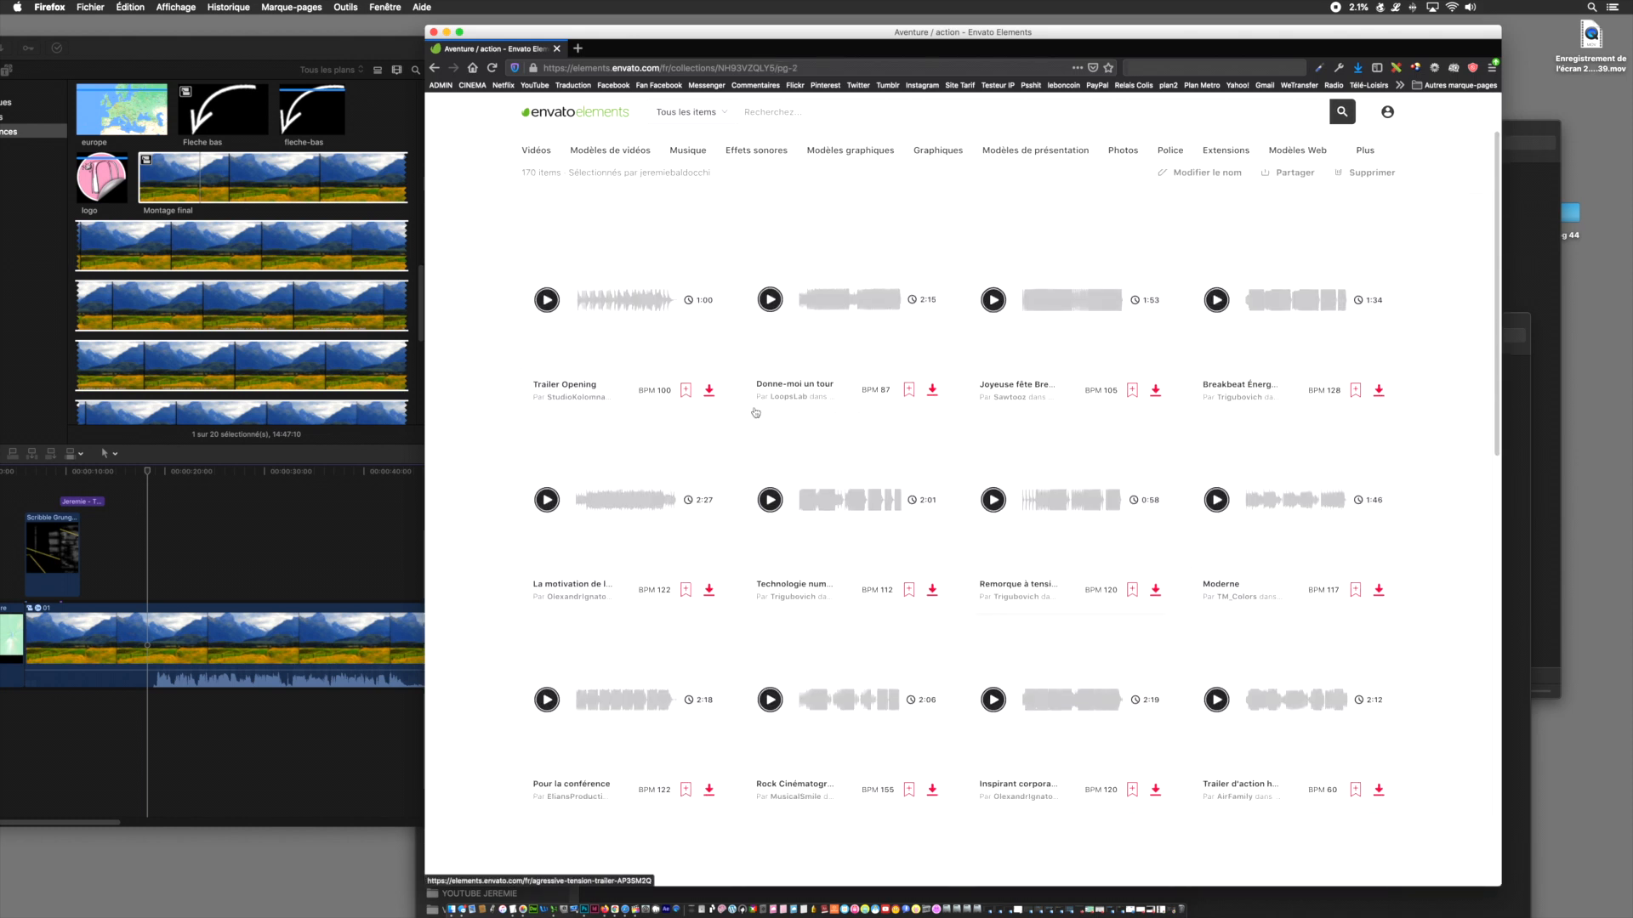
pyautogui.scroll(-3, 829, 572)
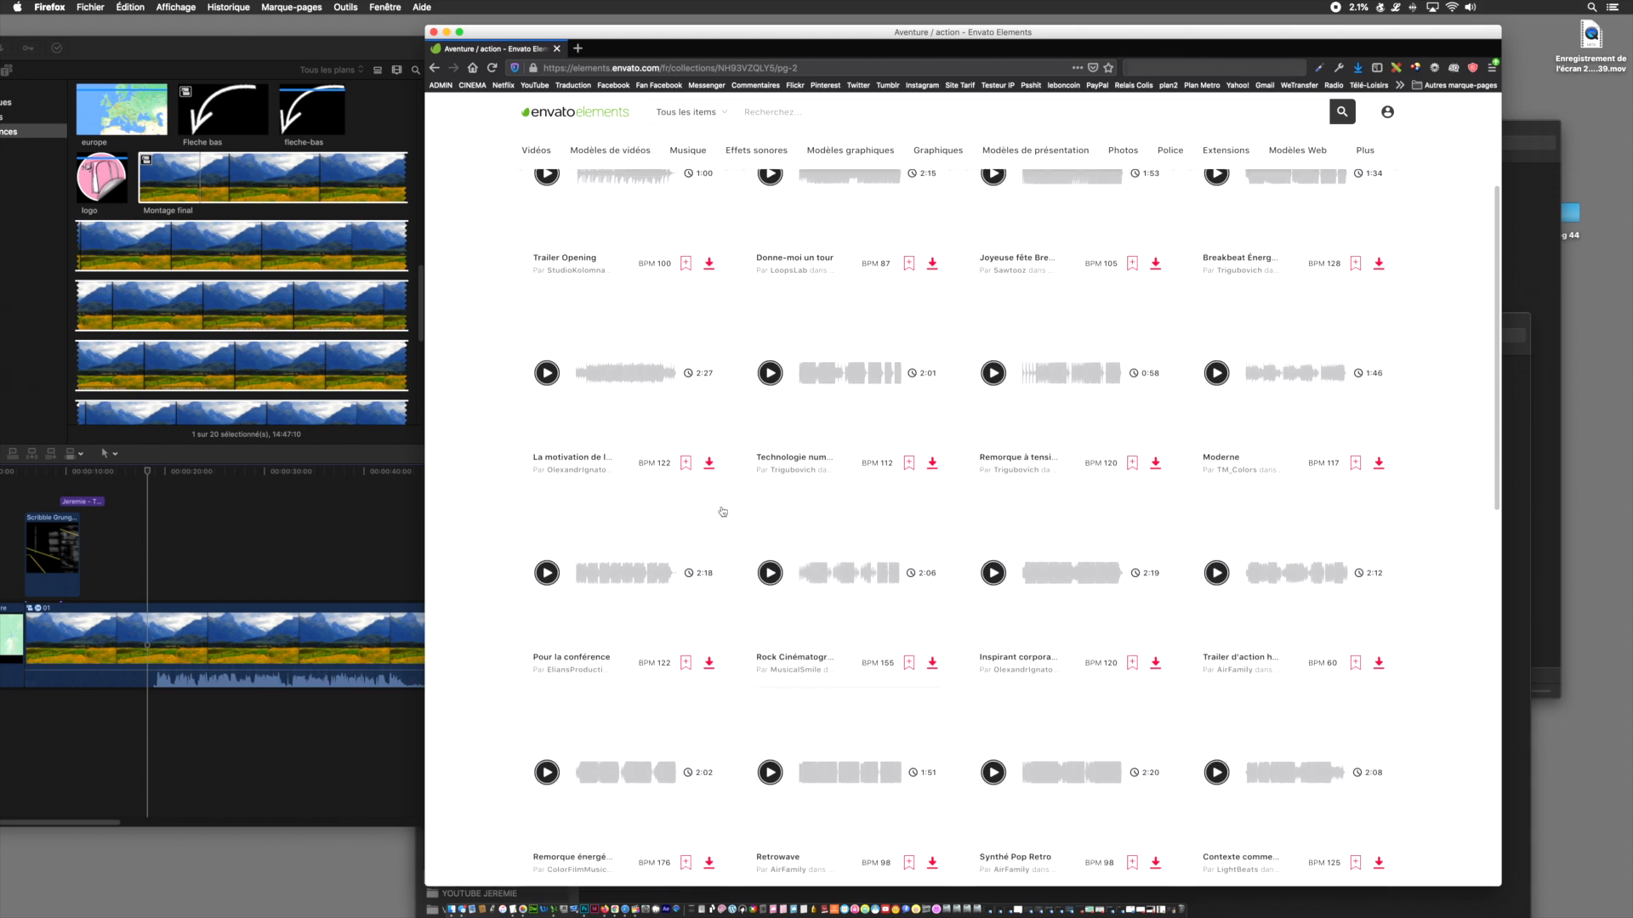
pyautogui.scroll(-7, 662, 513)
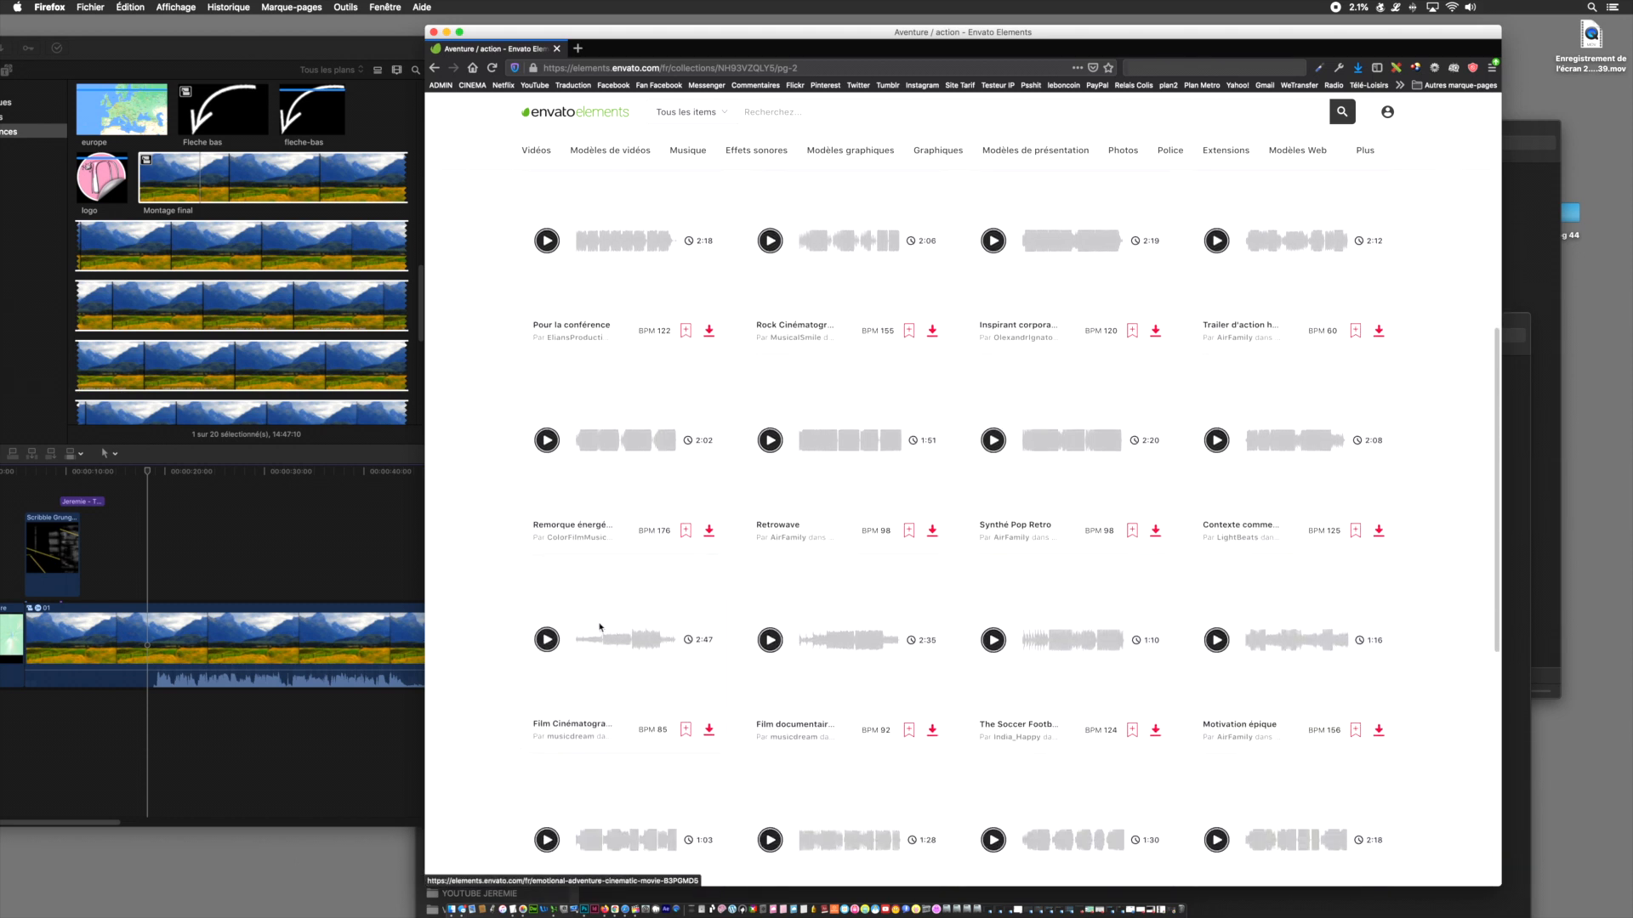
# - Preview several passages of the 2:47 "Film Cinématographique" track at 85 BPM, then preview the 2:35 "Film documentaire" track at 92 BPM
pyautogui.click(541, 641)
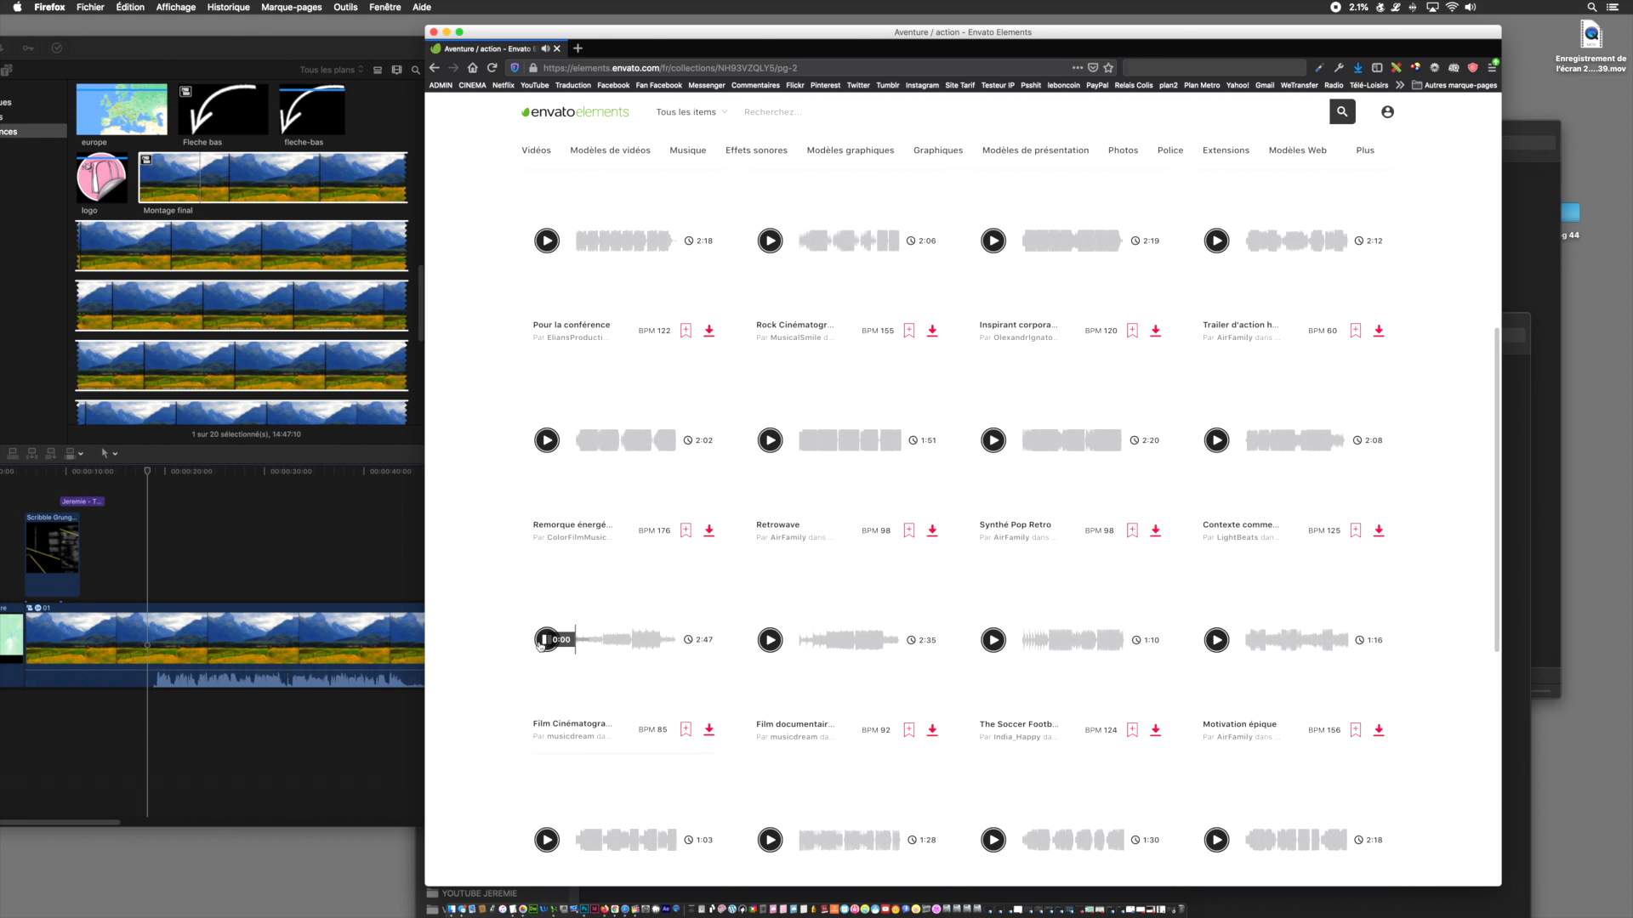
pyautogui.click(595, 645)
pyautogui.click(601, 644)
pyautogui.click(546, 641)
pyautogui.click(630, 644)
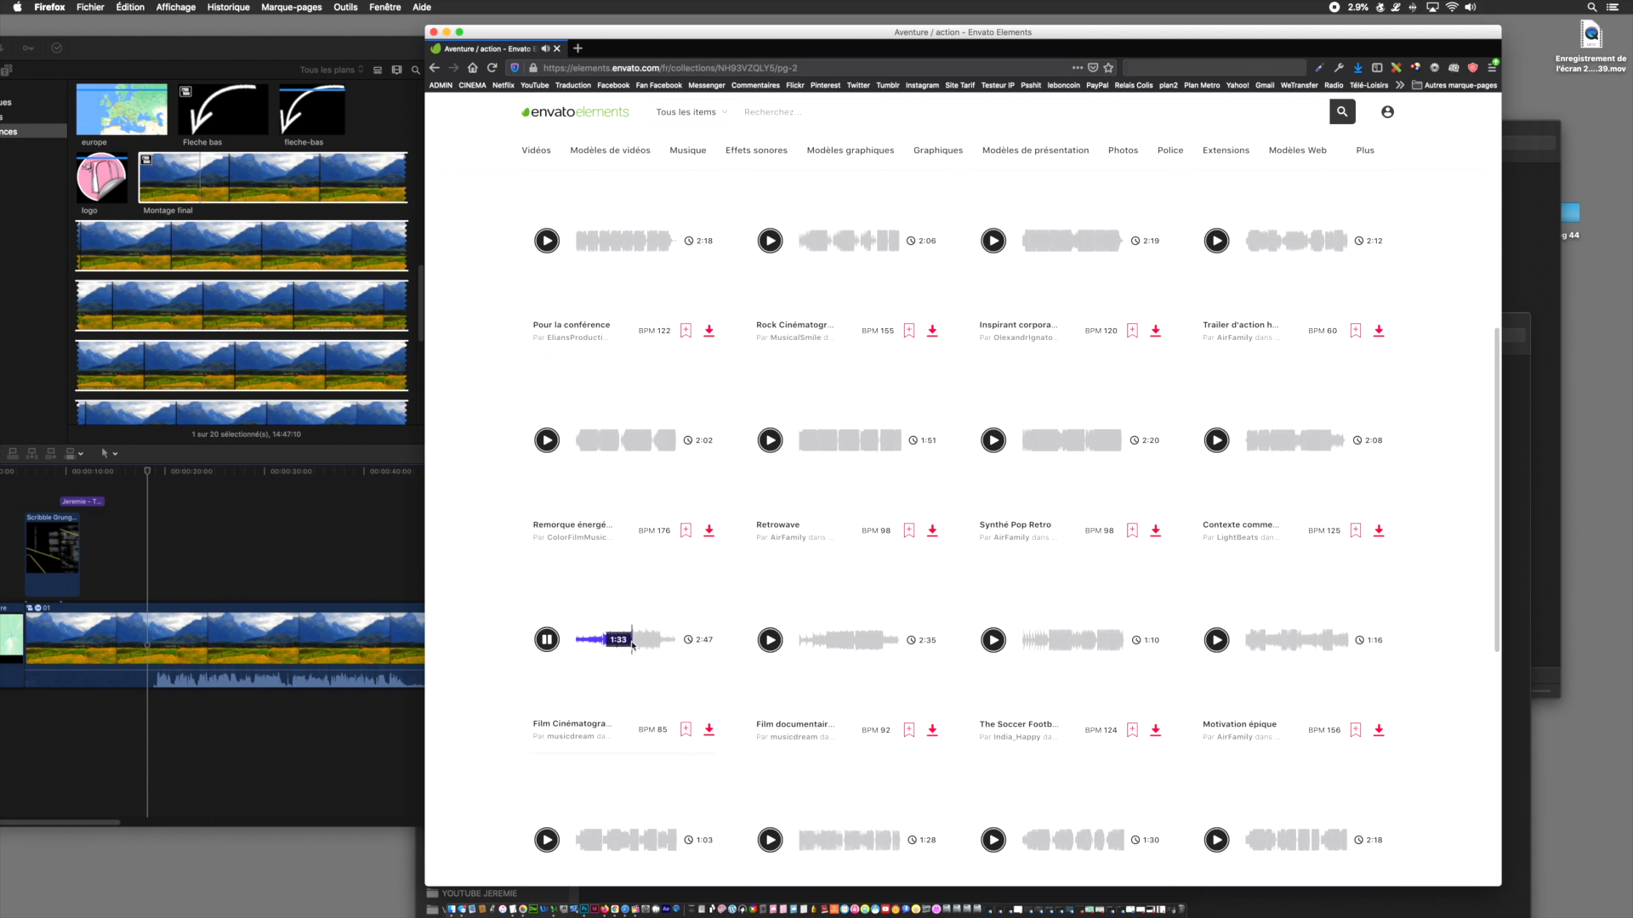
pyautogui.click(548, 641)
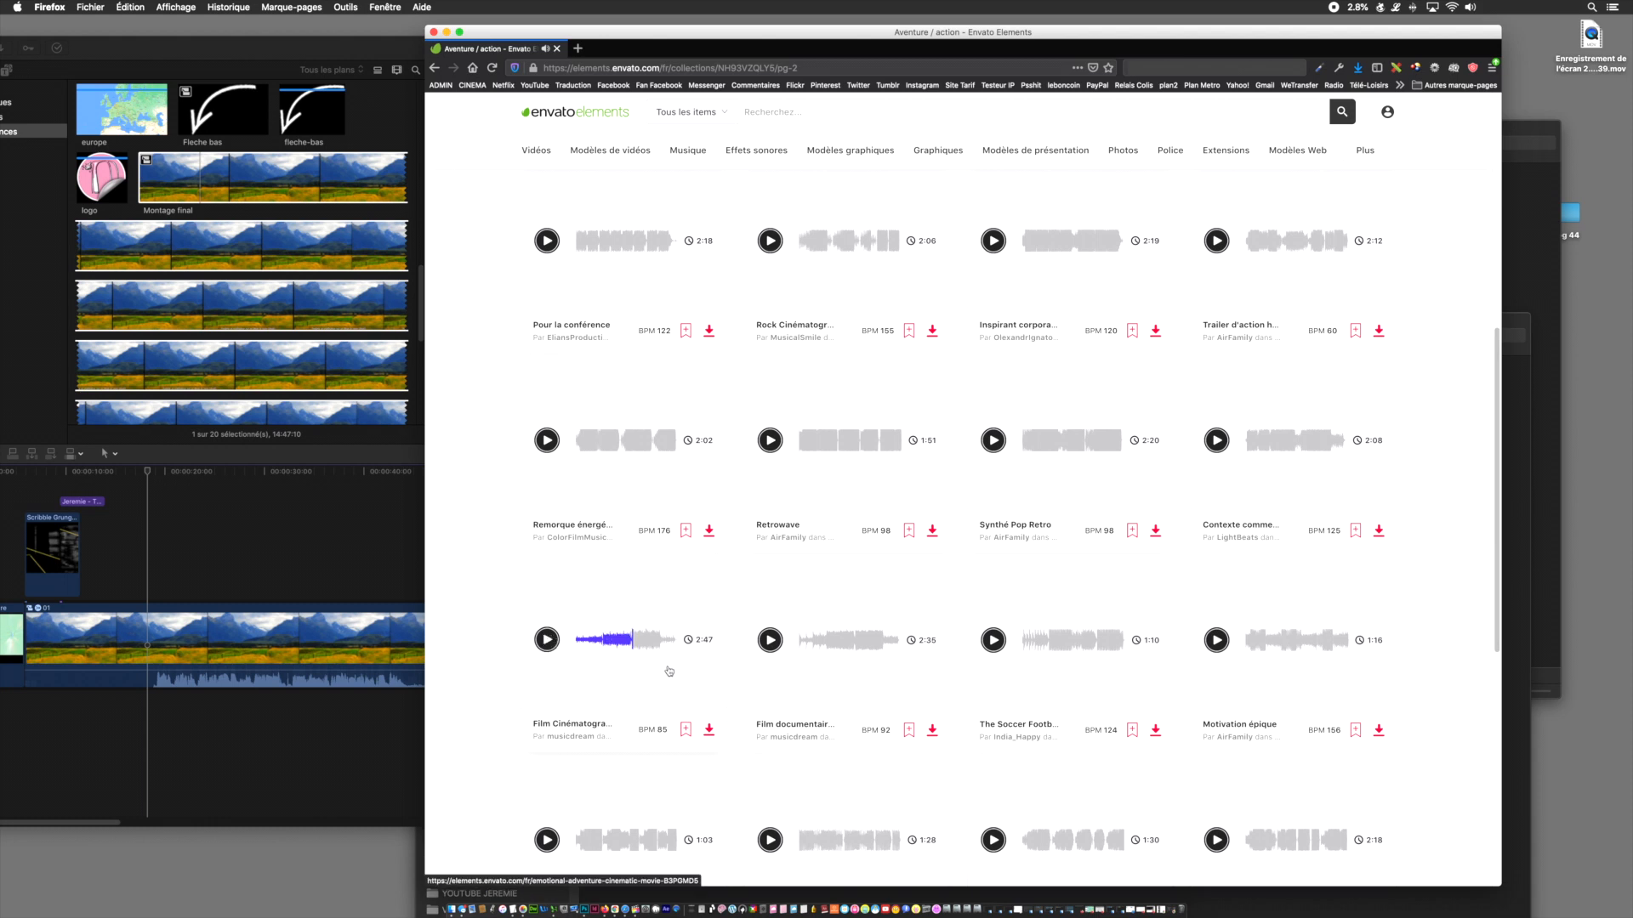
pyautogui.click(770, 640)
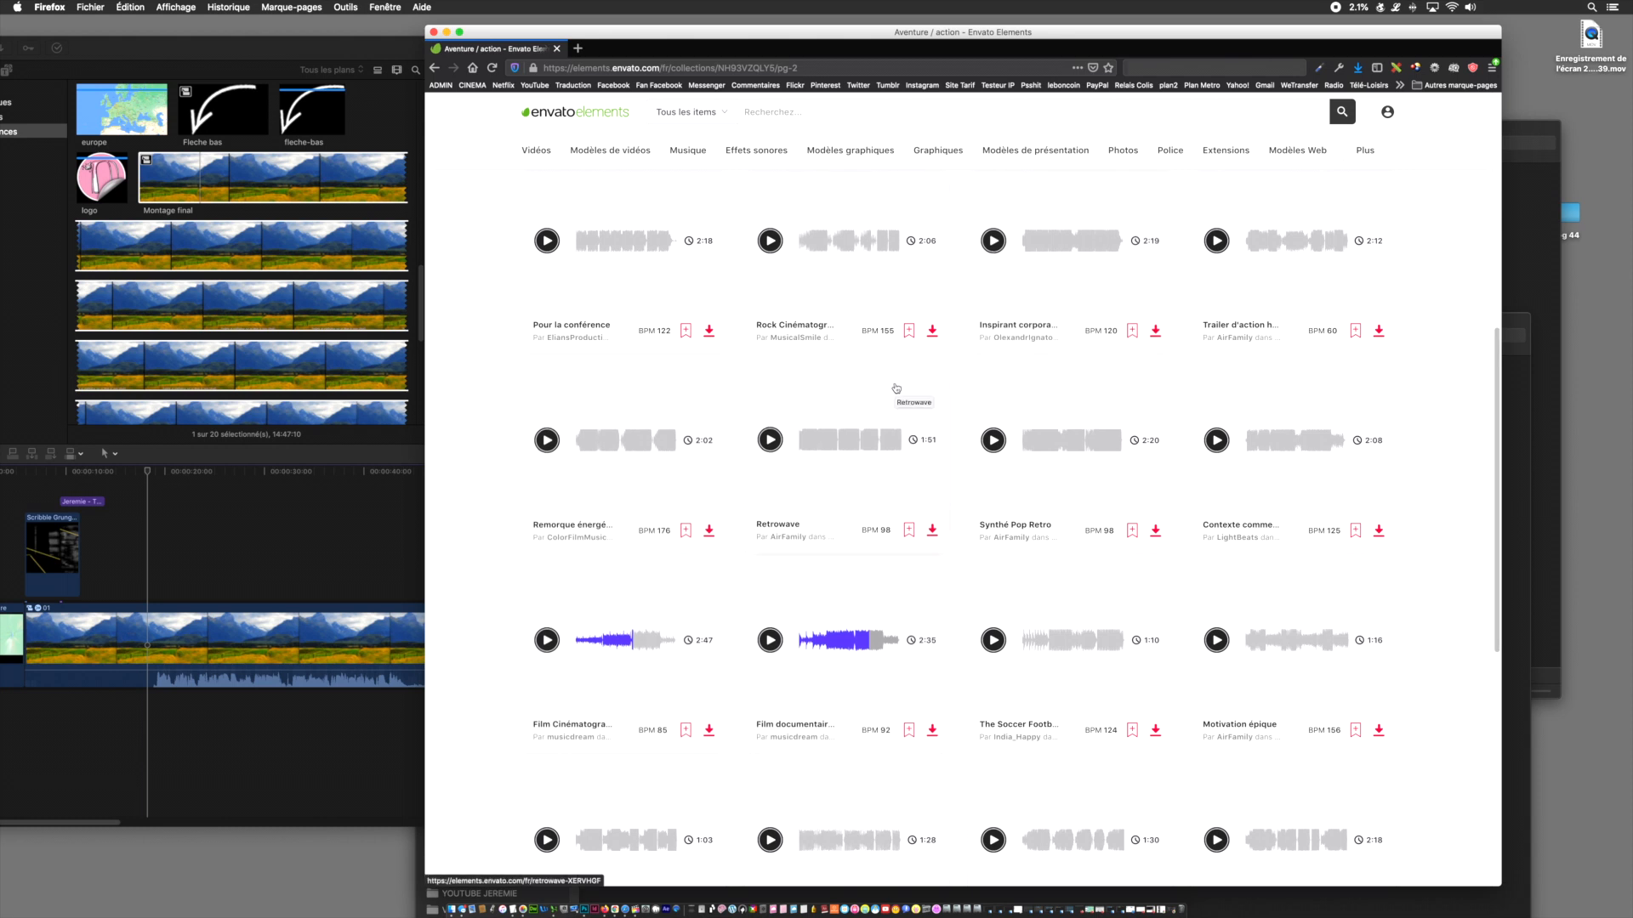
# - Open the 85 BPM "Film Cinématographique" track's page in a new tab and switch to it
pyautogui.rightClick(631, 611)
pyautogui.click(653, 616)
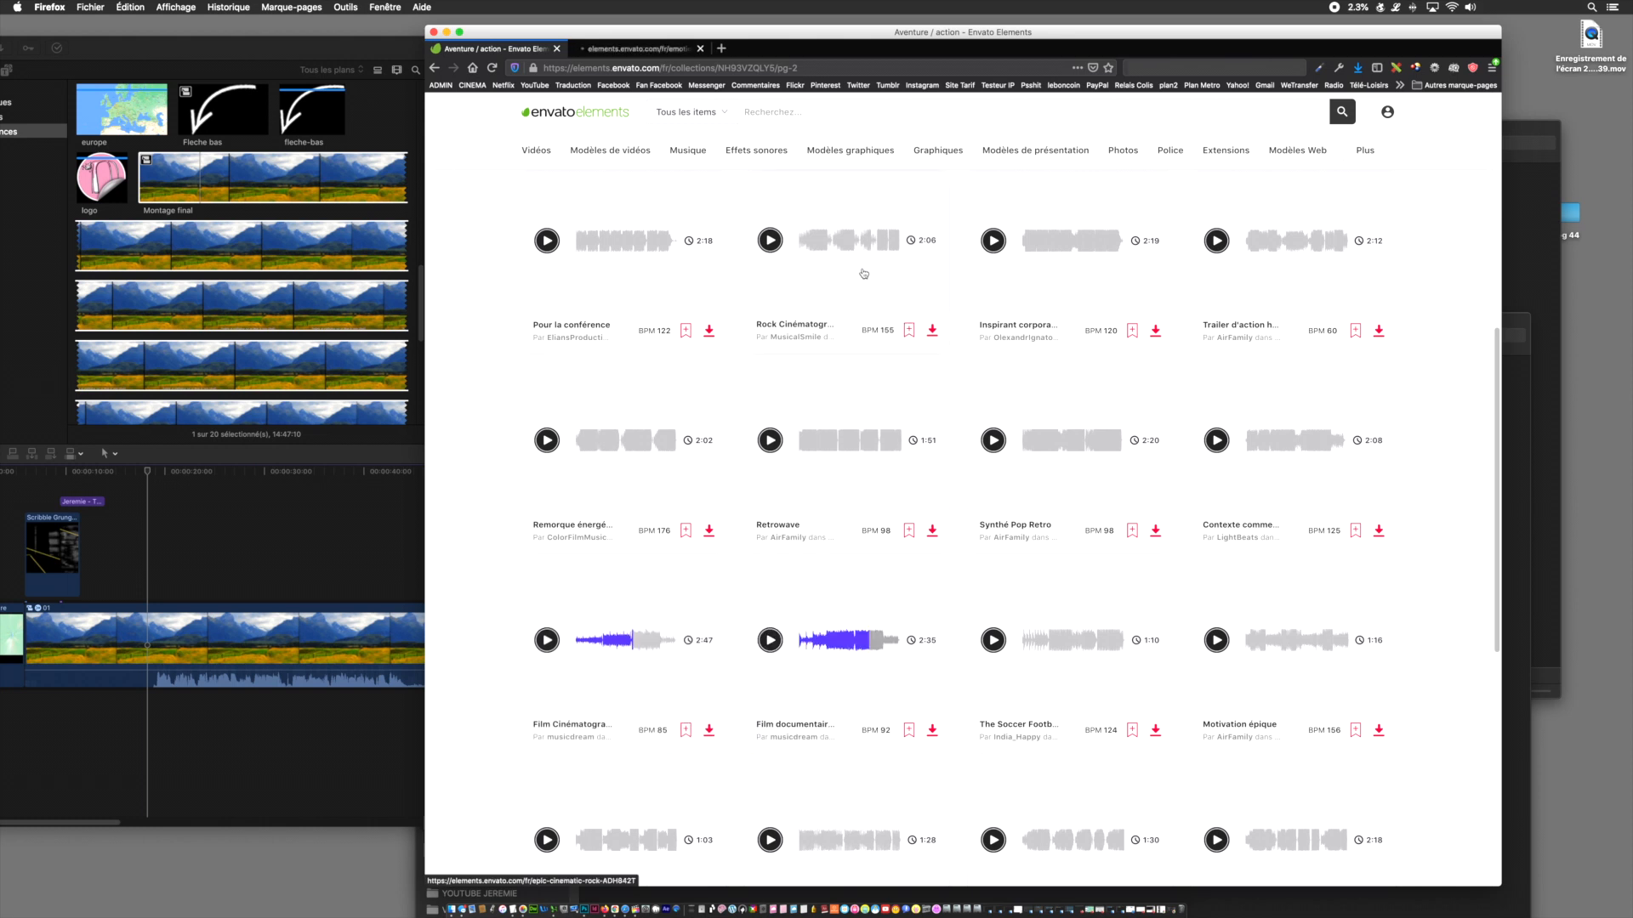
pyautogui.click(646, 50)
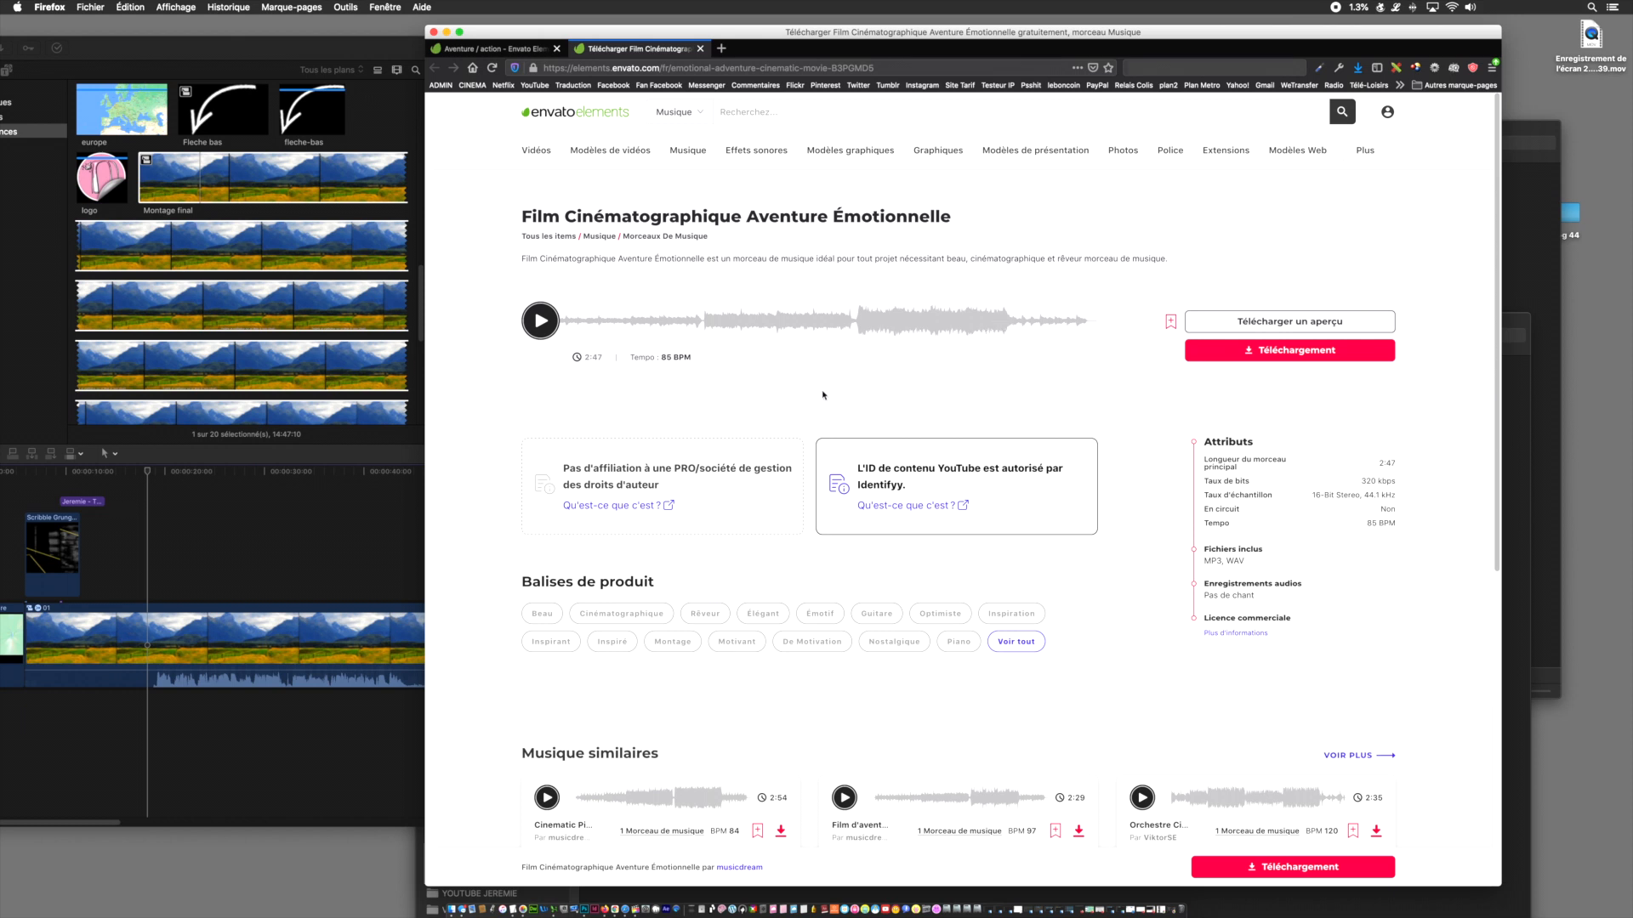
# - Preview the 2:54 "Cinematic" track at 84 BPM and passages of the 2:29 "Film d'aventure" track among the similar music
pyautogui.scroll(-5, 823, 395)
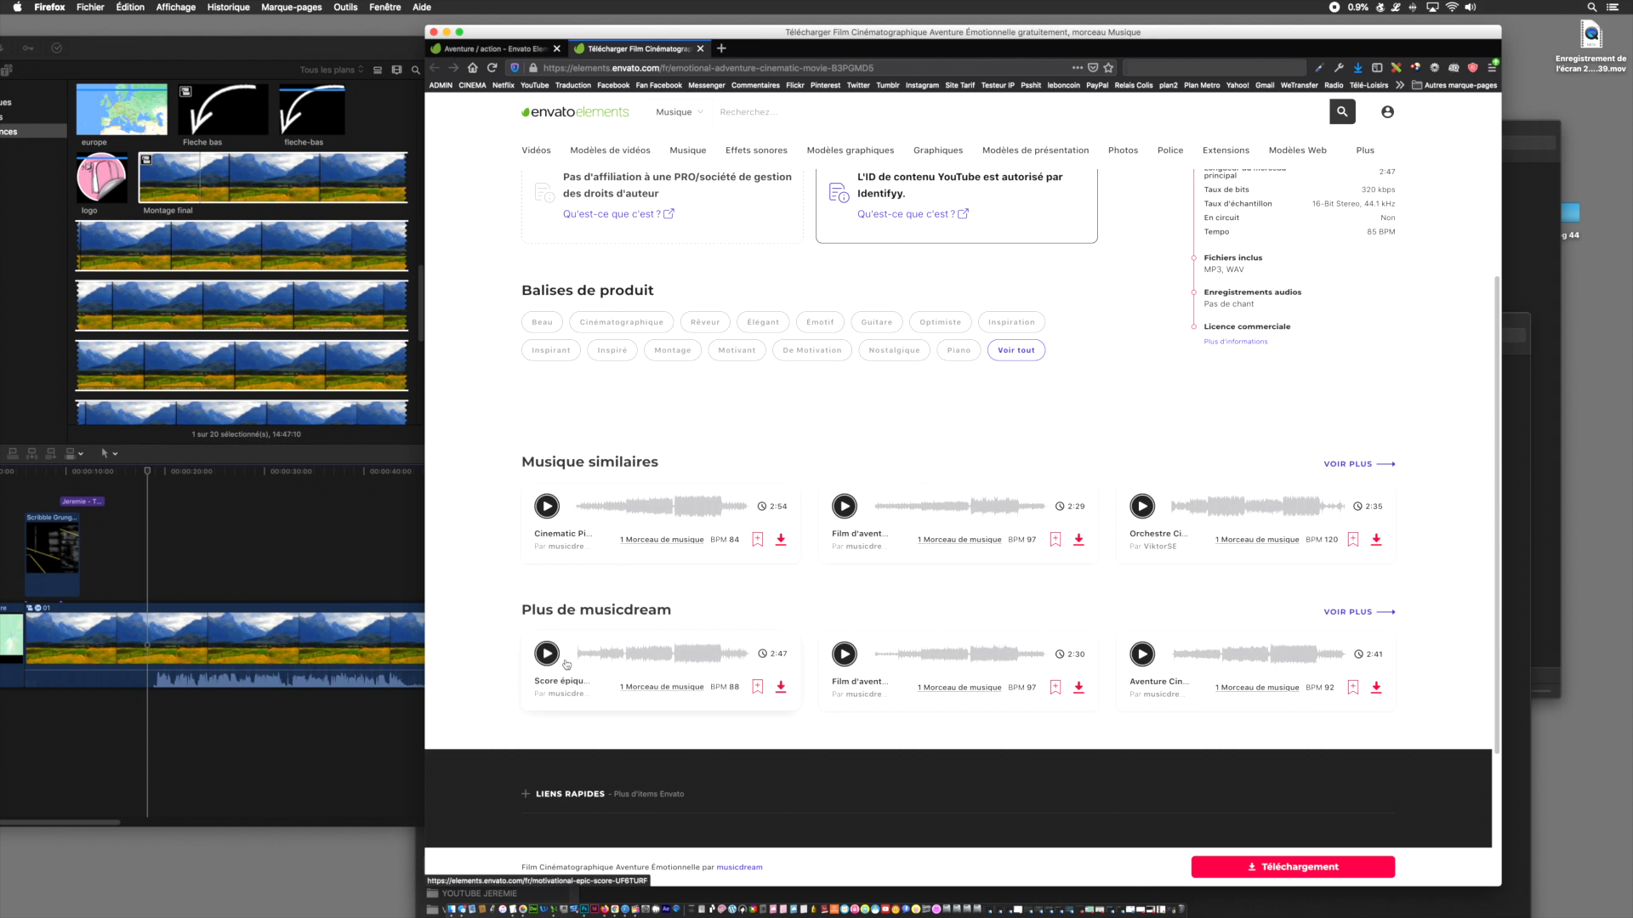
pyautogui.scroll(-1, 731, 485)
pyautogui.click(904, 474)
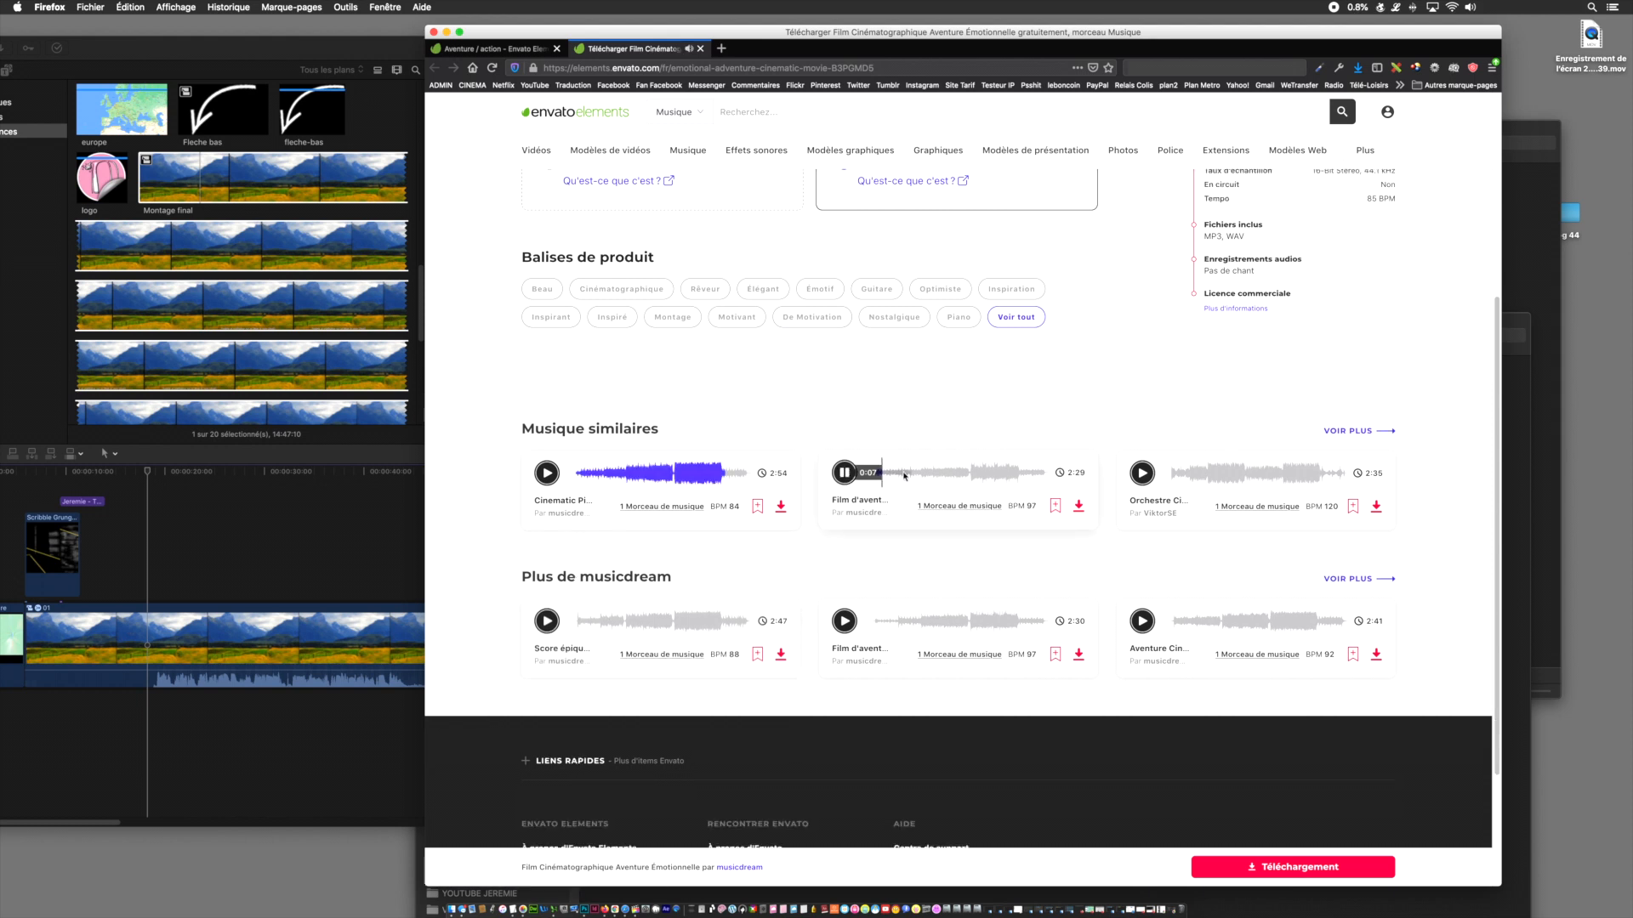
pyautogui.click(938, 474)
pyautogui.click(844, 473)
# - Look through the saved collections offered for adding the 2:29 "Film d'aventure" track
pyautogui.click(1054, 505)
pyautogui.scroll(-2, 1045, 582)
pyautogui.scroll(-3, 991, 574)
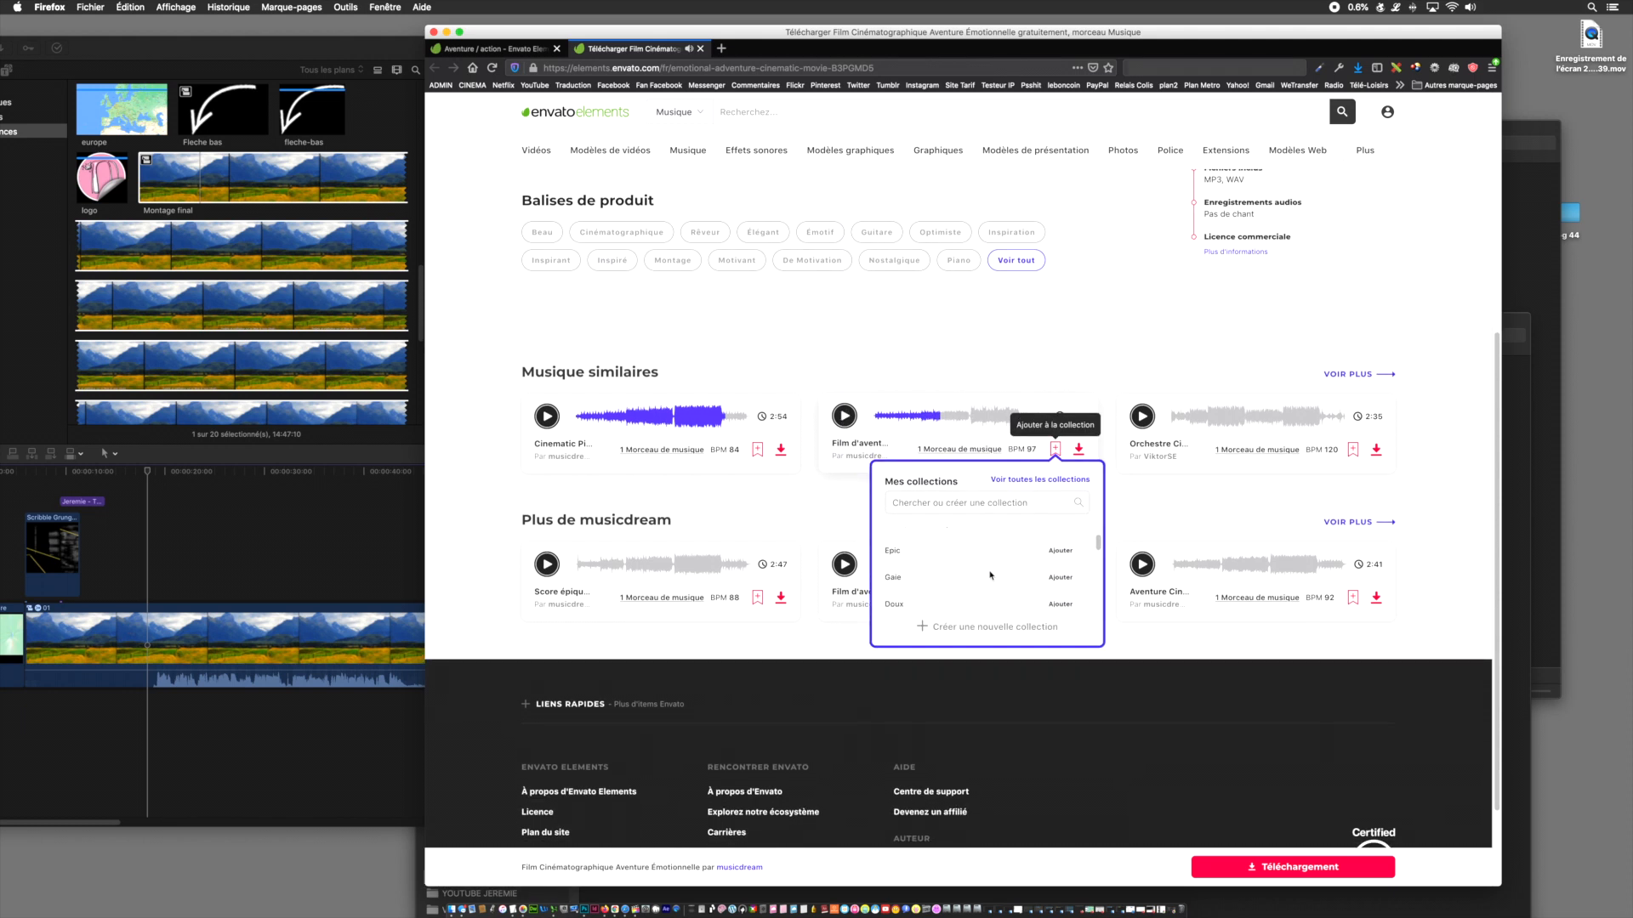
# - Download the "Film Cinématographique Aventure Émotionnelle" track with its licence assigned to a new project named "vlog 44"
pyautogui.scroll(8, 991, 576)
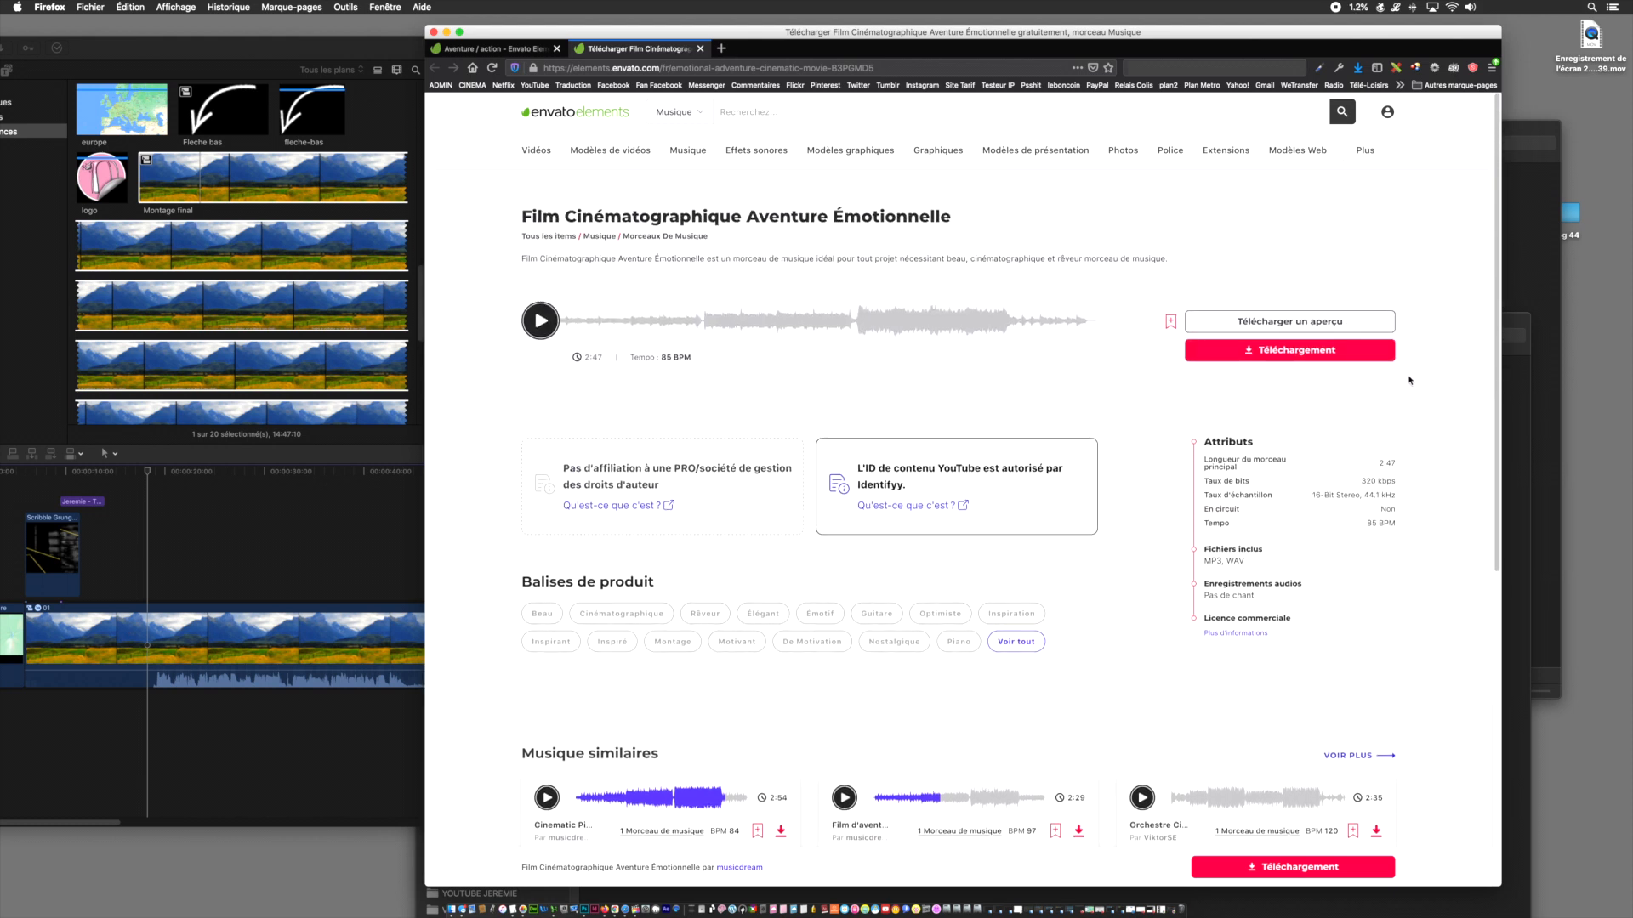
pyautogui.click(1280, 354)
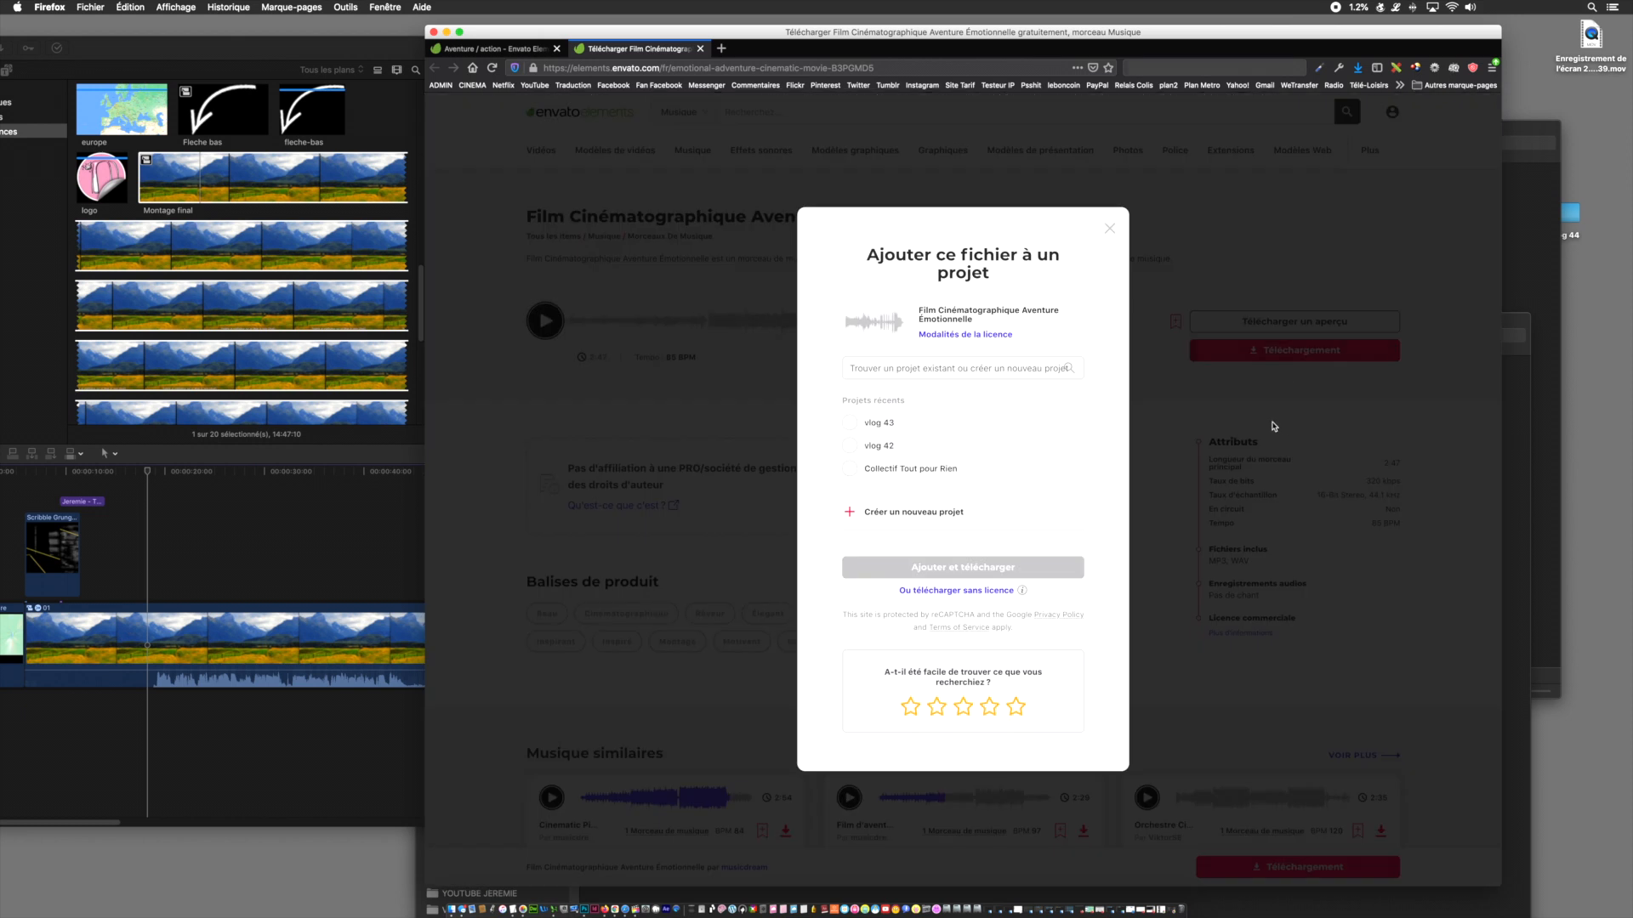
pyautogui.click(944, 368)
pyautogui.write('v')
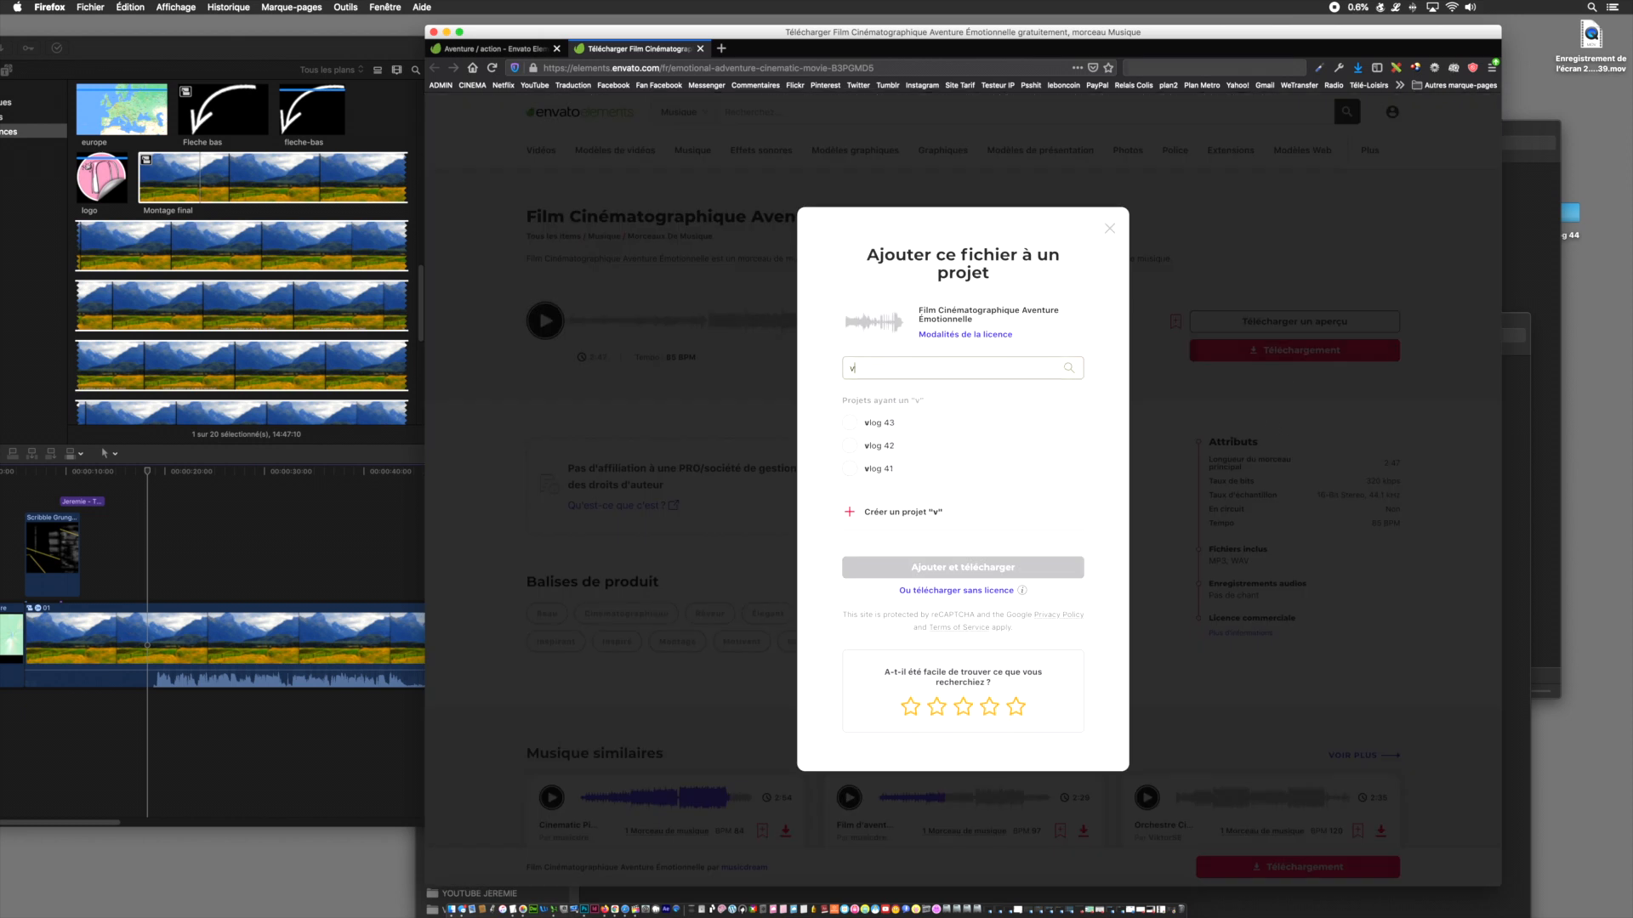
pyautogui.write('log 44')
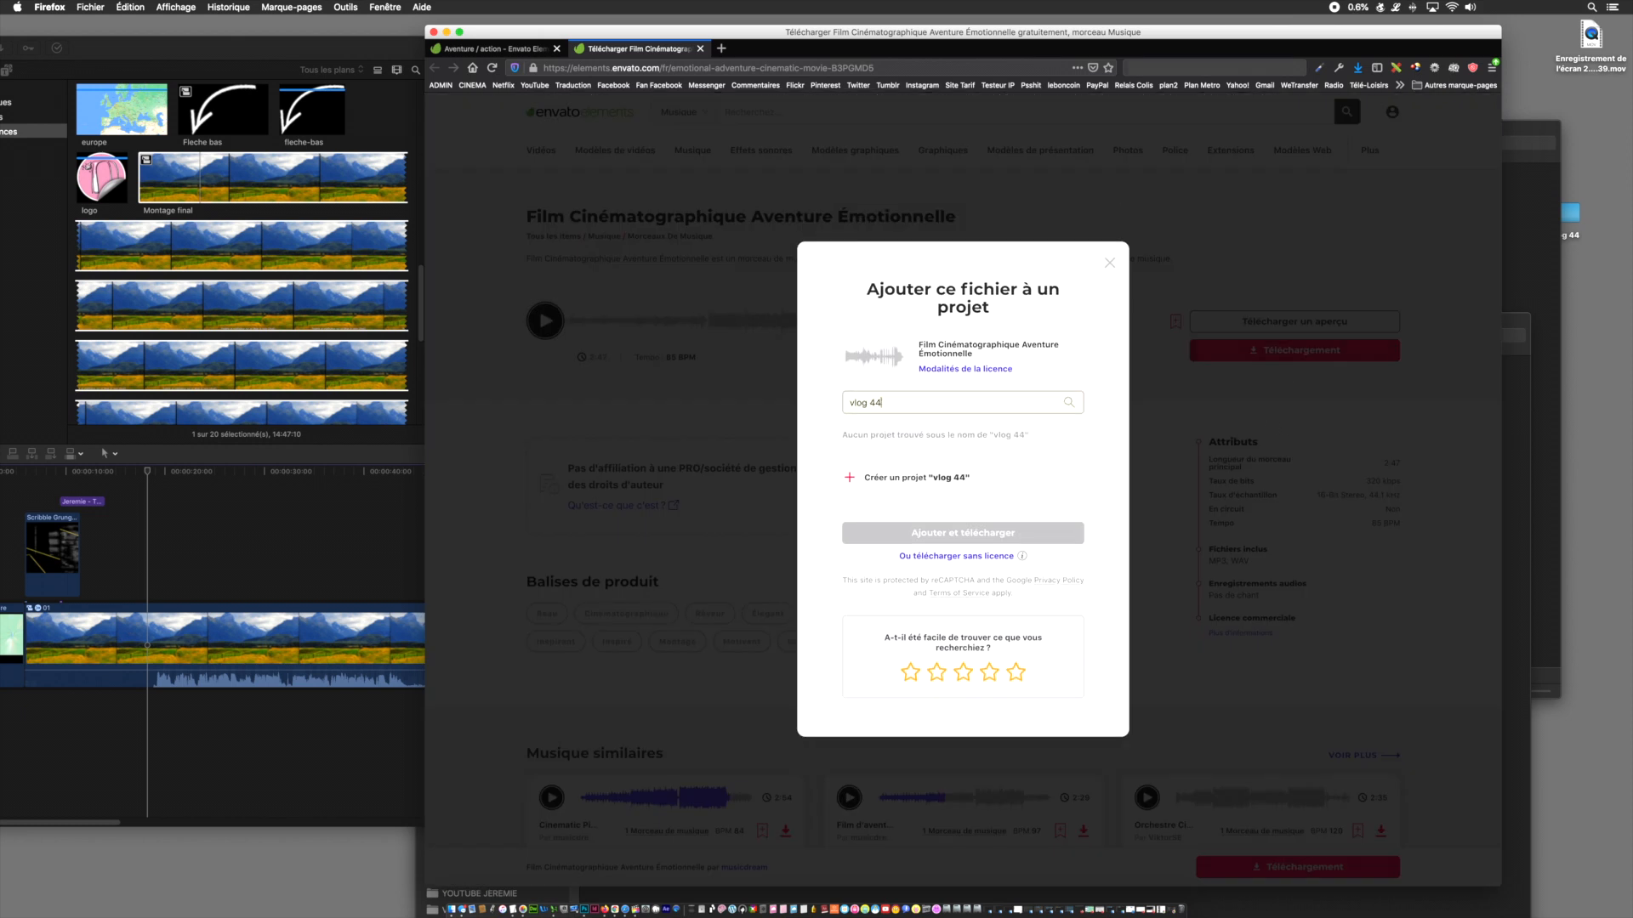
pyautogui.click(923, 479)
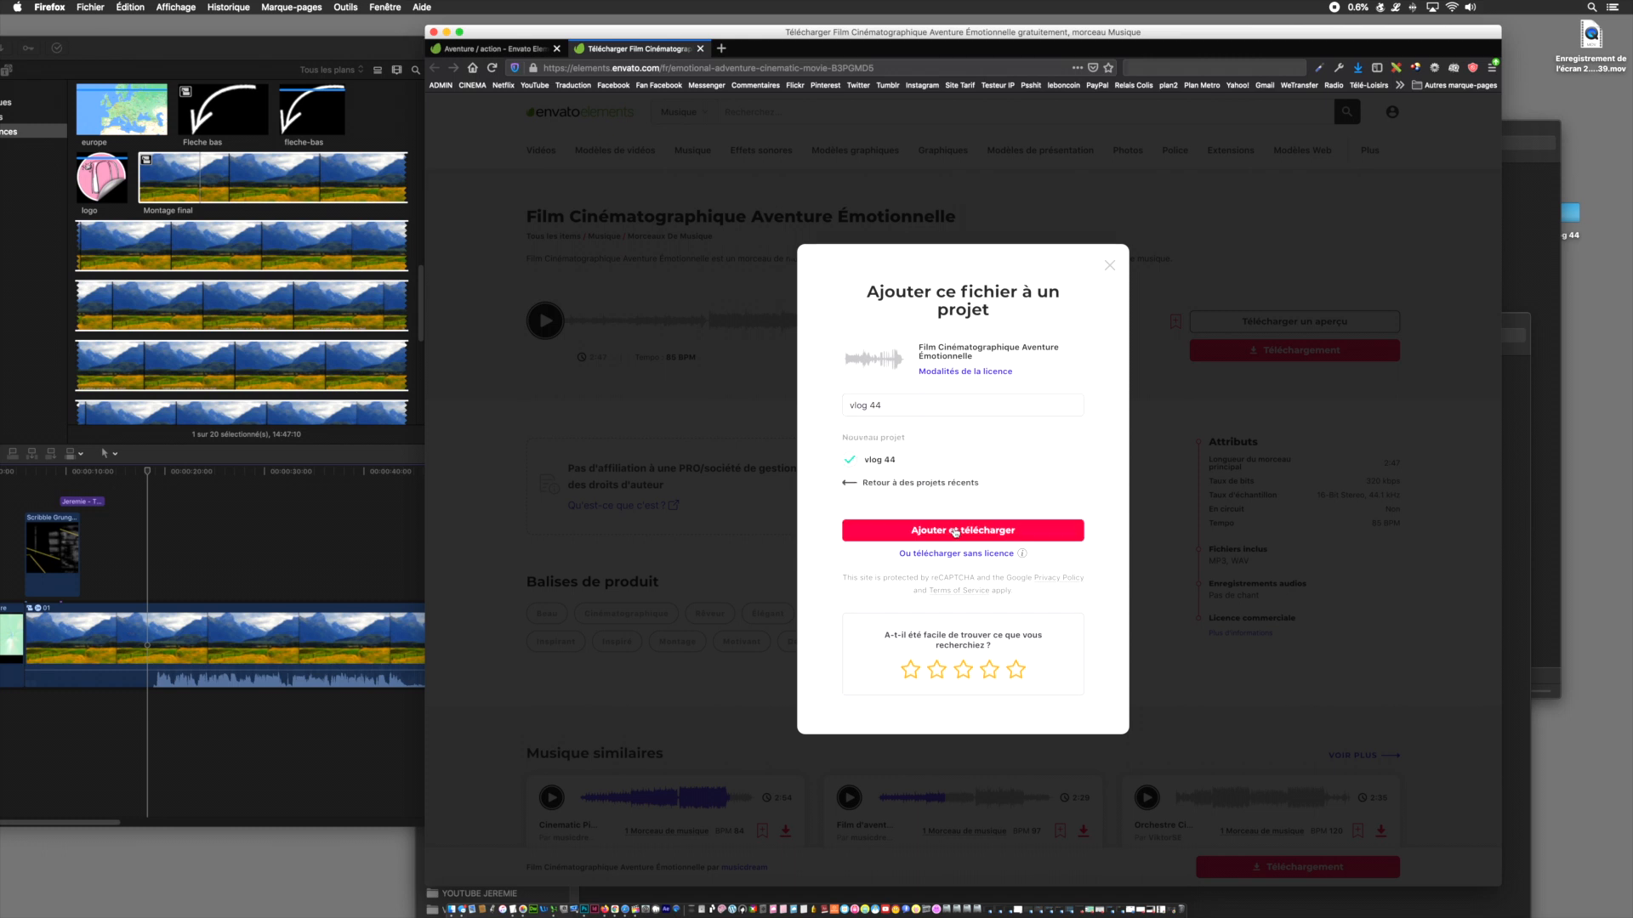
pyautogui.click(959, 533)
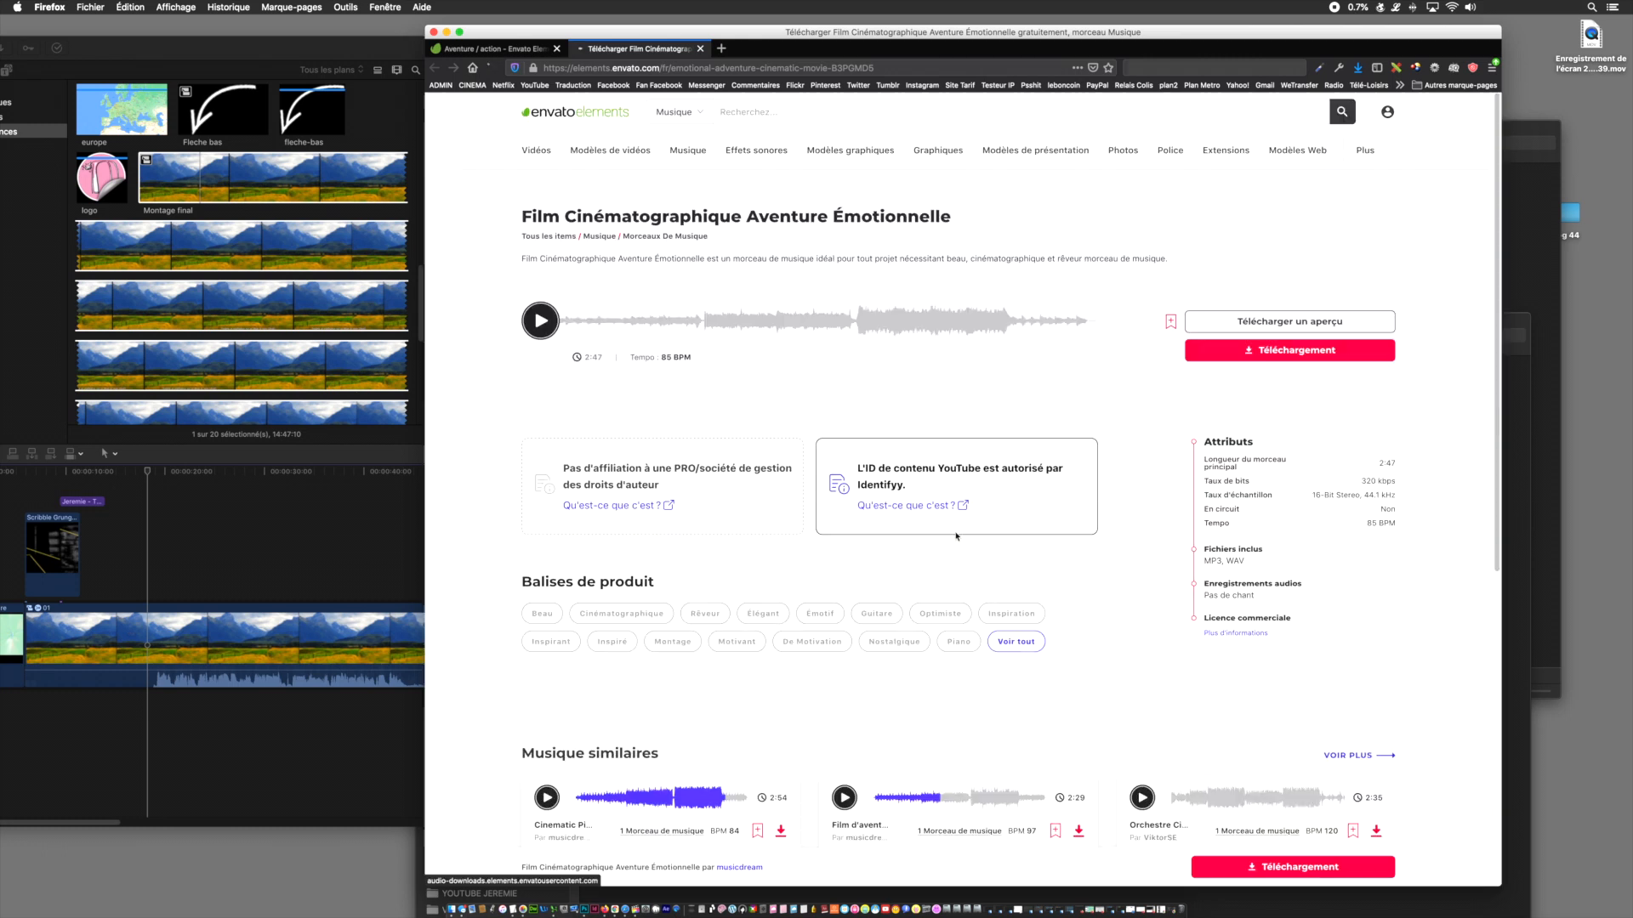
pyautogui.click(1273, 208)
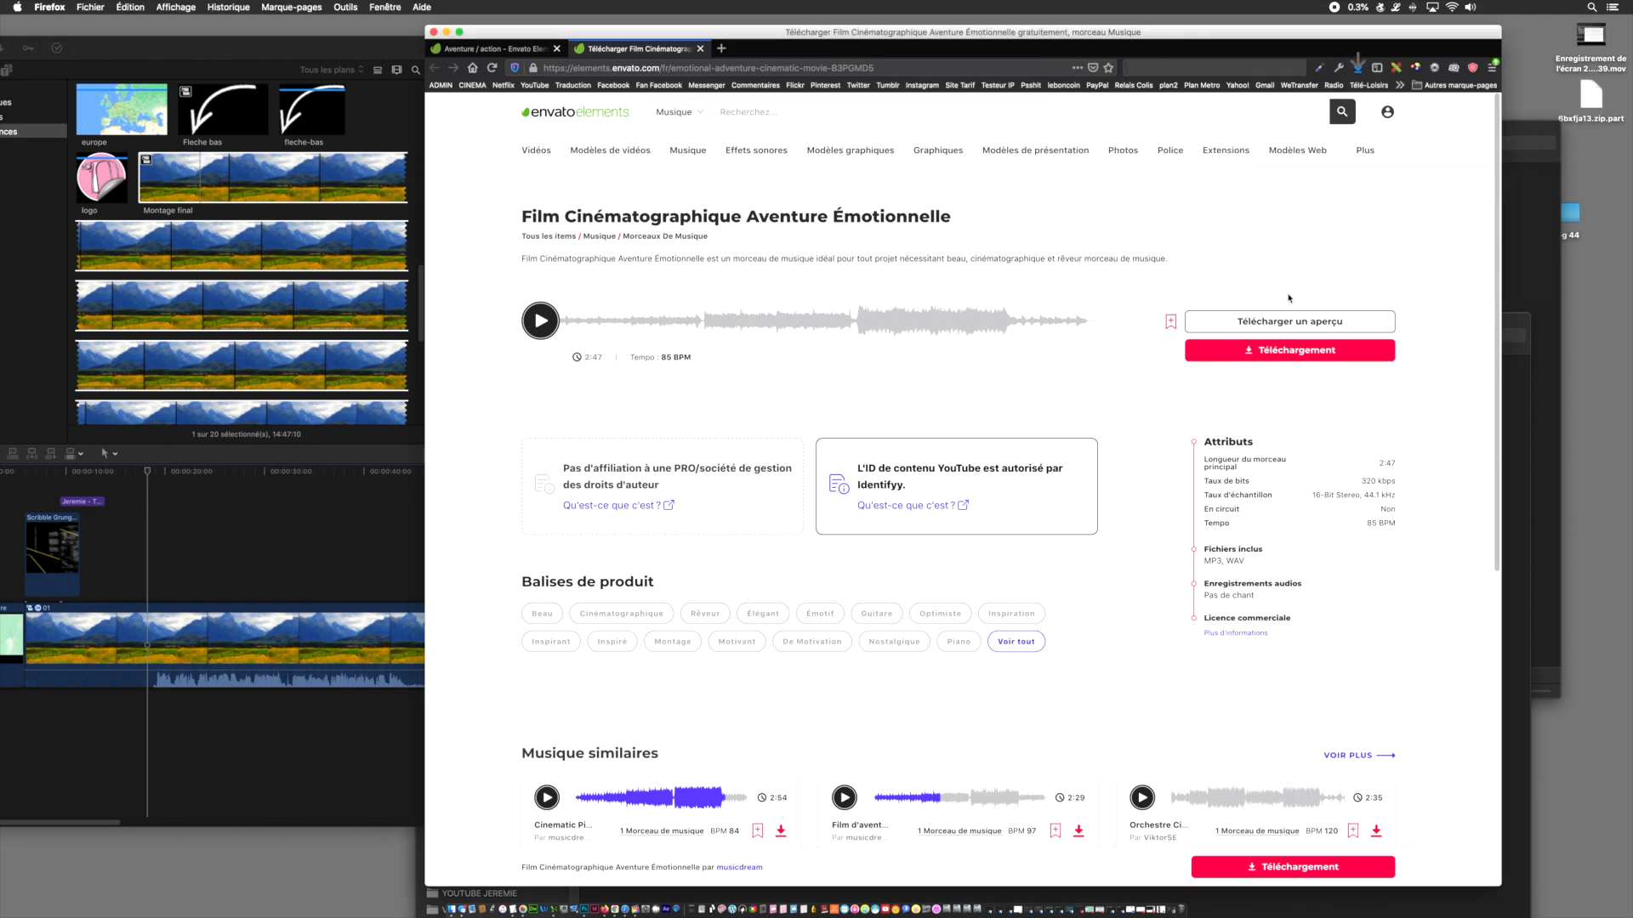
# - Open the account's downloads list and save the licence certificate text file for "Film Cinématographique Aventure Émotionnelle"
pyautogui.moveTo(1346, 157)
pyautogui.moveTo(1387, 111)
pyautogui.click(1388, 212)
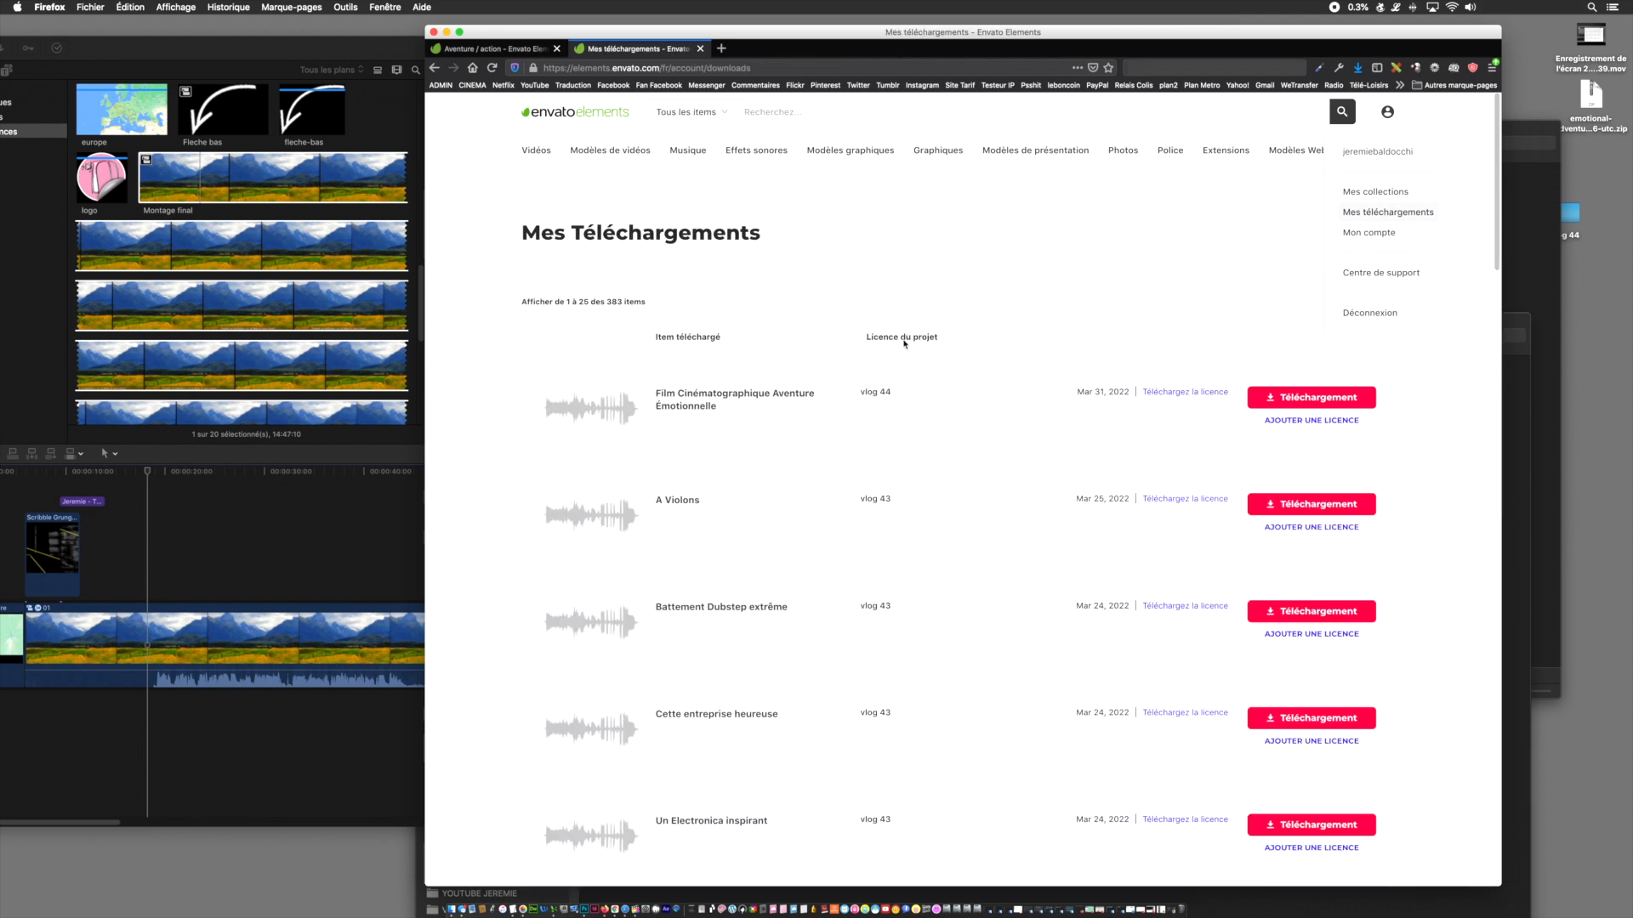
pyautogui.click(1177, 394)
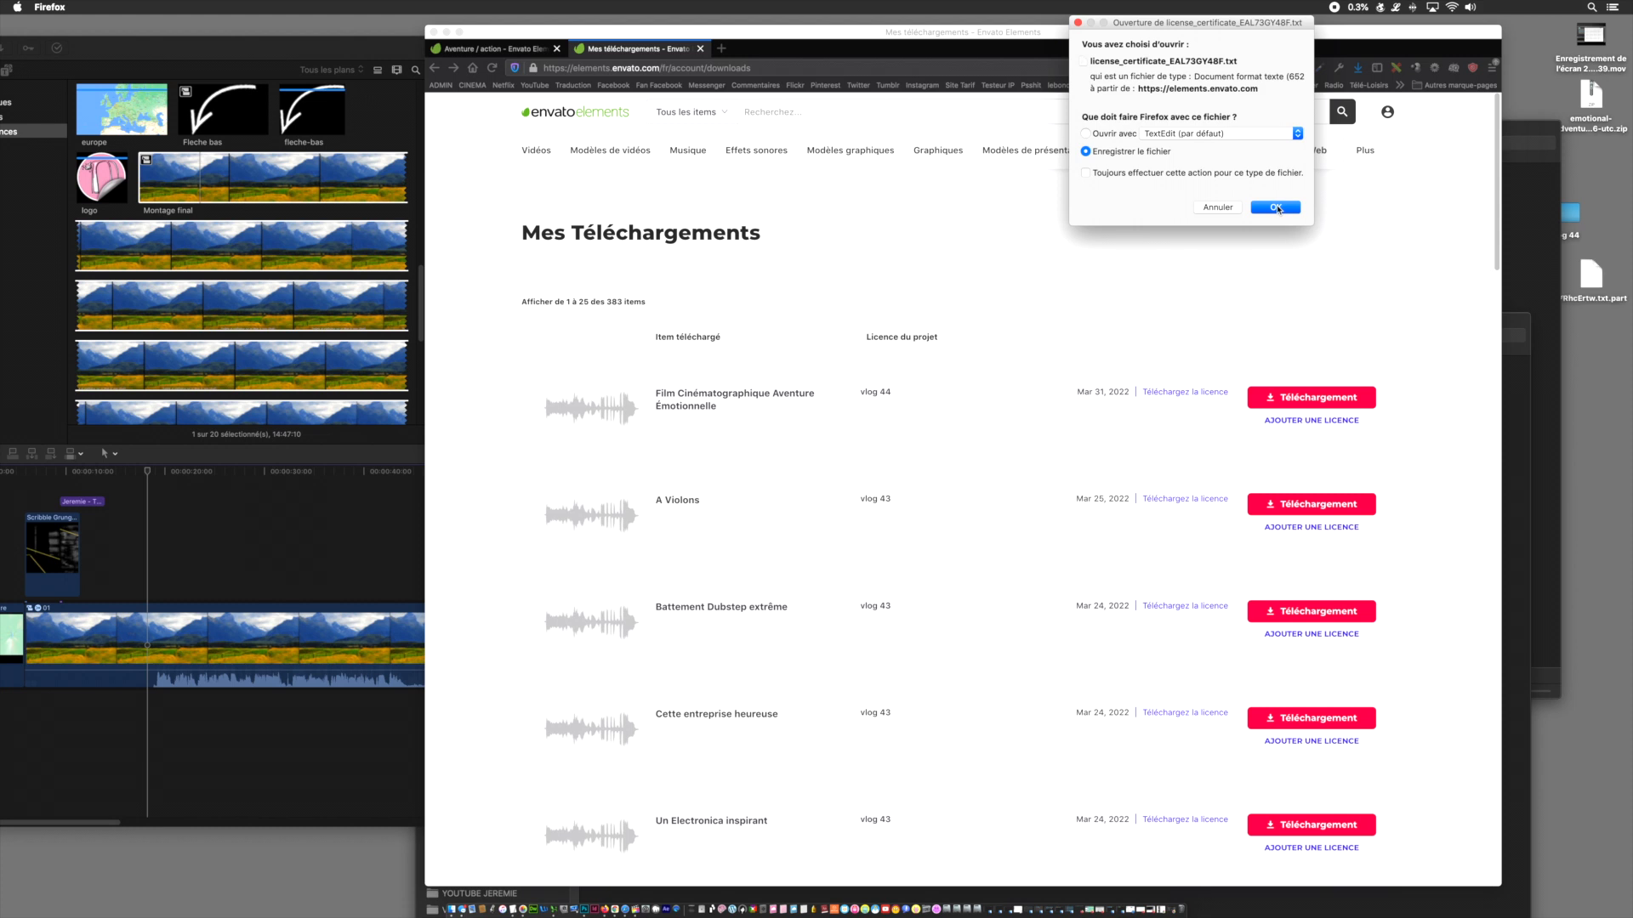
pyautogui.click(1276, 207)
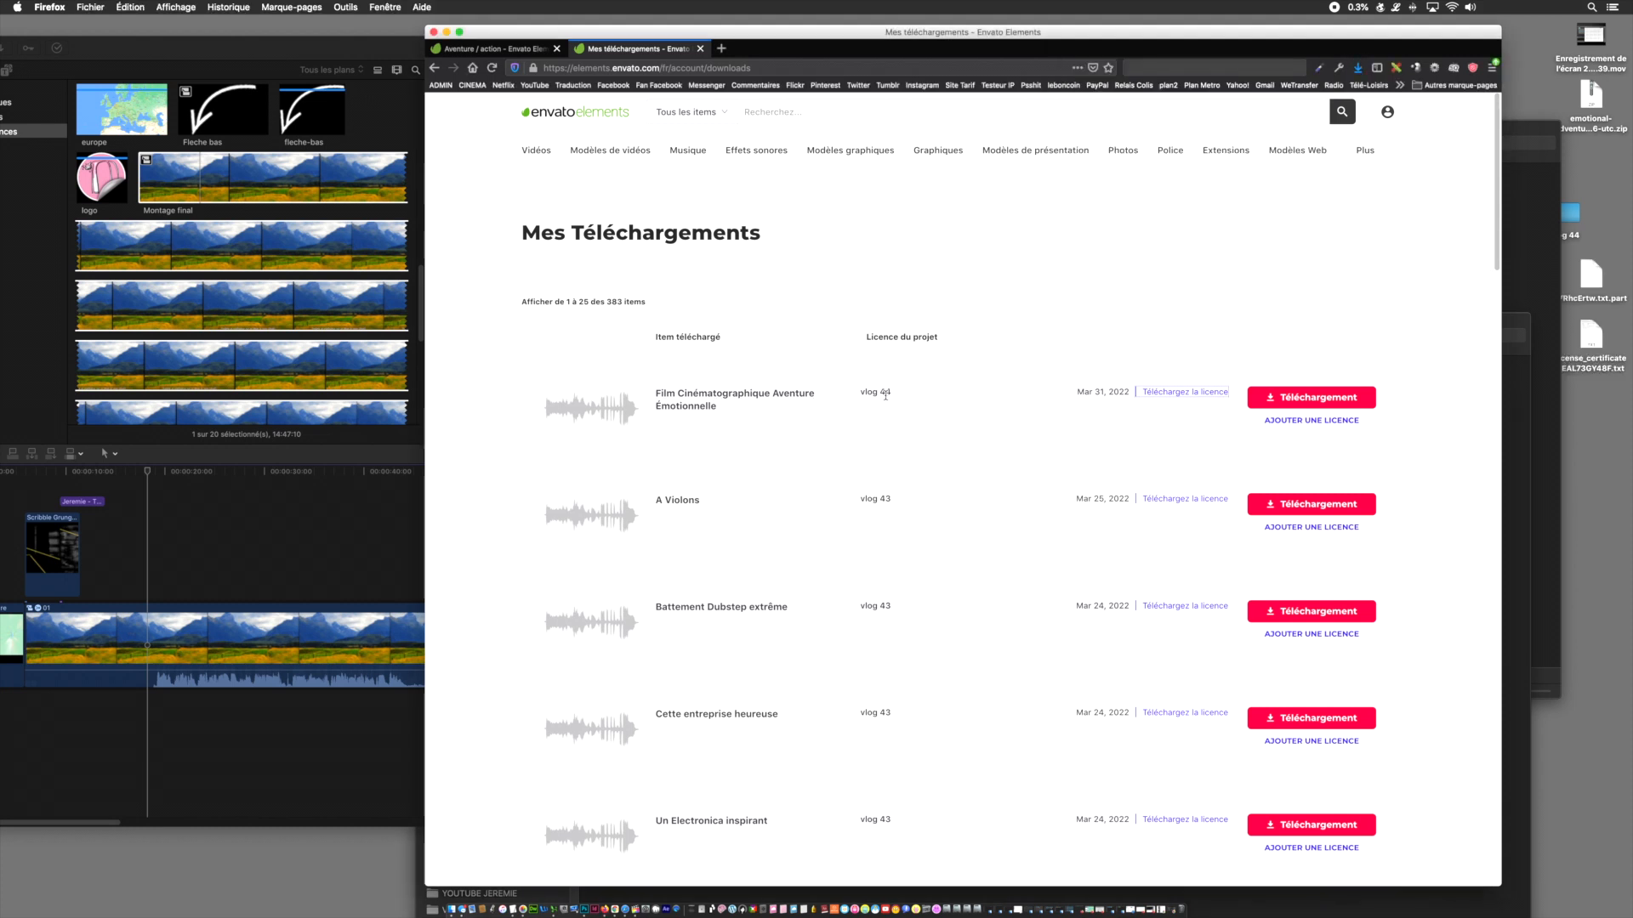
# - Uncover the vlog 44 folder in Finder, open its 03 MUSIQUES folder and unpack the downloaded music archive for it
pyautogui.moveTo(1446, 30); pyautogui.dragTo(1125, 92)
pyautogui.click(1396, 401)
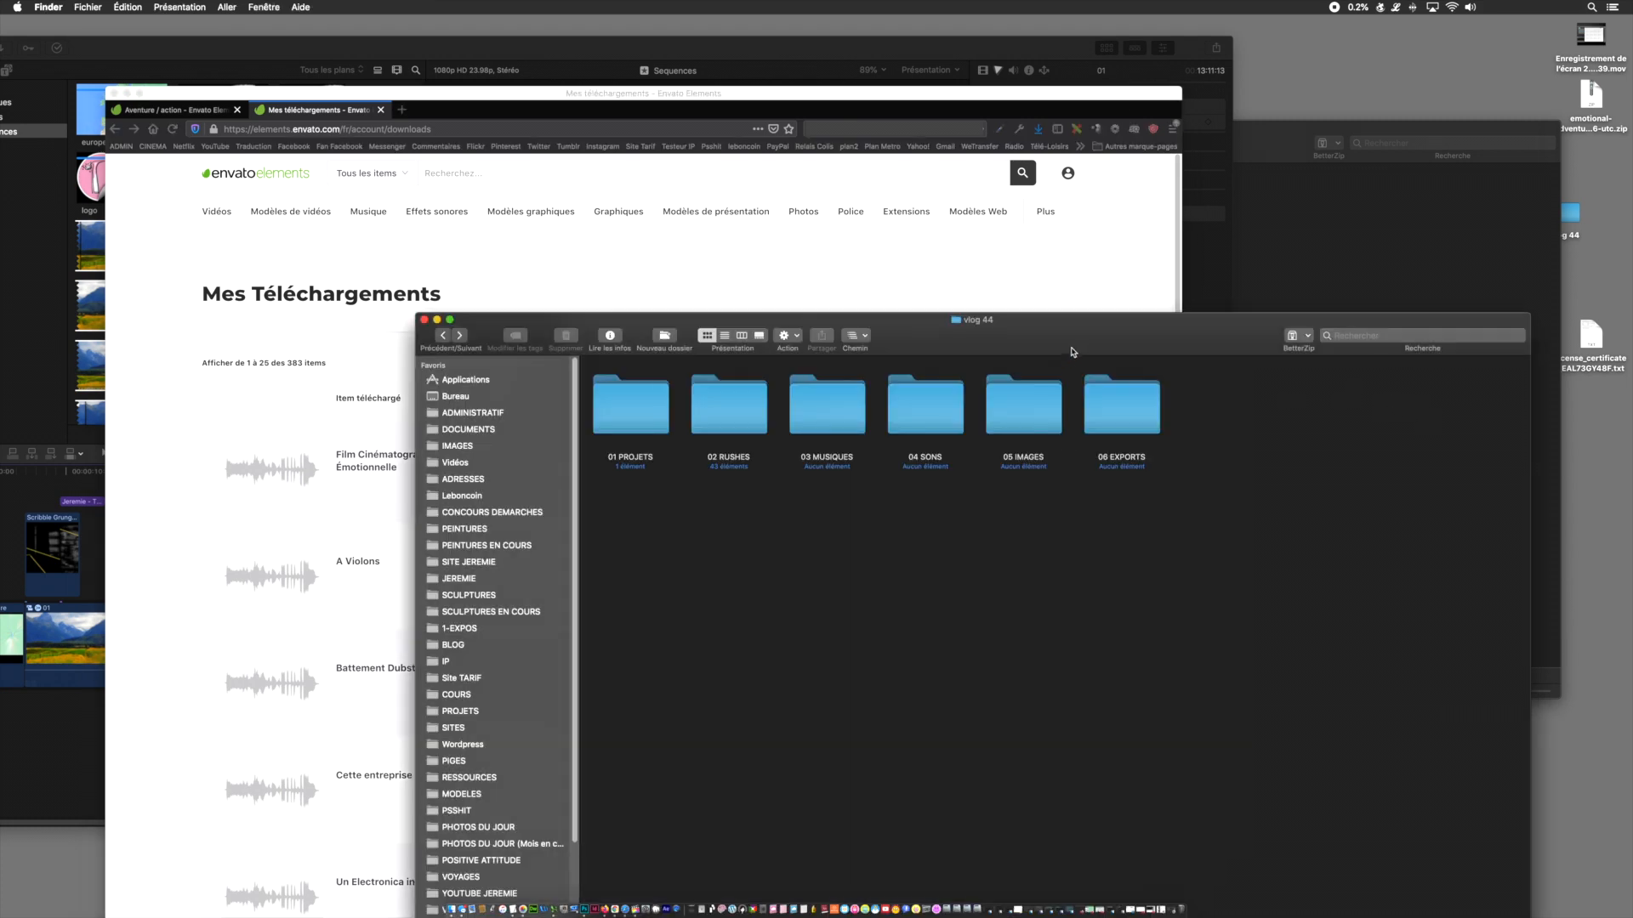
pyautogui.doubleClick(817, 415)
pyautogui.moveTo(915, 348); pyautogui.dragTo(910, 234)
pyautogui.click(1586, 99)
pyautogui.doubleClick(1586, 99)
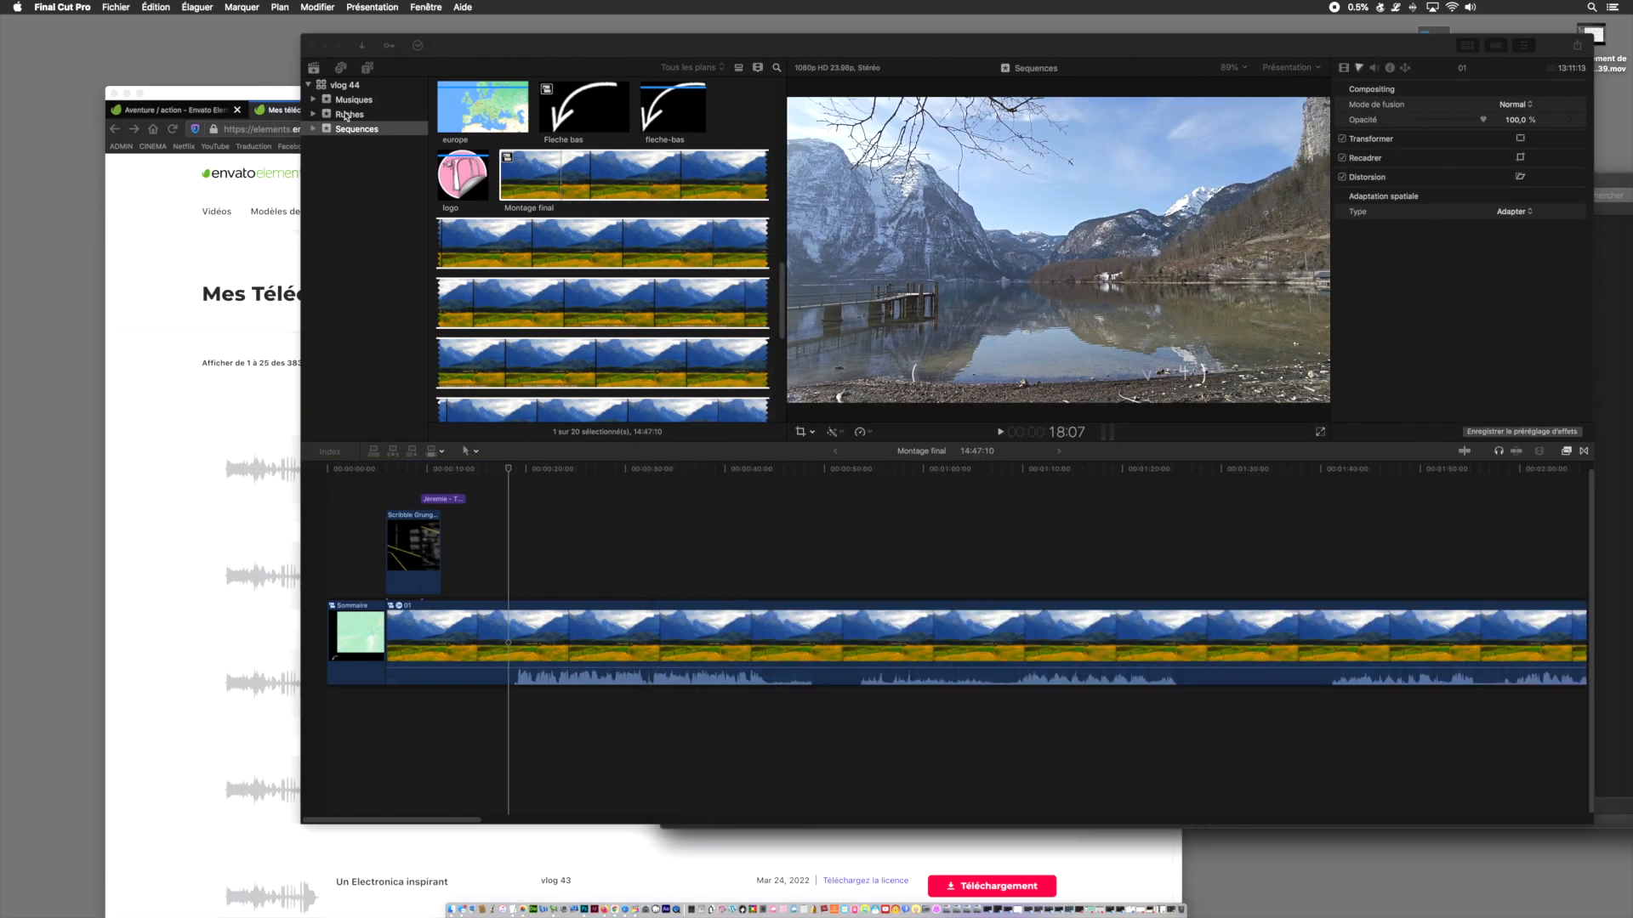
# - Import "Emotional Adventure Cinematic Movie 1.mp3" into the Musiques event in Final Cut Pro and place it beneath the montage from the timeline's beginning
pyautogui.click(318, 102)
pyautogui.click(1612, 289)
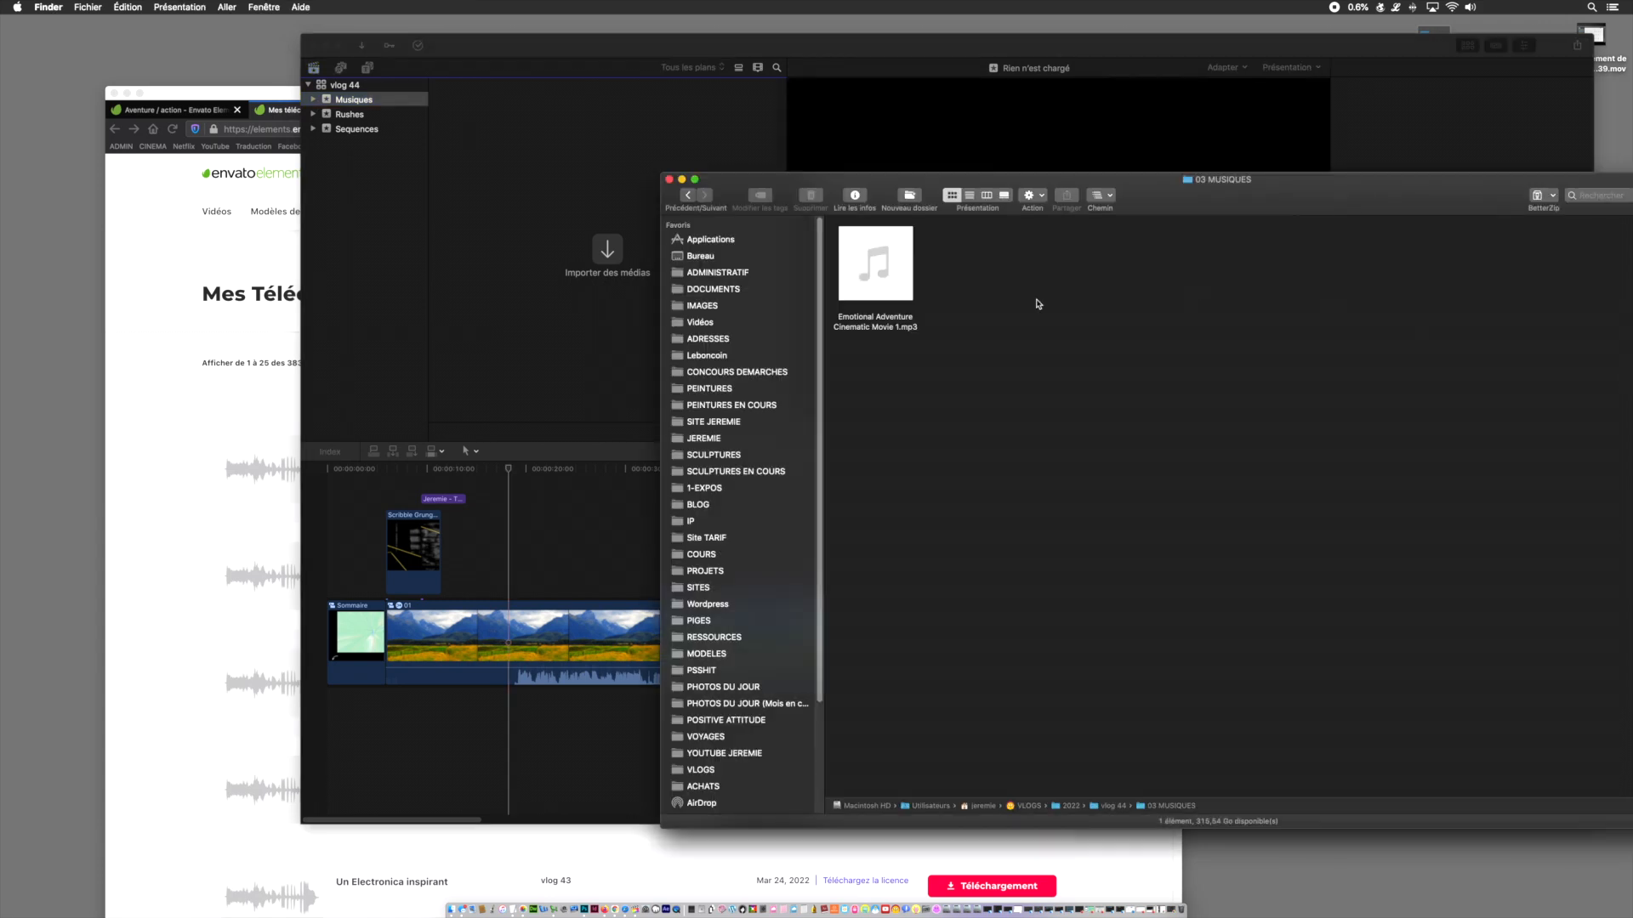
pyautogui.moveTo(875, 290); pyautogui.dragTo(507, 234)
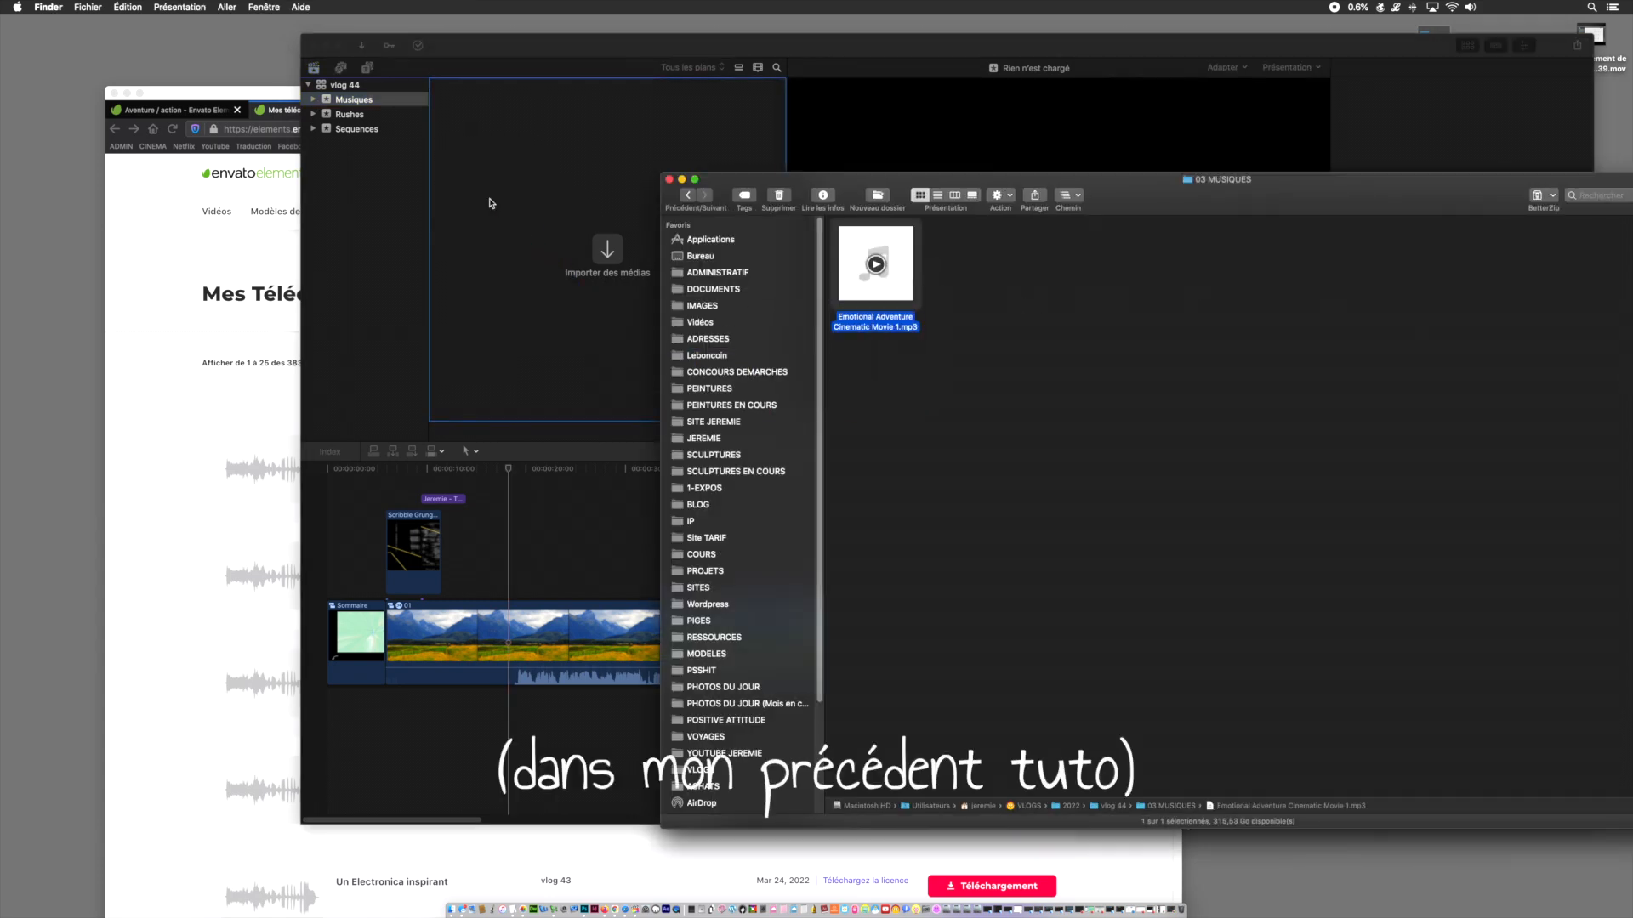
pyautogui.moveTo(491, 116); pyautogui.dragTo(421, 692)
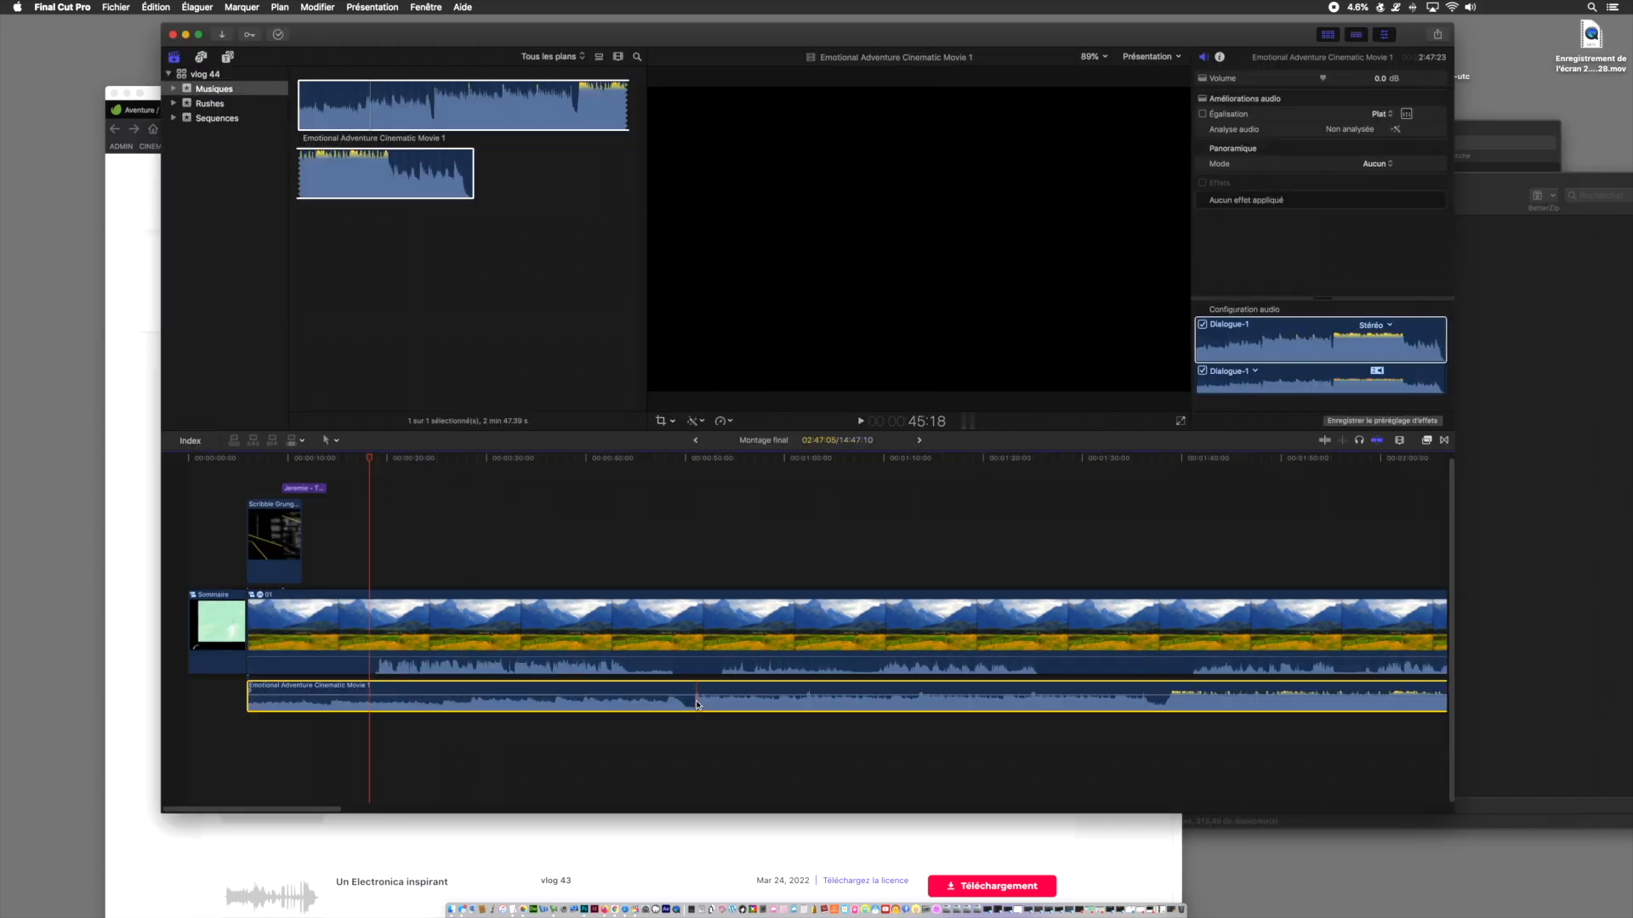
pyautogui.moveTo(686, 709); pyautogui.dragTo(341, 717)
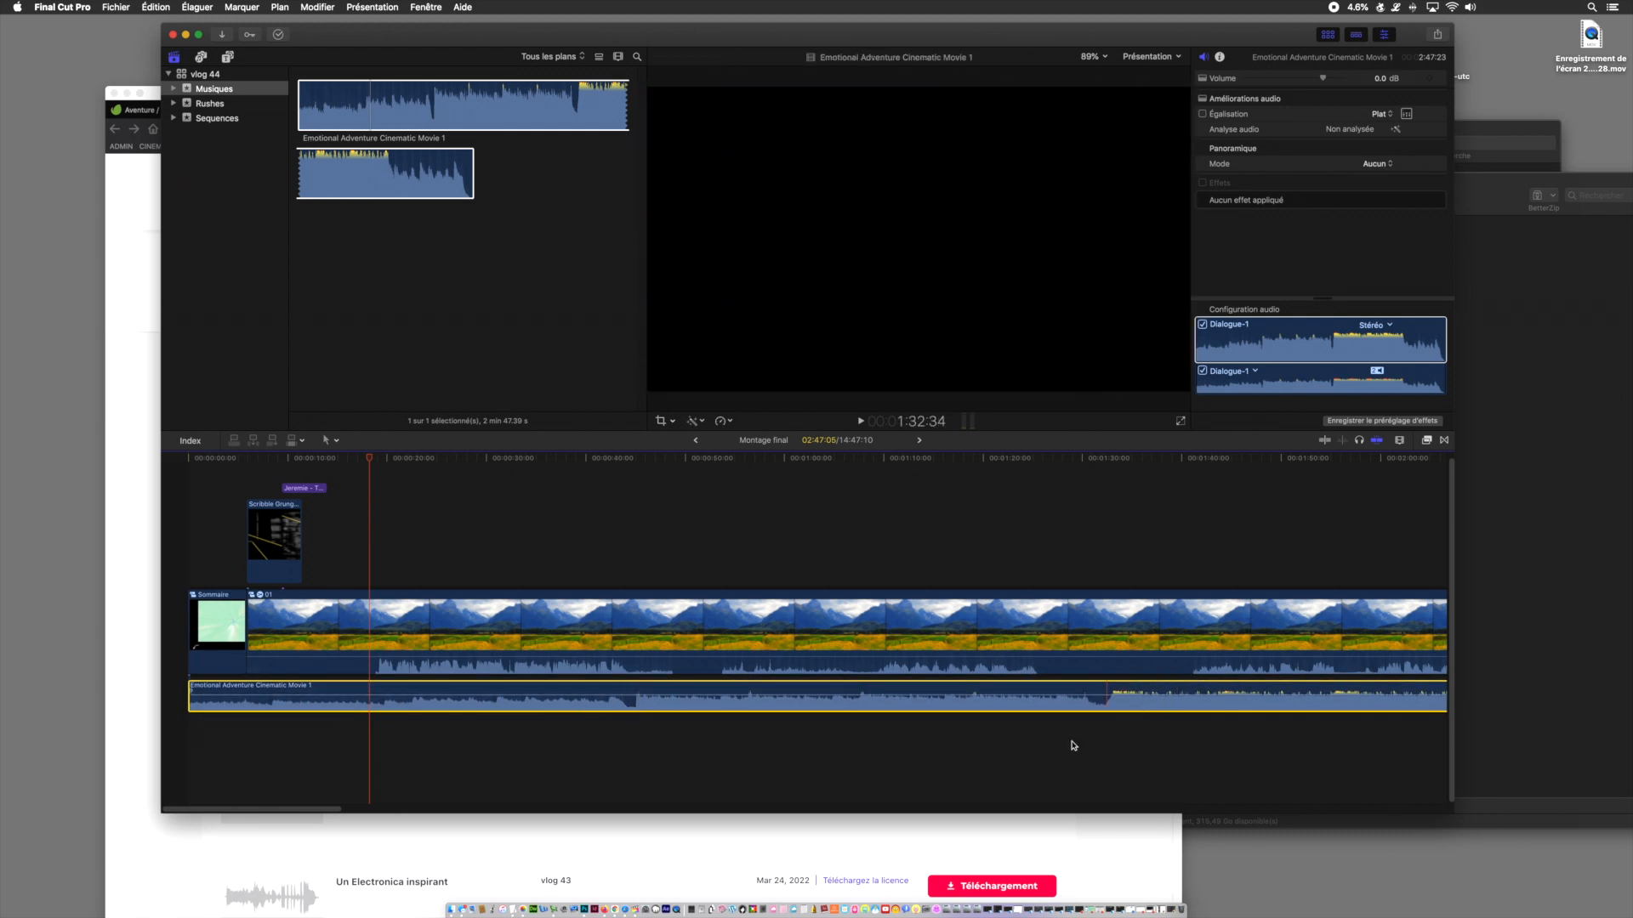
# - Switch to Firefox to examine the waveform on the "Film Cinématographique Aventure Émotionnelle" page, and return to Final Cut Pro
pyautogui.click(1020, 832)
pyautogui.click(485, 457)
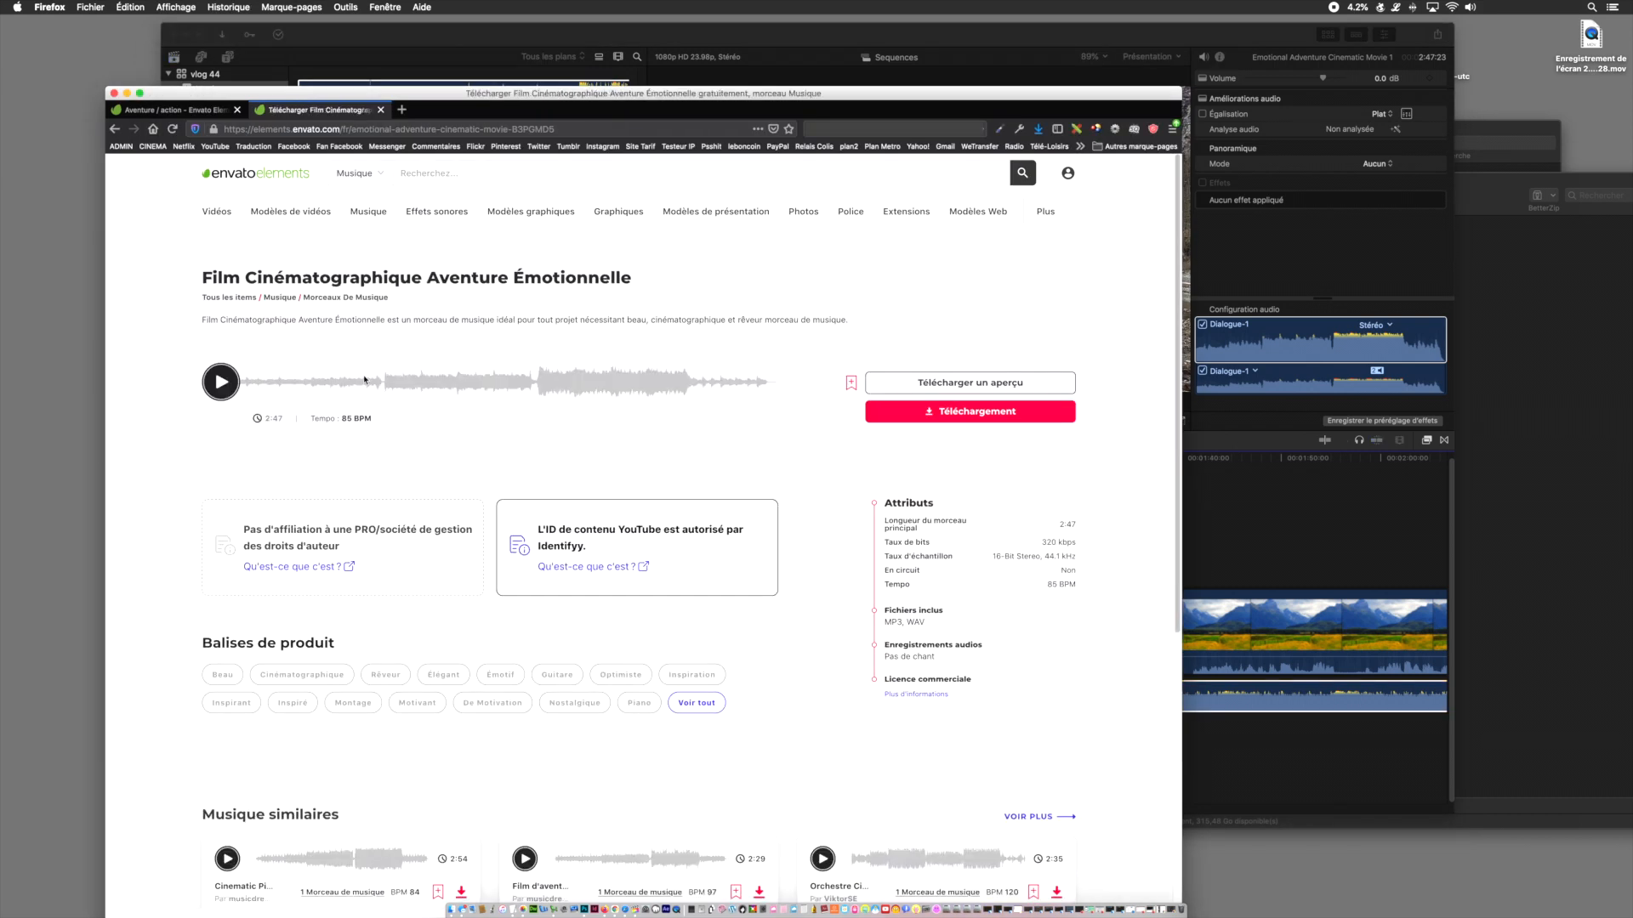
pyautogui.click(1335, 526)
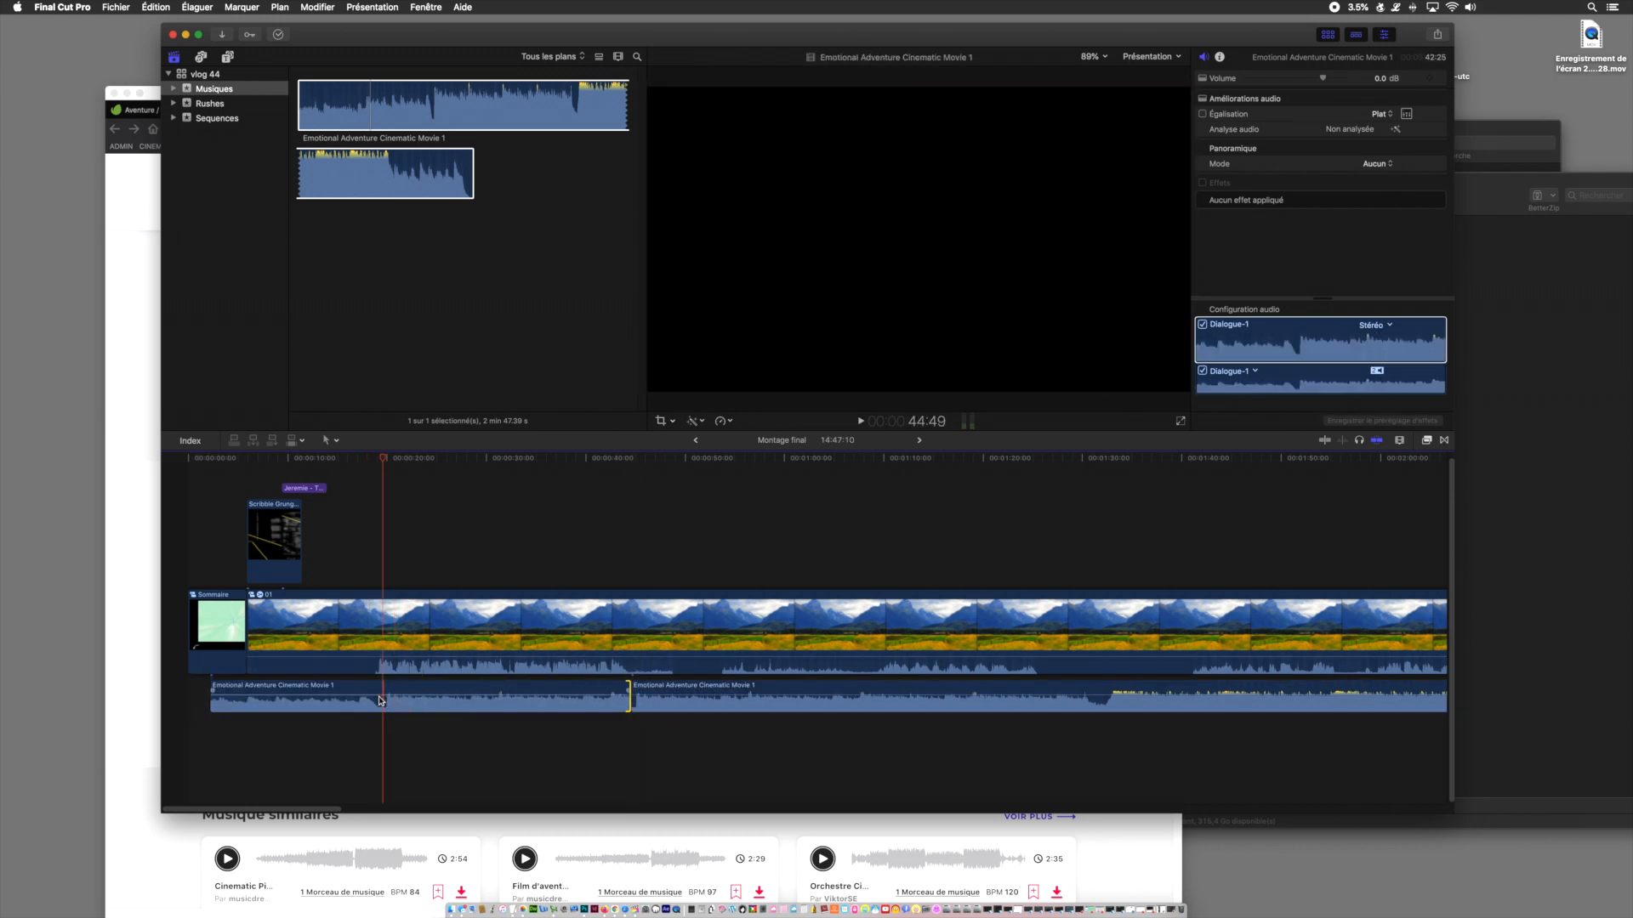
# - Extend the first music clip's start to the beginning of the timeline and add a volume keyframe at the playhead, about 19 seconds in
pyautogui.press('super+equal')
pyautogui.press('super+equal')
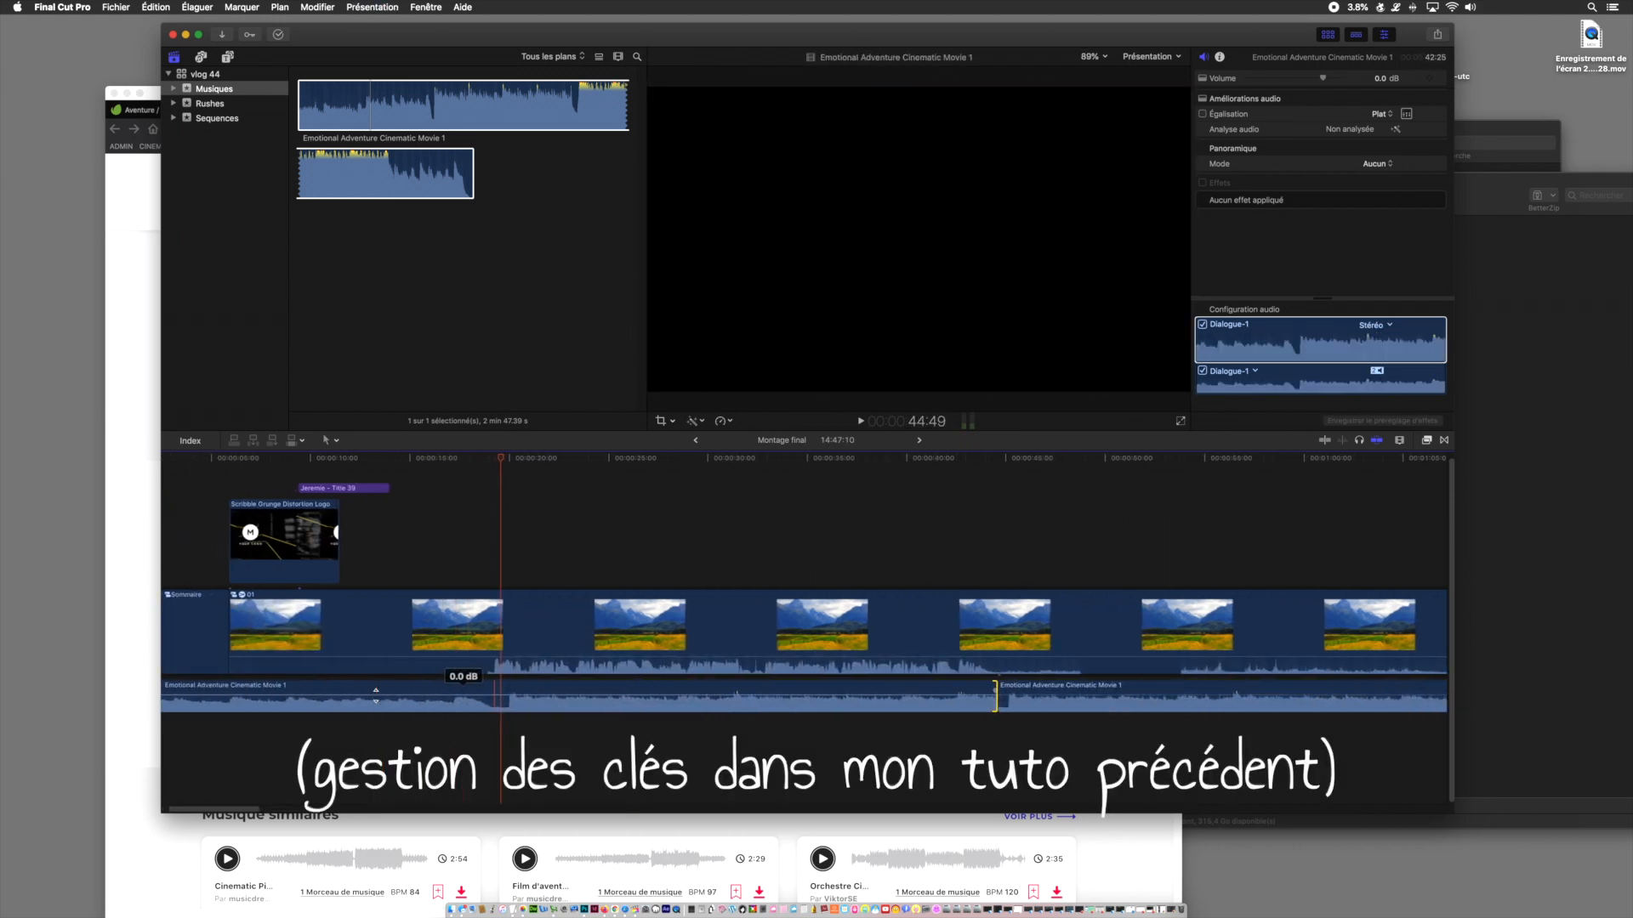
pyautogui.hscroll(-3, 376, 697)
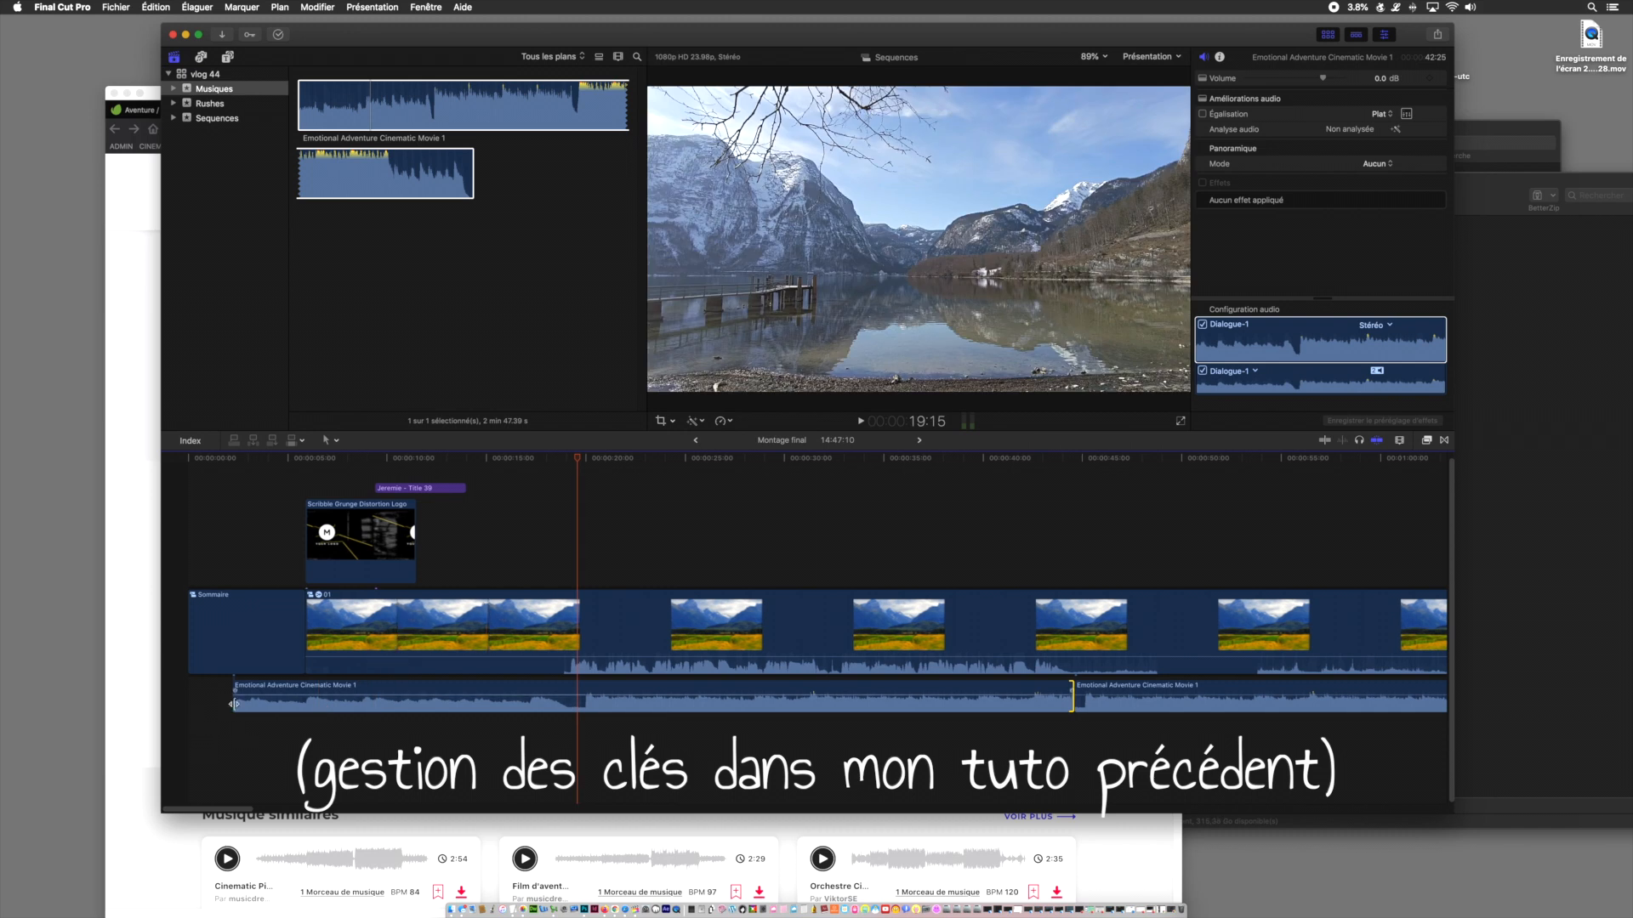
pyautogui.moveTo(234, 704); pyautogui.dragTo(188, 703)
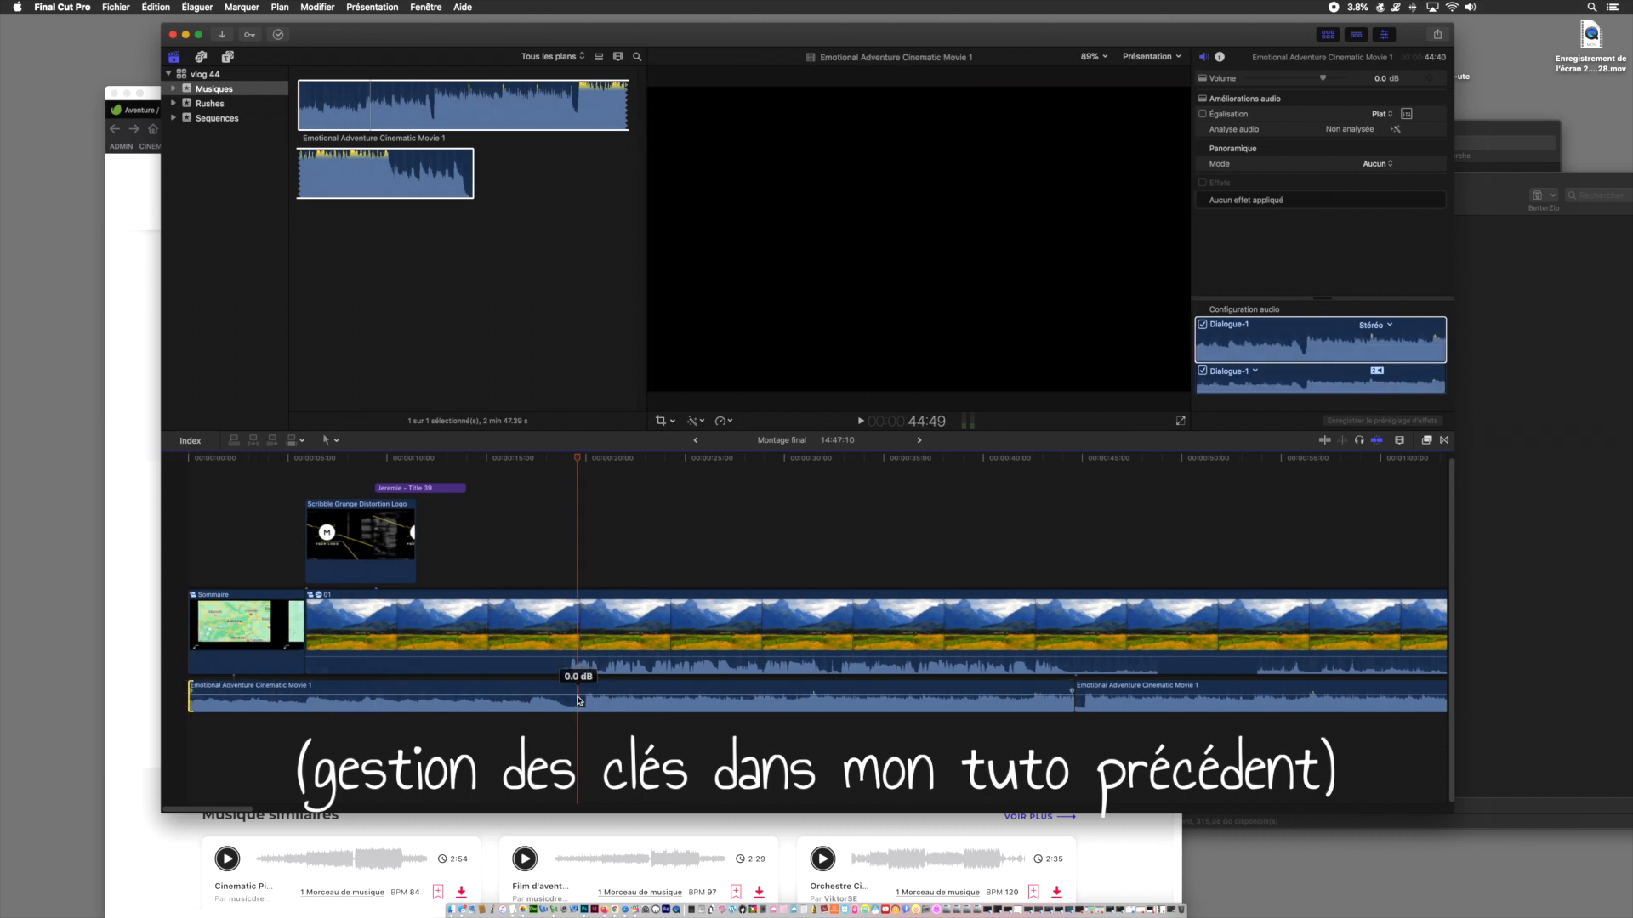
pyautogui.keyDown('alt'); pyautogui.click(578, 696); pyautogui.keyUp('alt')
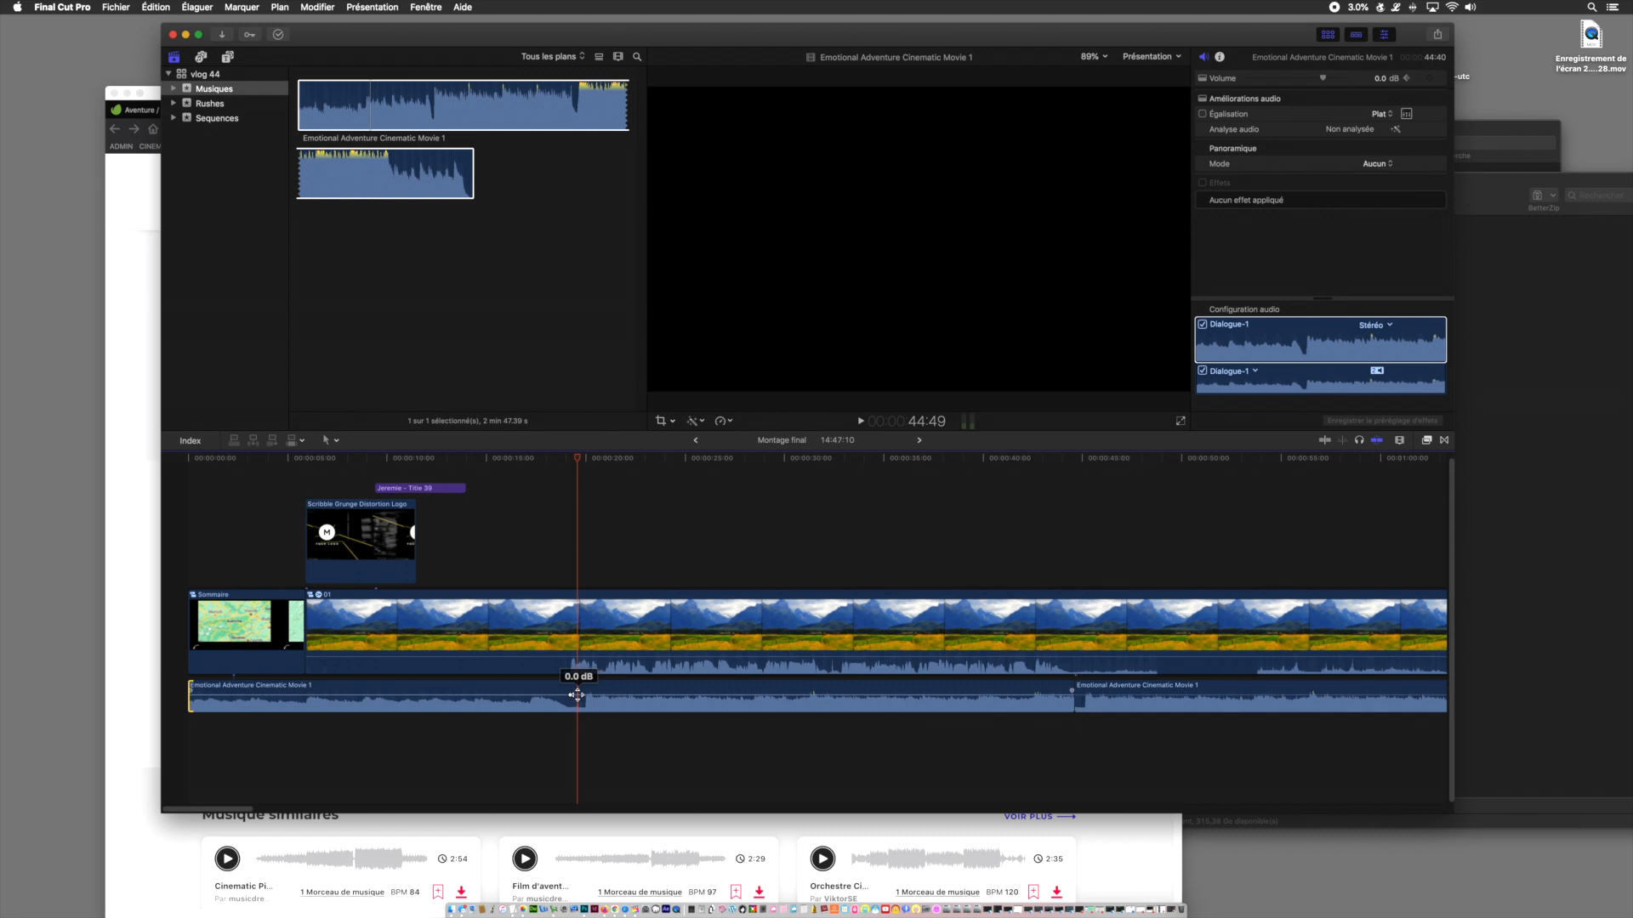
# - Add three volume keyframes to the music at about 43 seconds and lower the level between them and the earlier keyframes to -17 dB
pyautogui.click(1125, 750)
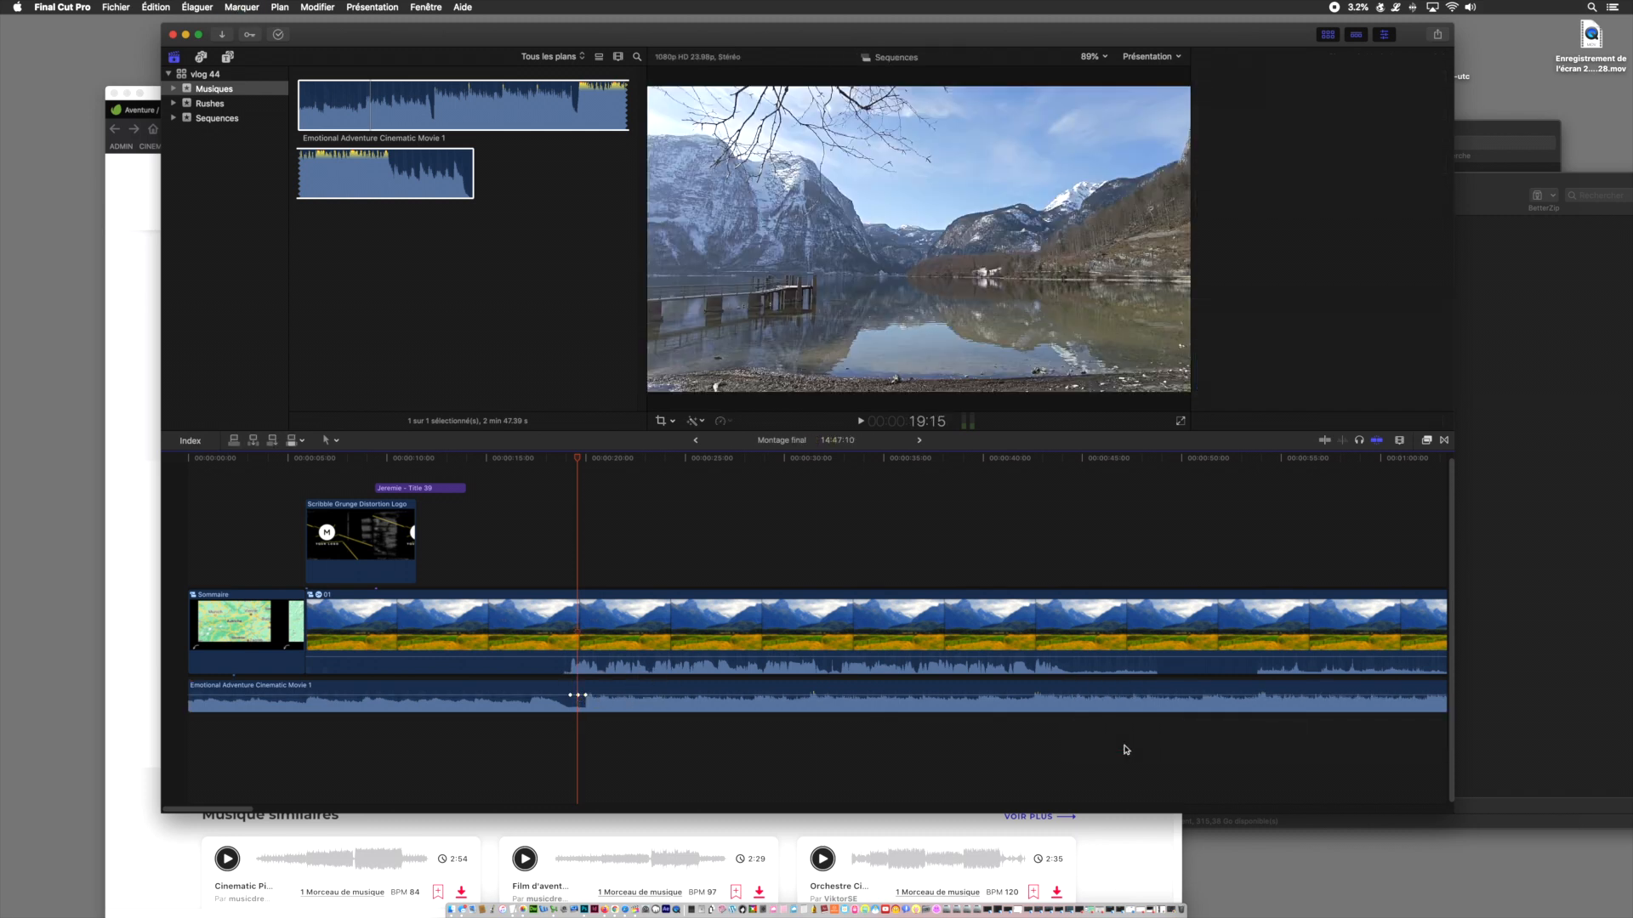
pyautogui.keyDown('alt'); pyautogui.click(1043, 695); pyautogui.keyUp('alt')
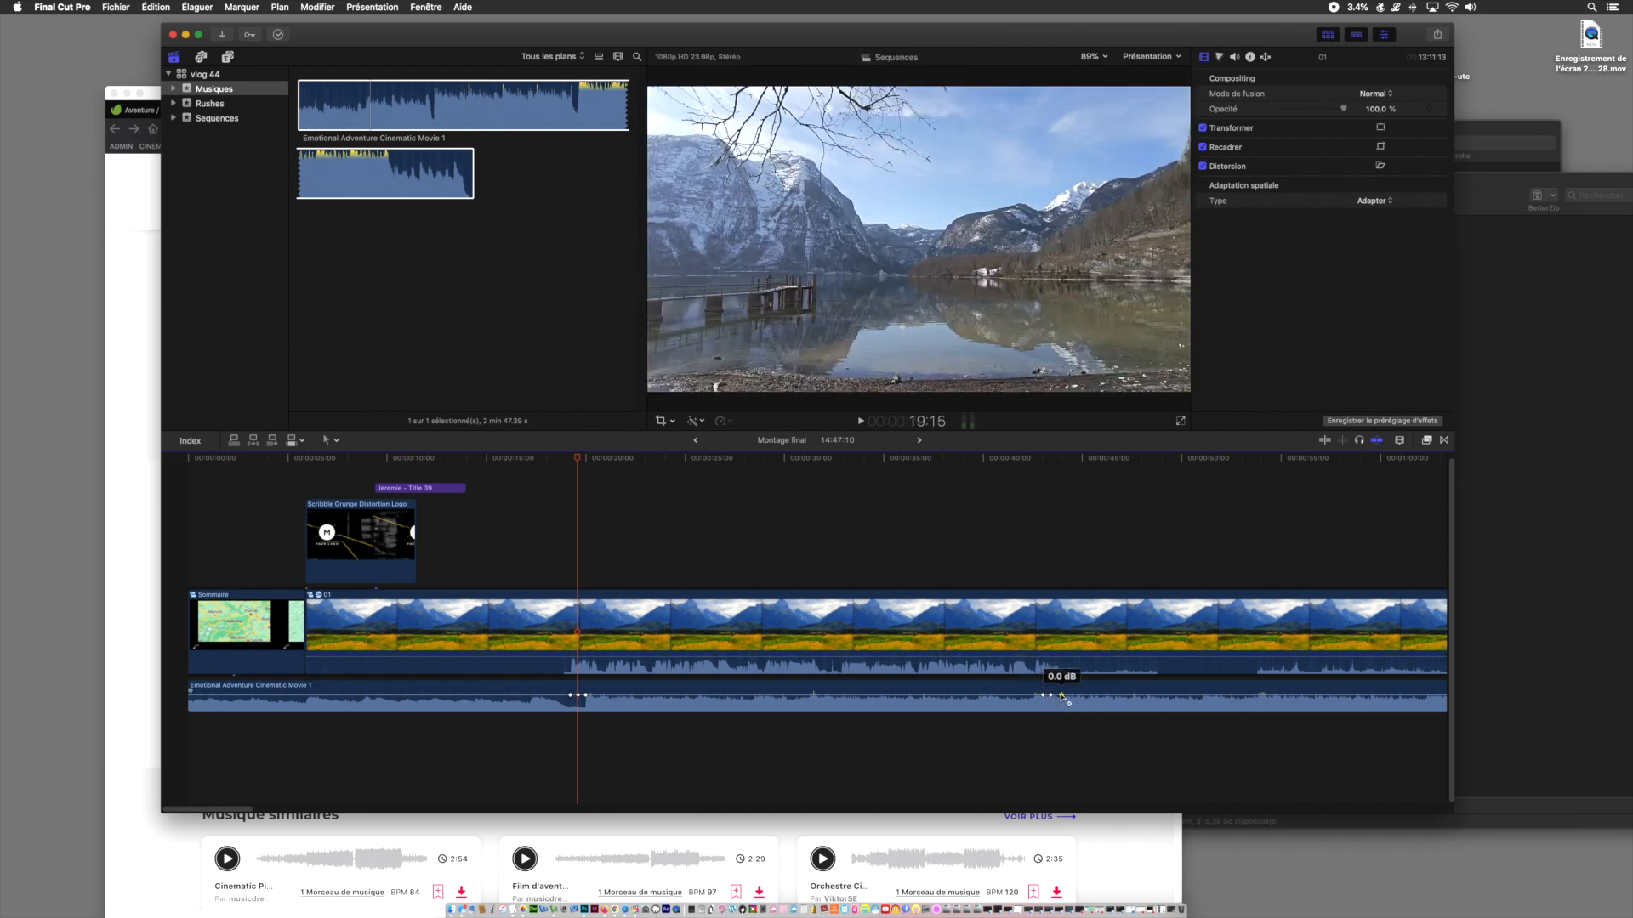
pyautogui.moveTo(869, 696); pyautogui.dragTo(869, 702)
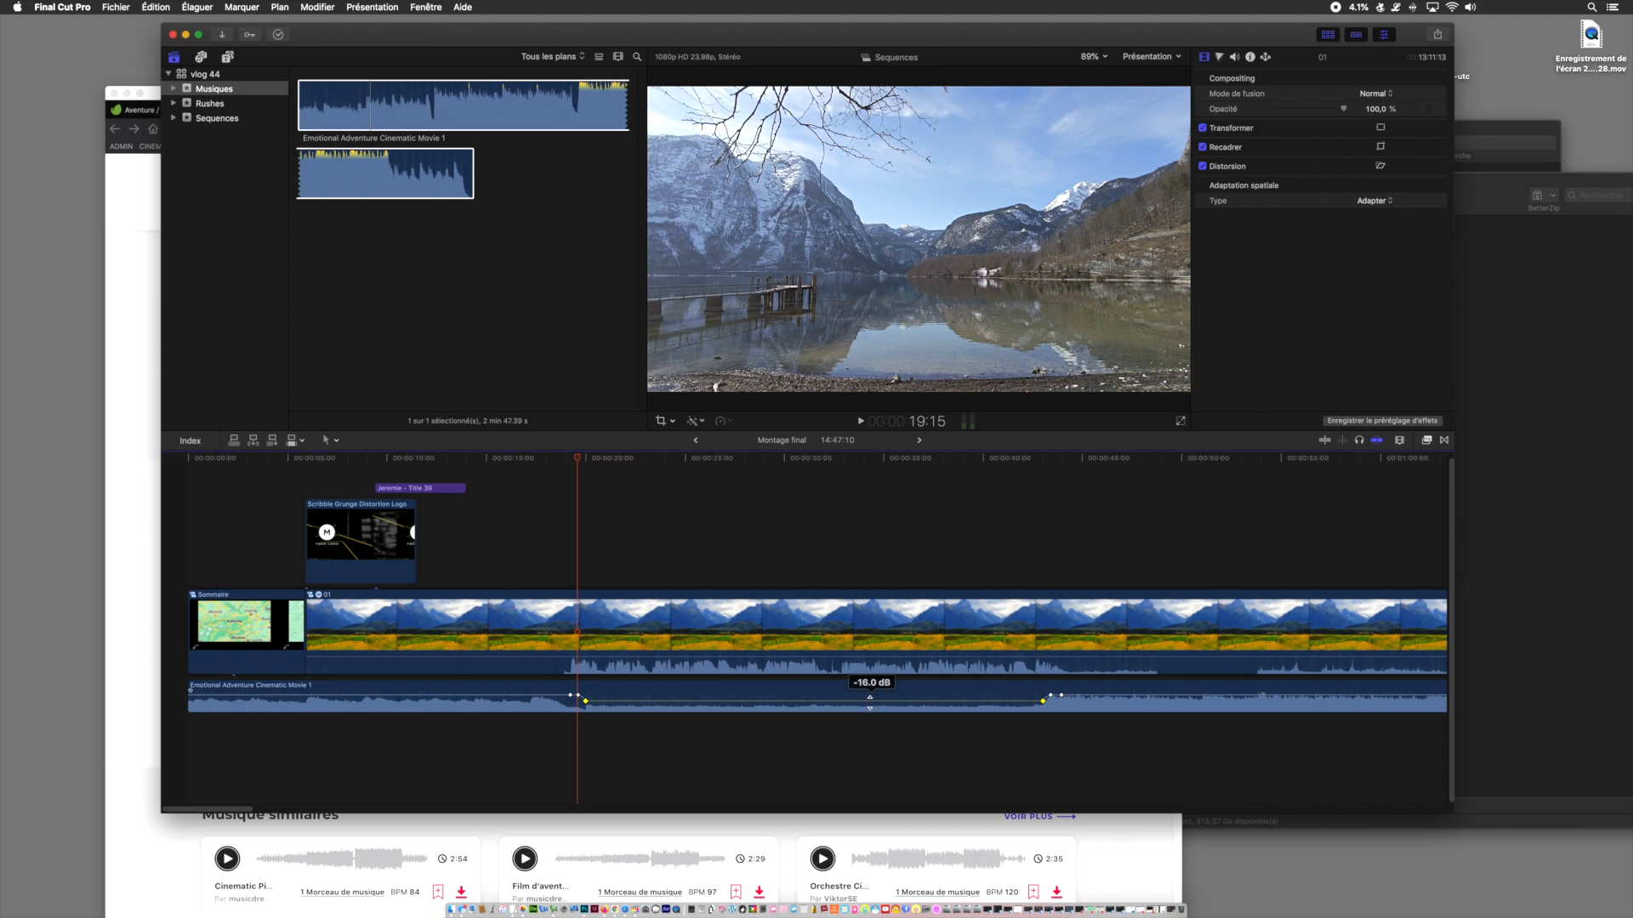
# - Widen the fades around the lowered section, setting the closing fade's middle keyframe to about -6 dB, and play back from about 15 seconds
pyautogui.moveTo(1061, 695)
pyautogui.mouseDown()
pyautogui.moveTo(1083, 695)
pyautogui.moveTo(1051, 696)
pyautogui.moveTo(1068, 698)
pyautogui.mouseUp()
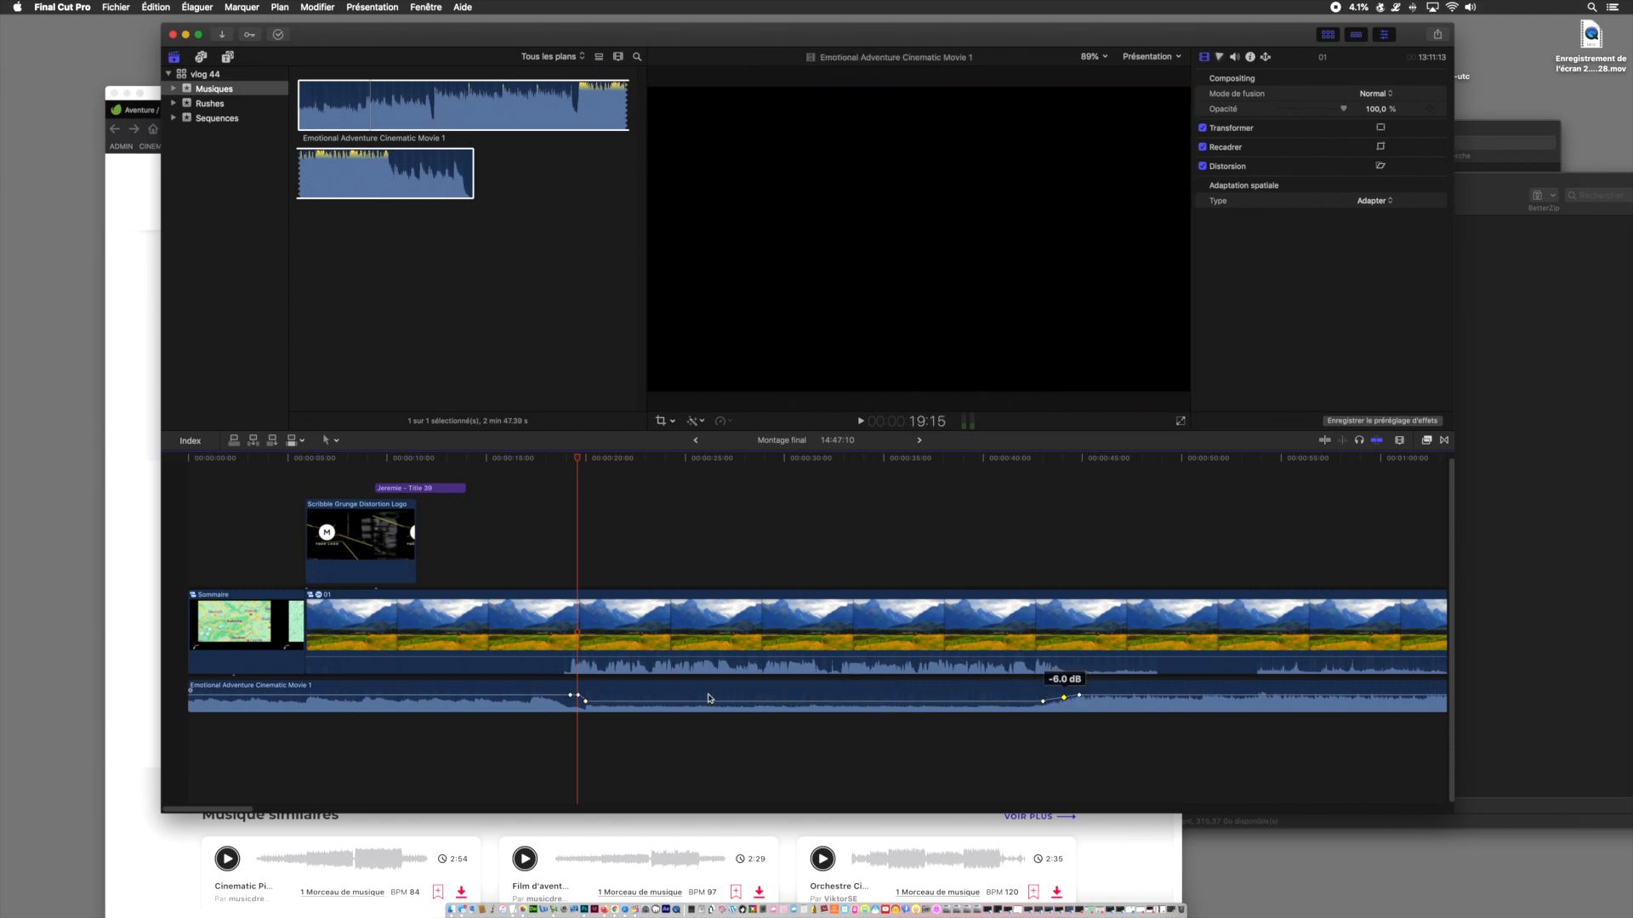
pyautogui.moveTo(571, 696)
pyautogui.mouseDown()
pyautogui.moveTo(546, 696)
pyautogui.moveTo(563, 698)
pyautogui.mouseUp()
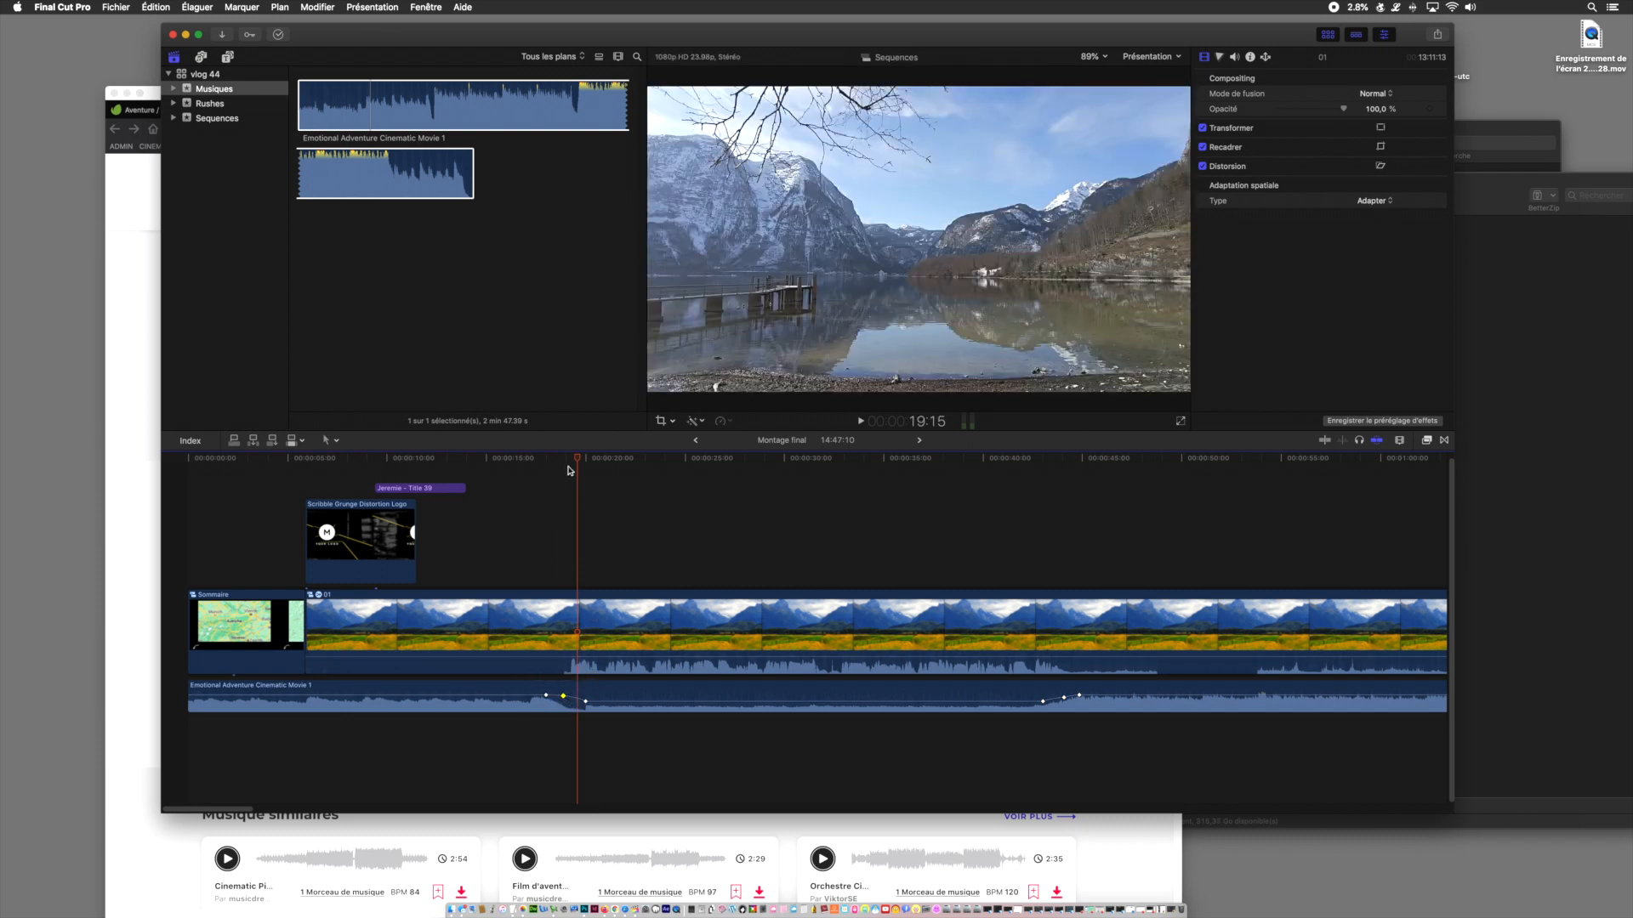
pyautogui.click(489, 462)
pyautogui.press('space')
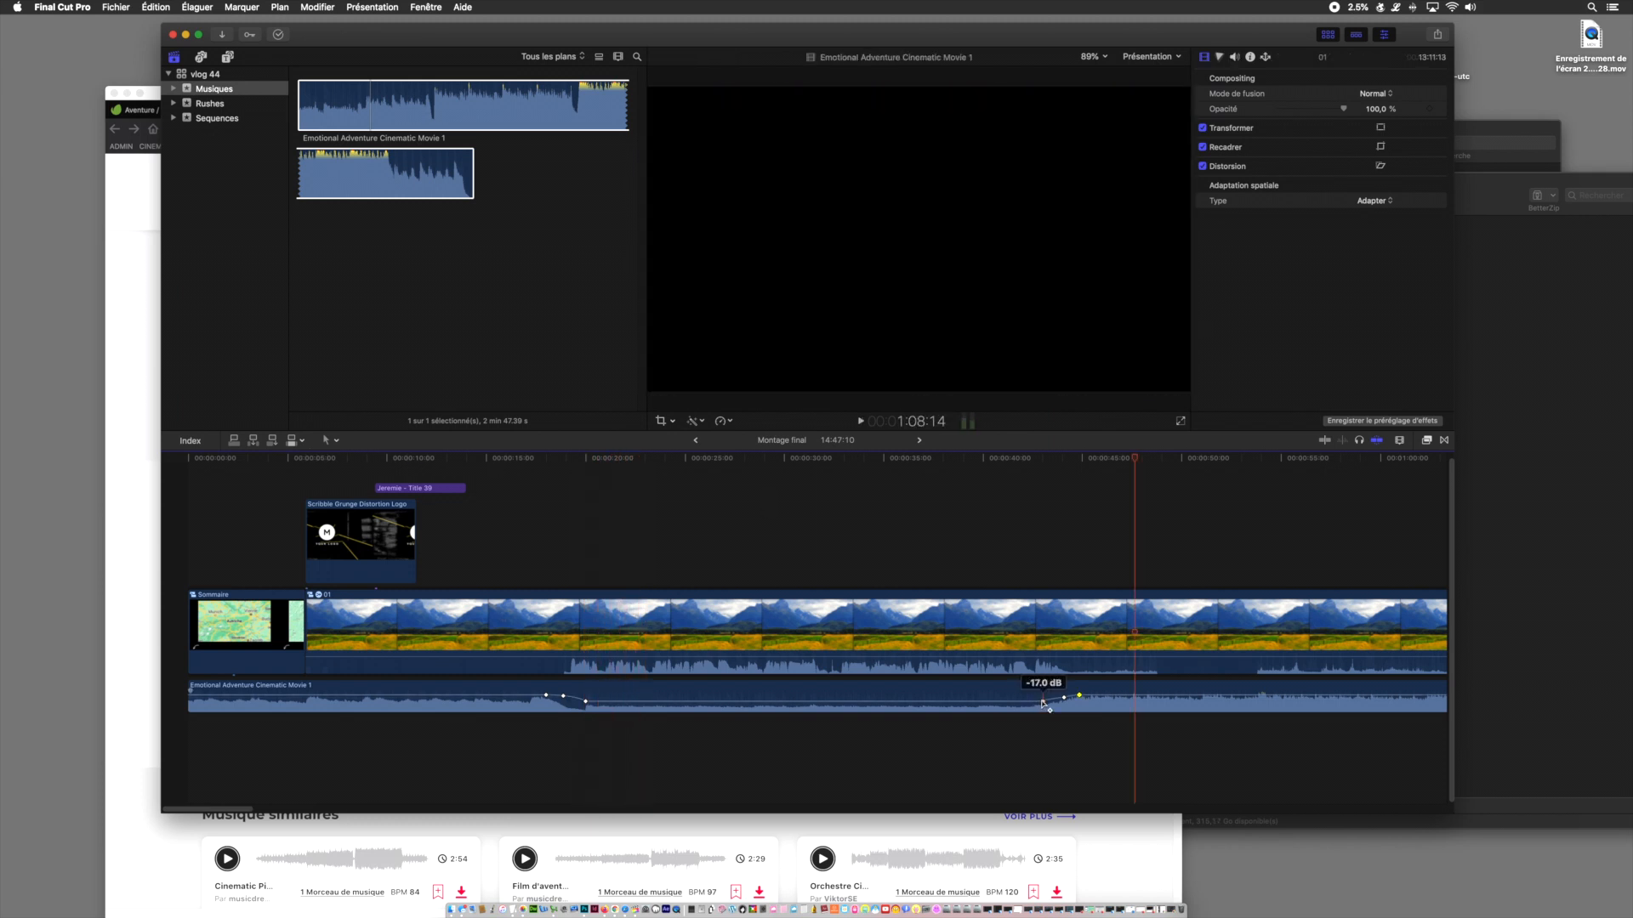
# - Lengthen the music's closing fade by spreading its three keyframes from about 42 to 47 seconds, and check it by playback
pyautogui.keyDown('shift'); pyautogui.click(1043, 702); pyautogui.keyUp('shift')
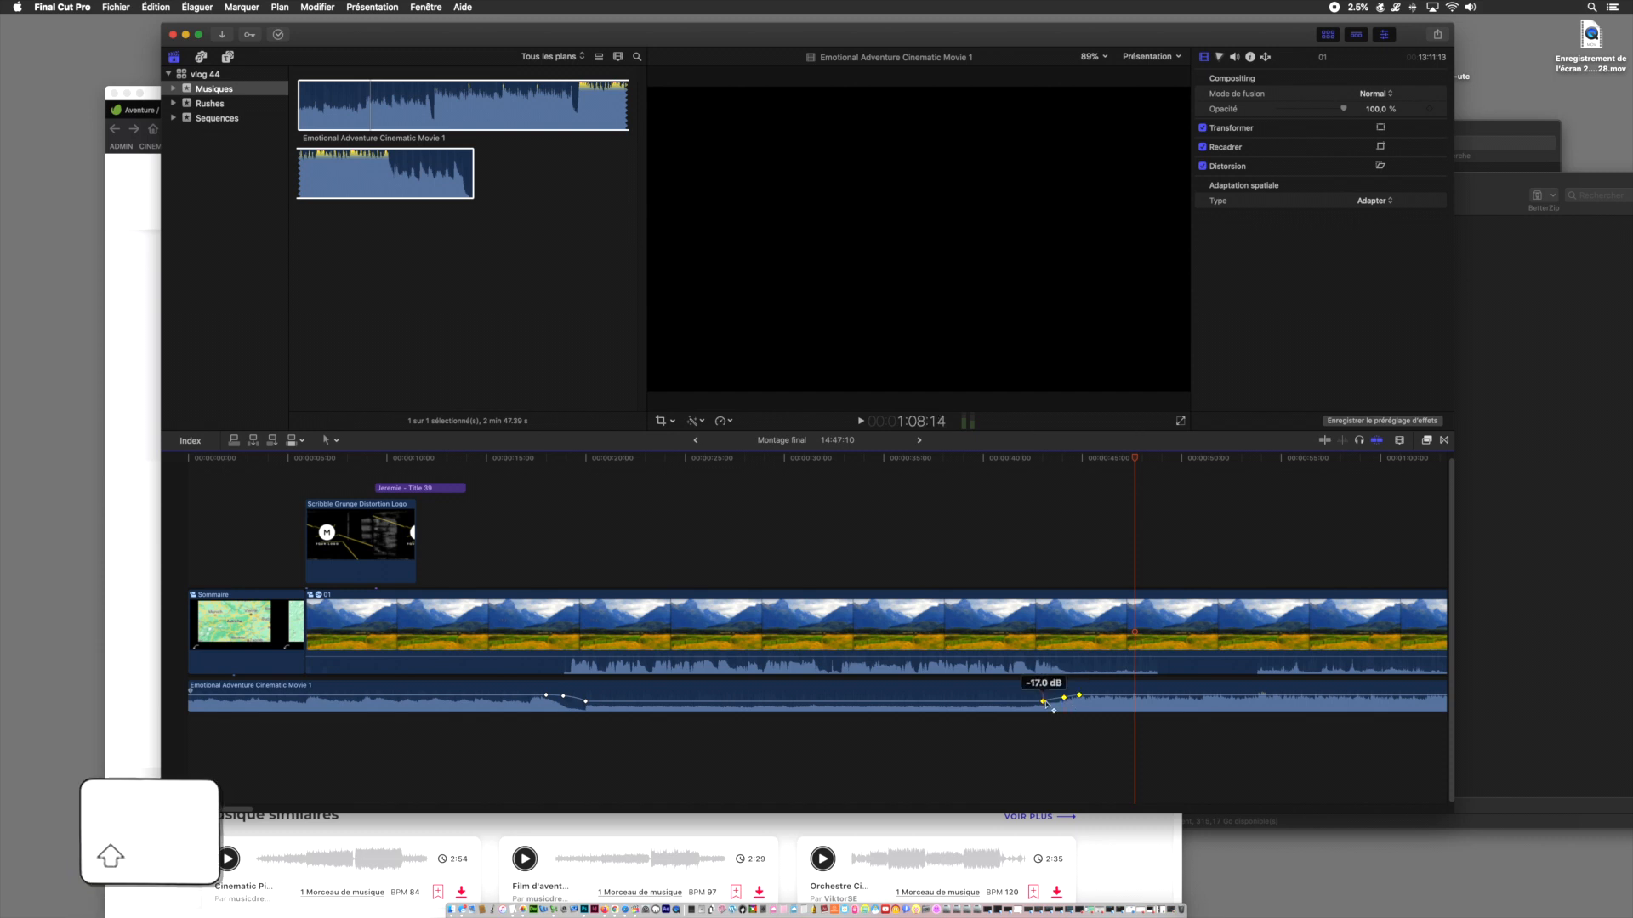
pyautogui.click(1035, 728)
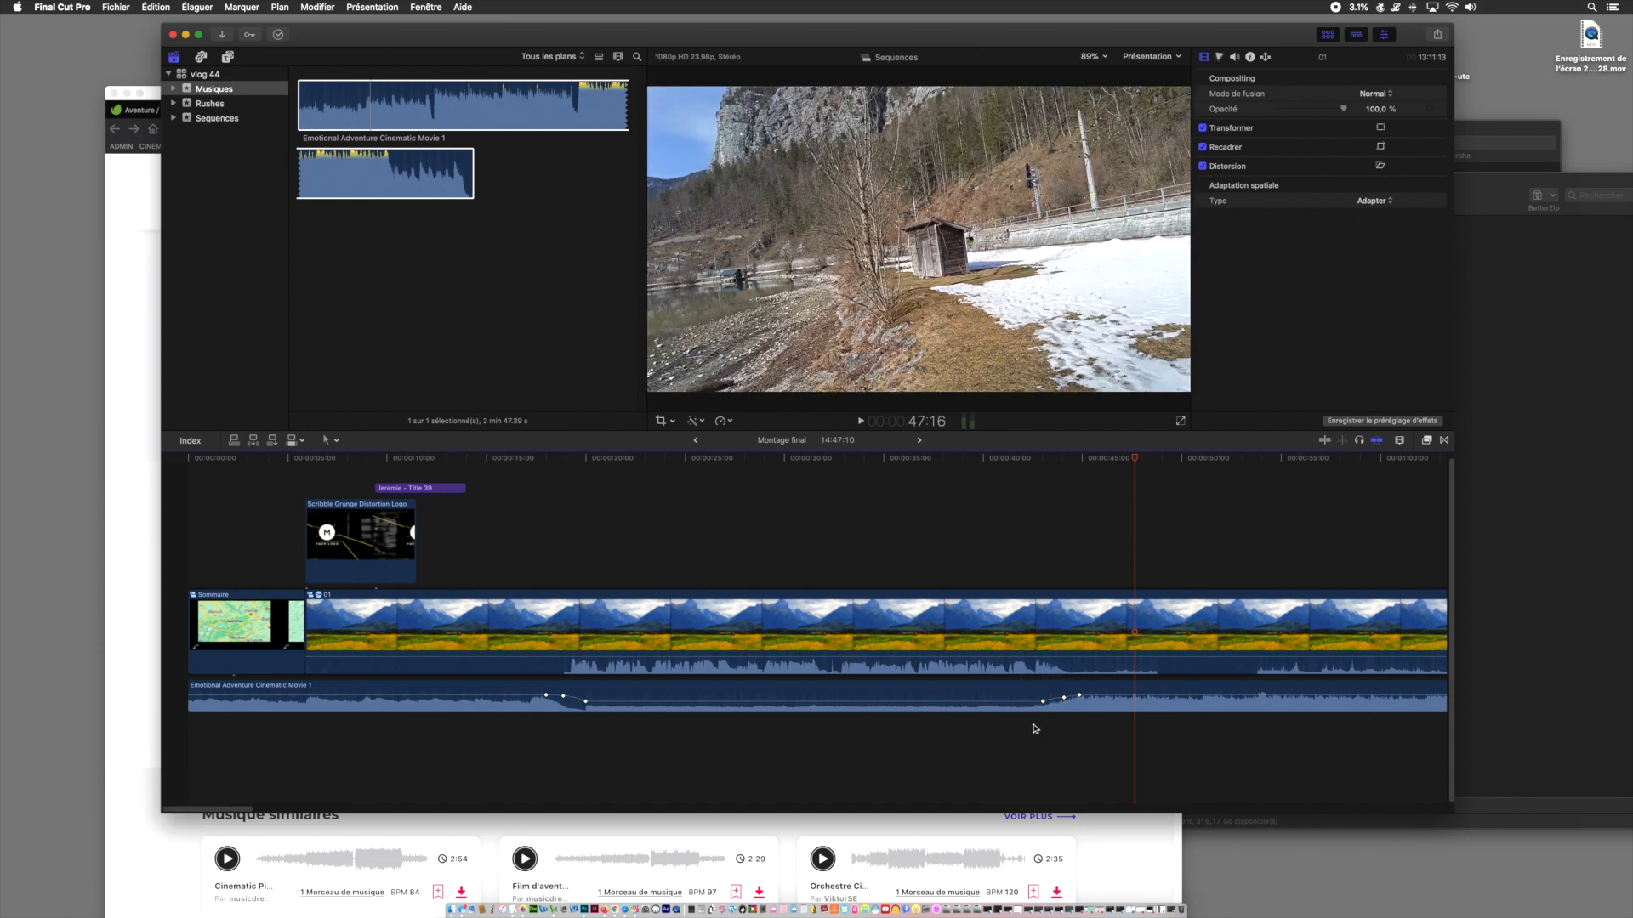
pyautogui.click(1043, 703)
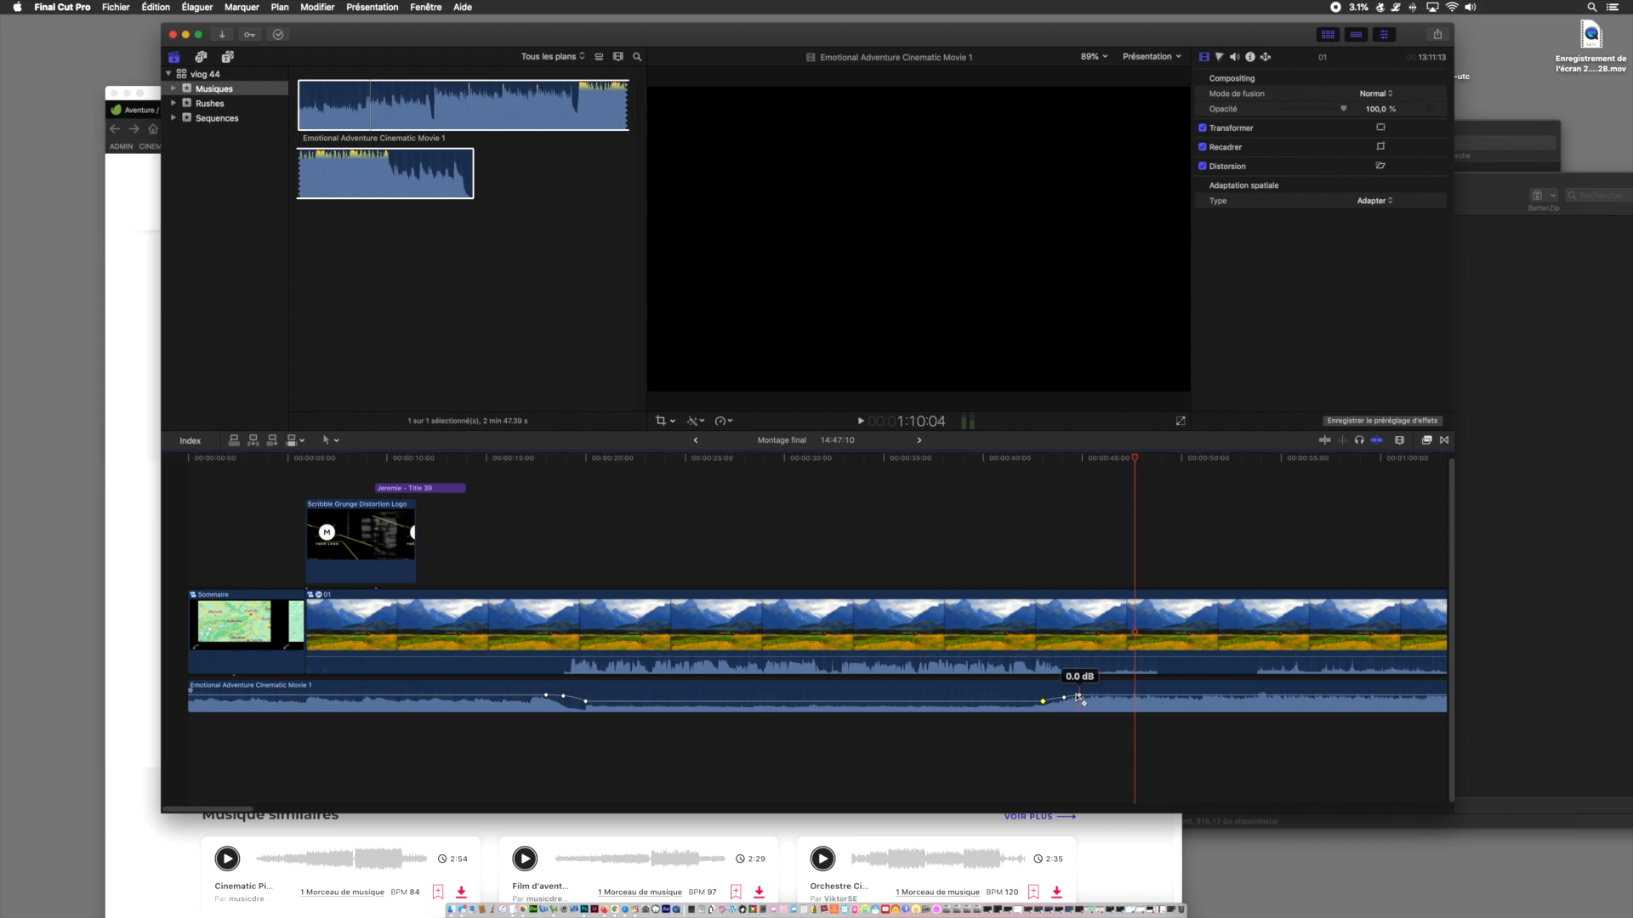
pyautogui.moveTo(1080, 697)
pyautogui.mouseDown()
pyautogui.moveTo(1039, 698)
pyautogui.moveTo(1083, 697)
pyautogui.mouseUp()
pyautogui.press('space')
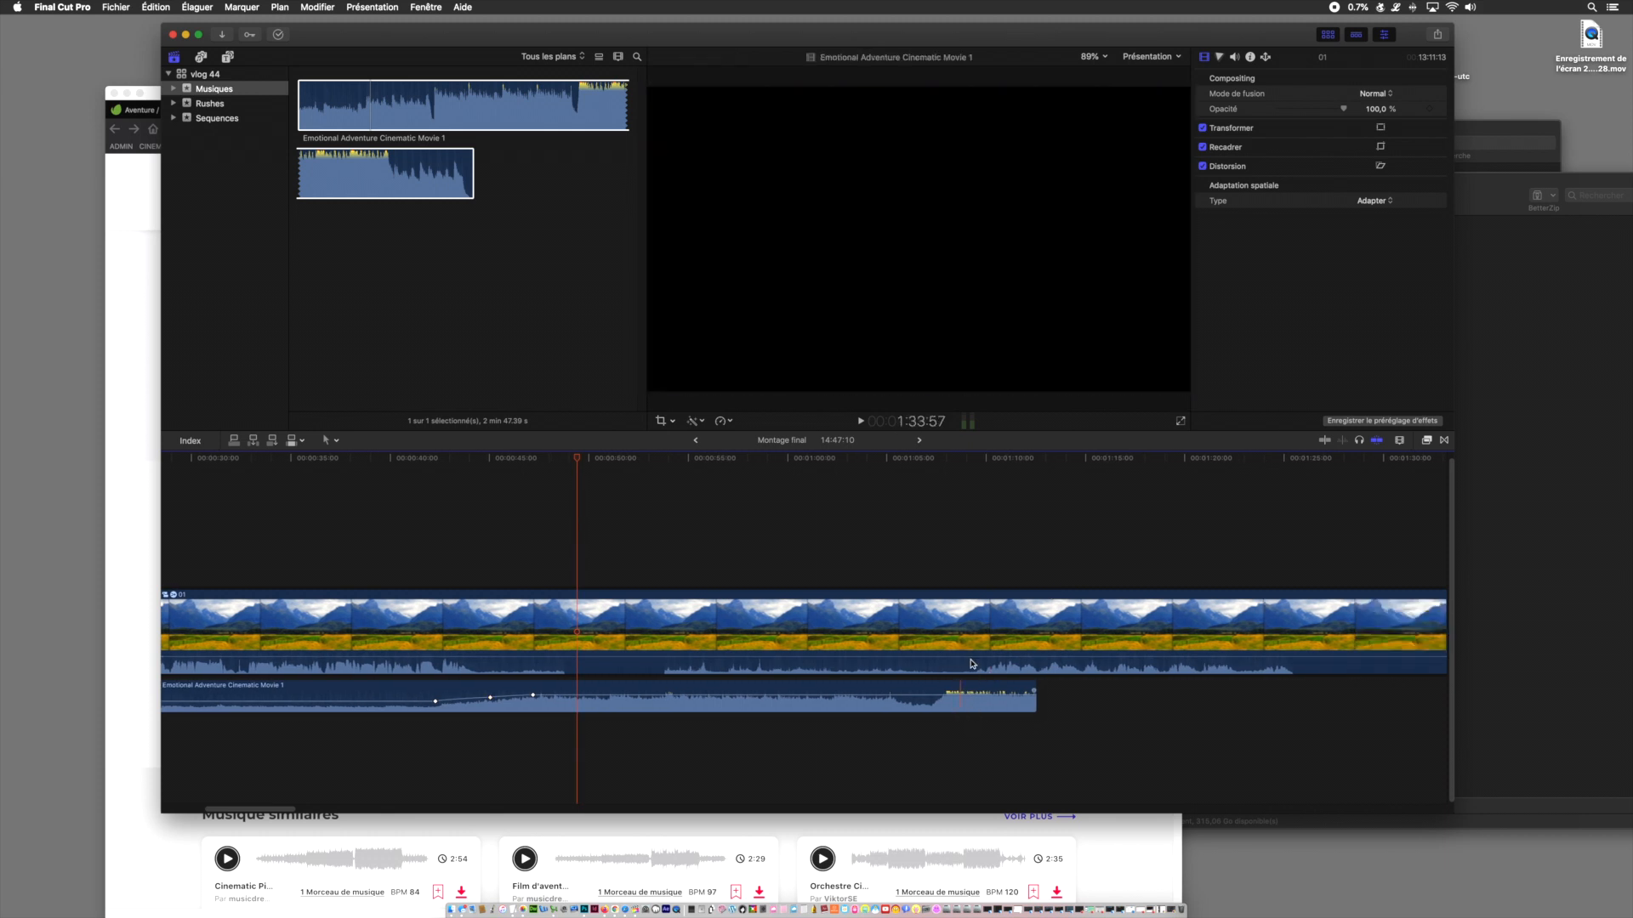
# - Listen to the music's loud passage near 1:08, add volume keyframes at about 1:07, lower the passage's level and replay it
pyautogui.click(922, 459)
pyautogui.press('space')
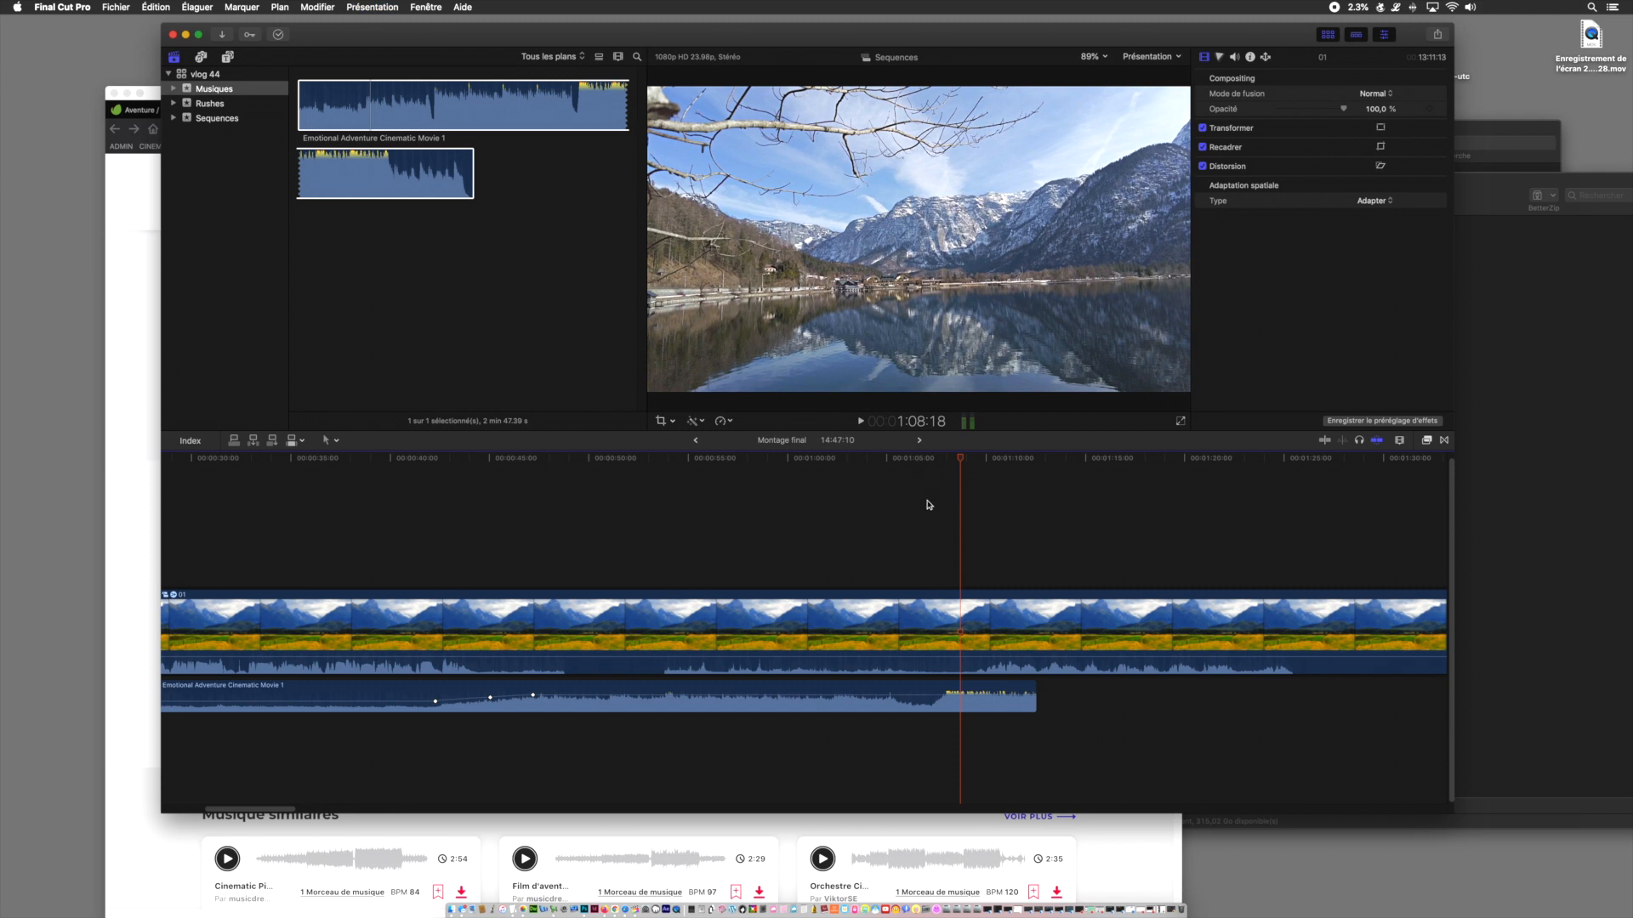
pyautogui.press('space')
pyautogui.keyDown('alt'); pyautogui.click(921, 695); pyautogui.keyUp('alt')
pyautogui.keyDown('alt'); pyautogui.click(930, 695); pyautogui.keyUp('alt')
pyautogui.keyDown('alt'); pyautogui.click(948, 696); pyautogui.keyUp('alt')
pyautogui.moveTo(947, 694); pyautogui.dragTo(947, 696)
pyautogui.click(905, 462)
pyautogui.press('space')
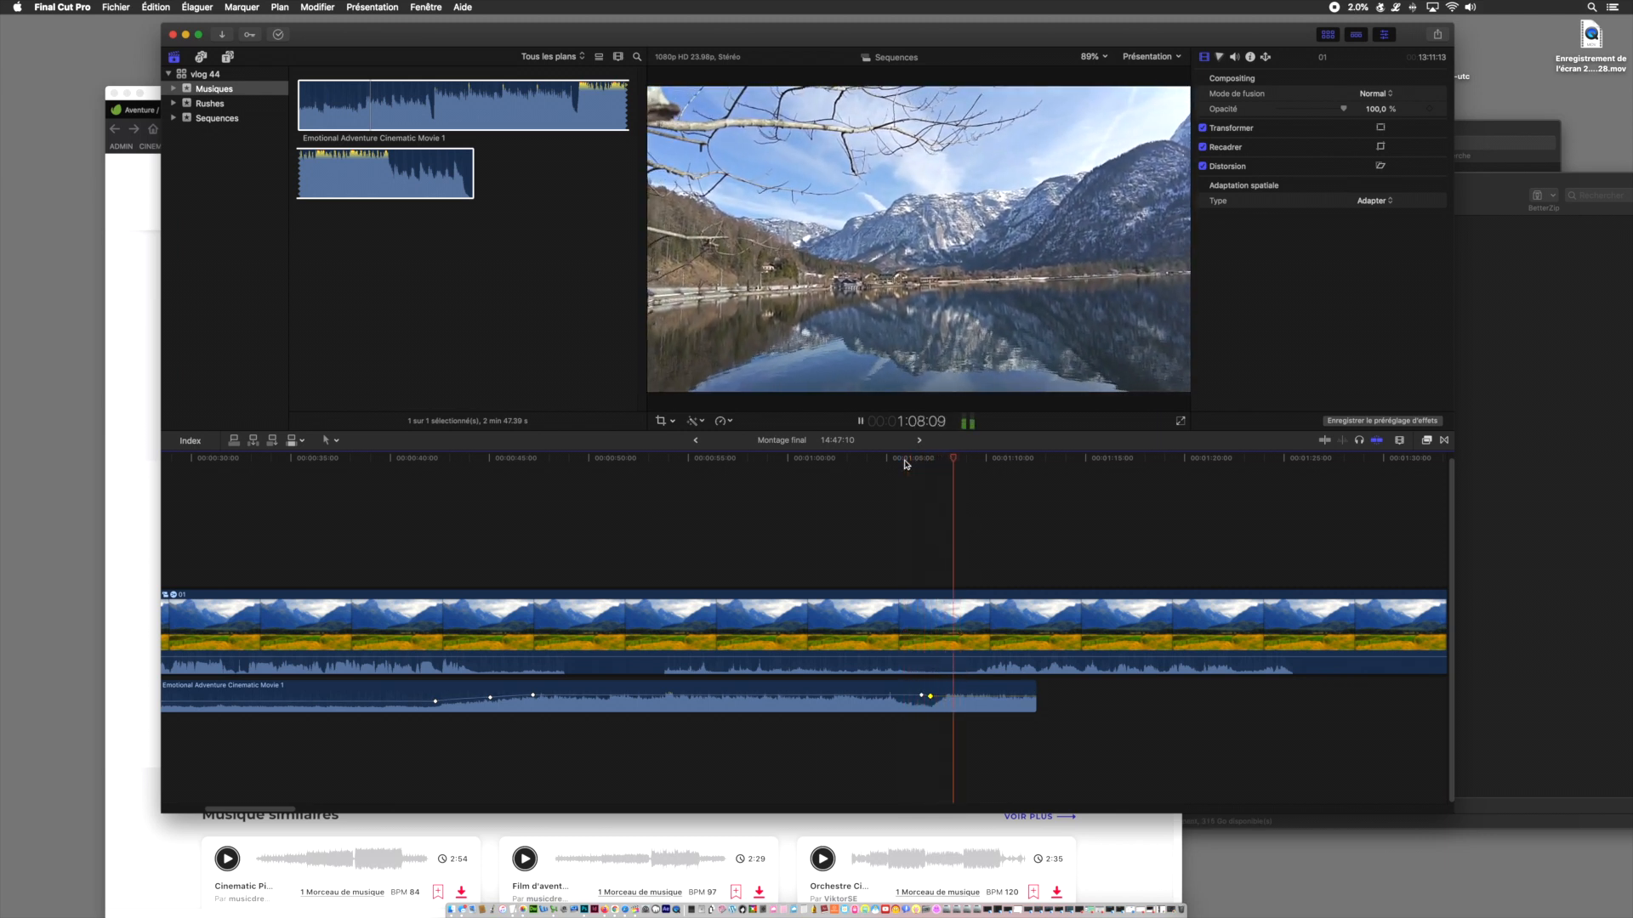
pyautogui.press('space')
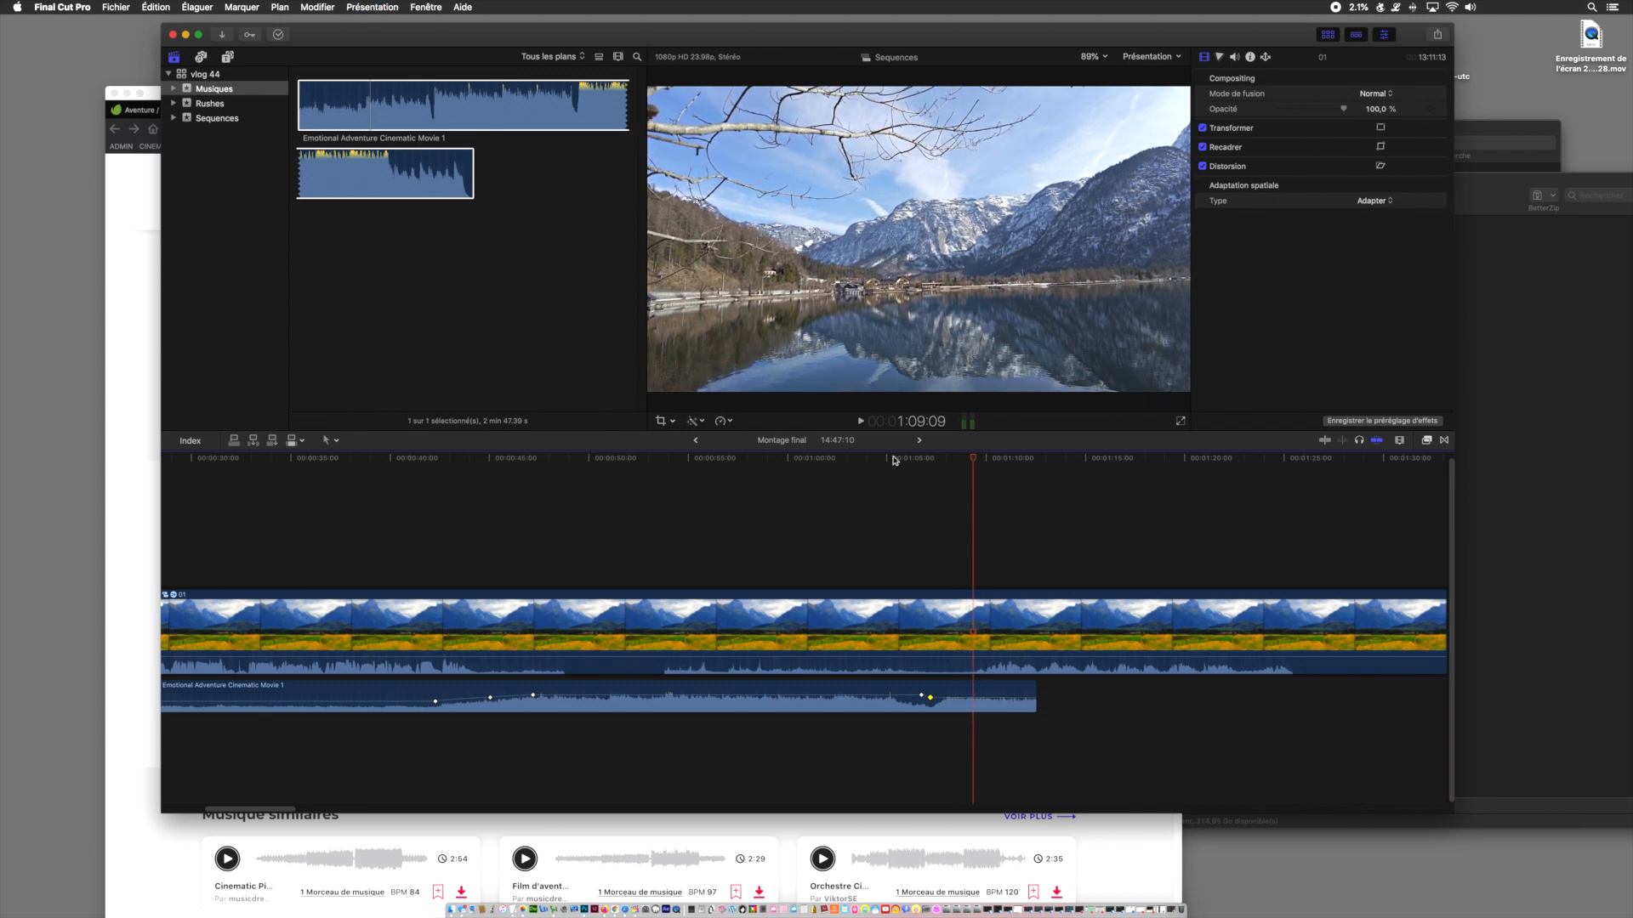
# - Apply the audio effect "Amélioration de la voix off" to clip 01 in the timeline
pyautogui.hscroll(-10, 961, 678)
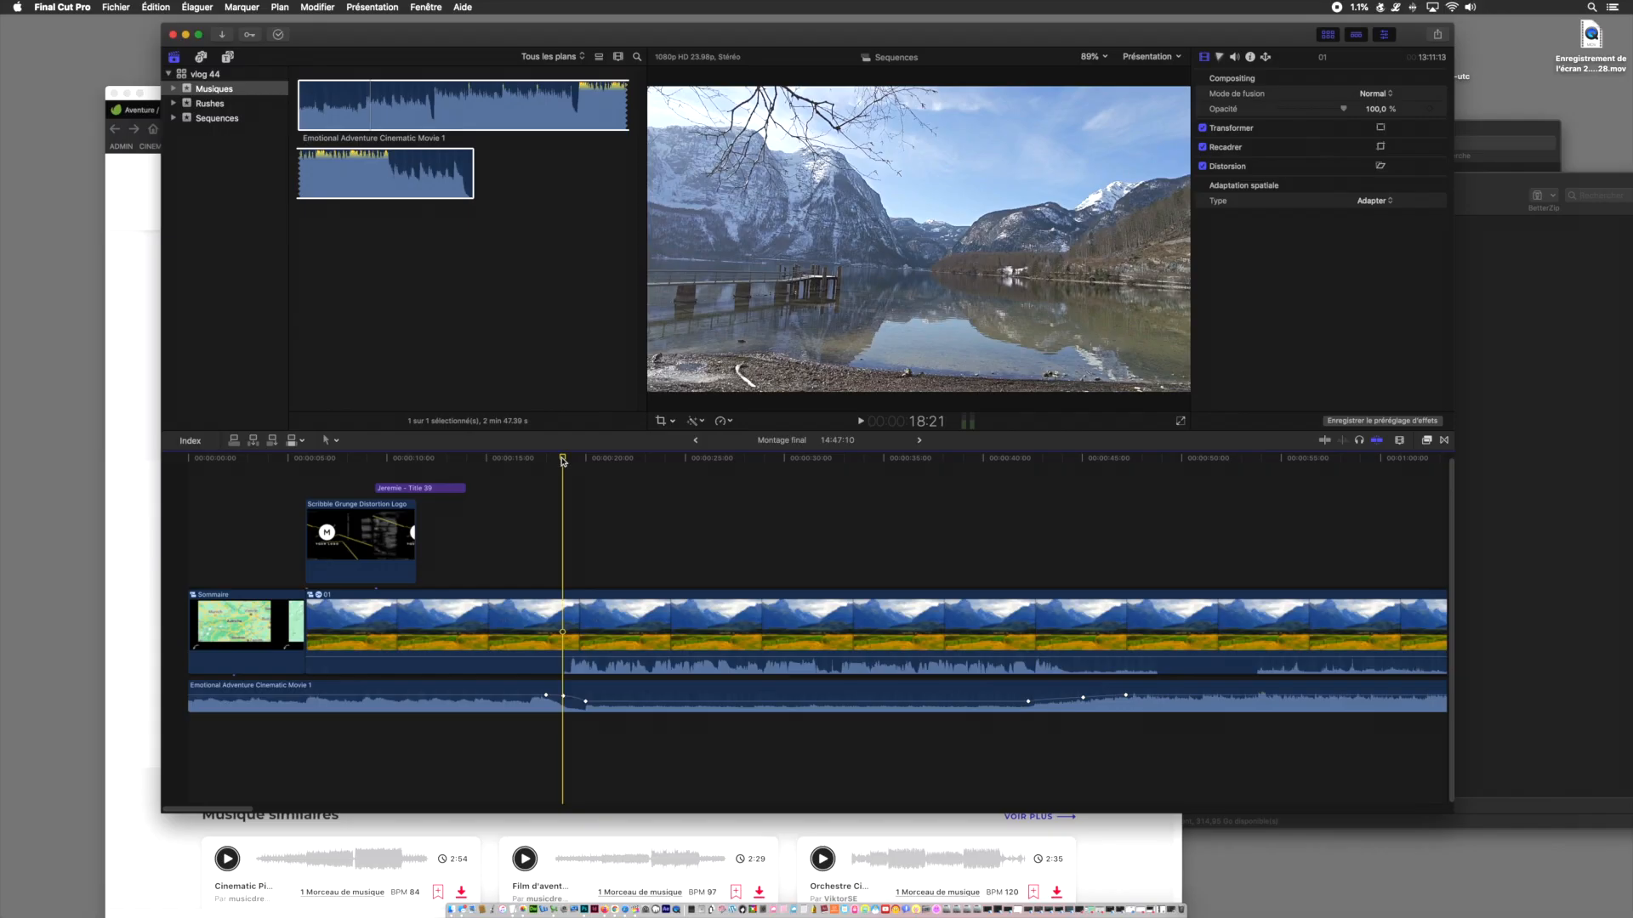
pyautogui.click(867, 641)
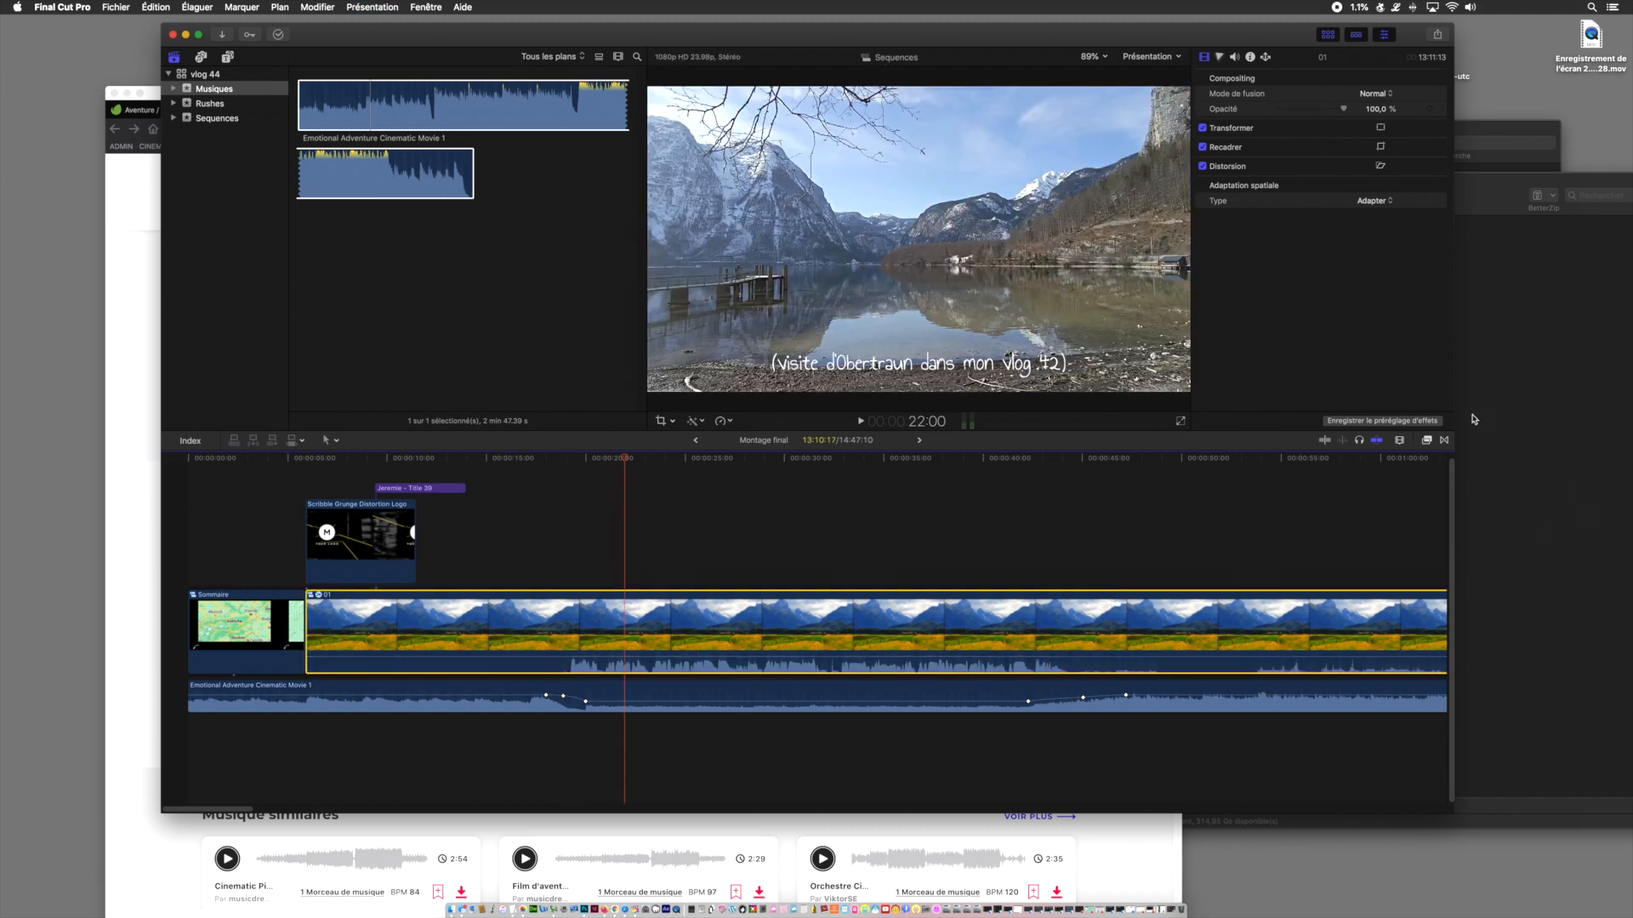
pyautogui.click(1426, 441)
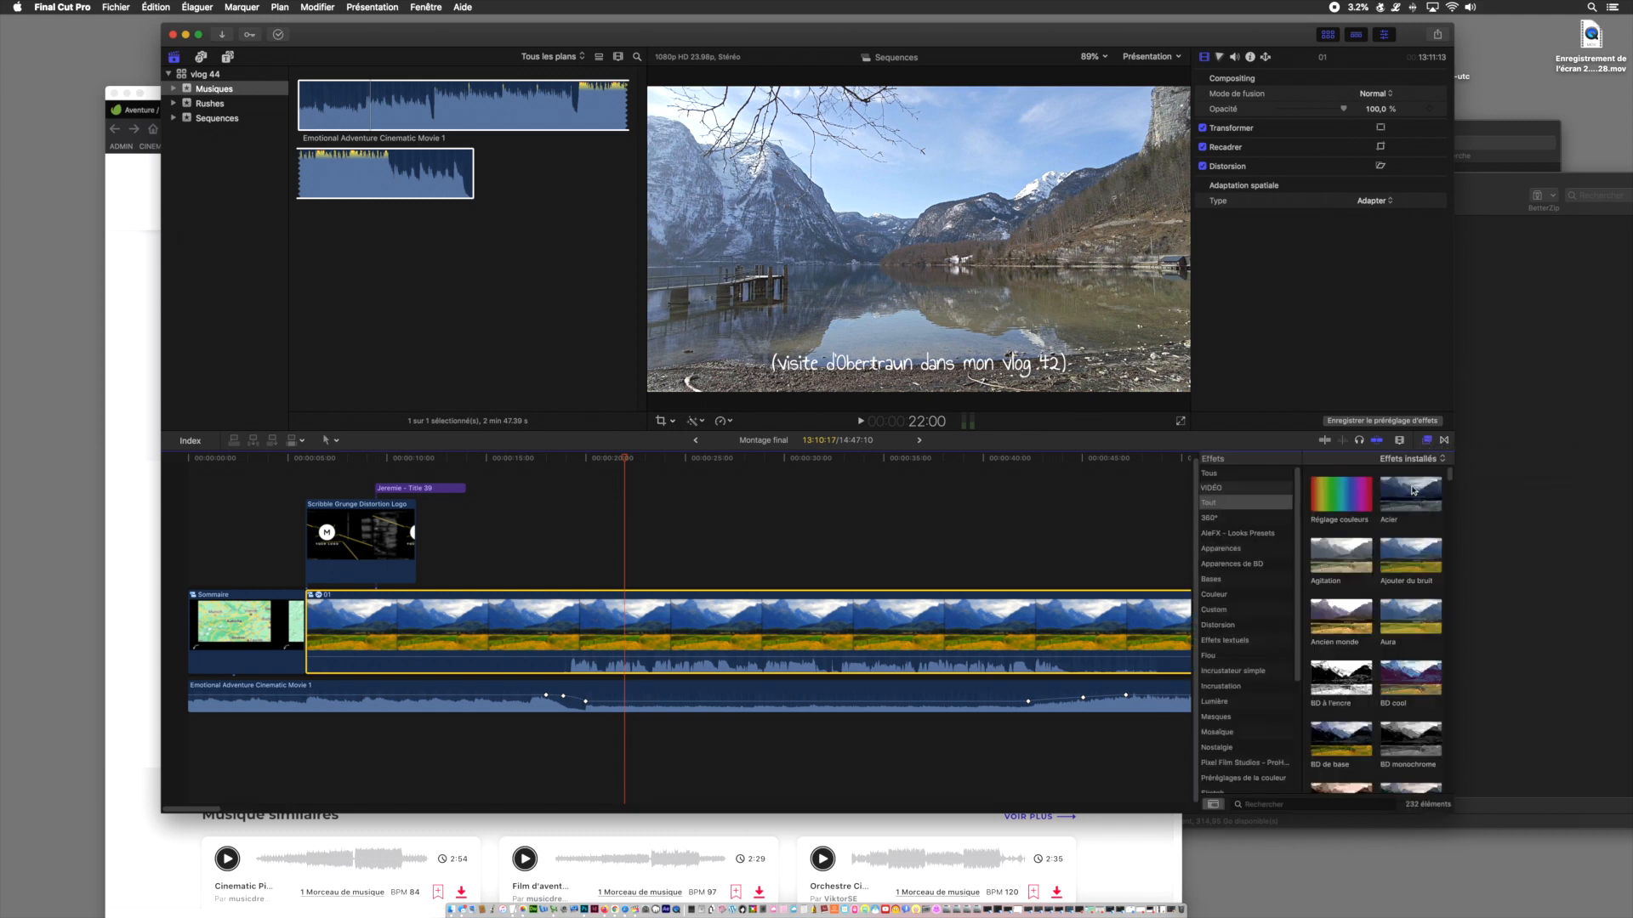
pyautogui.scroll(-5, 1239, 710)
pyautogui.click(1214, 706)
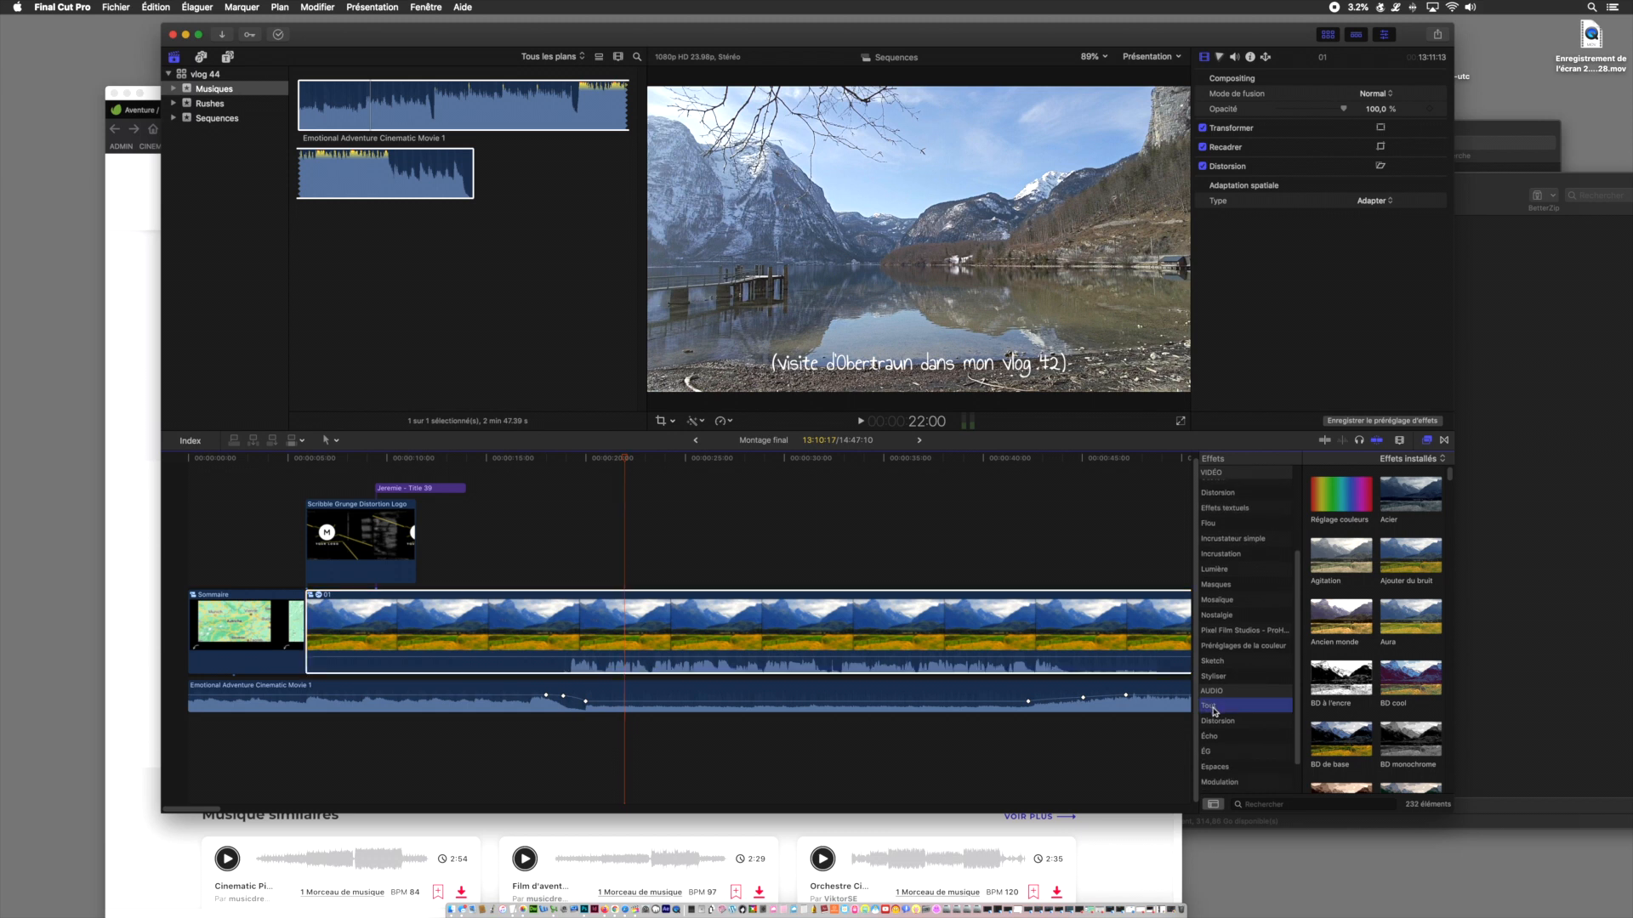
pyautogui.click(1341, 586)
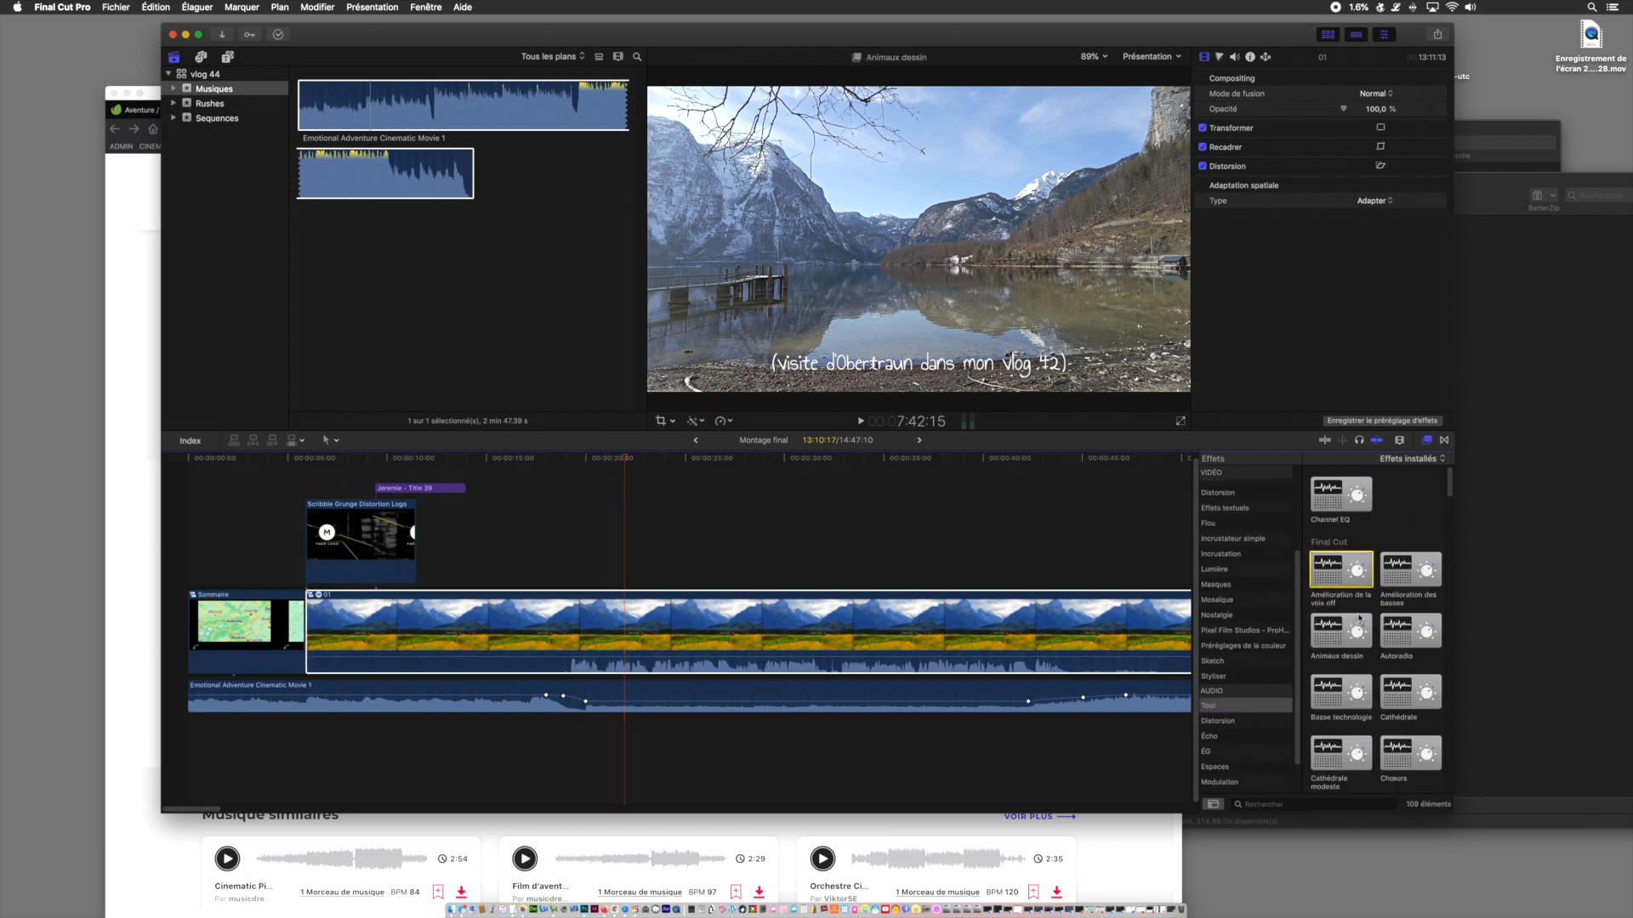
pyautogui.moveTo(1339, 579); pyautogui.dragTo(857, 638)
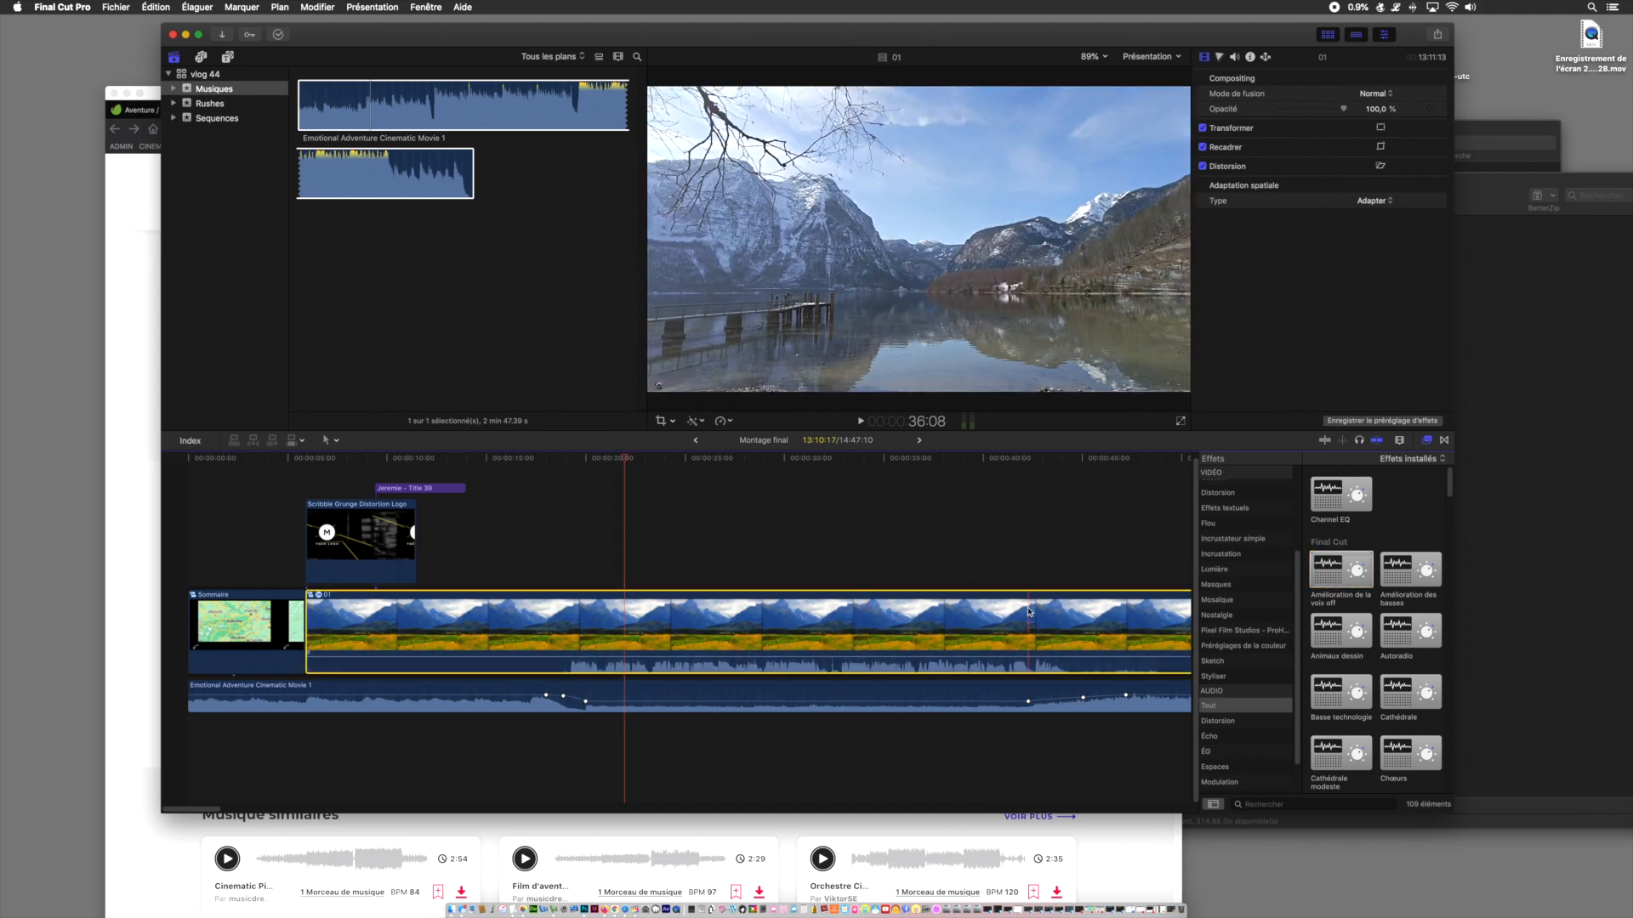
# - Apply the Voix effect "Luminosité" to clip 01 and set the effect's Quantité to 20
pyautogui.scroll(-3, 1275, 723)
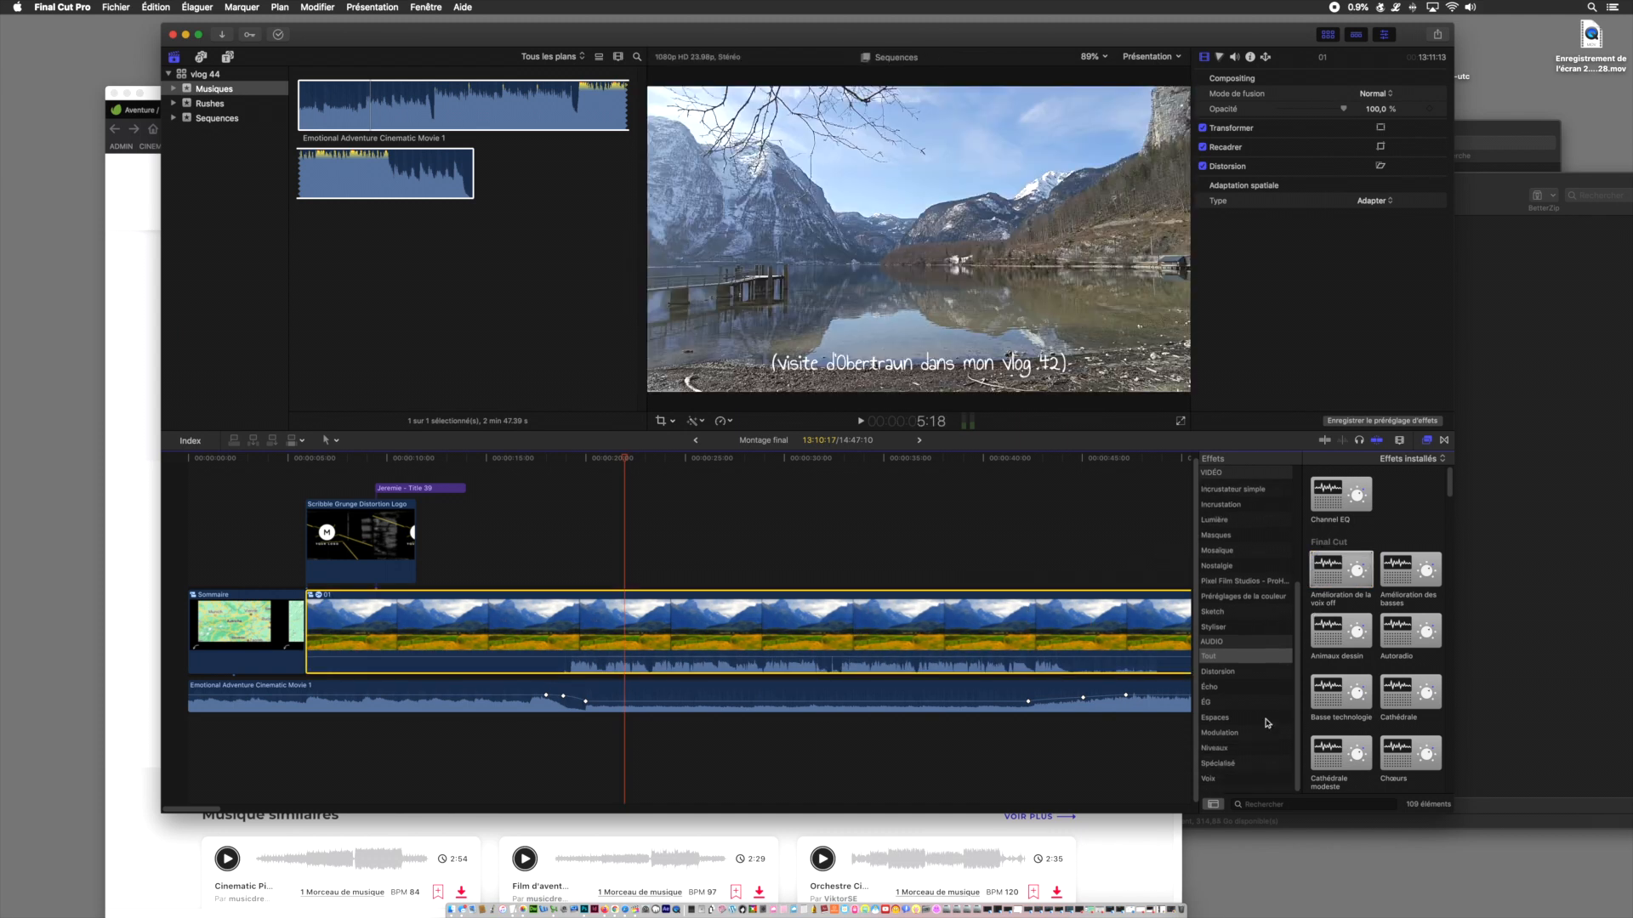
pyautogui.click(1234, 787)
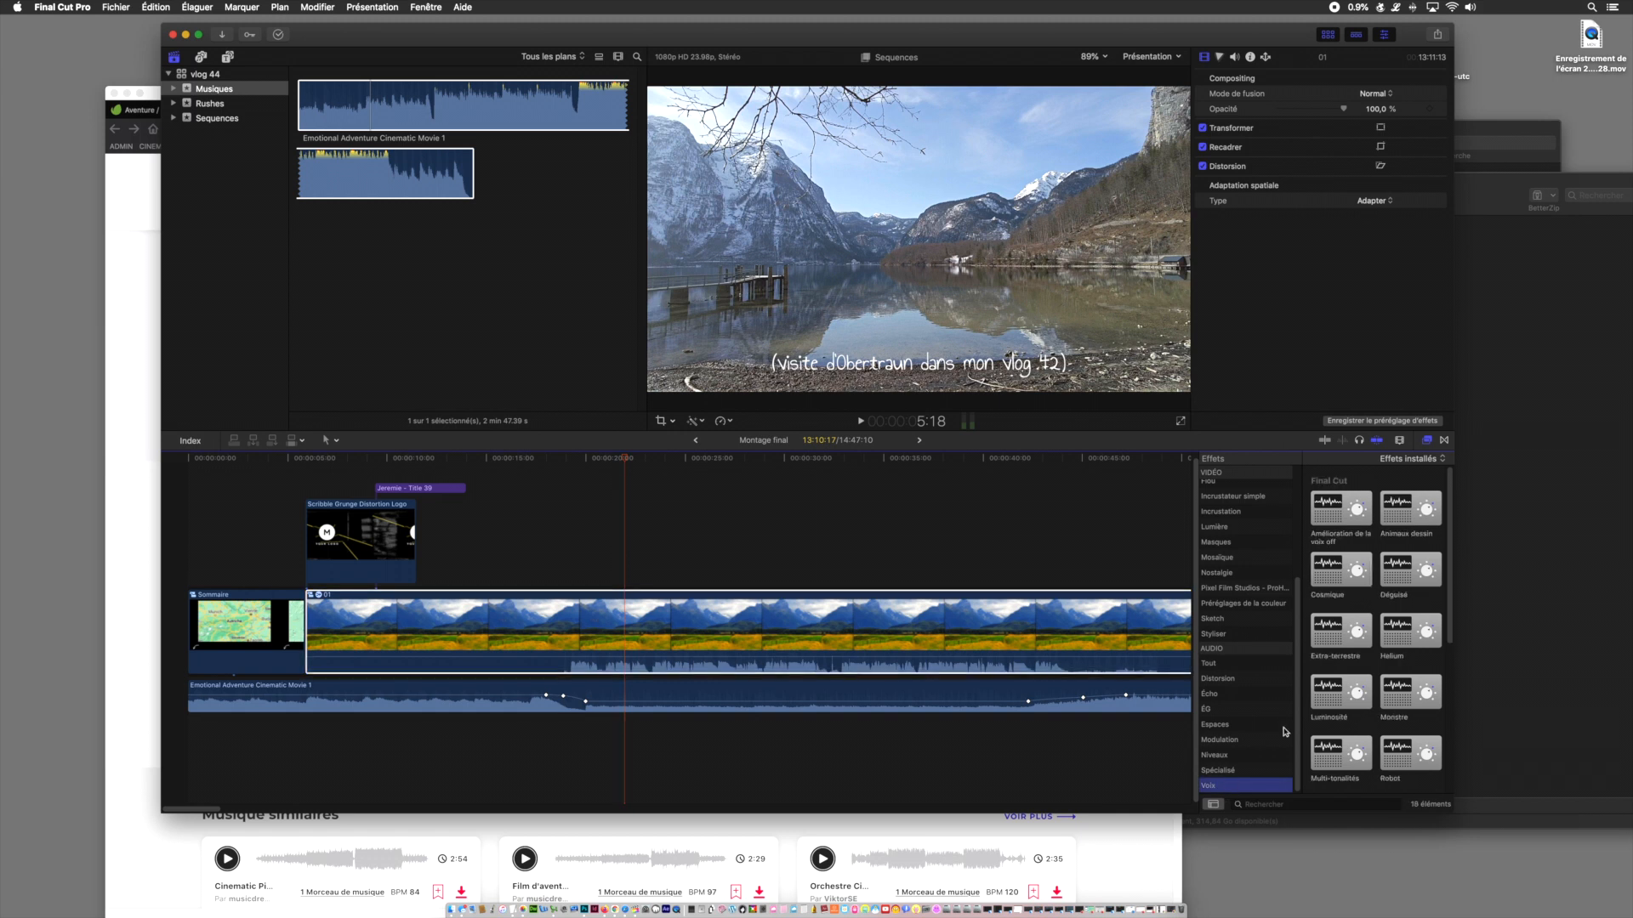
pyautogui.moveTo(1337, 706); pyautogui.dragTo(884, 634)
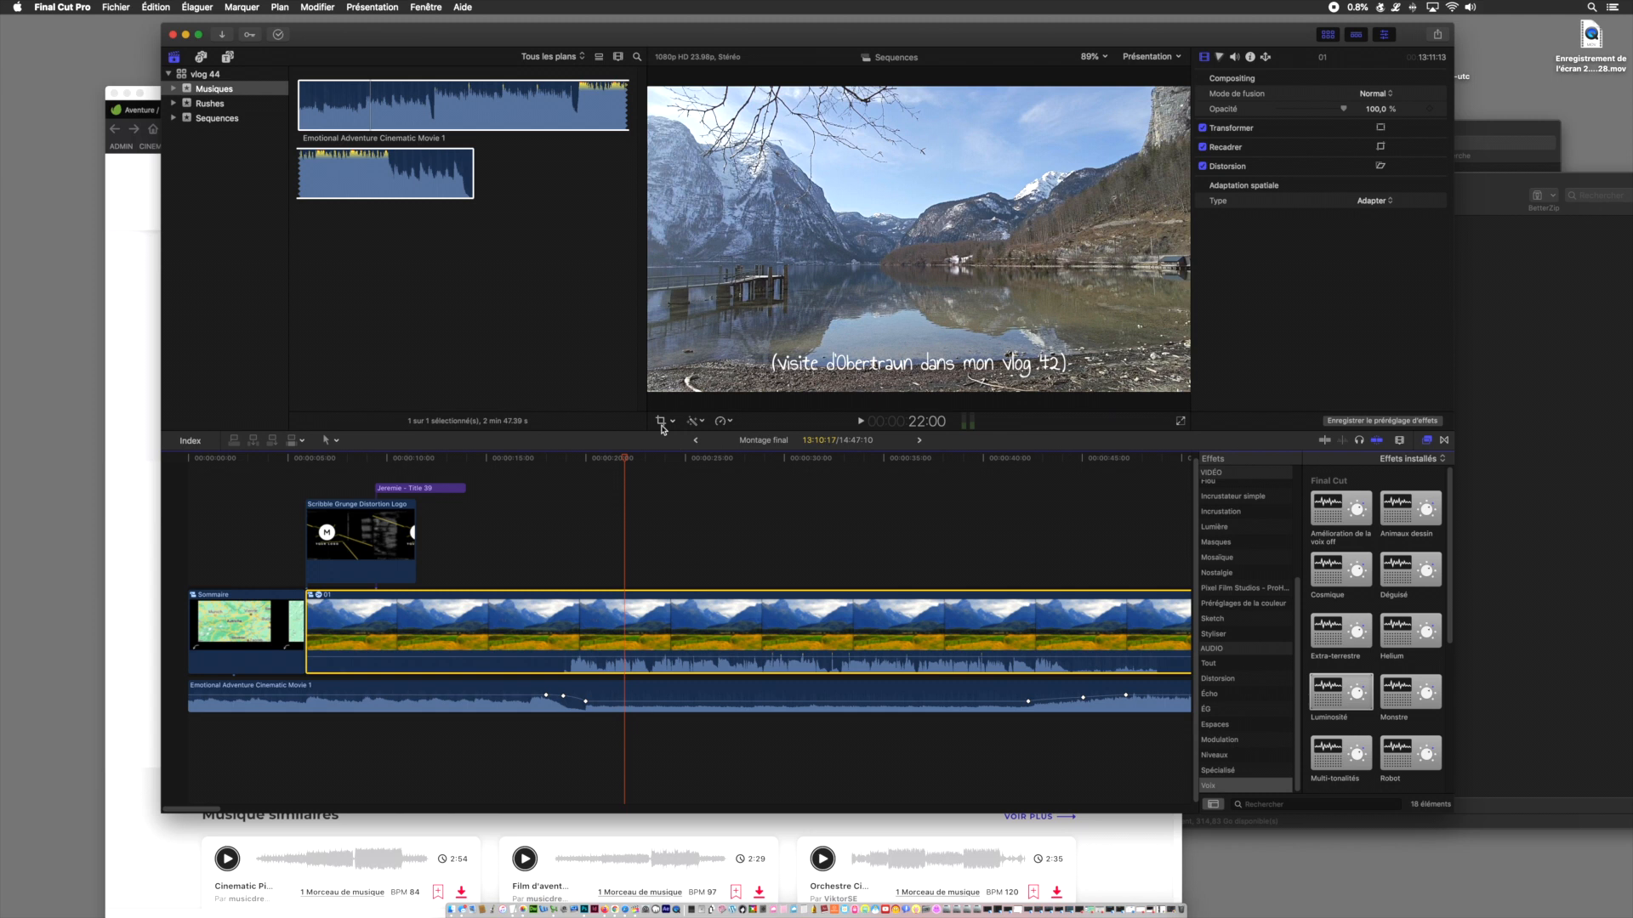
pyautogui.press('space')
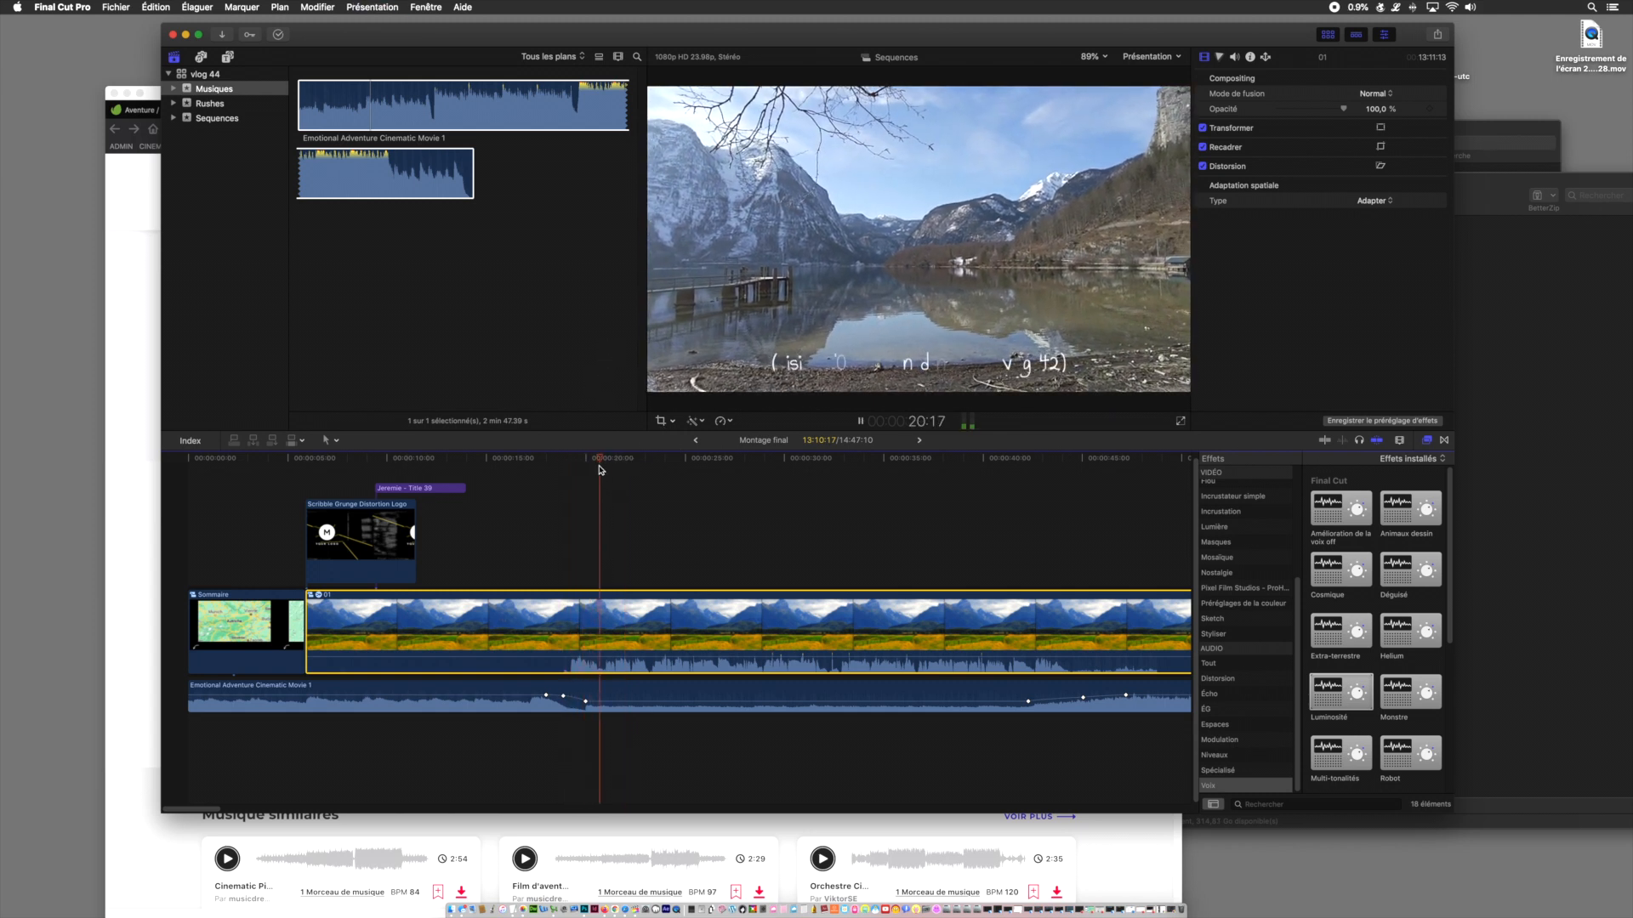
pyautogui.click(1235, 57)
pyautogui.click(1358, 183)
pyautogui.scroll(-3, 1337, 245)
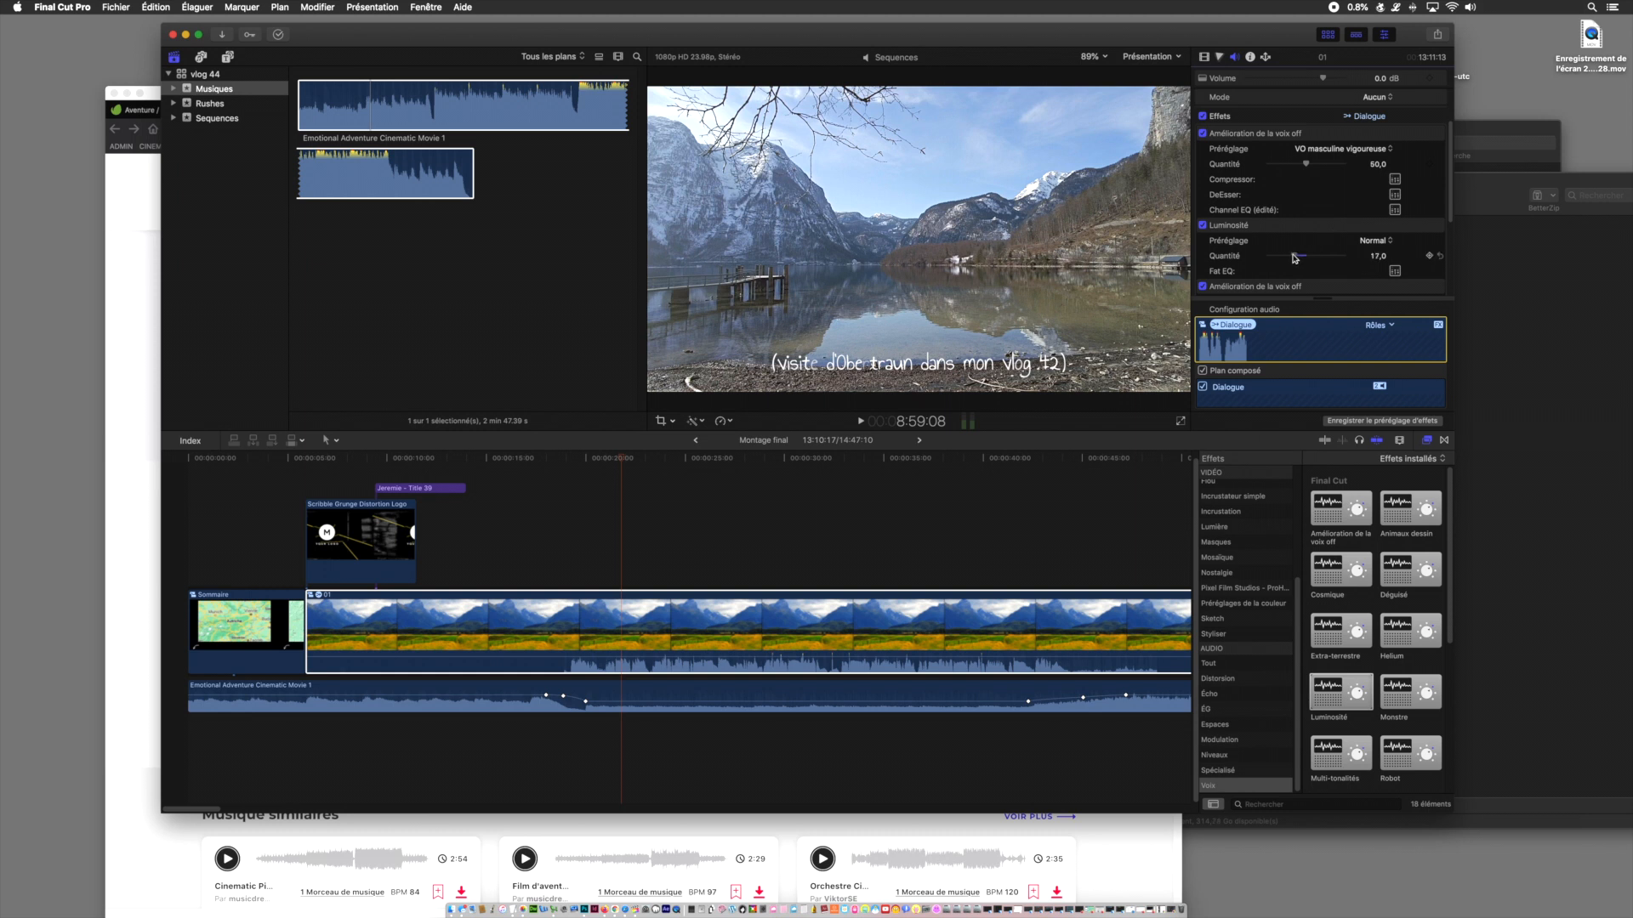
pyautogui.write('20')
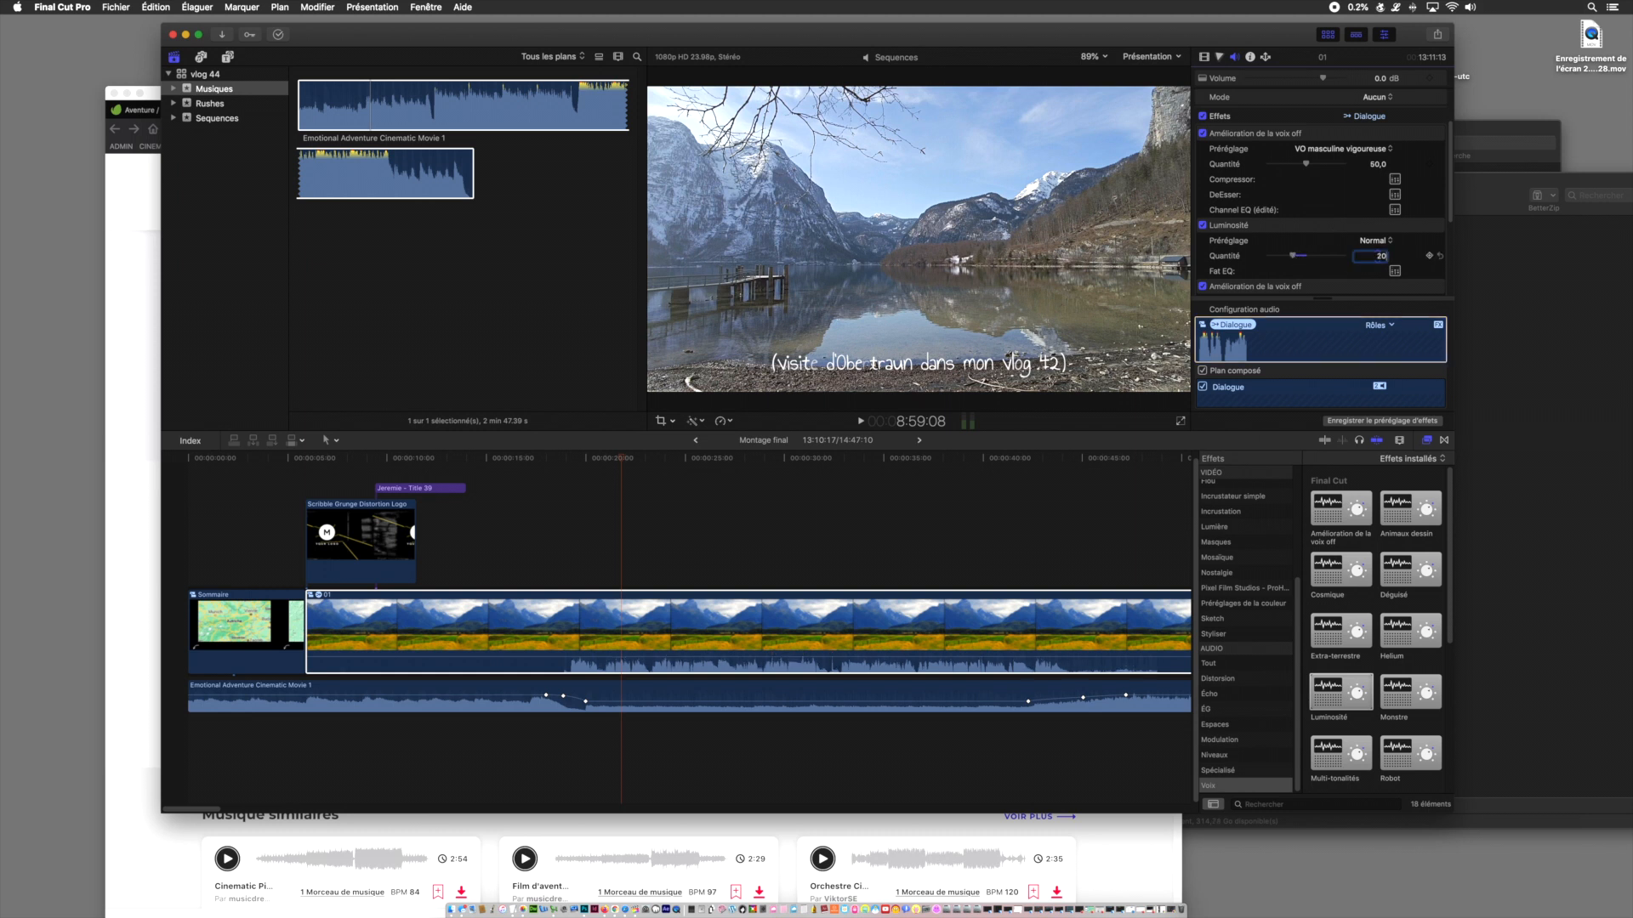
# - Raise the overall gain in the first "Amélioration de la voix off" effect's Channel EQ to about +7 dB and play back the dialogue
pyautogui.scroll(-2, 1271, 189)
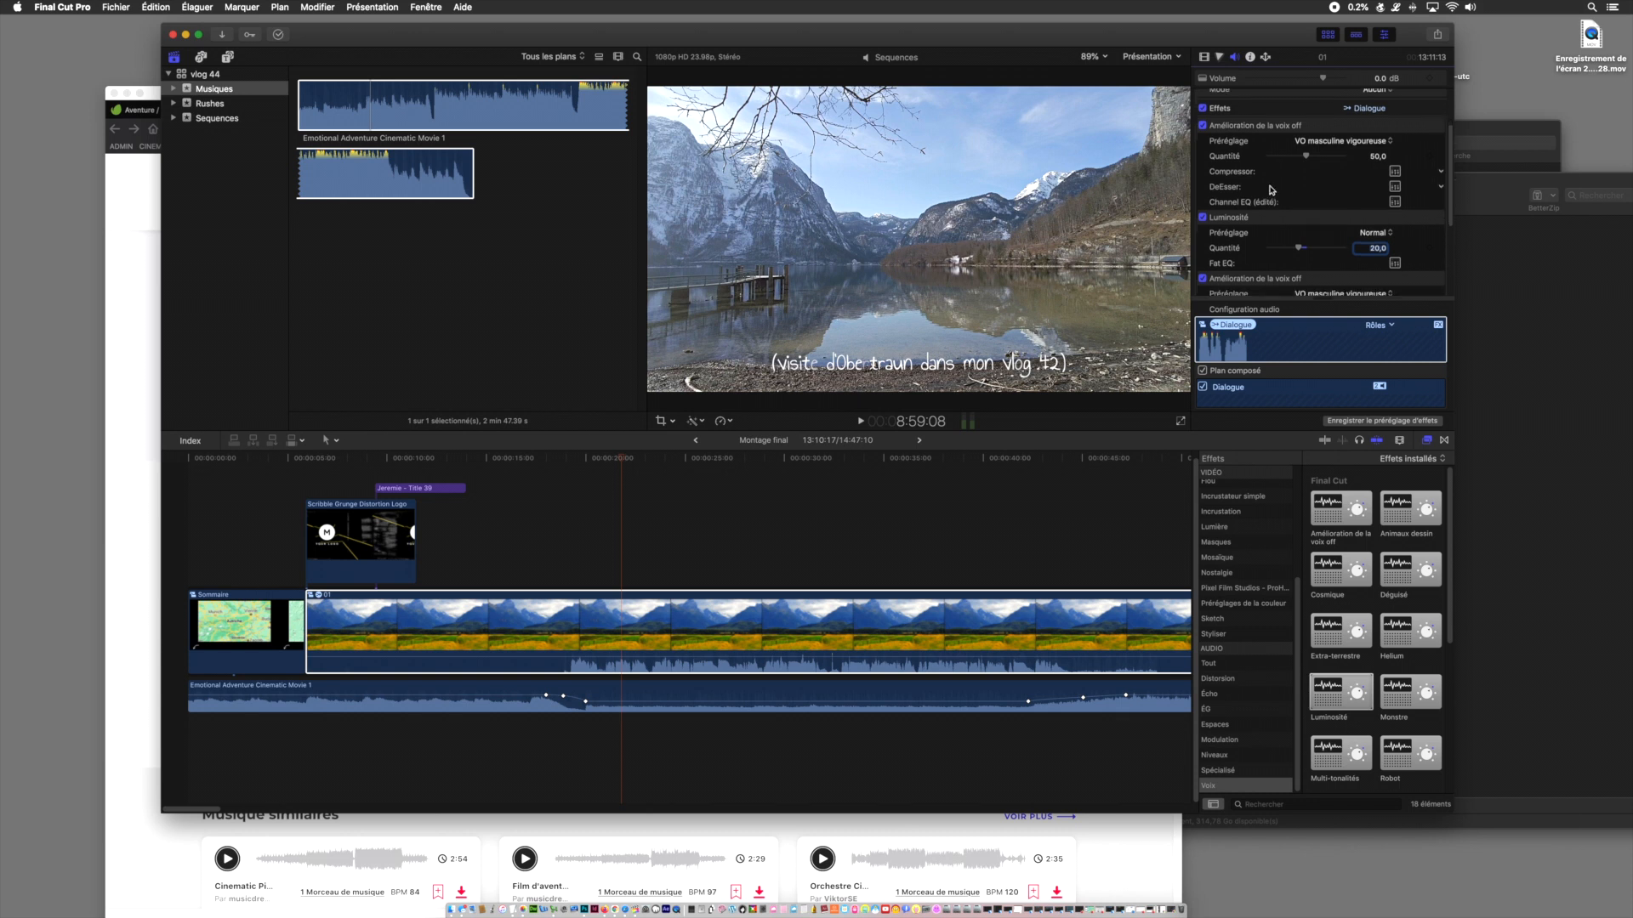
pyautogui.scroll(2, 1256, 189)
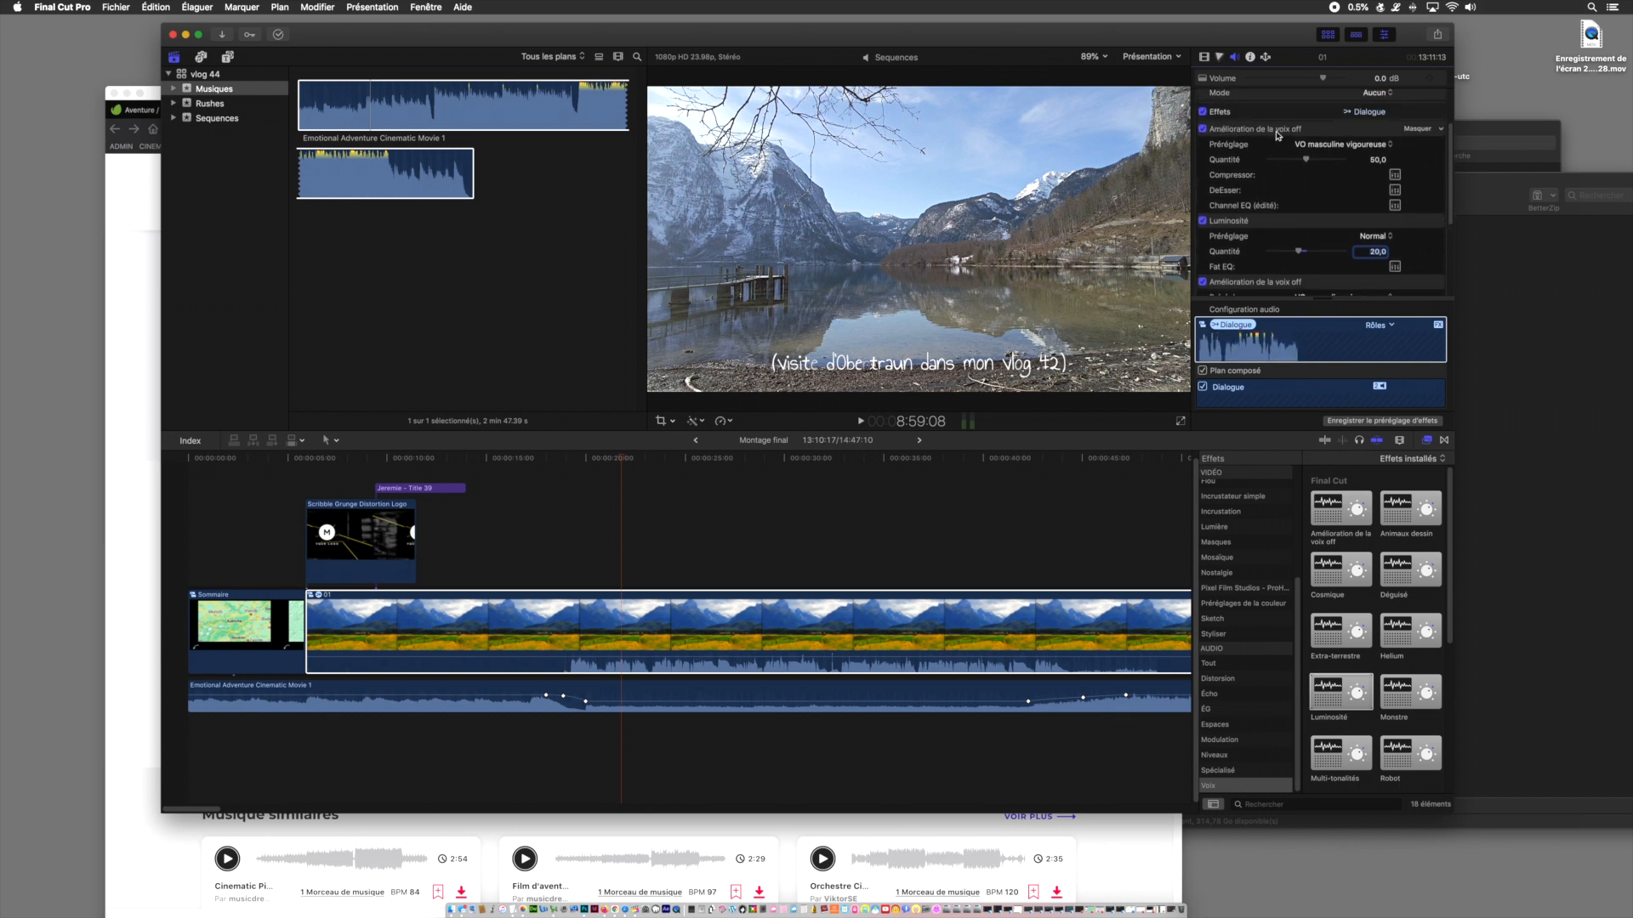
pyautogui.click(1396, 206)
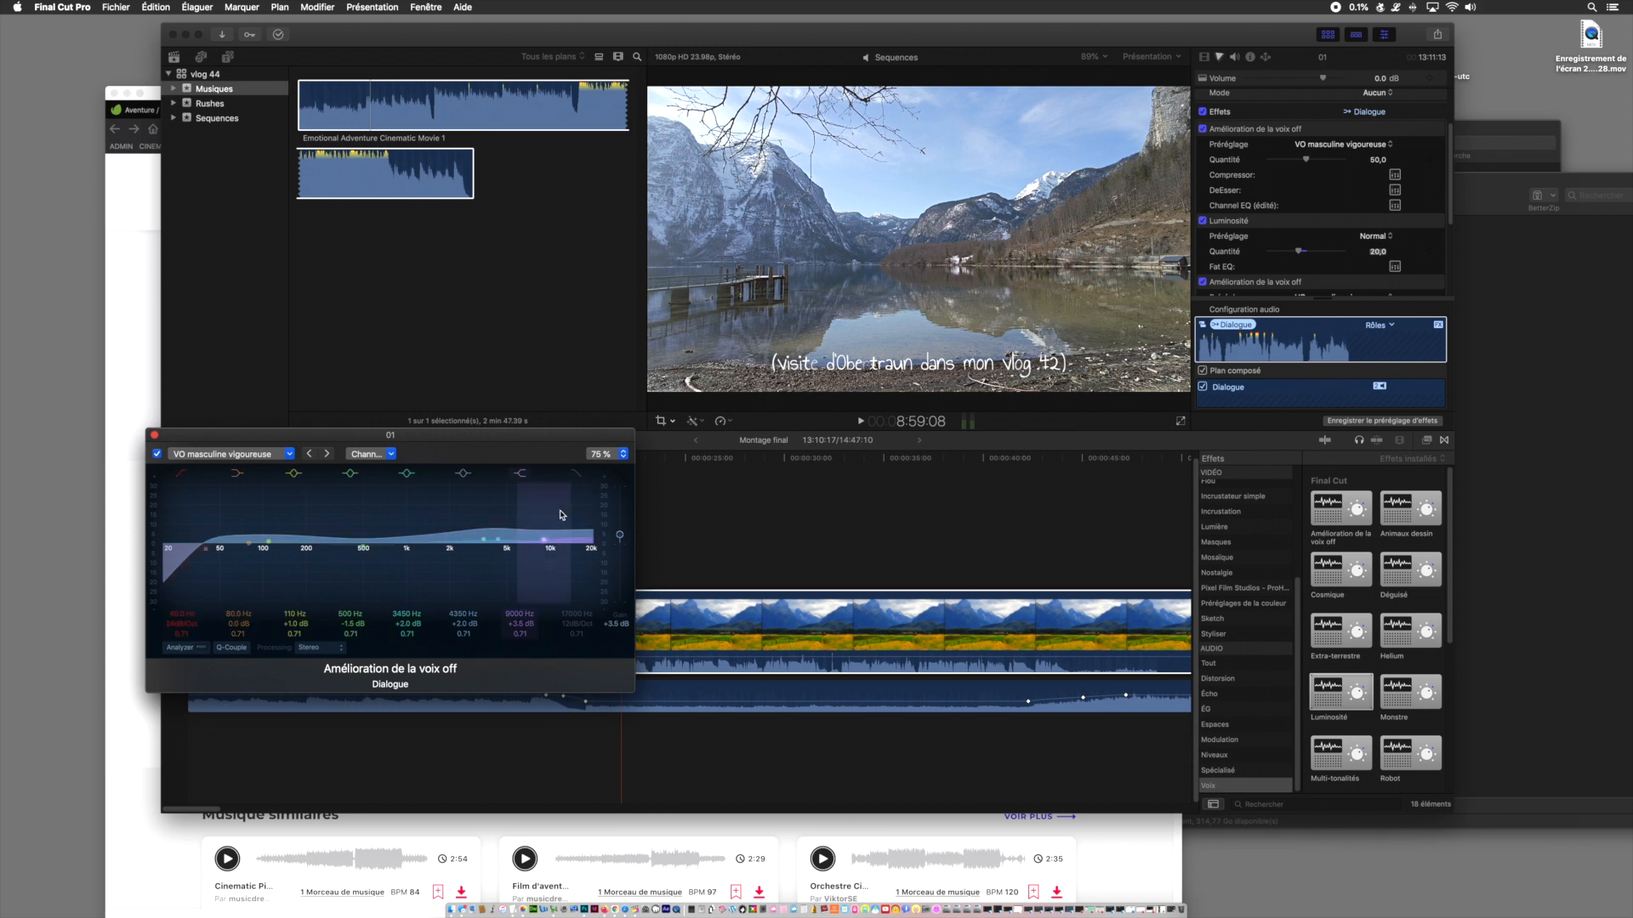
pyautogui.moveTo(620, 538); pyautogui.dragTo(622, 530)
pyautogui.moveTo(582, 437); pyautogui.dragTo(582, 328)
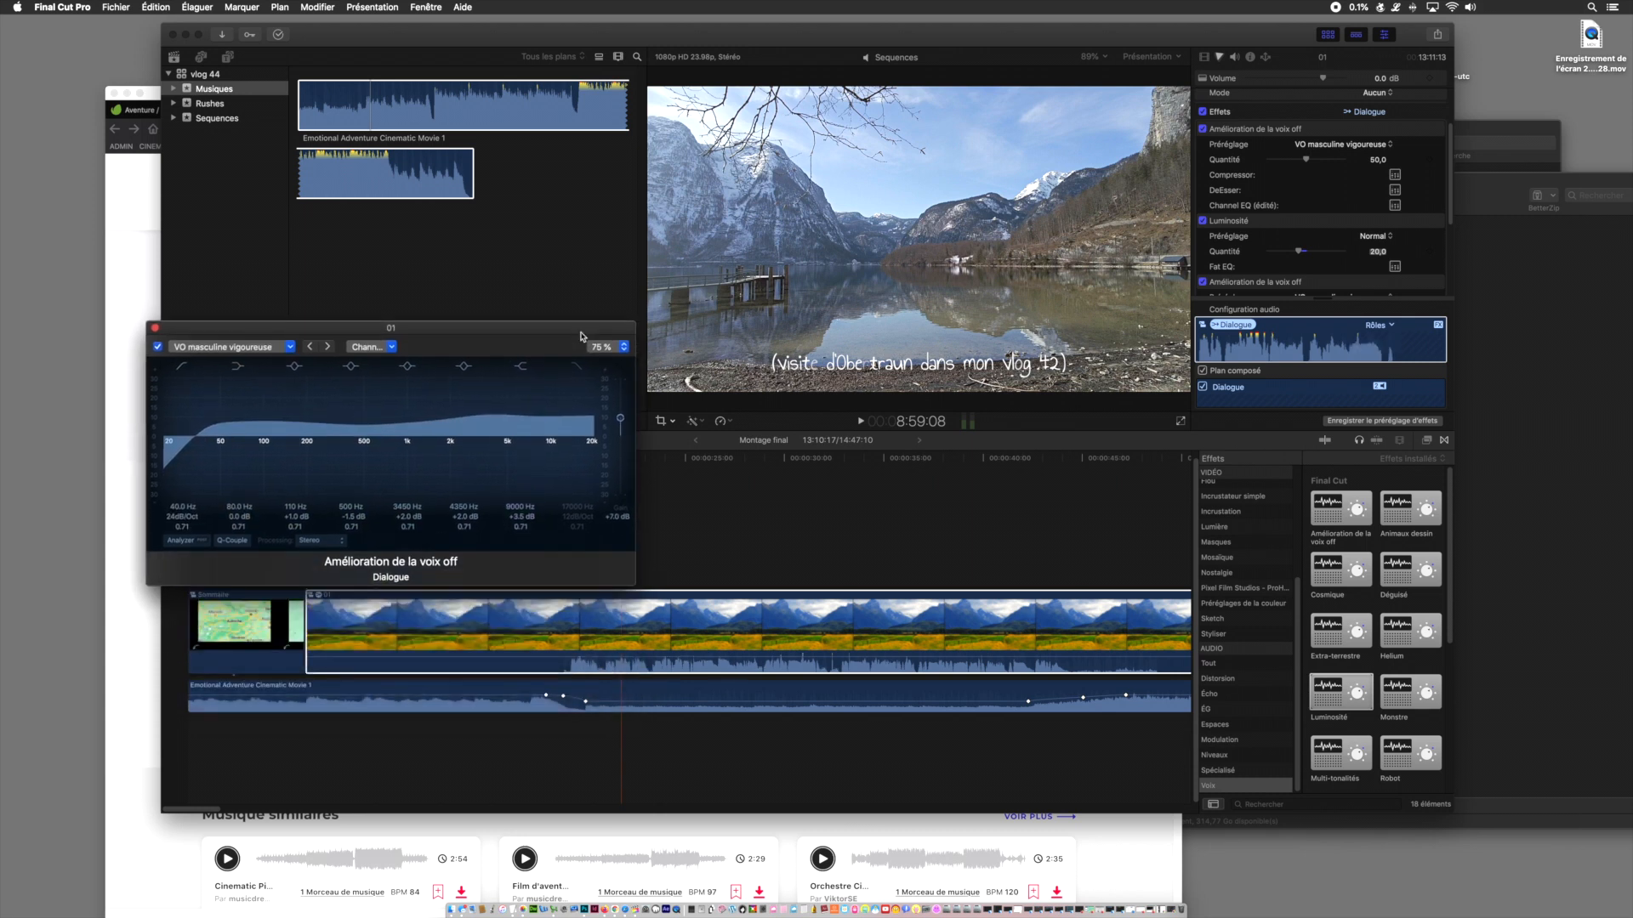
pyautogui.click(652, 460)
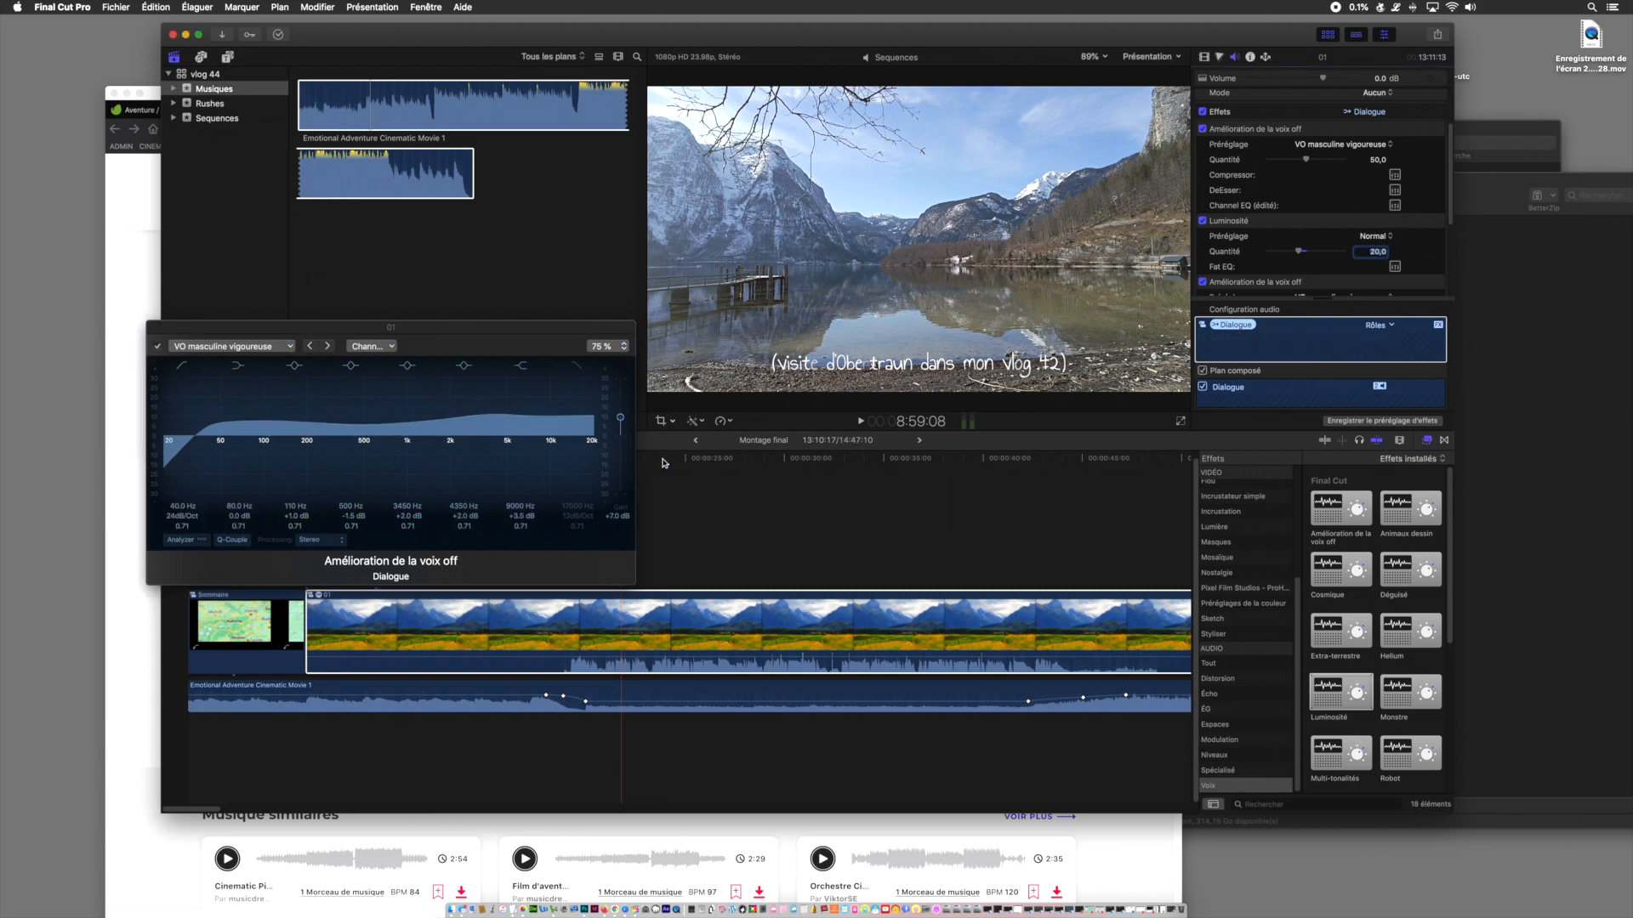
pyautogui.press('space')
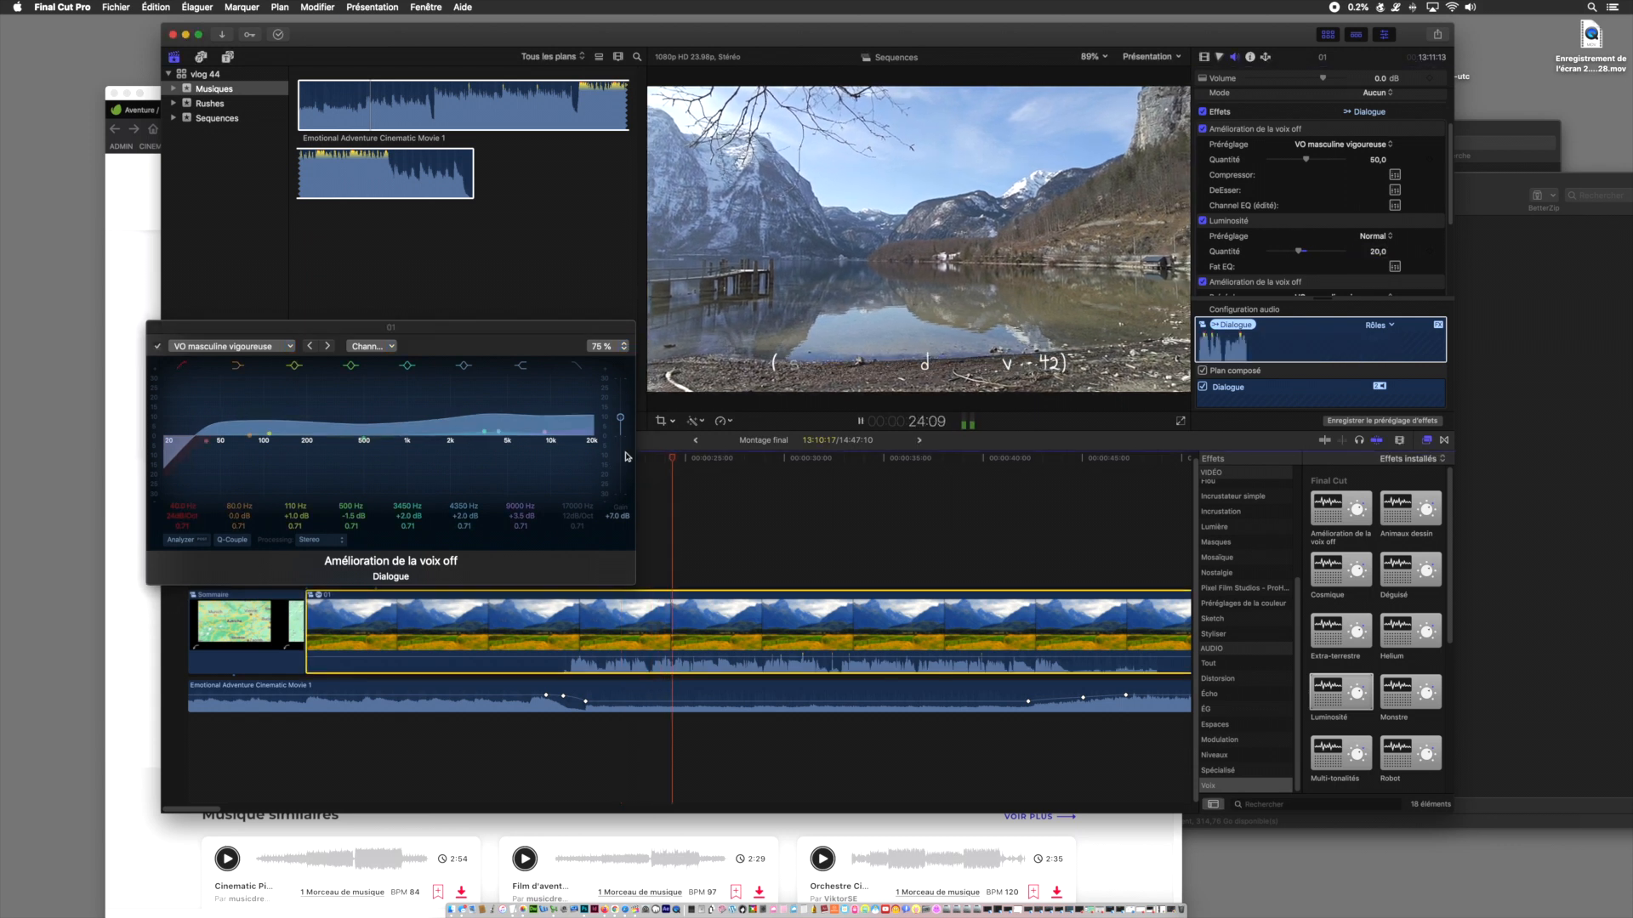
pyautogui.click(621, 421)
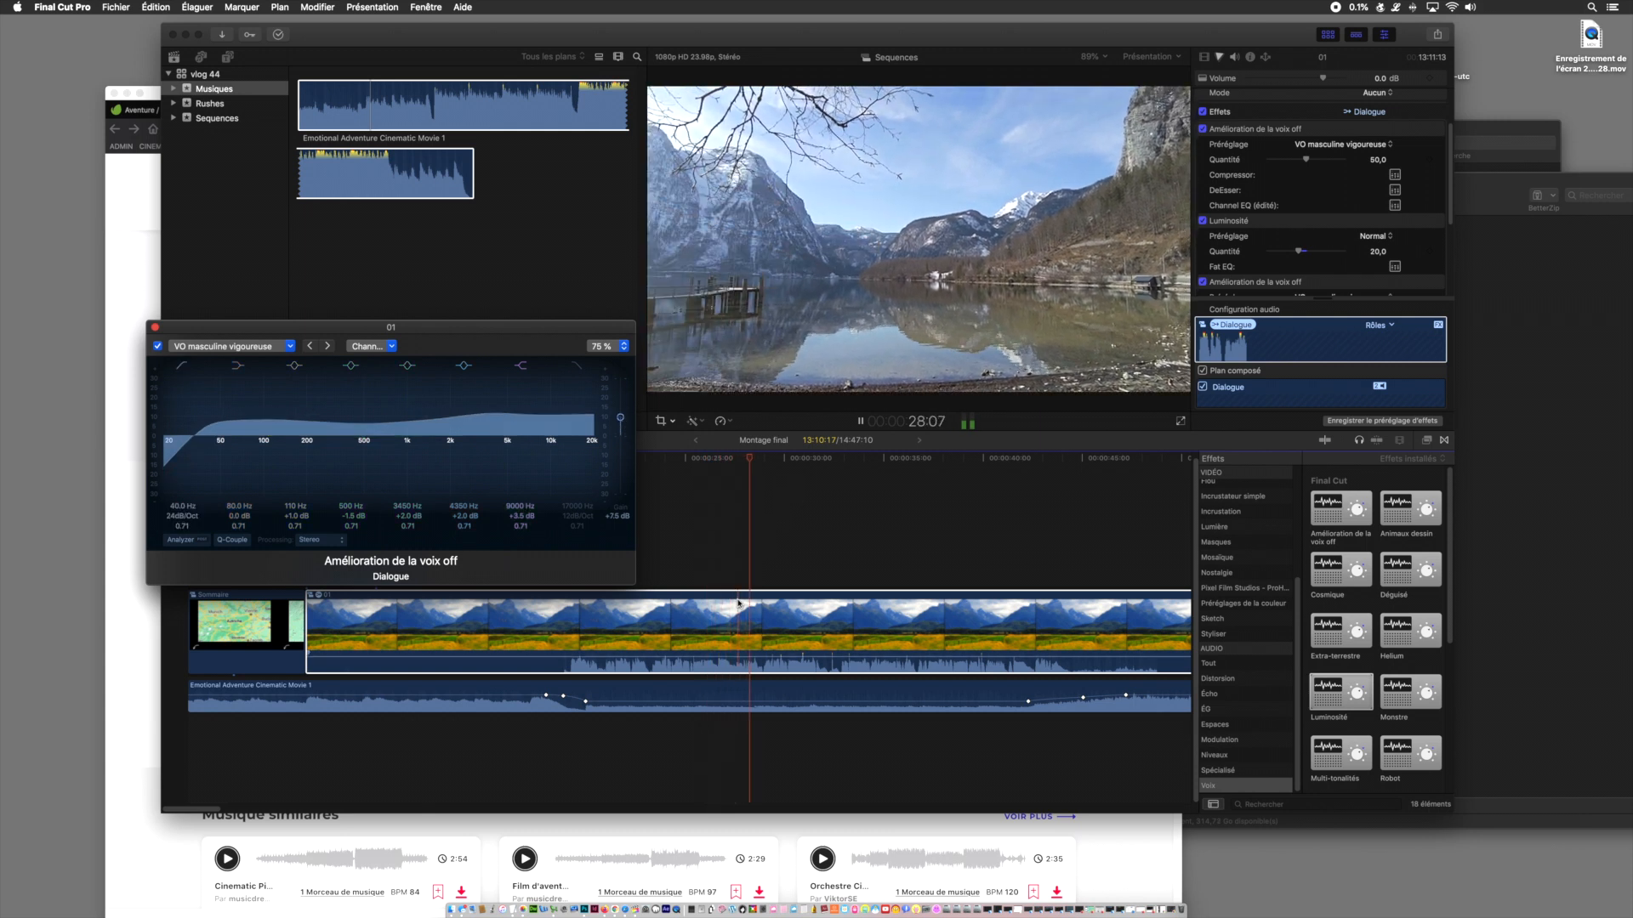
pyautogui.click(728, 553)
# - Reduce the Luminosité effect's Quantité to 11 and replay the dialogue from about 28 seconds
pyautogui.click(1377, 252)
pyautogui.click(1296, 253)
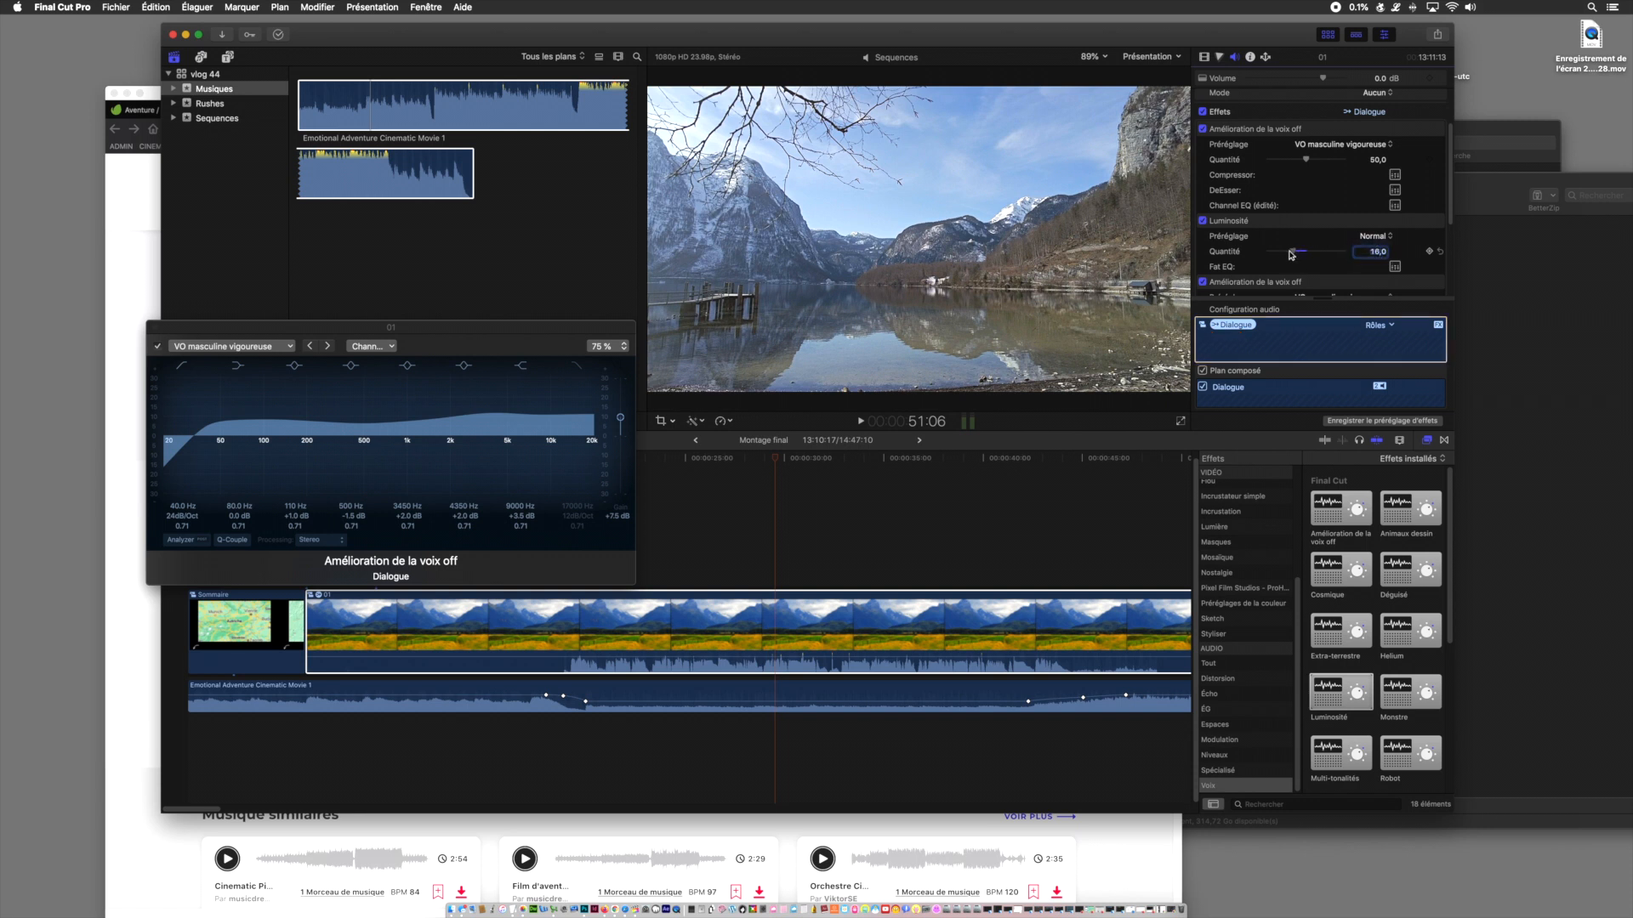
pyautogui.click(737, 459)
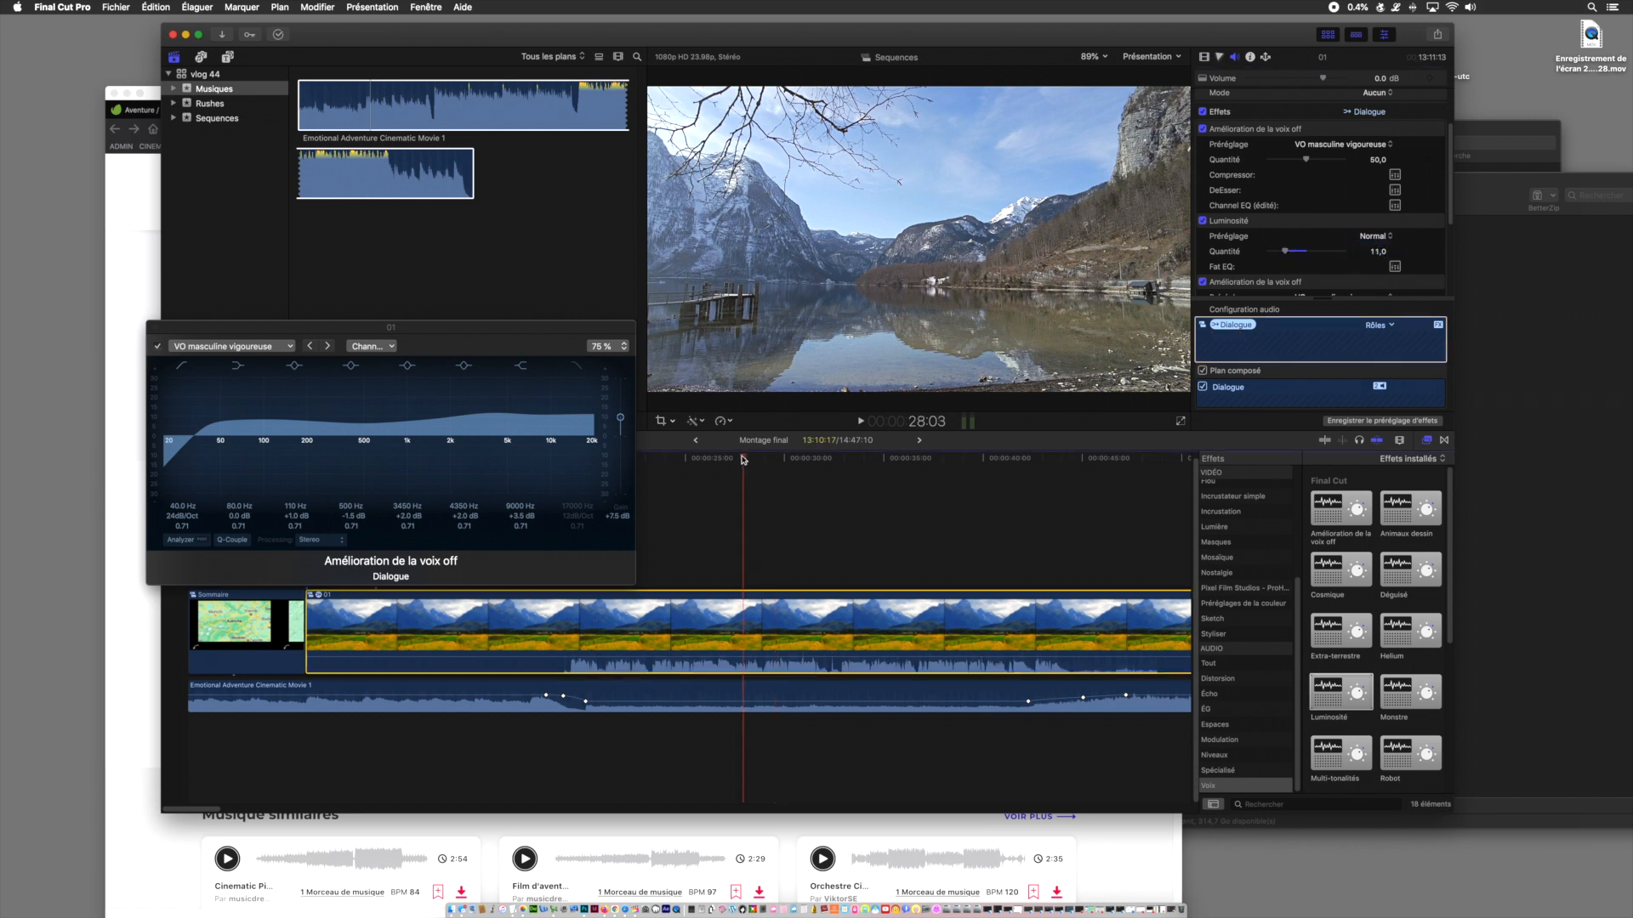
pyautogui.press('space')
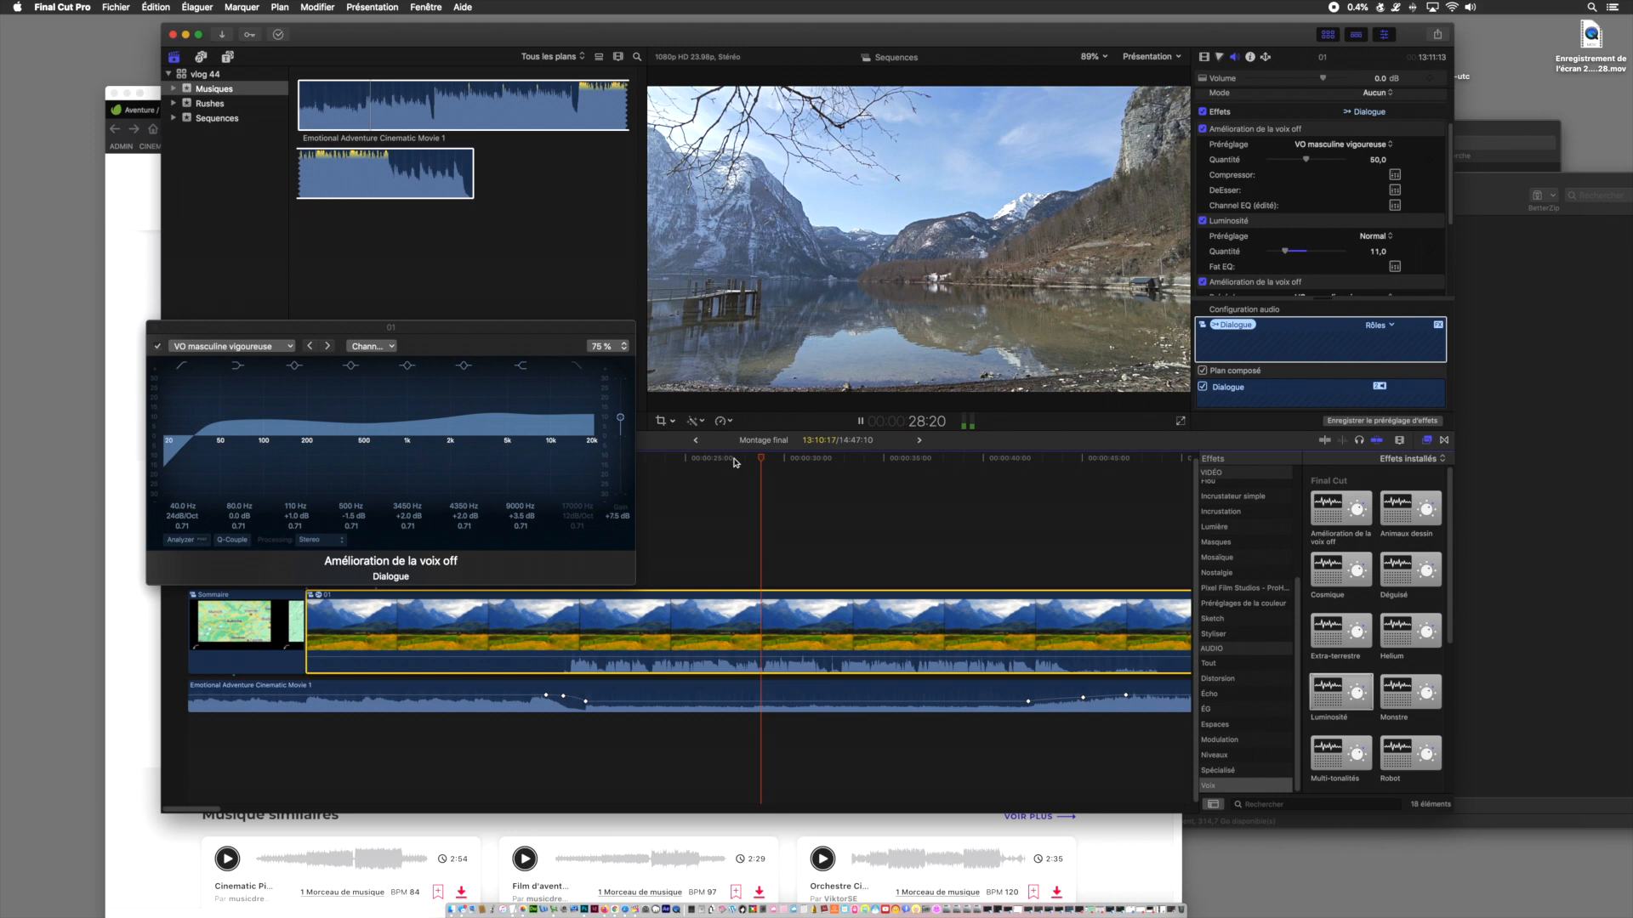
# - Stop playback, set clip 01's audio volume to 5 dB and close the Channel EQ window
pyautogui.press('space')
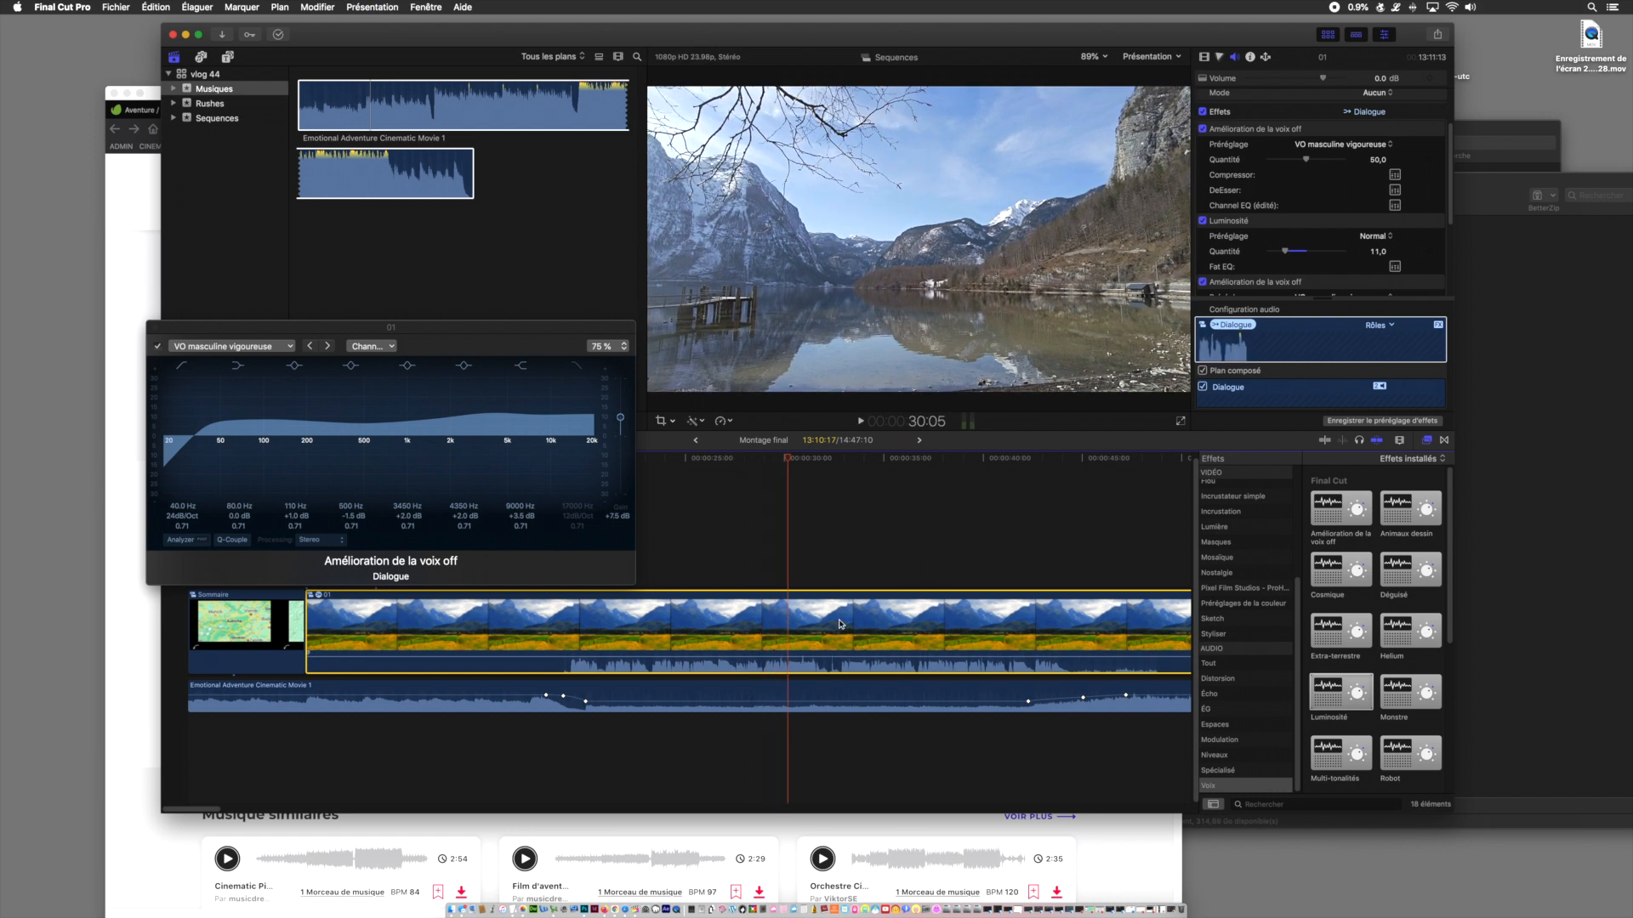
pyautogui.click(1411, 127)
pyautogui.write('5')
pyautogui.press('Return')
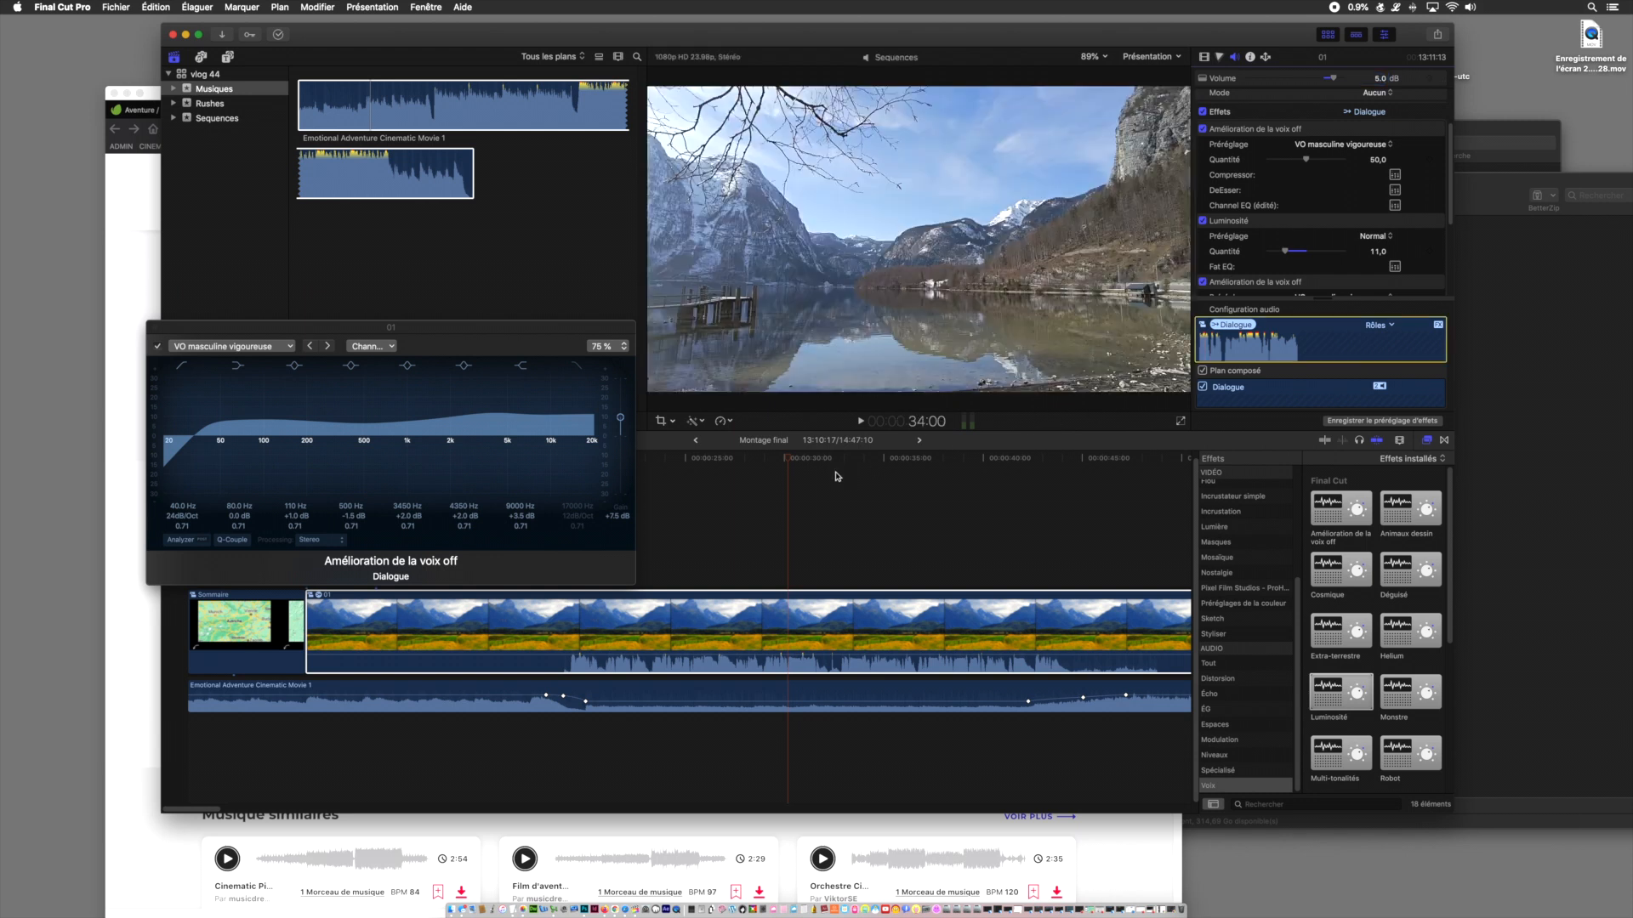
pyautogui.click(783, 460)
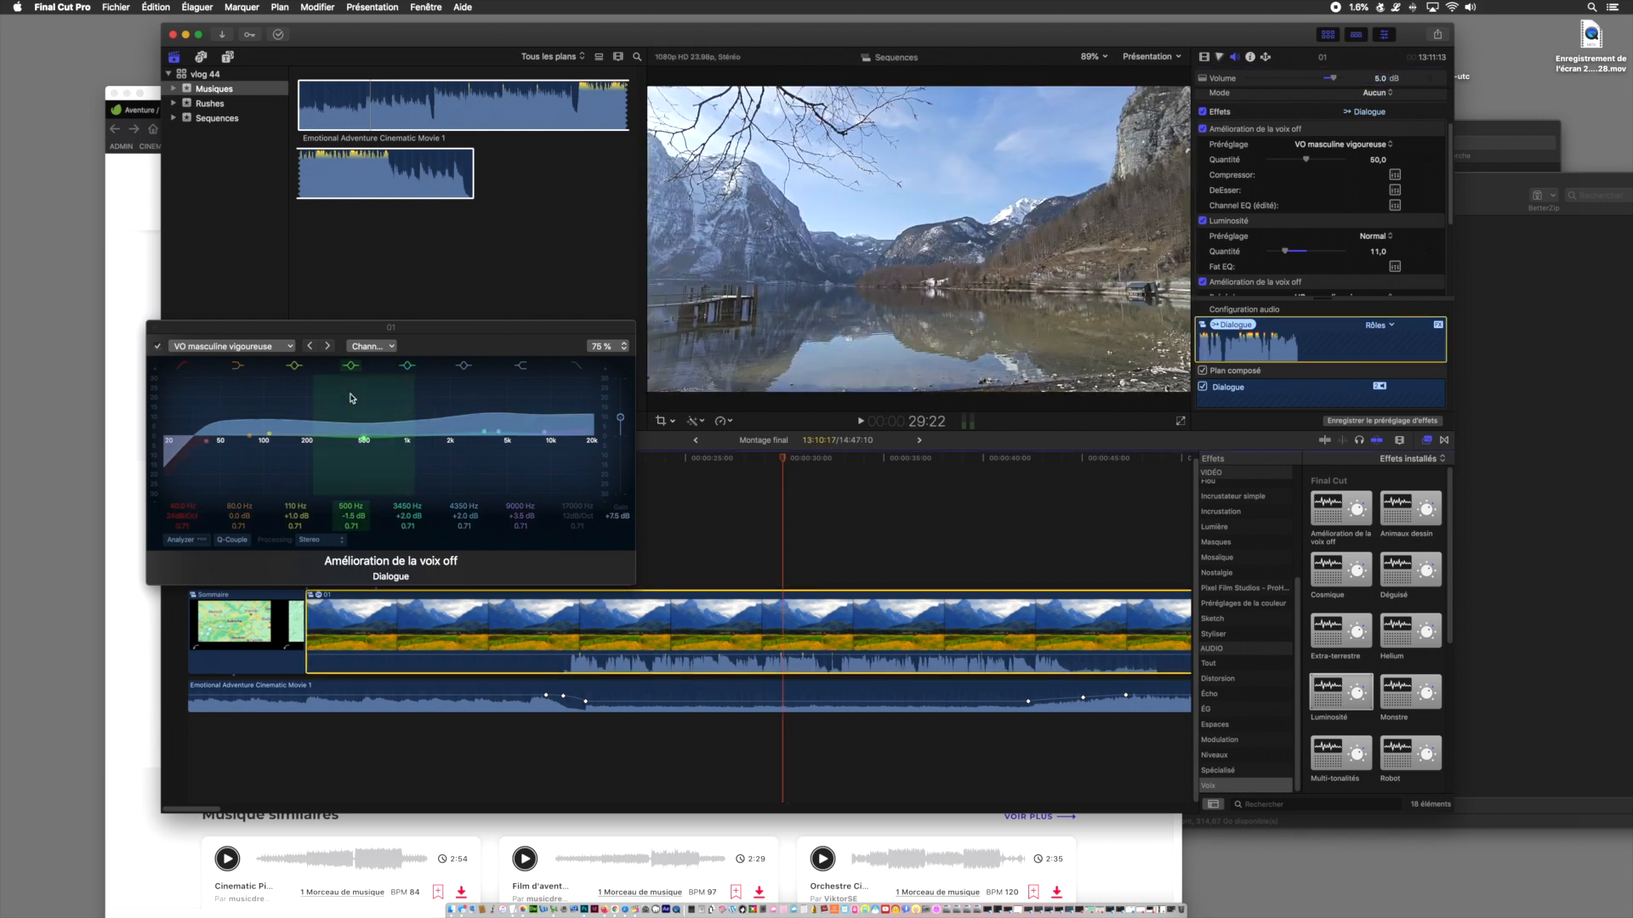
pyautogui.click(155, 330)
# - Play the start of the dialogue around 19 seconds with clip 01's audio effects disabled and again with them enabled
pyautogui.moveTo(629, 462); pyautogui.dragTo(571, 462)
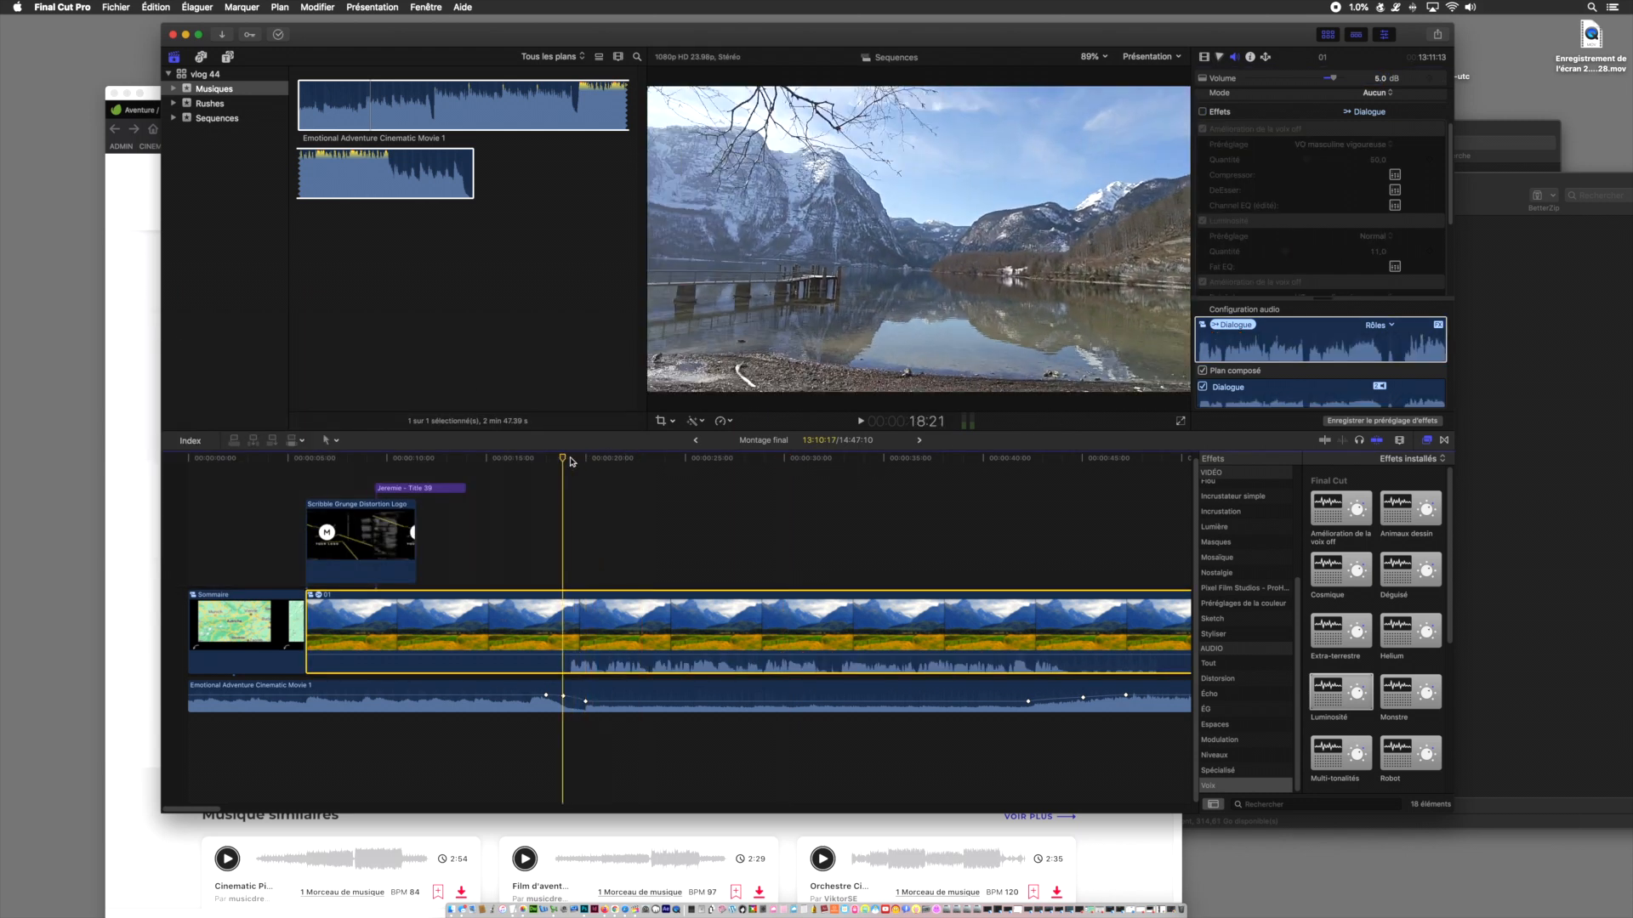
pyautogui.press('space')
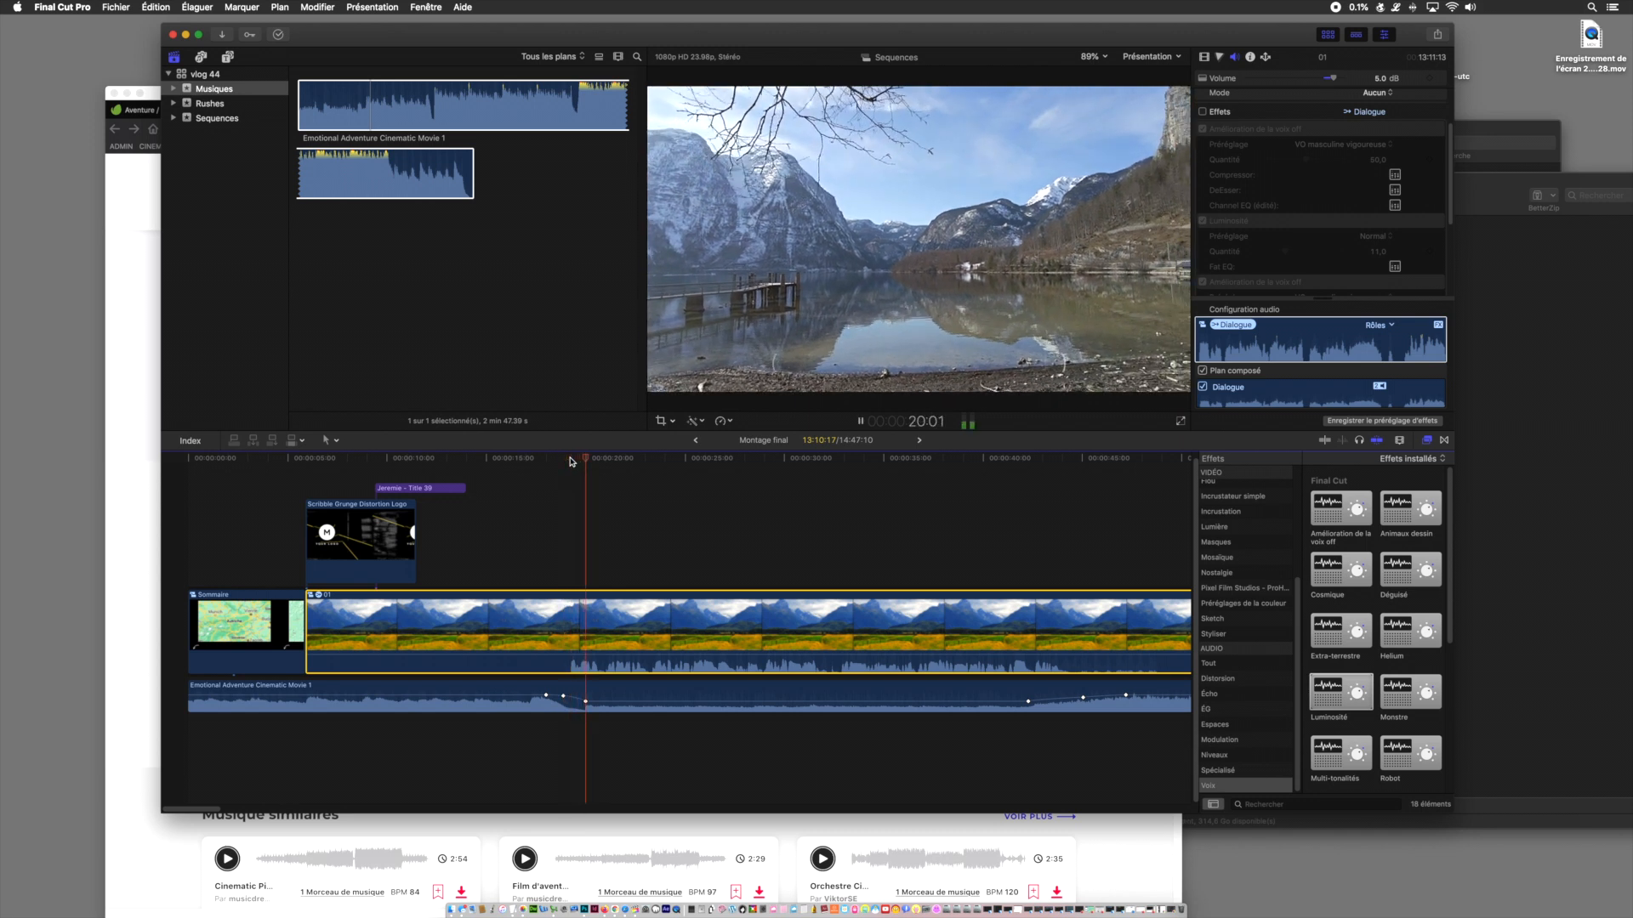
pyautogui.press('space')
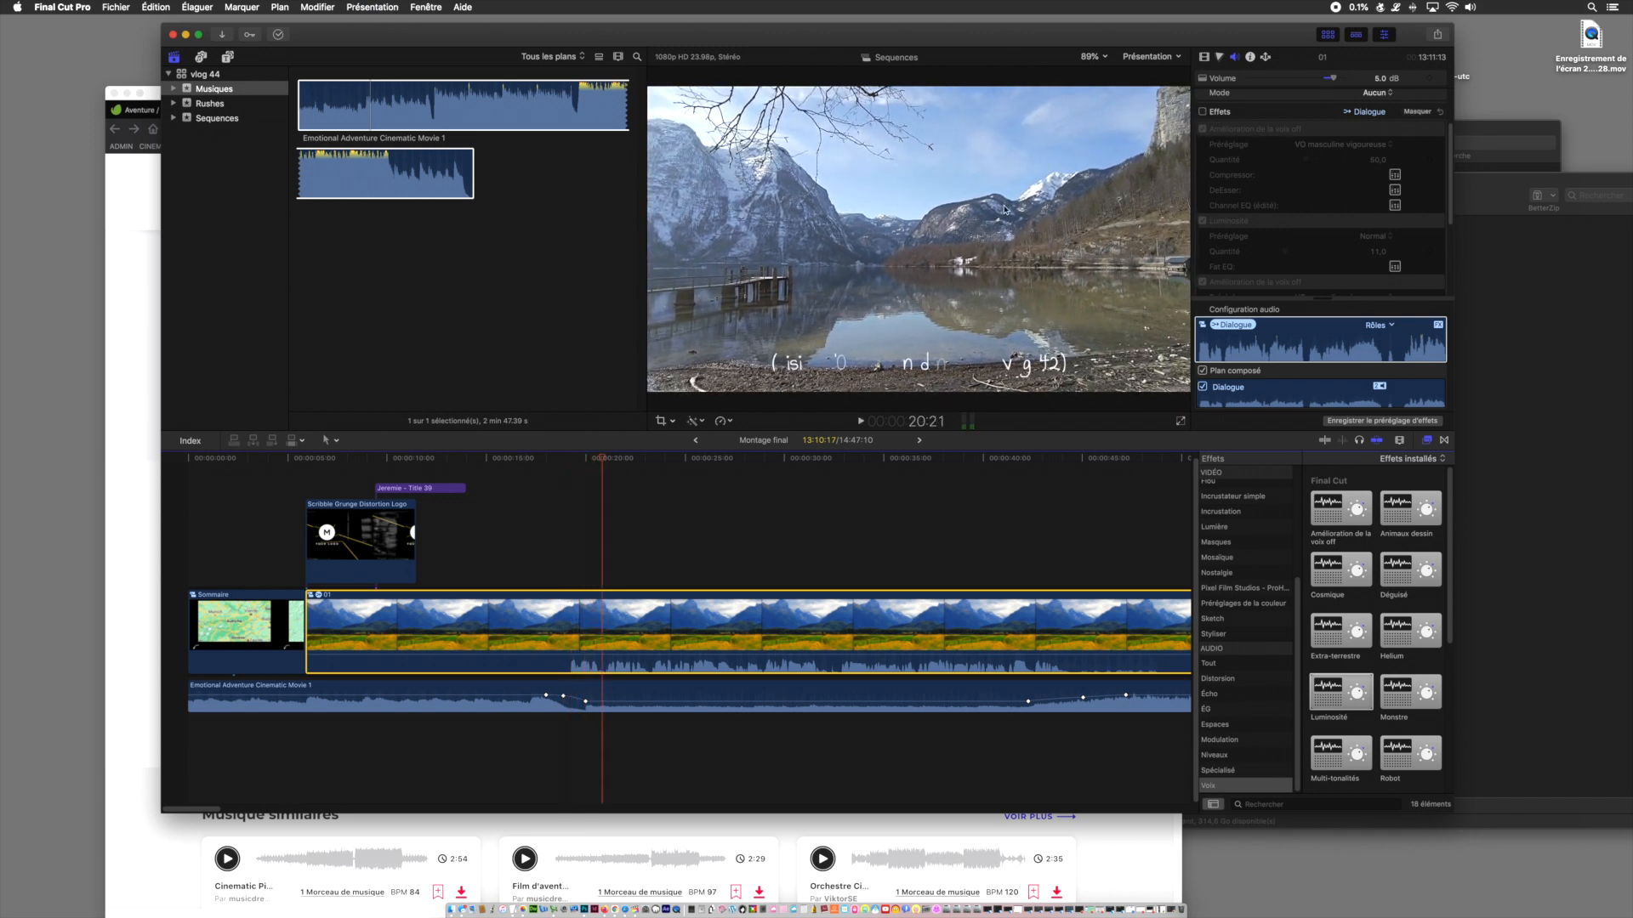
pyautogui.click(580, 460)
pyautogui.press('space')
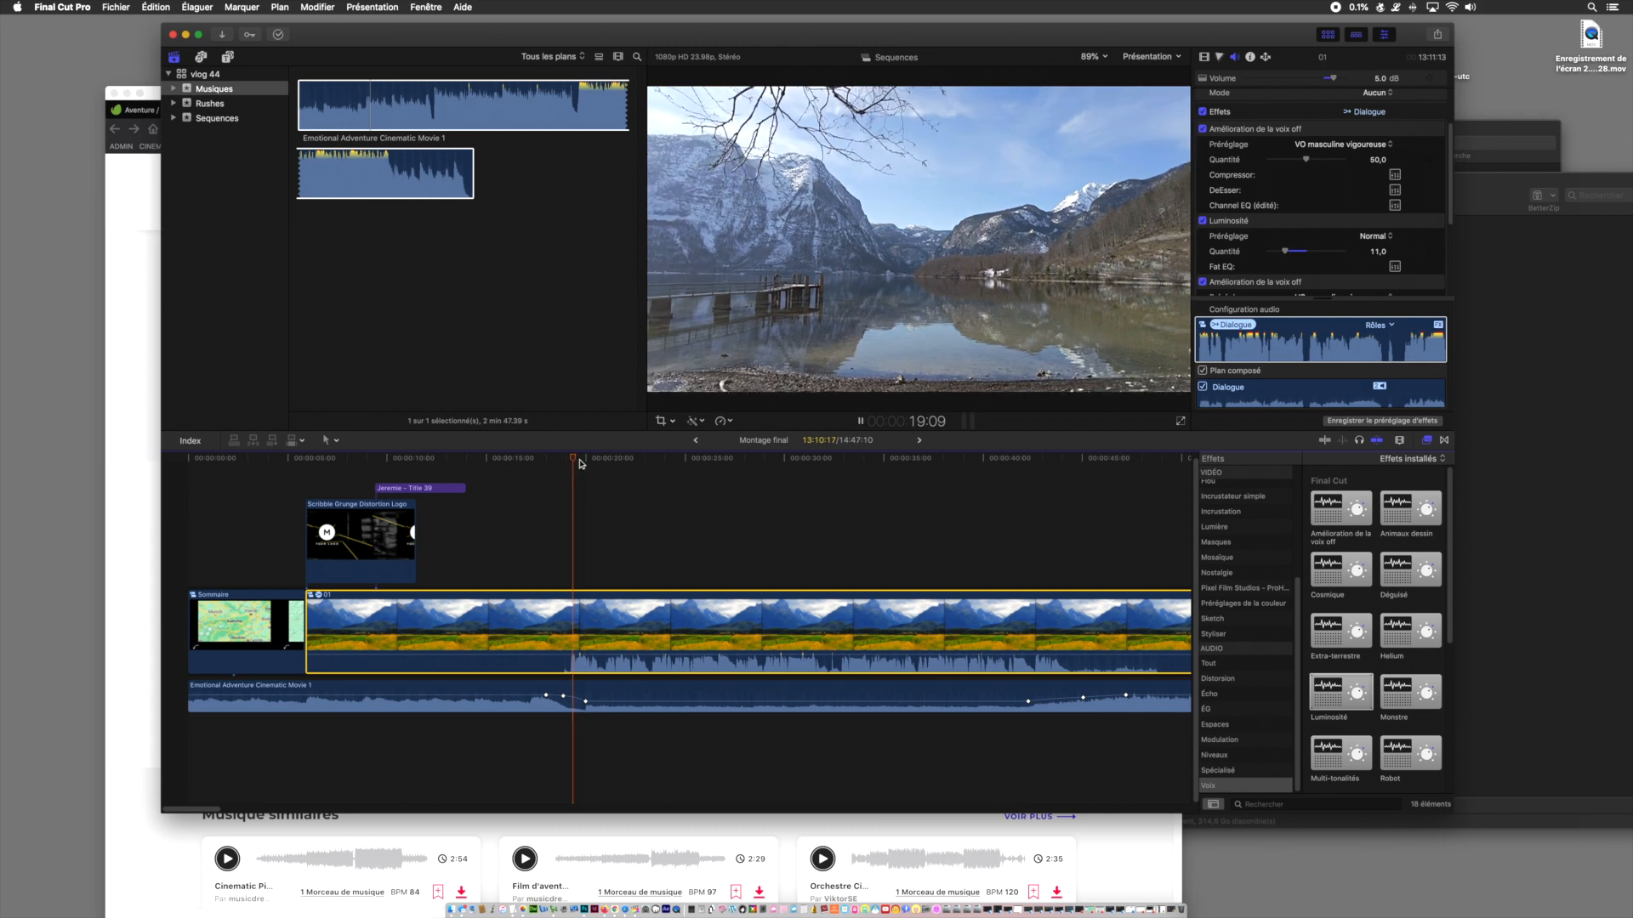
pyautogui.press('space')
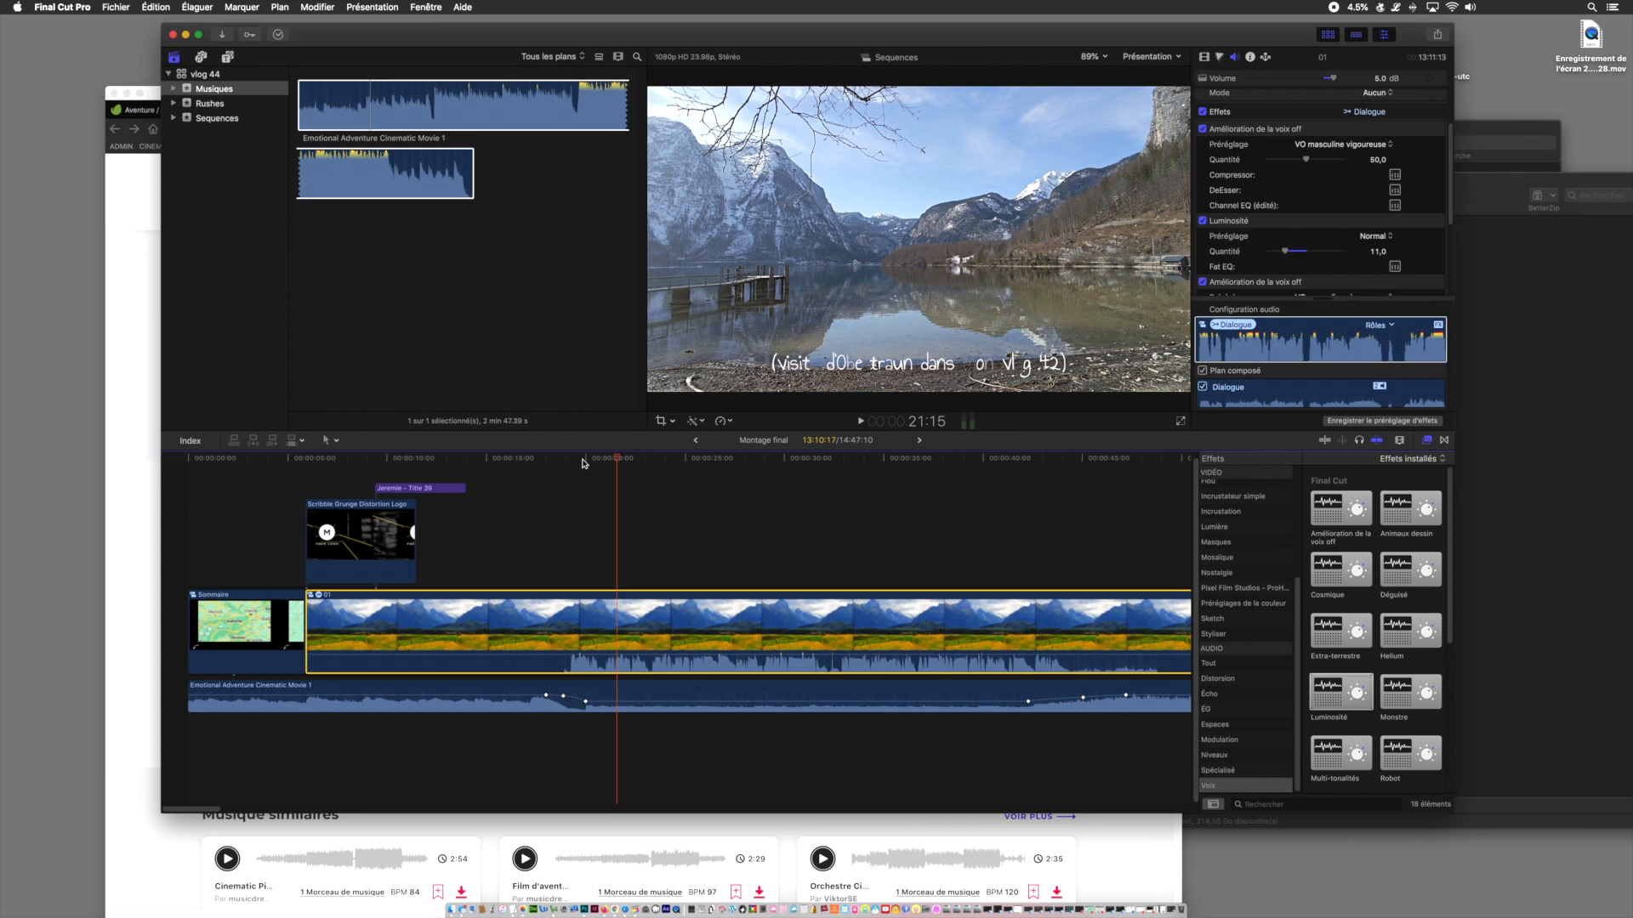
# - Switch to Firefox to bring the Envato Elements track page to the front
pyautogui.click(554, 831)
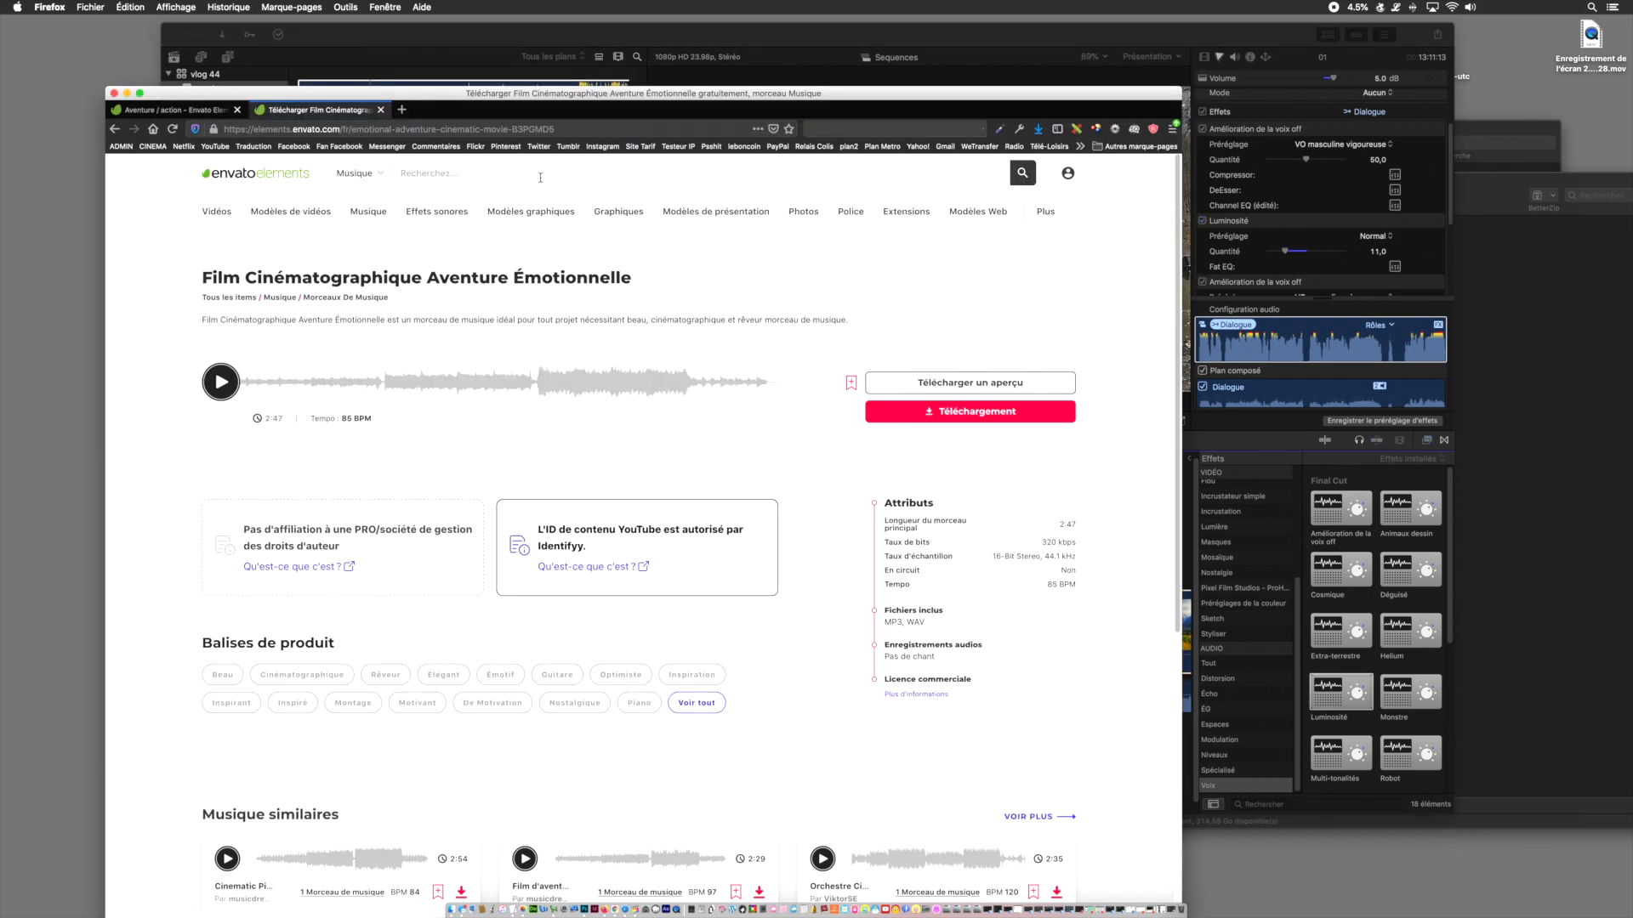
pyautogui.moveTo(572, 98); pyautogui.dragTo(601, 53)
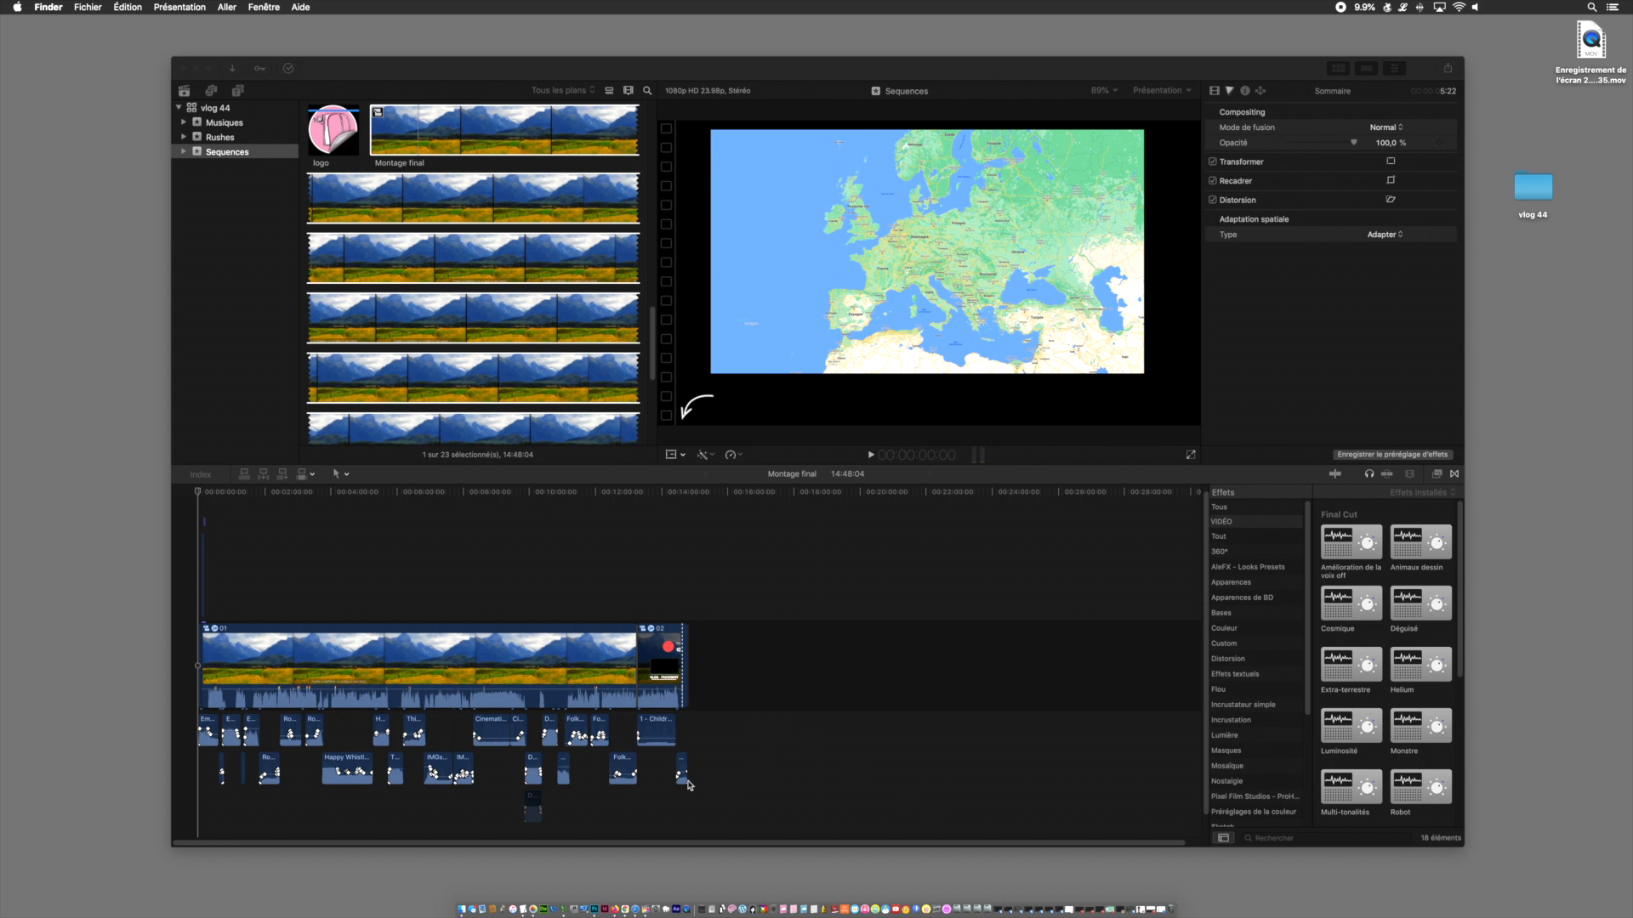
# - Examine all the music clips laid out beneath the finished Montage final timeline in Final Cut Pro
pyautogui.click(275, 715)
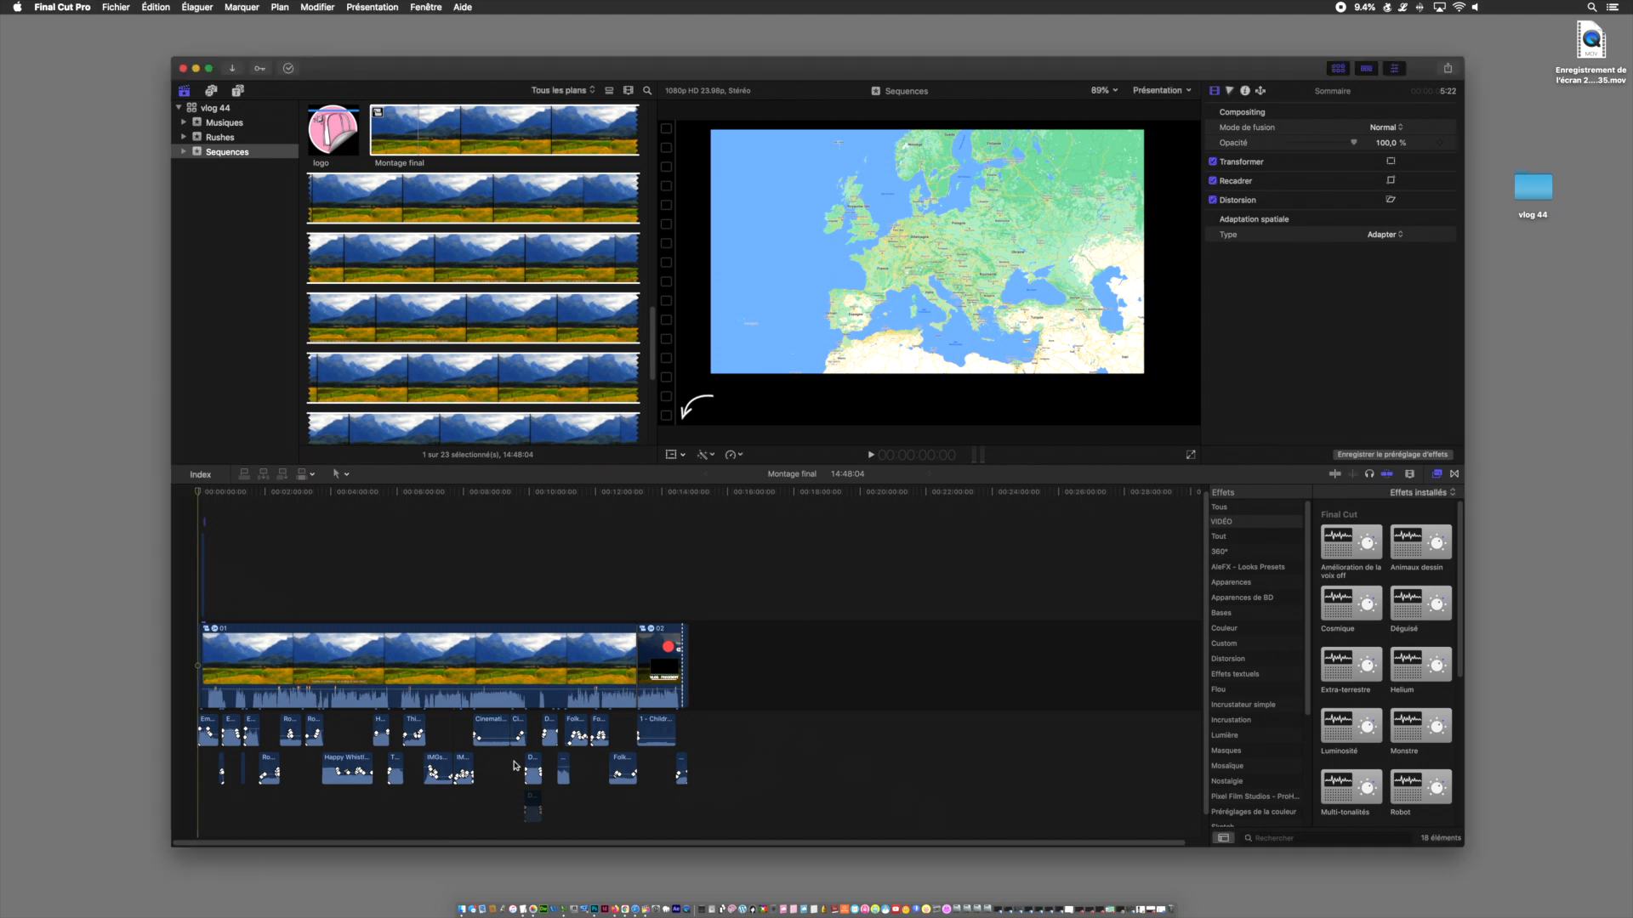
pyautogui.moveTo(705, 822); pyautogui.dragTo(313, 574)
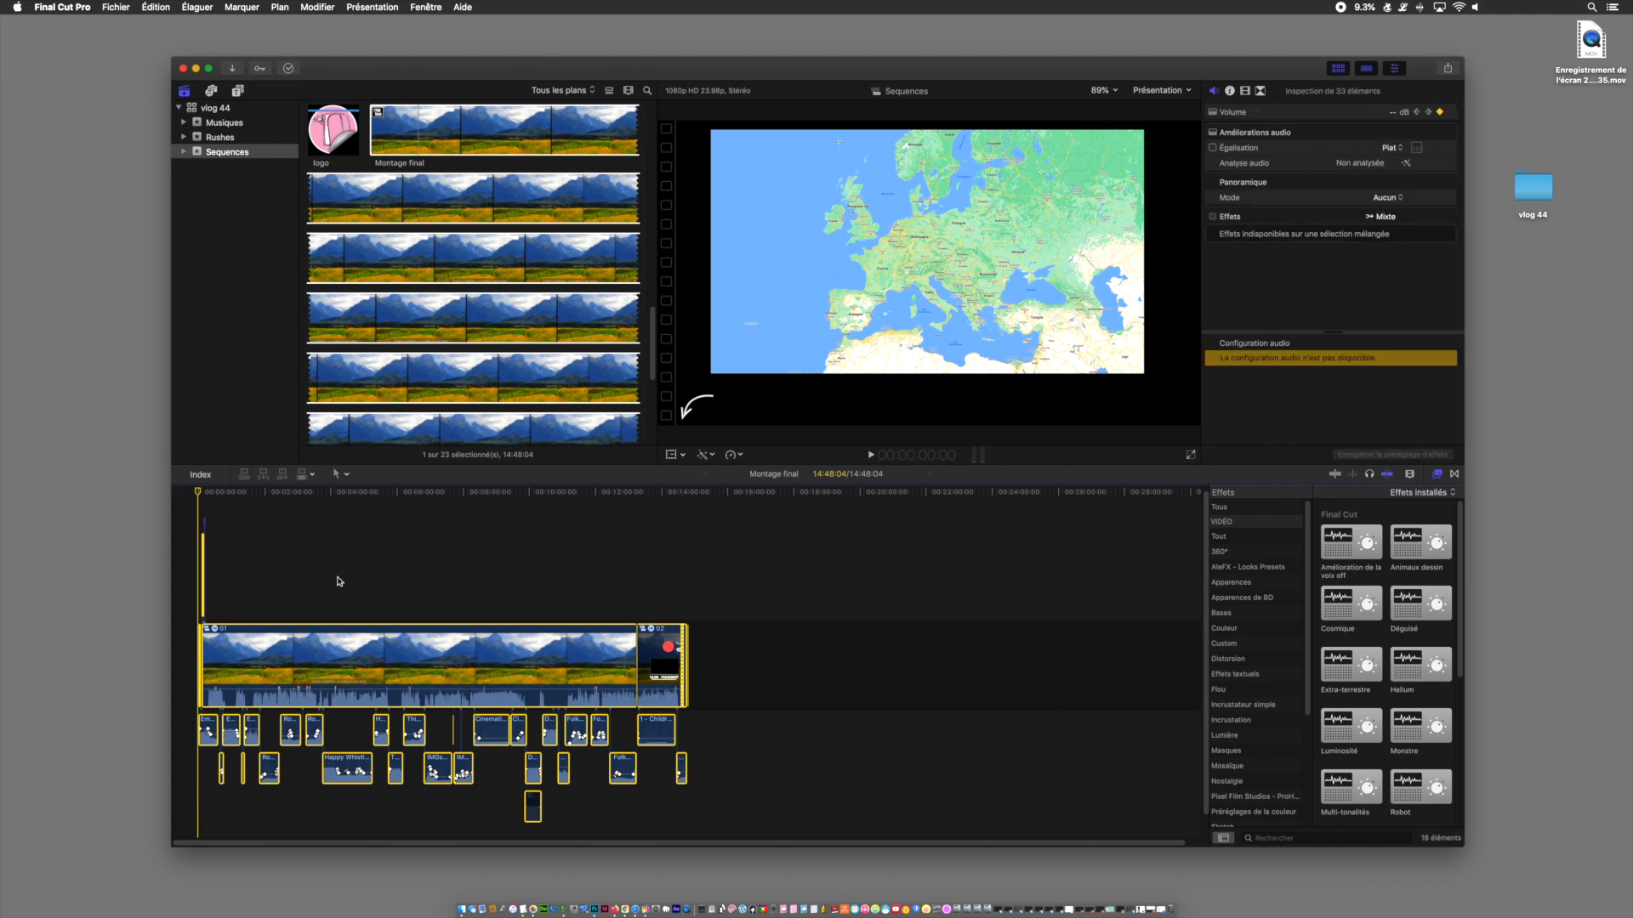
pyautogui.press('super+equal')
pyautogui.press('super+equal')
pyautogui.press('super+equal')
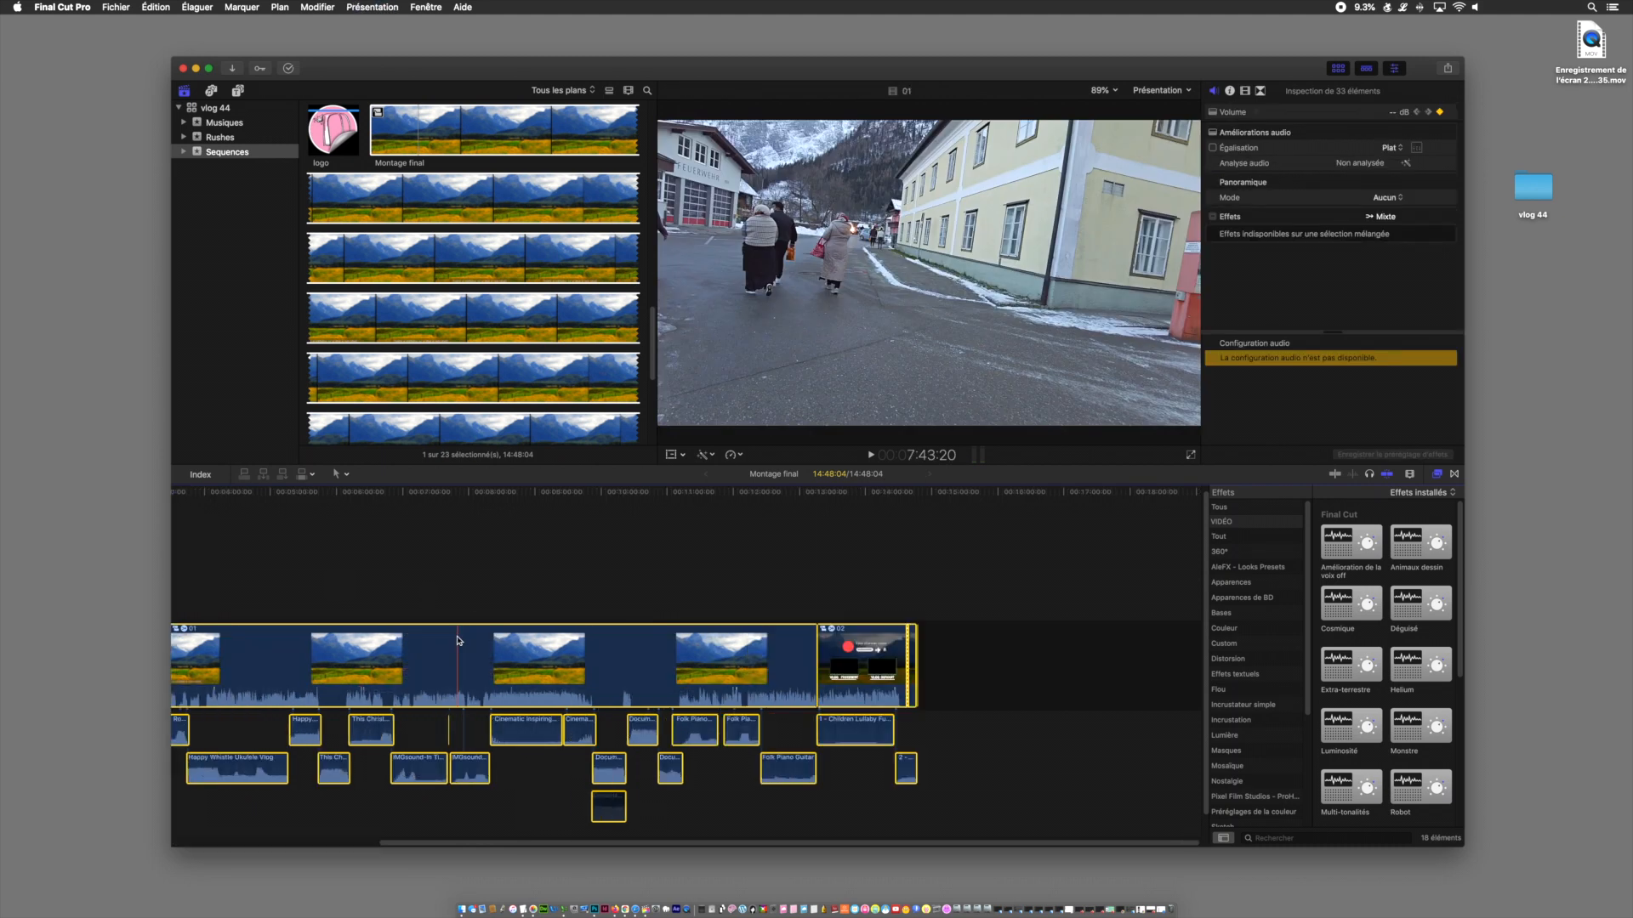
pyautogui.hscroll(-9, 457, 641)
pyautogui.hscroll(-10, 457, 641)
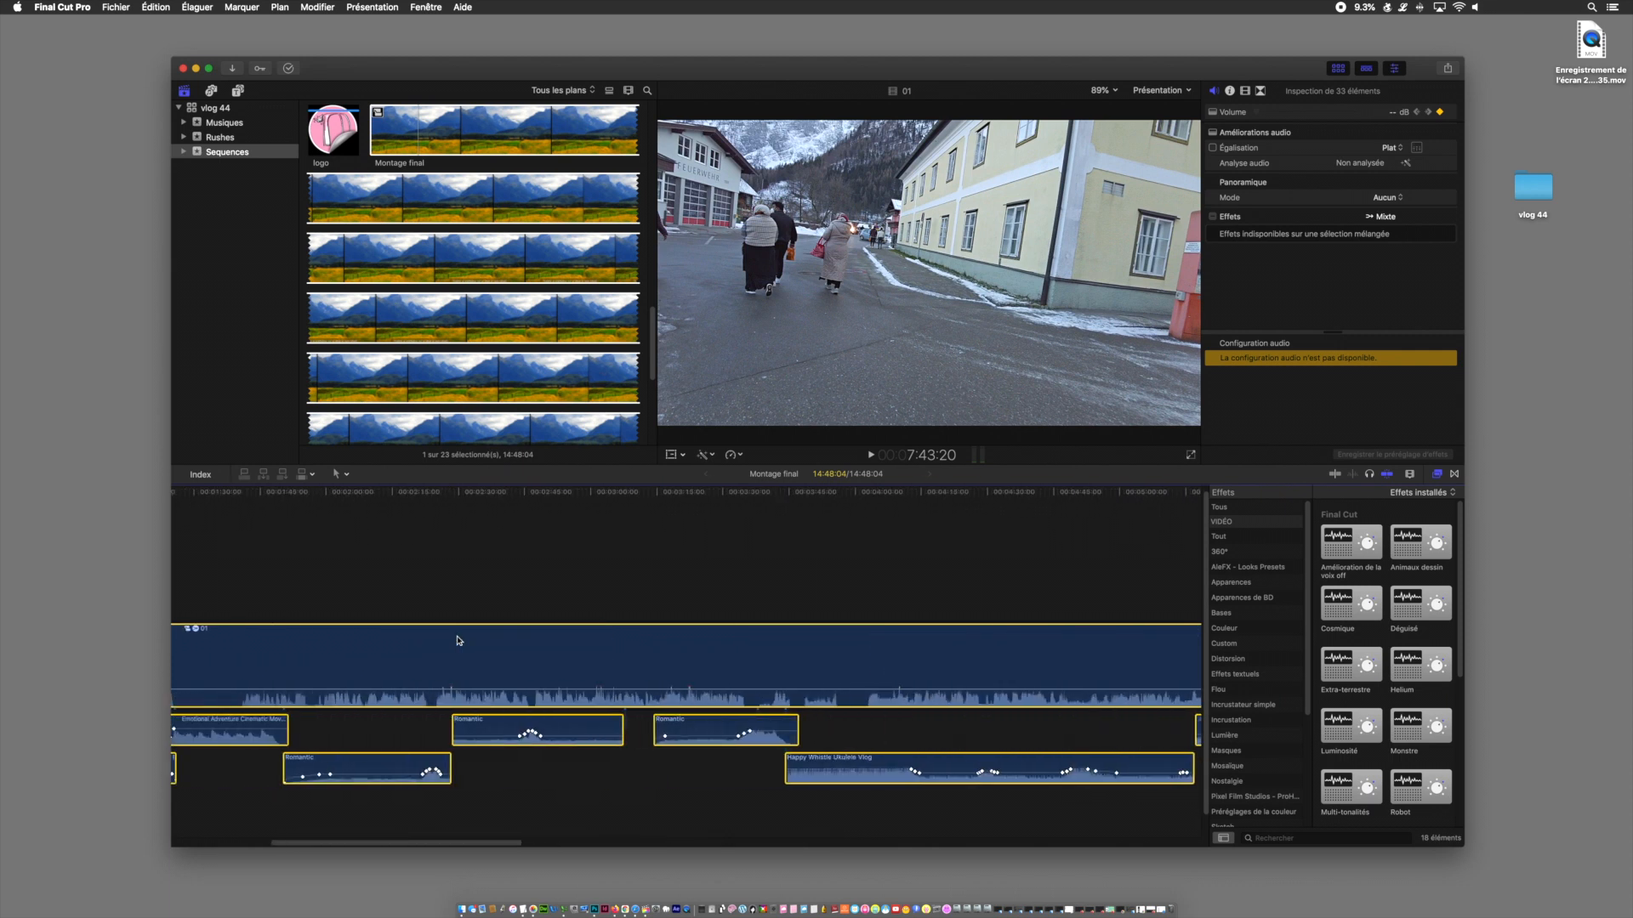
pyautogui.click(380, 533)
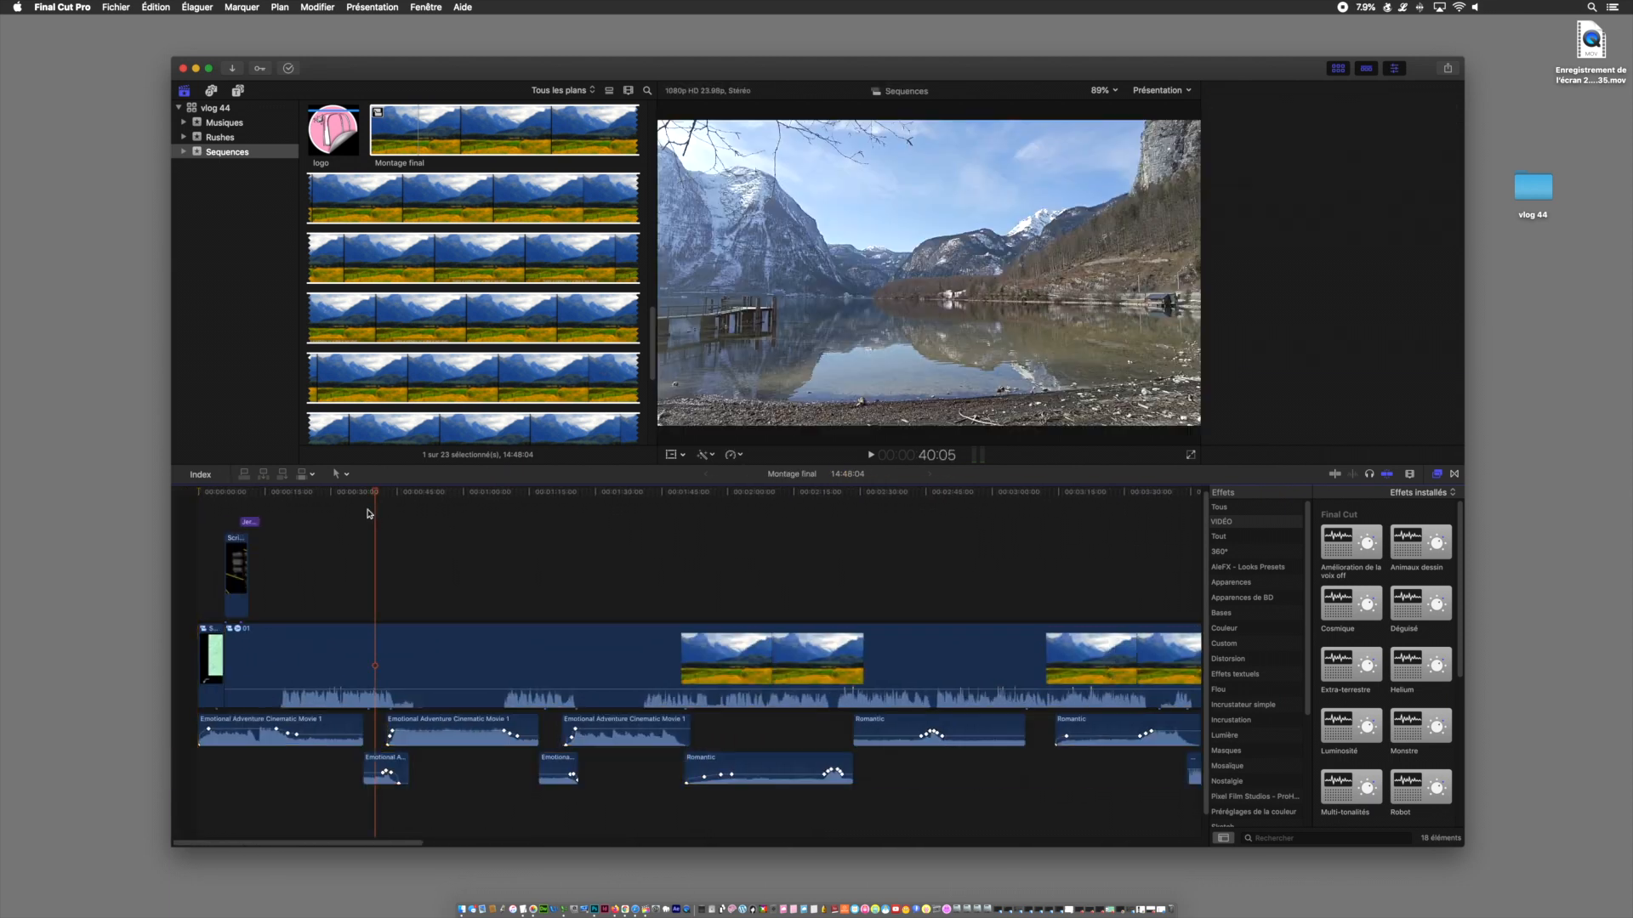
# - Play back the montage from the start of clip 01 until the dialogue begins, checking the music's volume drop
pyautogui.press('super+equal')
pyautogui.press('super+equal')
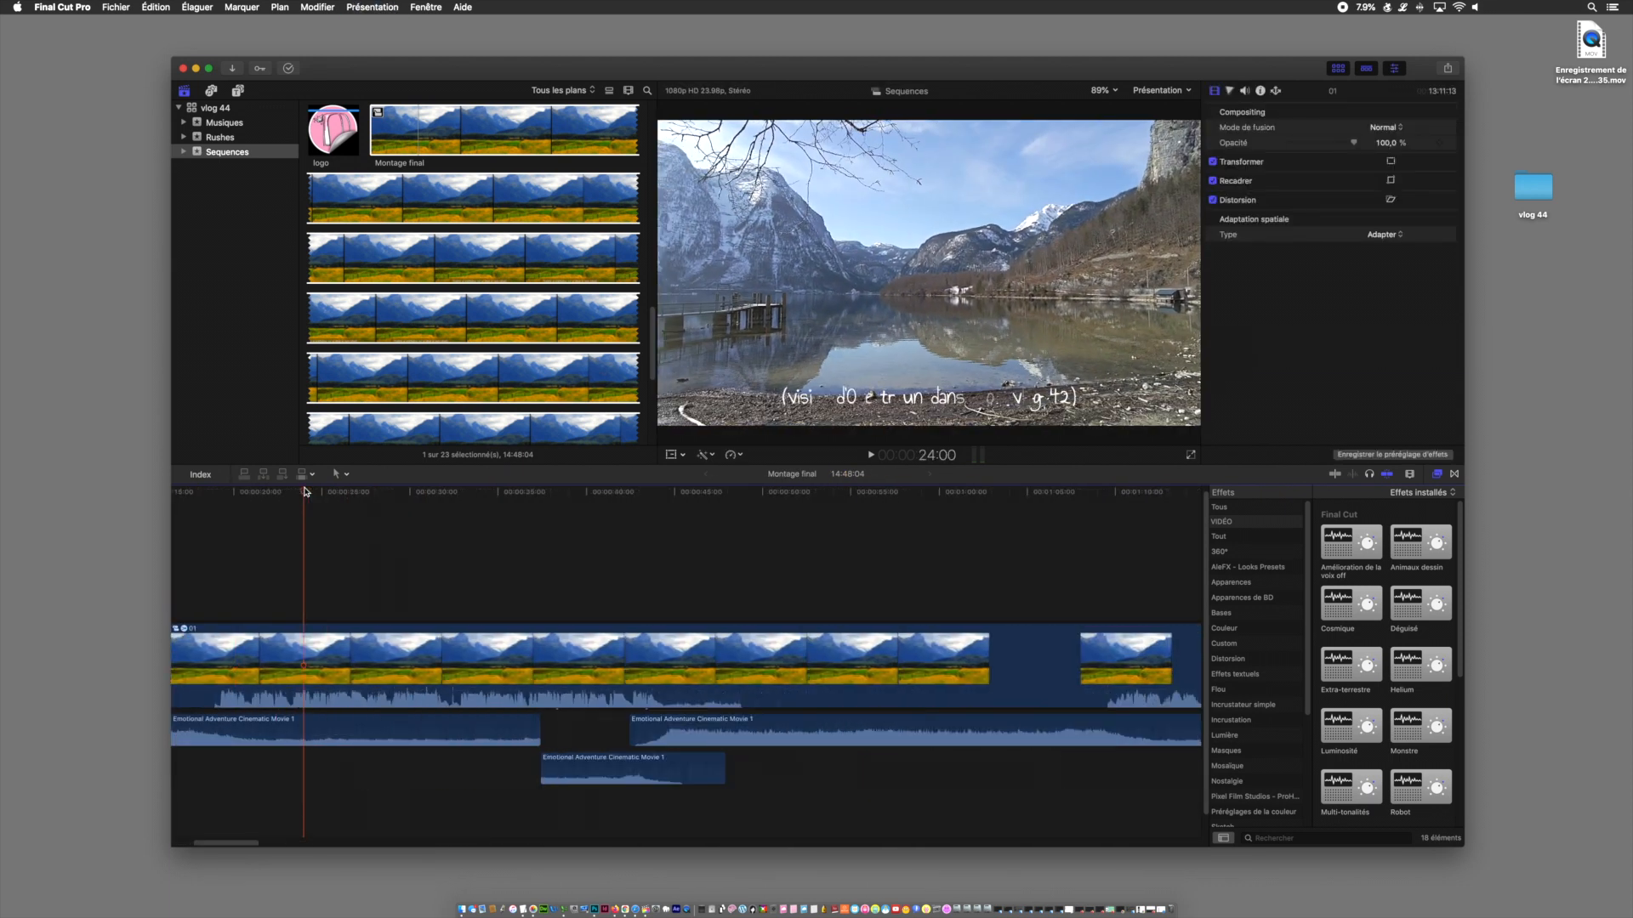
pyautogui.moveTo(420, 495); pyautogui.dragTo(357, 502)
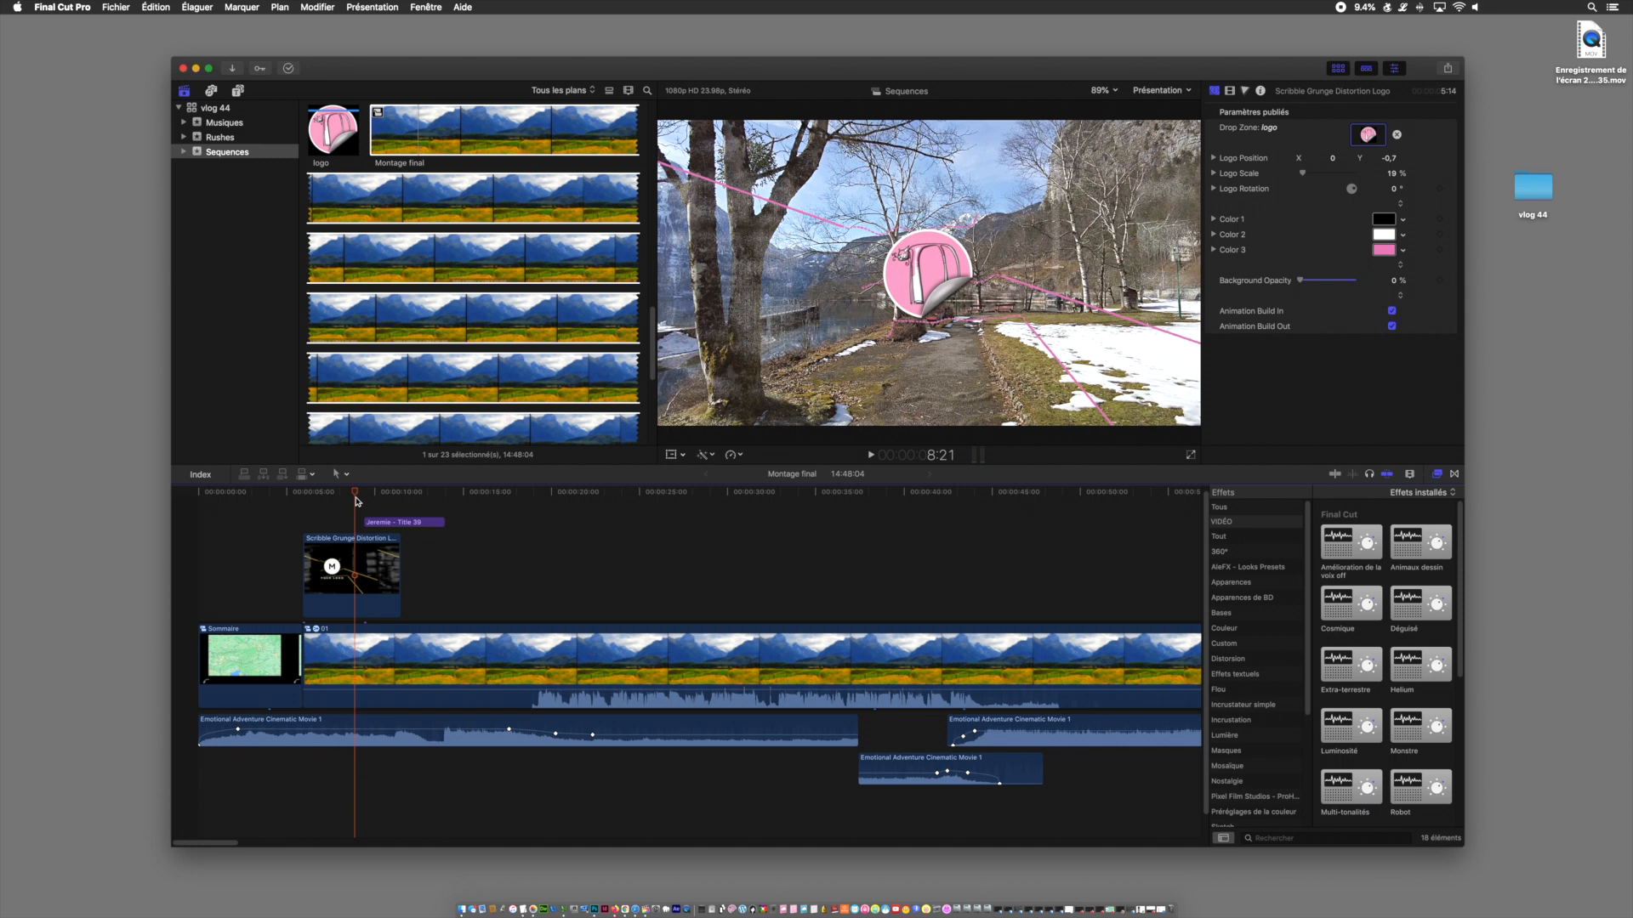
pyautogui.moveTo(357, 502); pyautogui.dragTo(303, 497)
pyautogui.press('space')
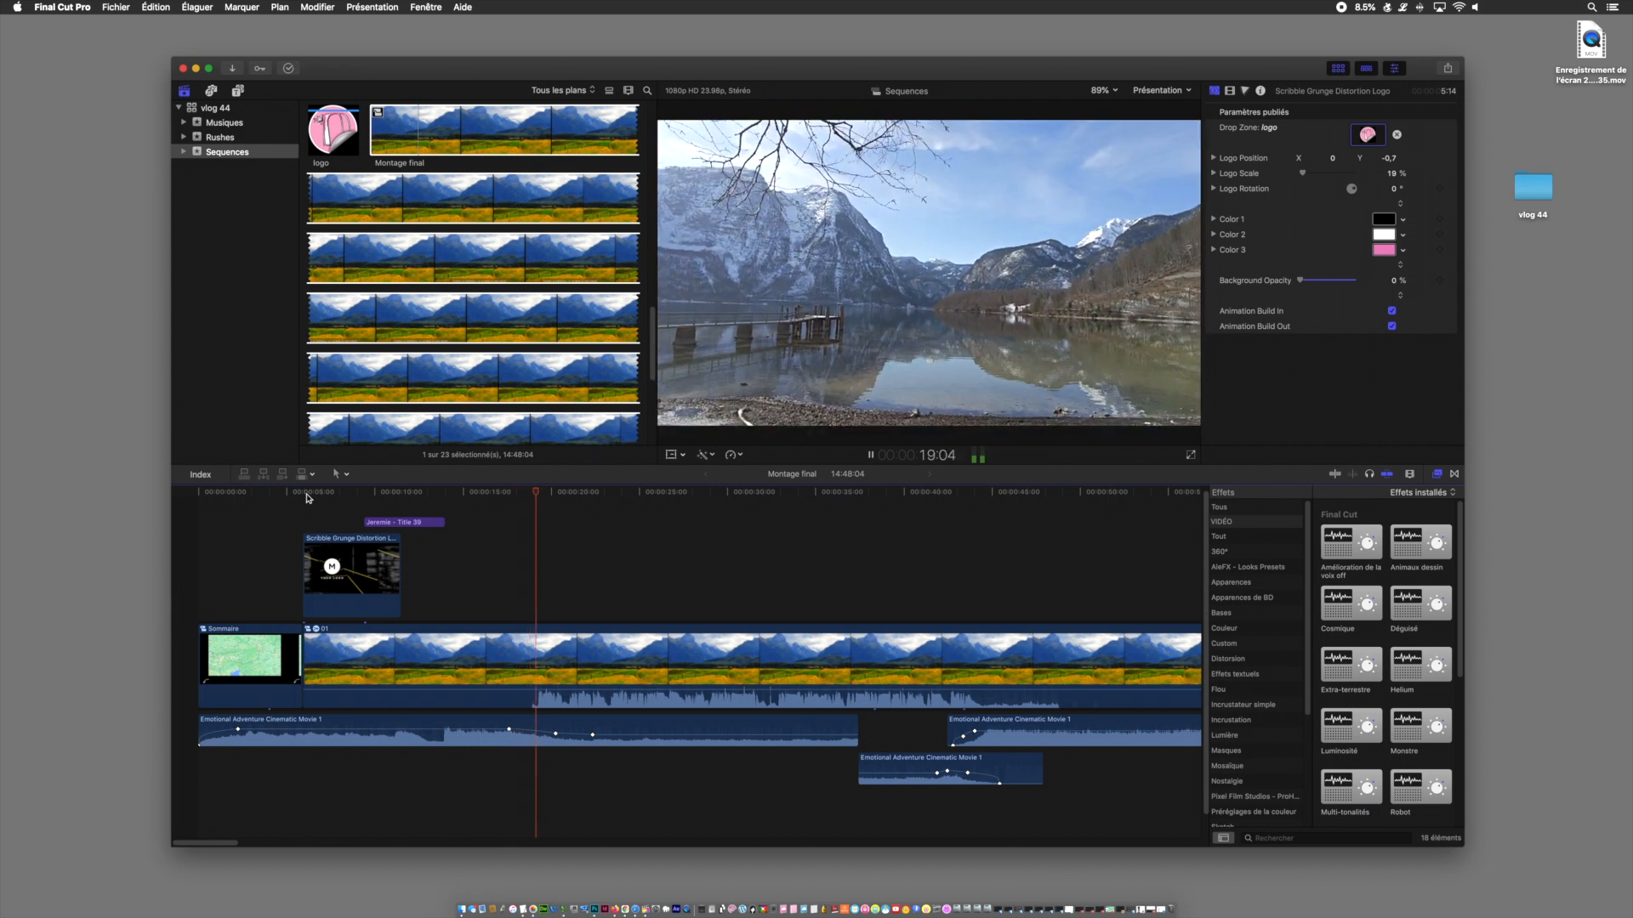
pyautogui.press('space')
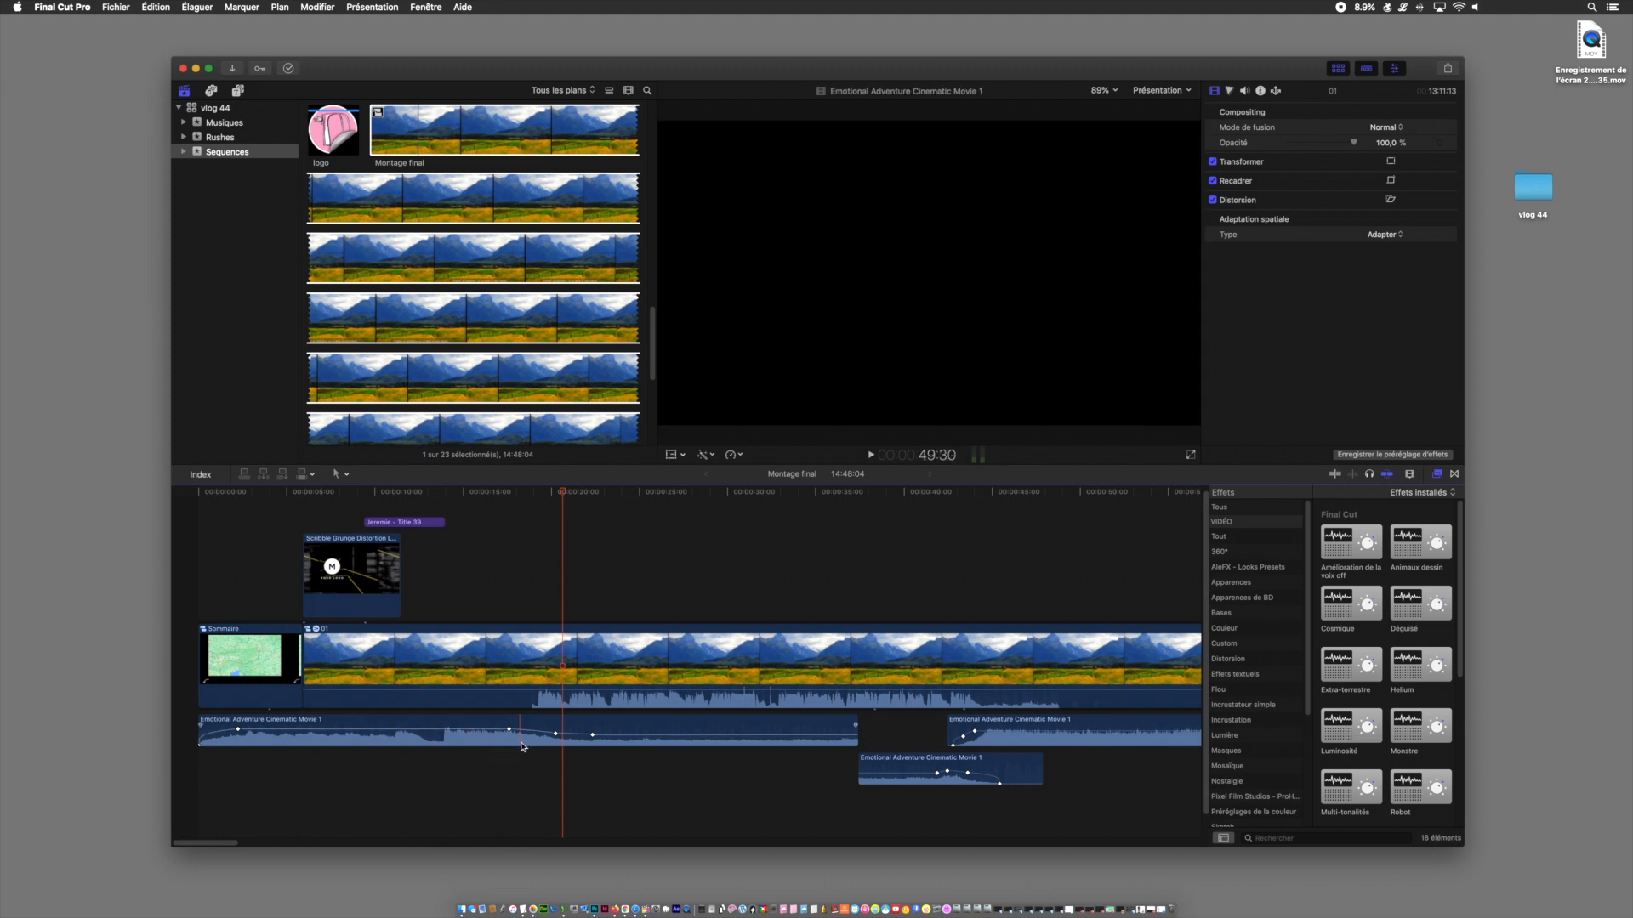
# - Review the crossfade between the overlapping Emotional Adventure Cinematic Movie 1 clips, playing it from about 41 seconds
pyautogui.hscroll(5, 527, 731)
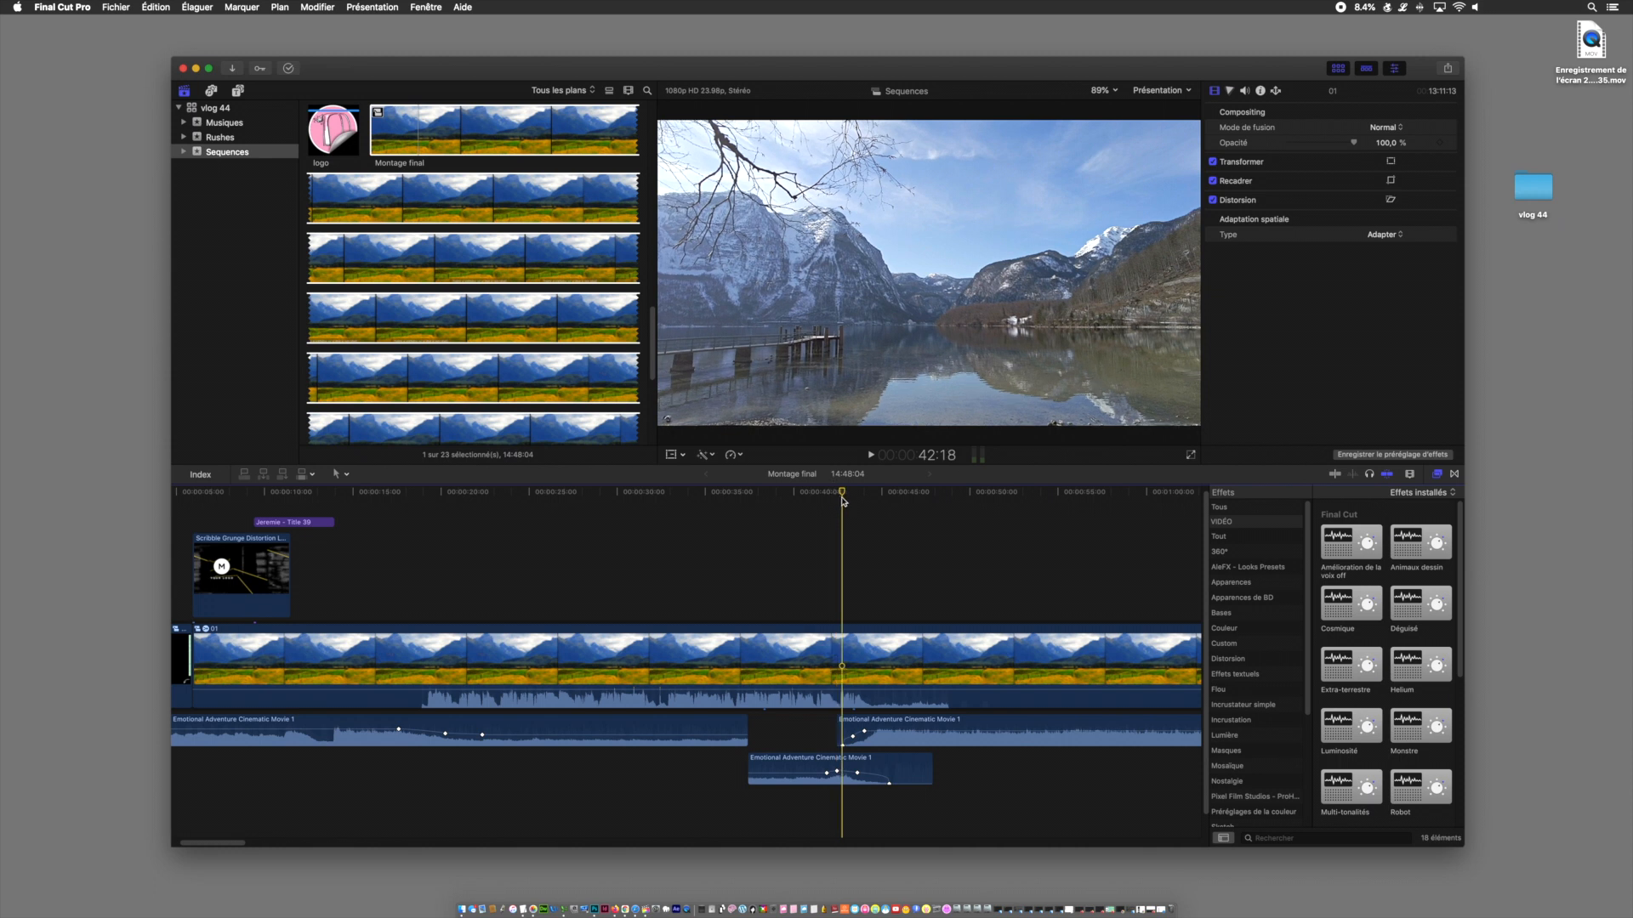
pyautogui.moveTo(847, 500); pyautogui.dragTo(901, 502)
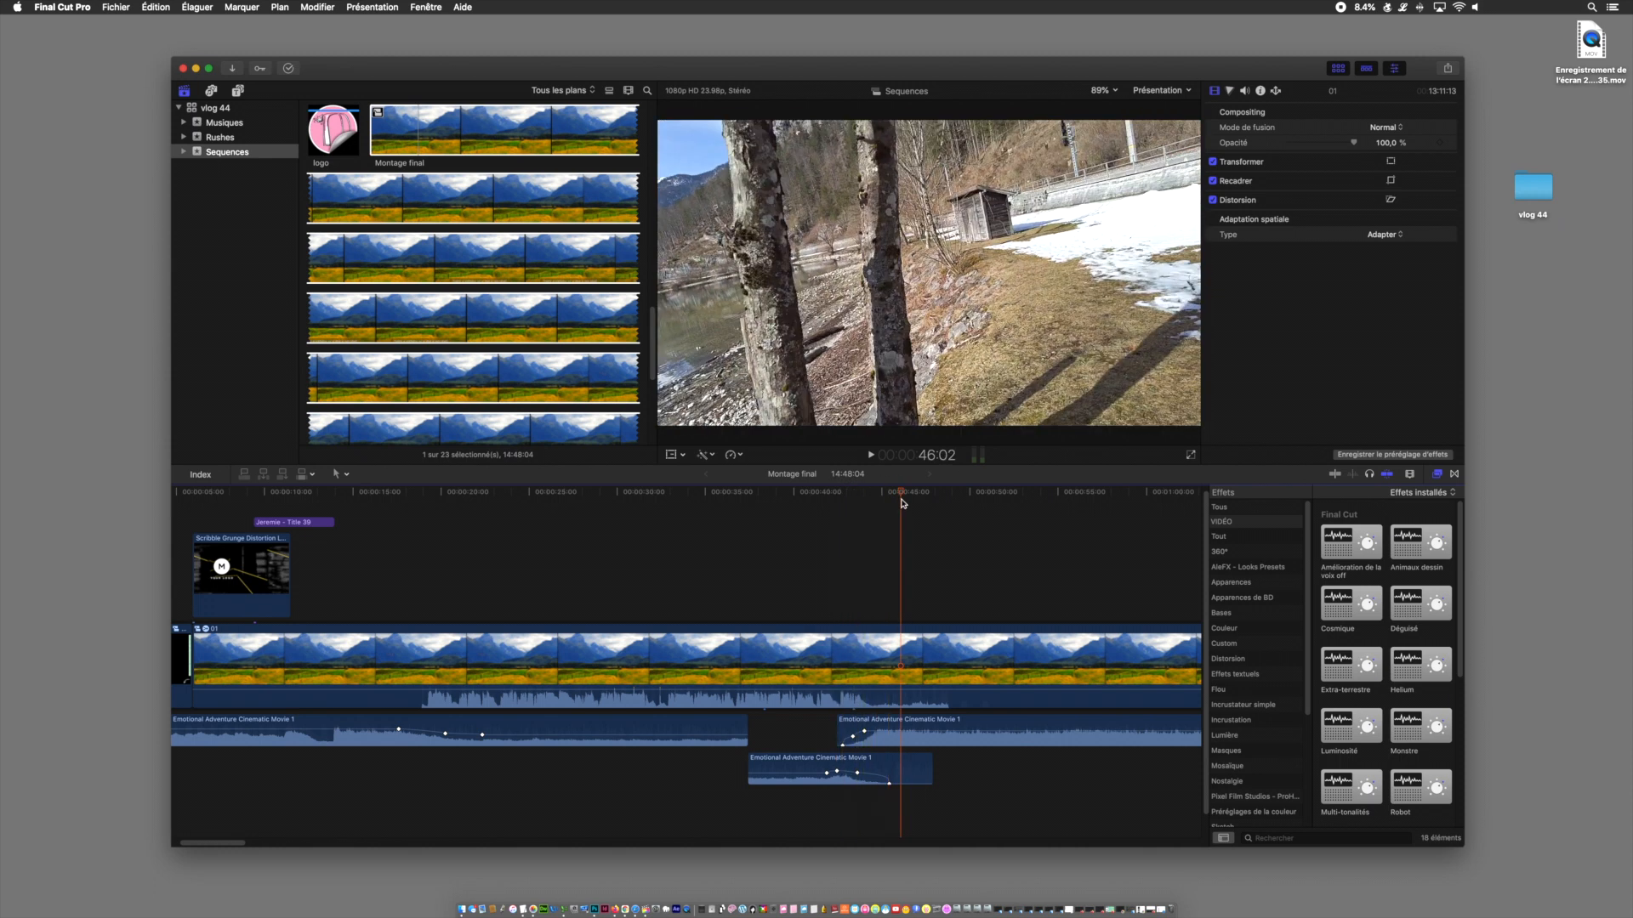
pyautogui.hscroll(10, 854, 511)
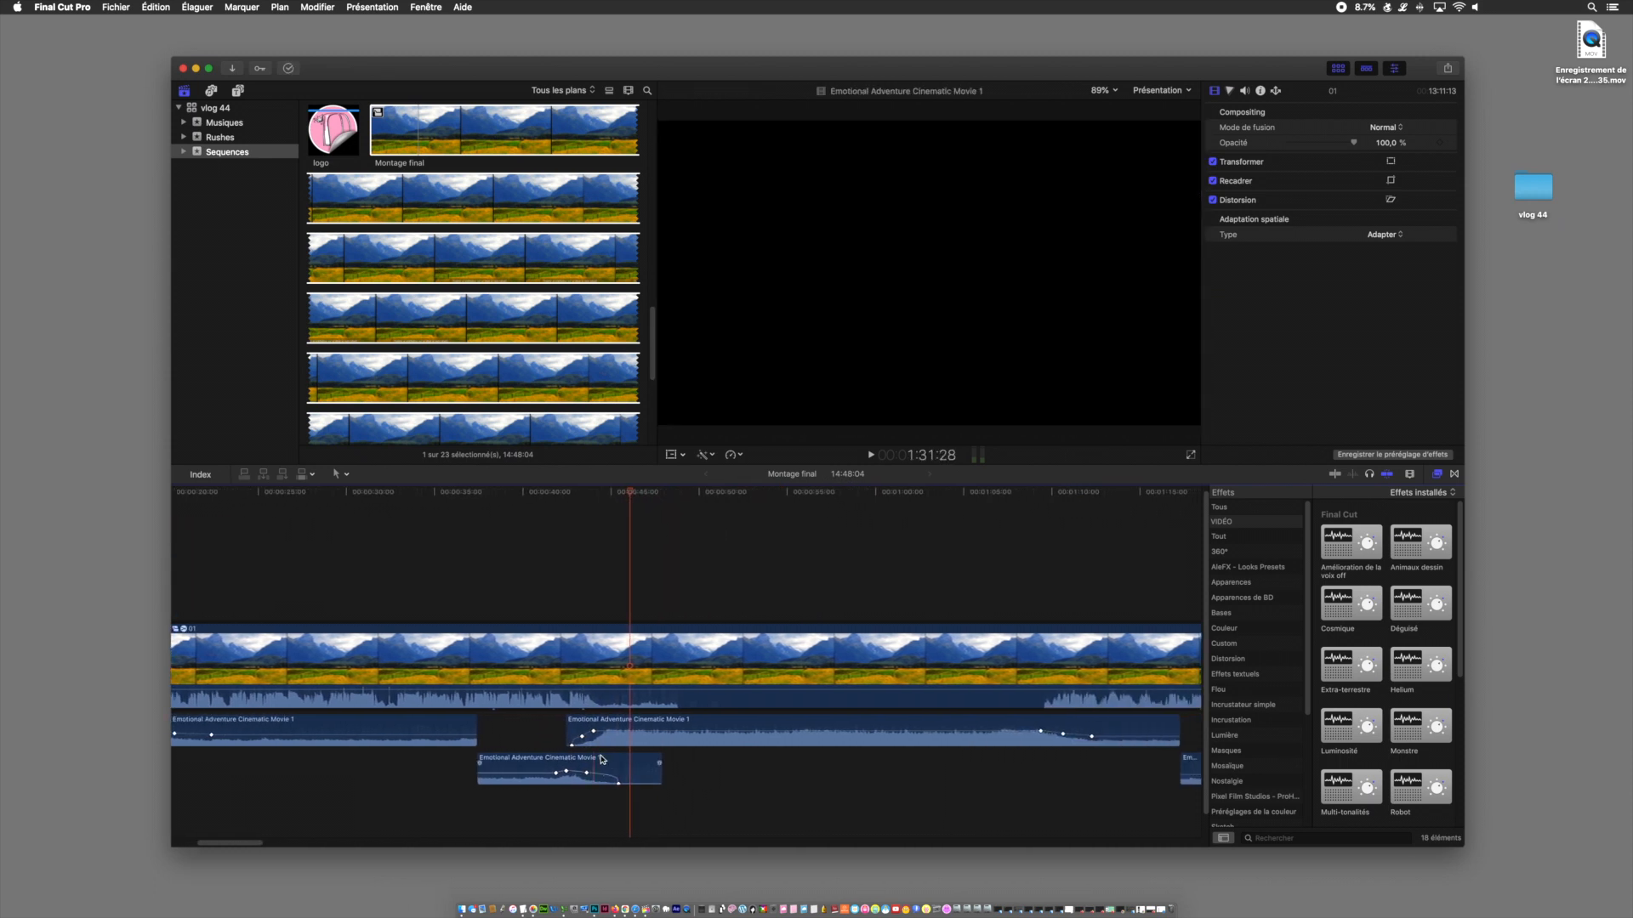
pyautogui.hscroll(-1, 570, 755)
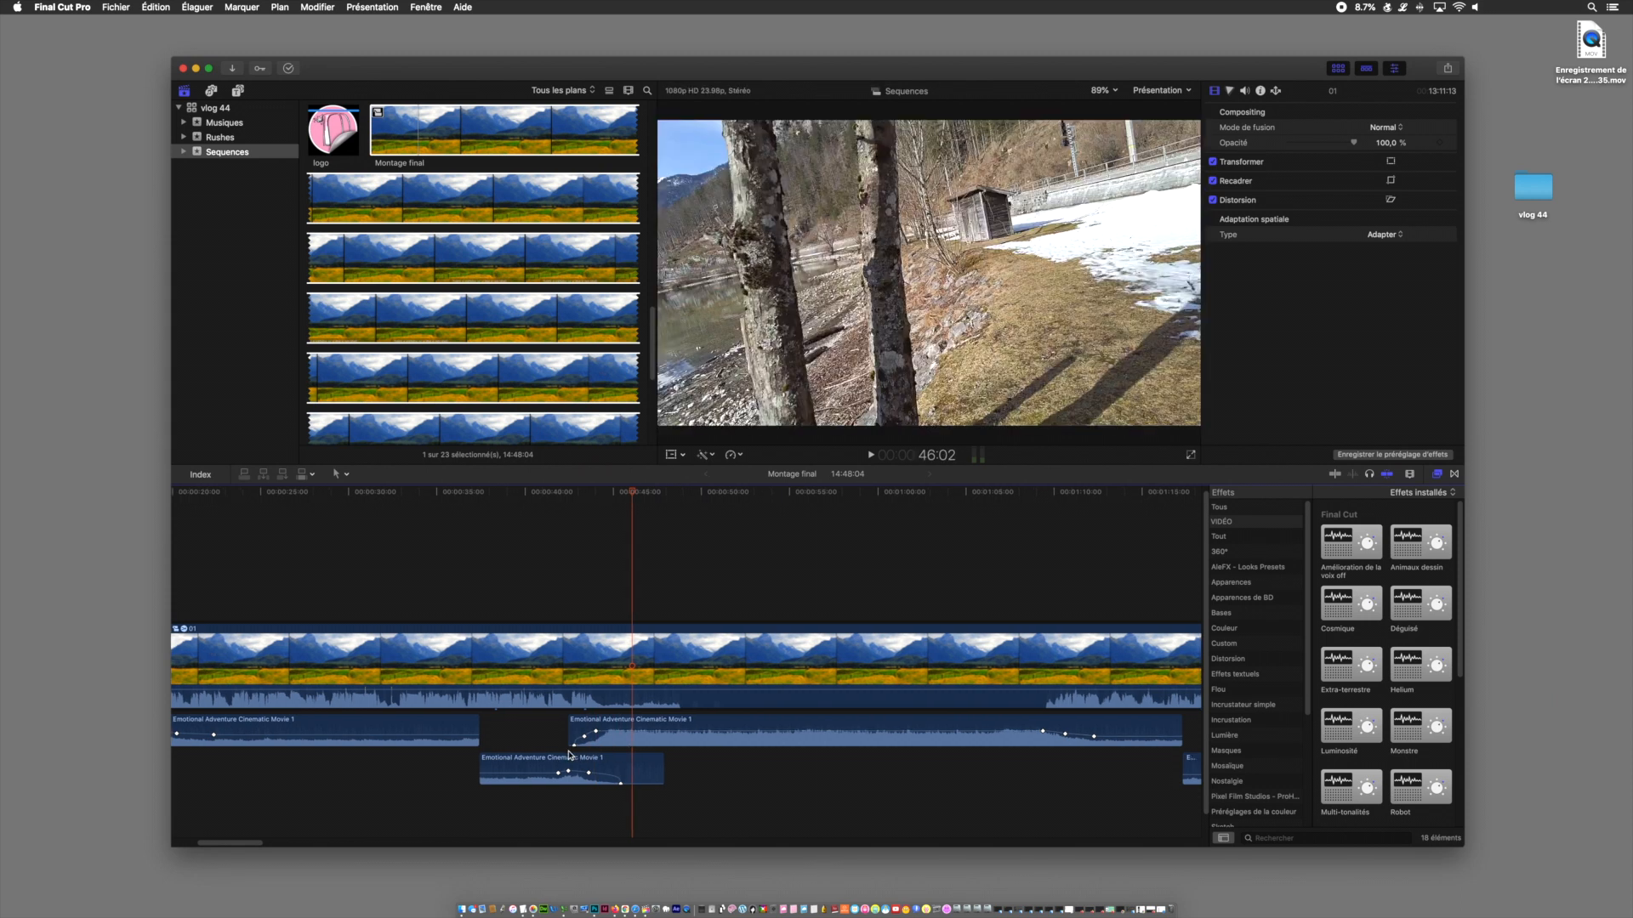
pyautogui.click(549, 494)
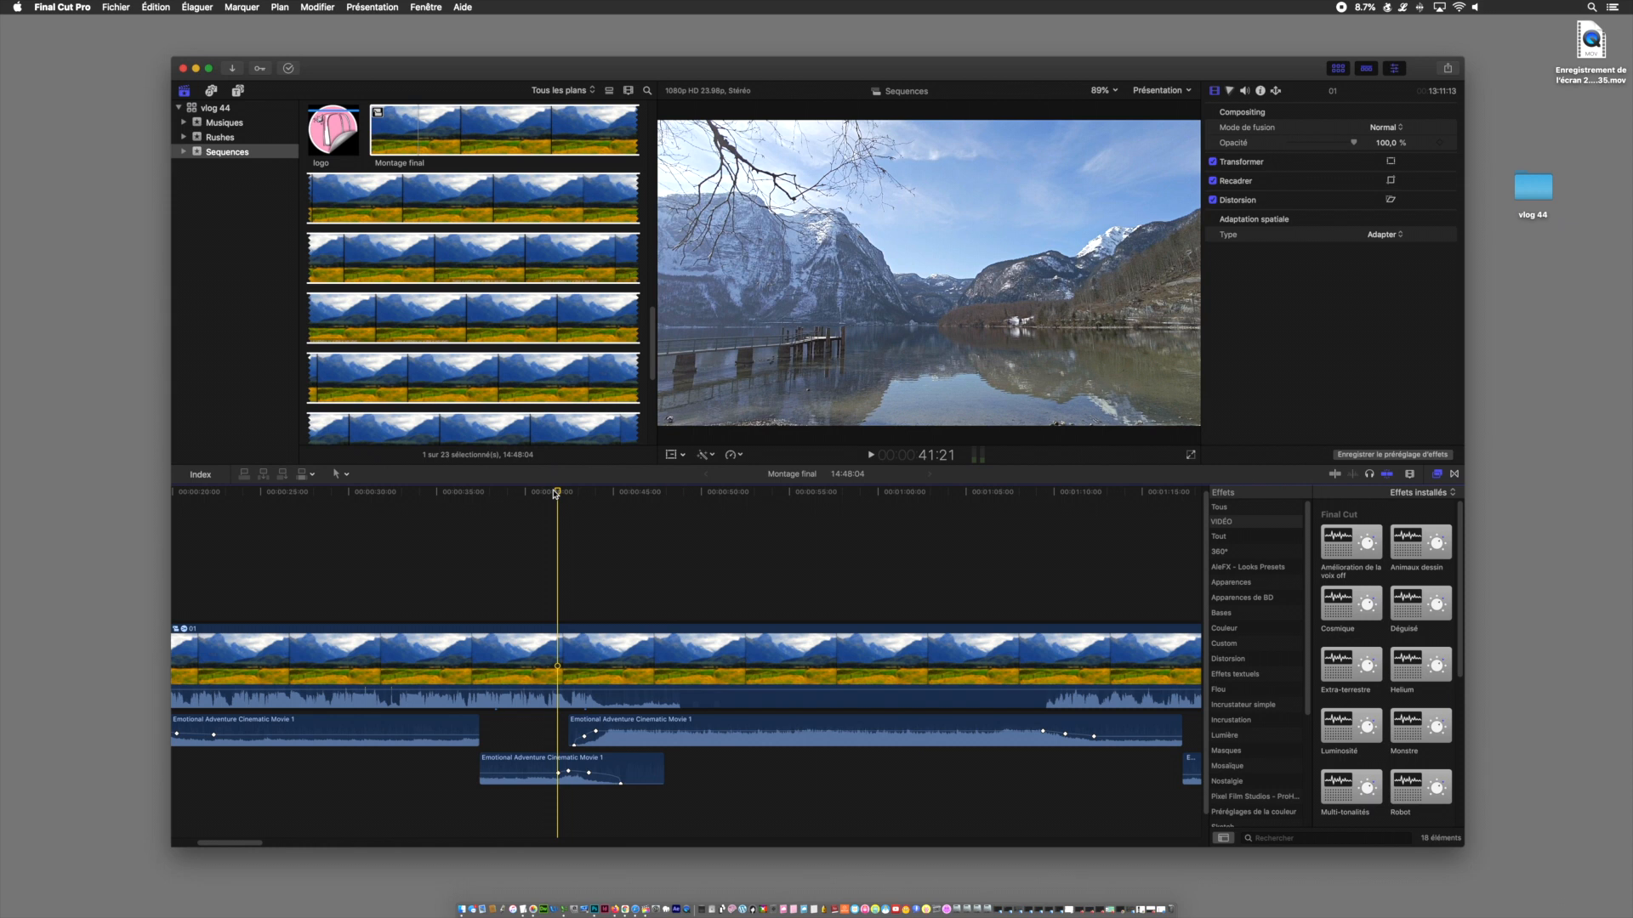
pyautogui.press('space')
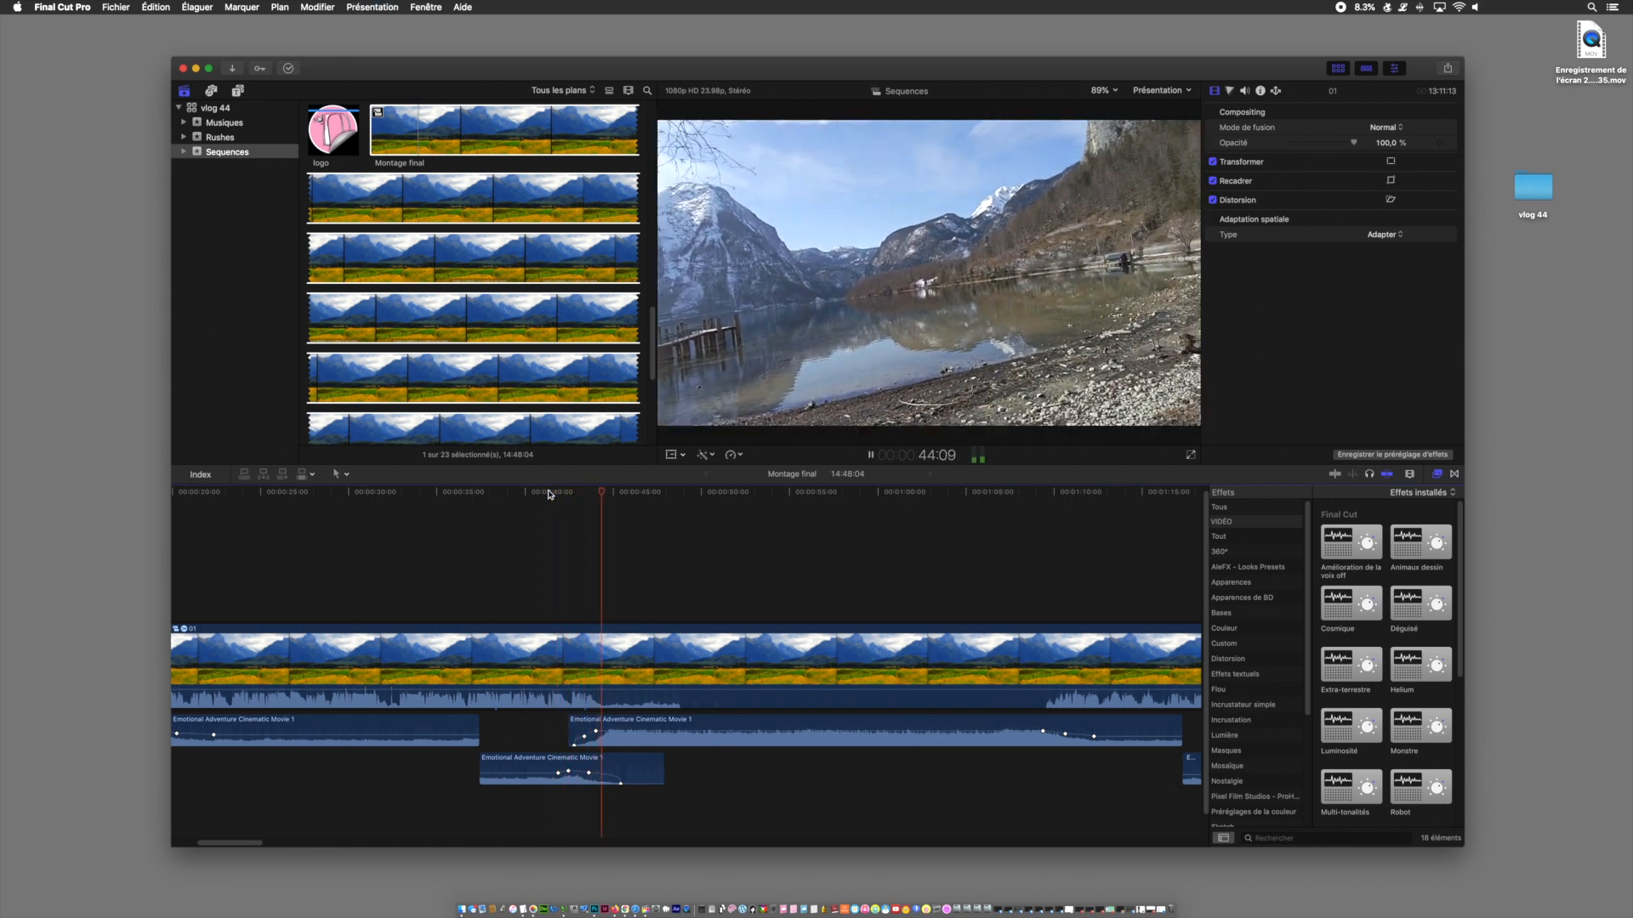
pyautogui.press('space')
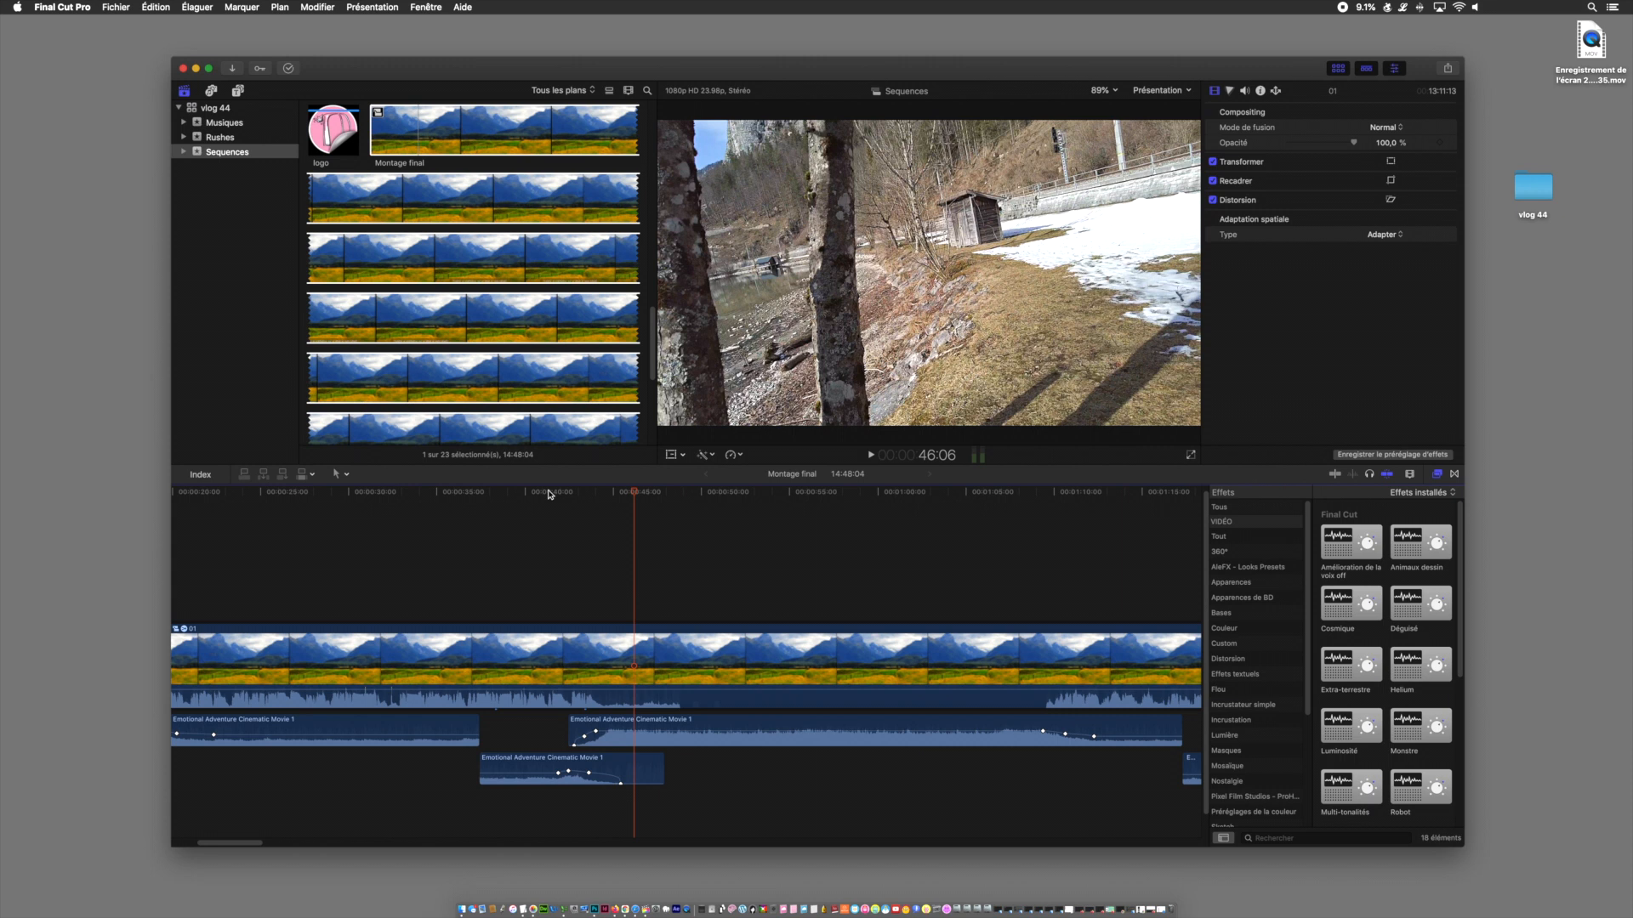
# - Look through the volume keyframes on the remaining music clips along the Montage final timeline
pyautogui.hscroll(10, 714, 744)
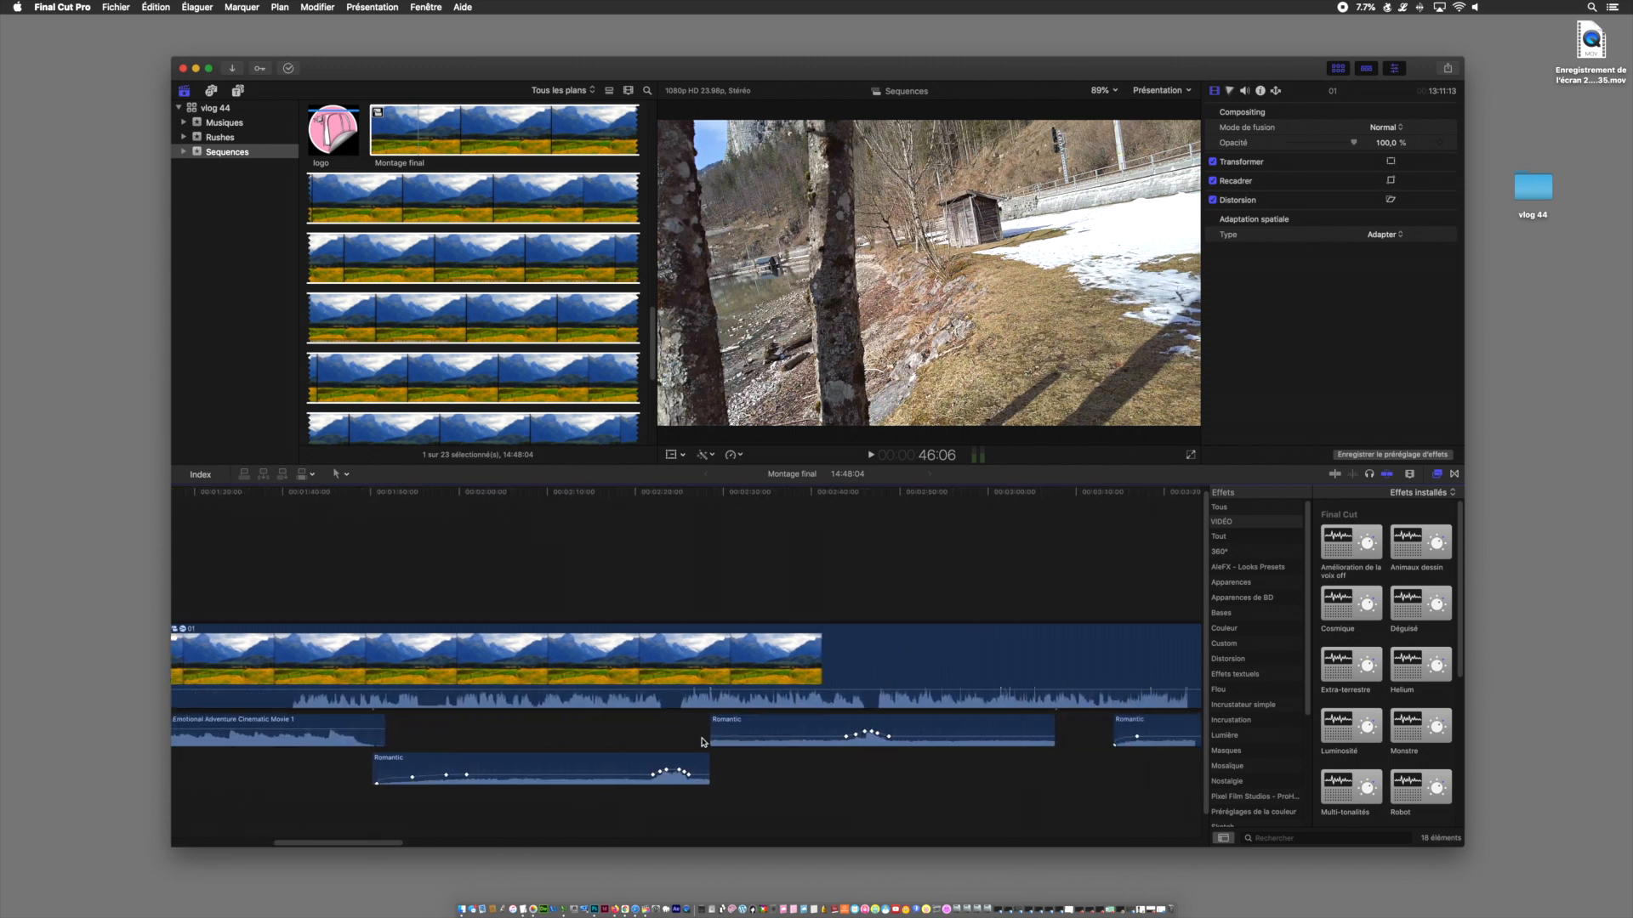
pyautogui.hscroll(15, 699, 741)
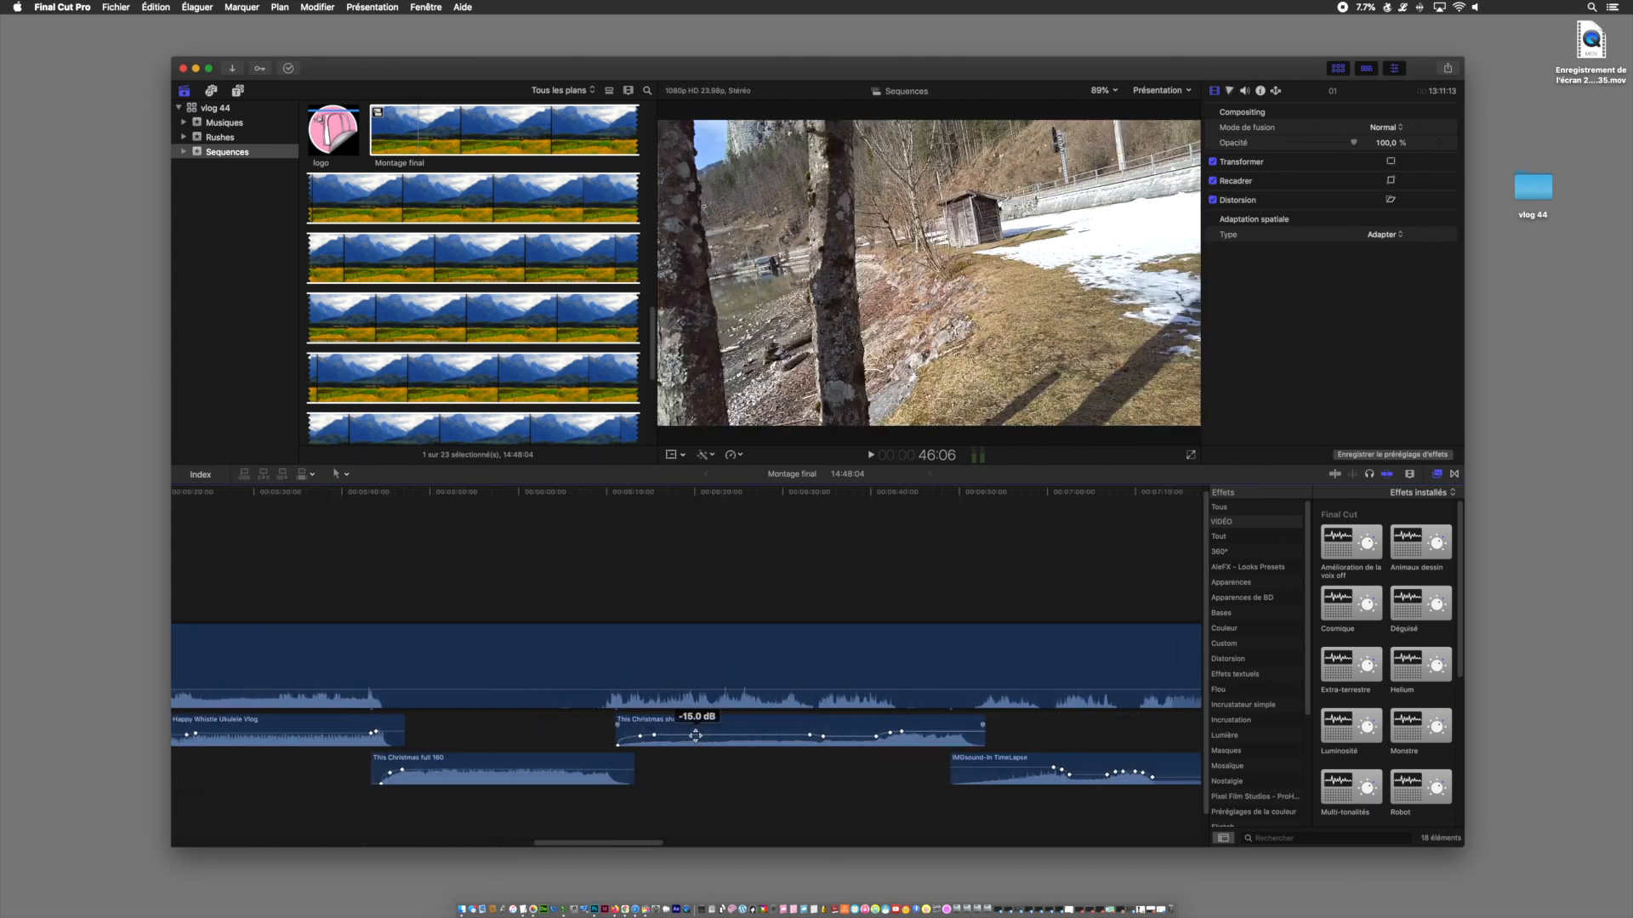
pyautogui.hscroll(12, 698, 739)
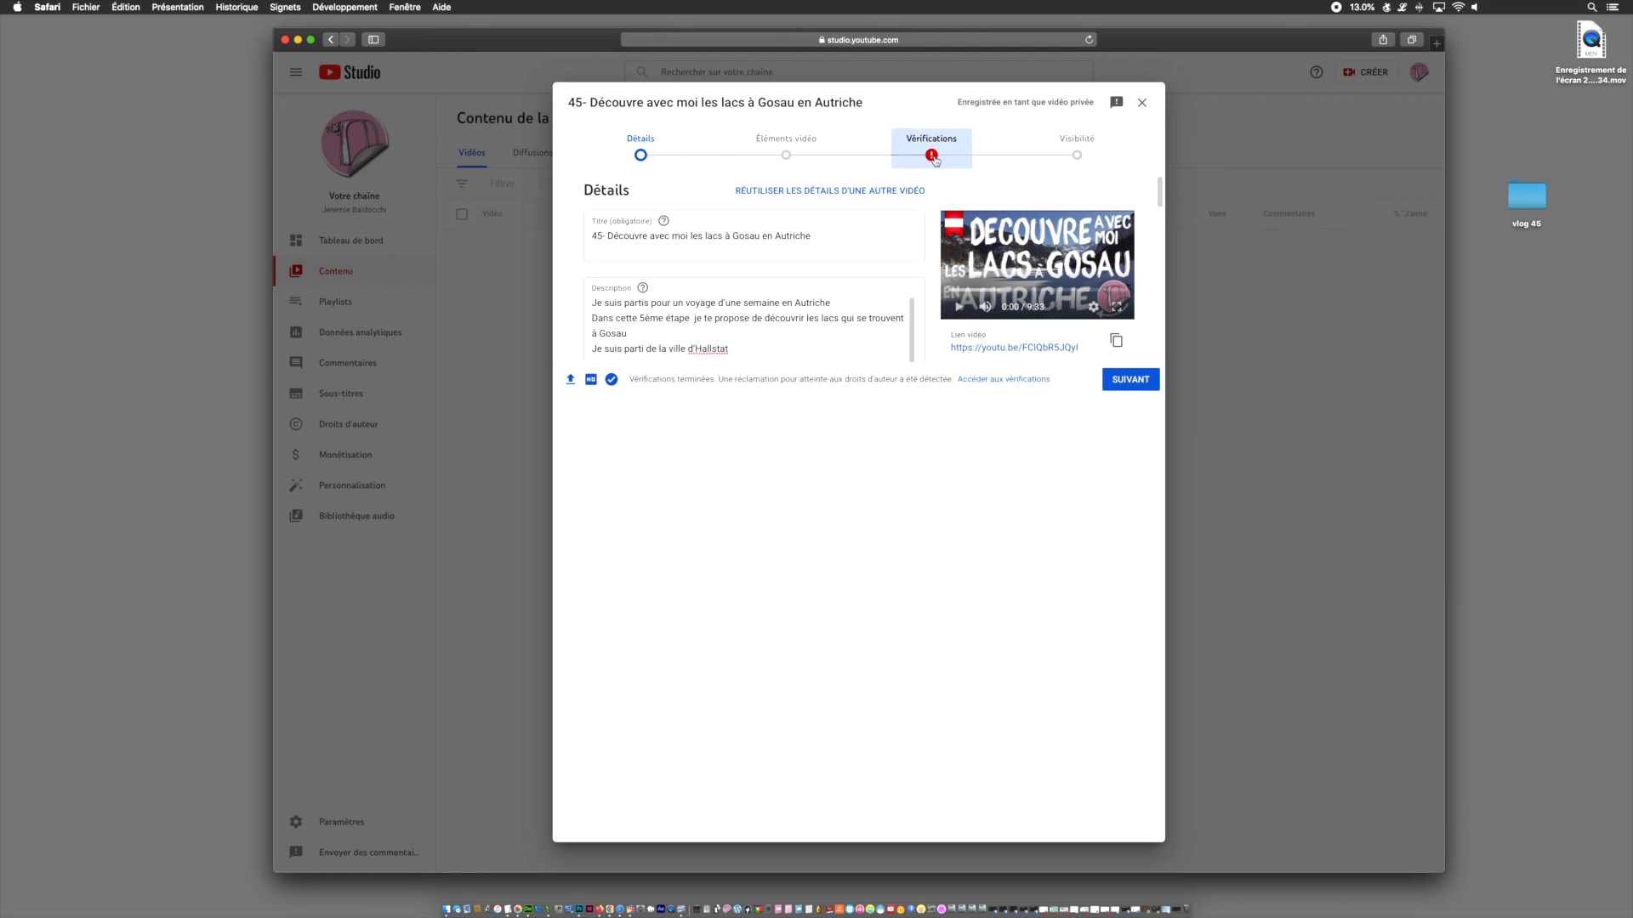
# - In YouTube Studio, open the copyright claim details from the Vérifications stage of the lacs à Gosau video
pyautogui.click(1134, 379)
pyautogui.click(1123, 377)
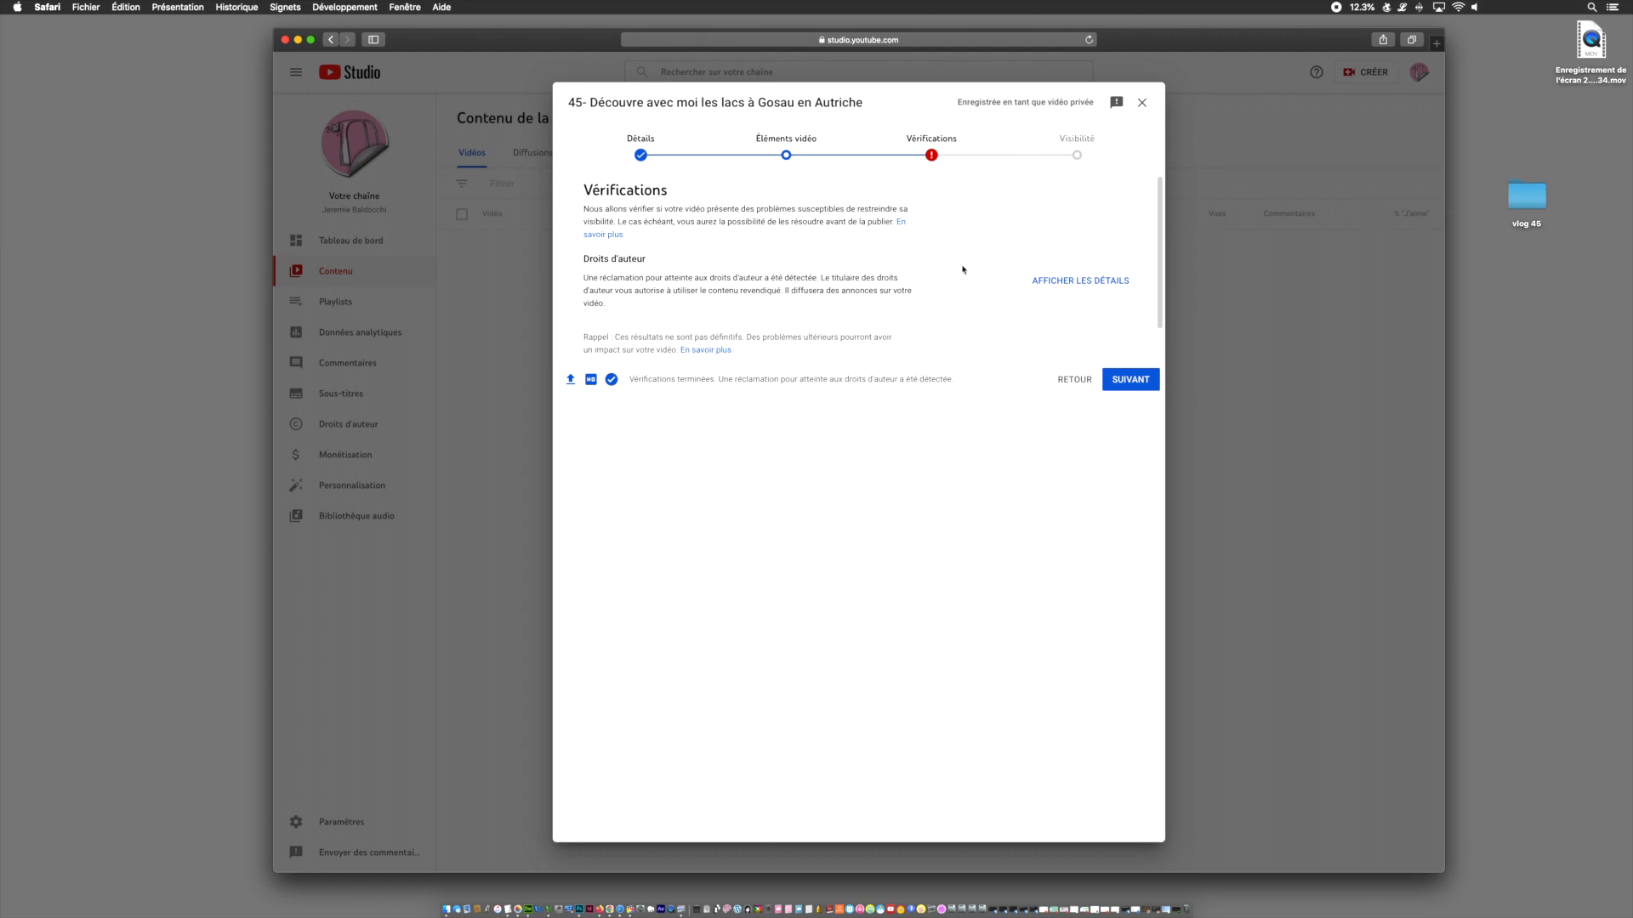
pyautogui.click(1072, 282)
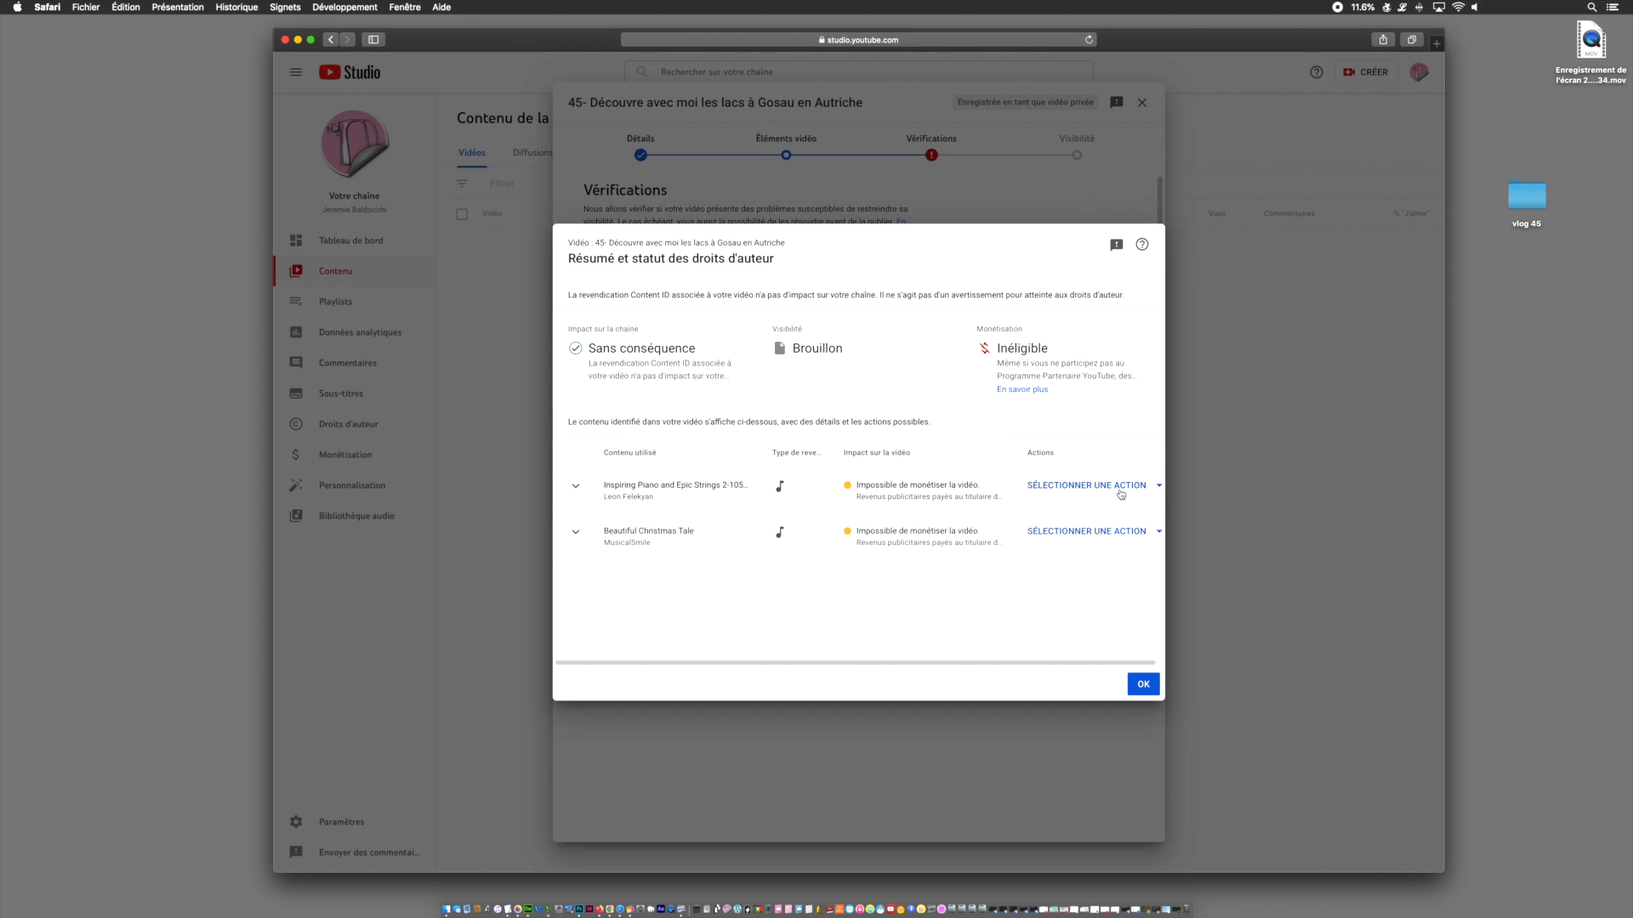
# - Start disputing the claim on Inspiring Piano and Epic Strings 2-10564-RFR, confirming eligibility and choosing Licence as the reason
pyautogui.click(1145, 488)
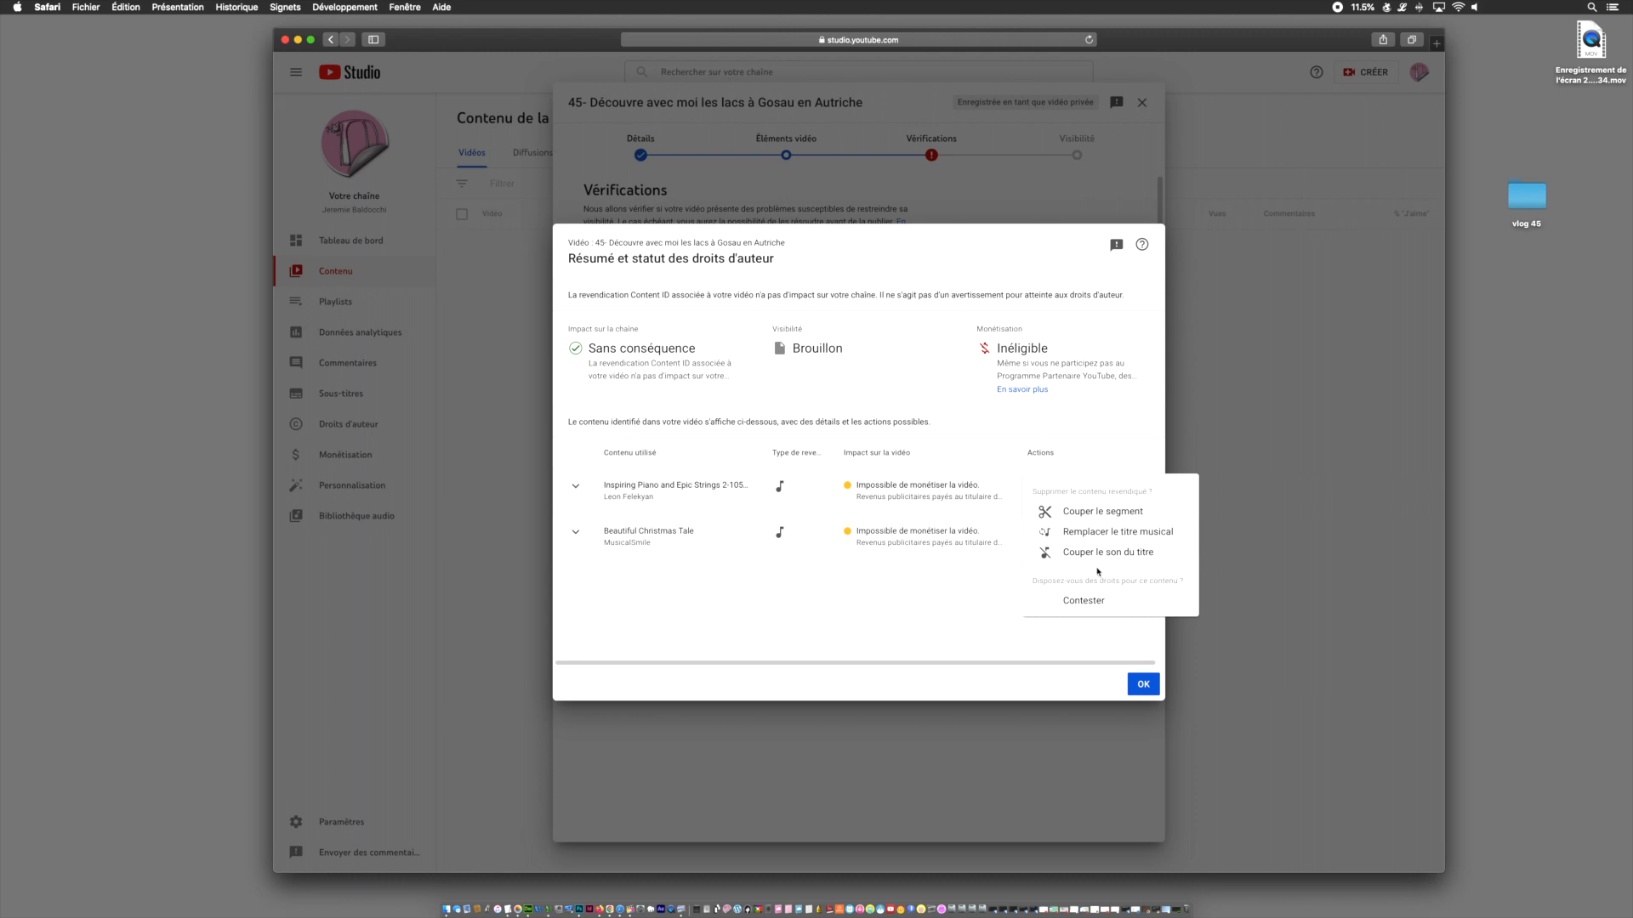
pyautogui.click(1086, 604)
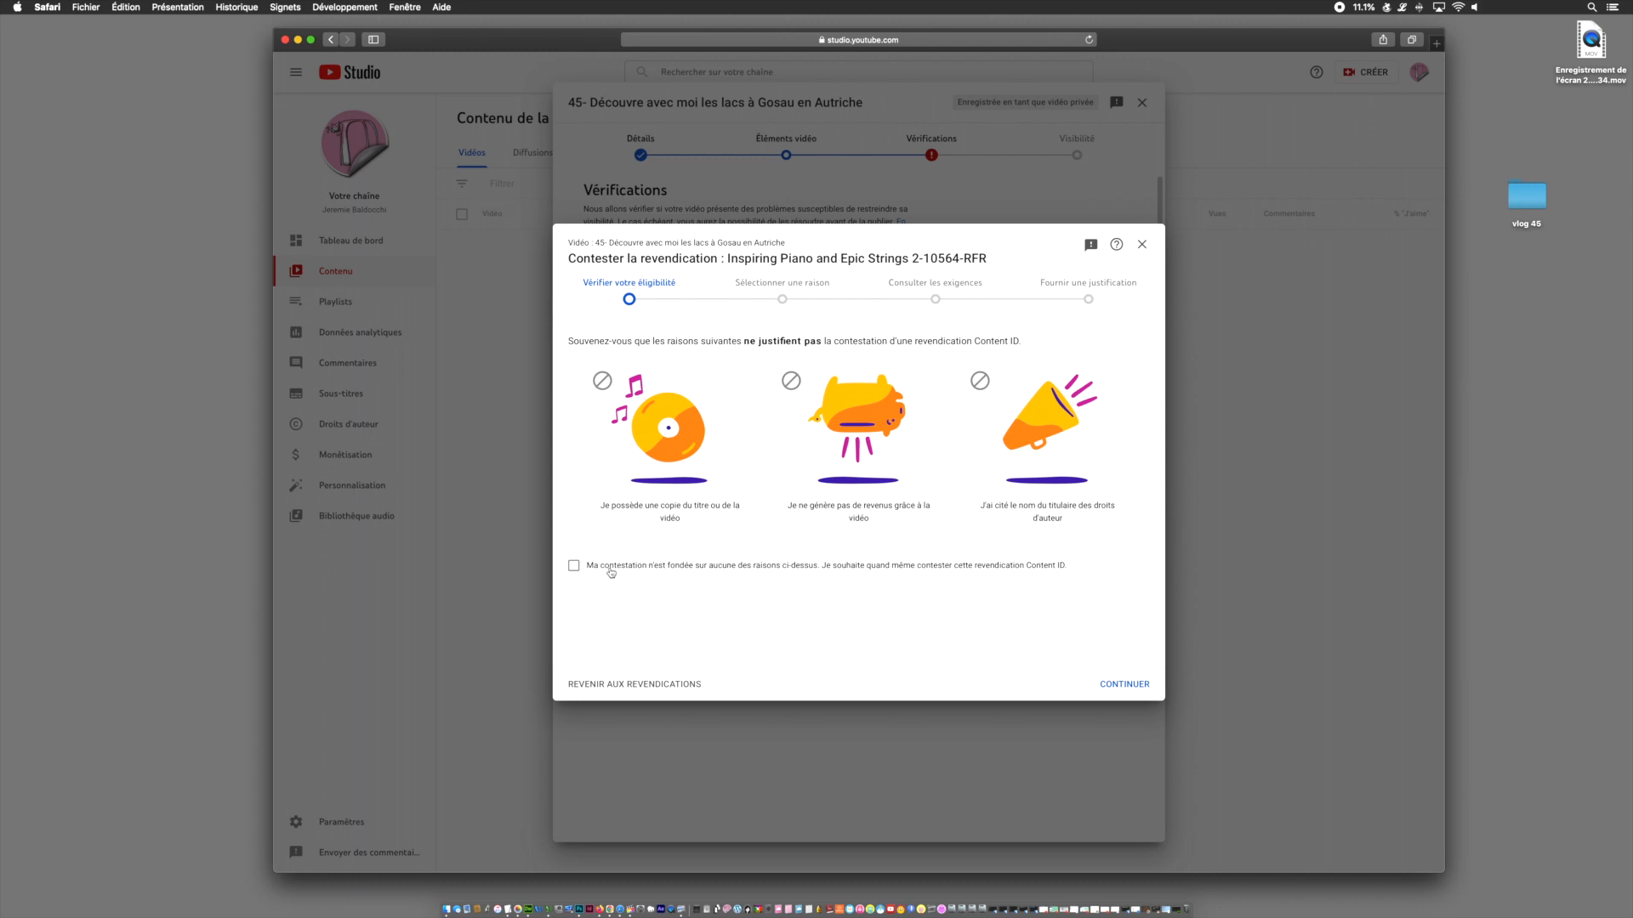
pyautogui.click(574, 568)
pyautogui.click(1110, 684)
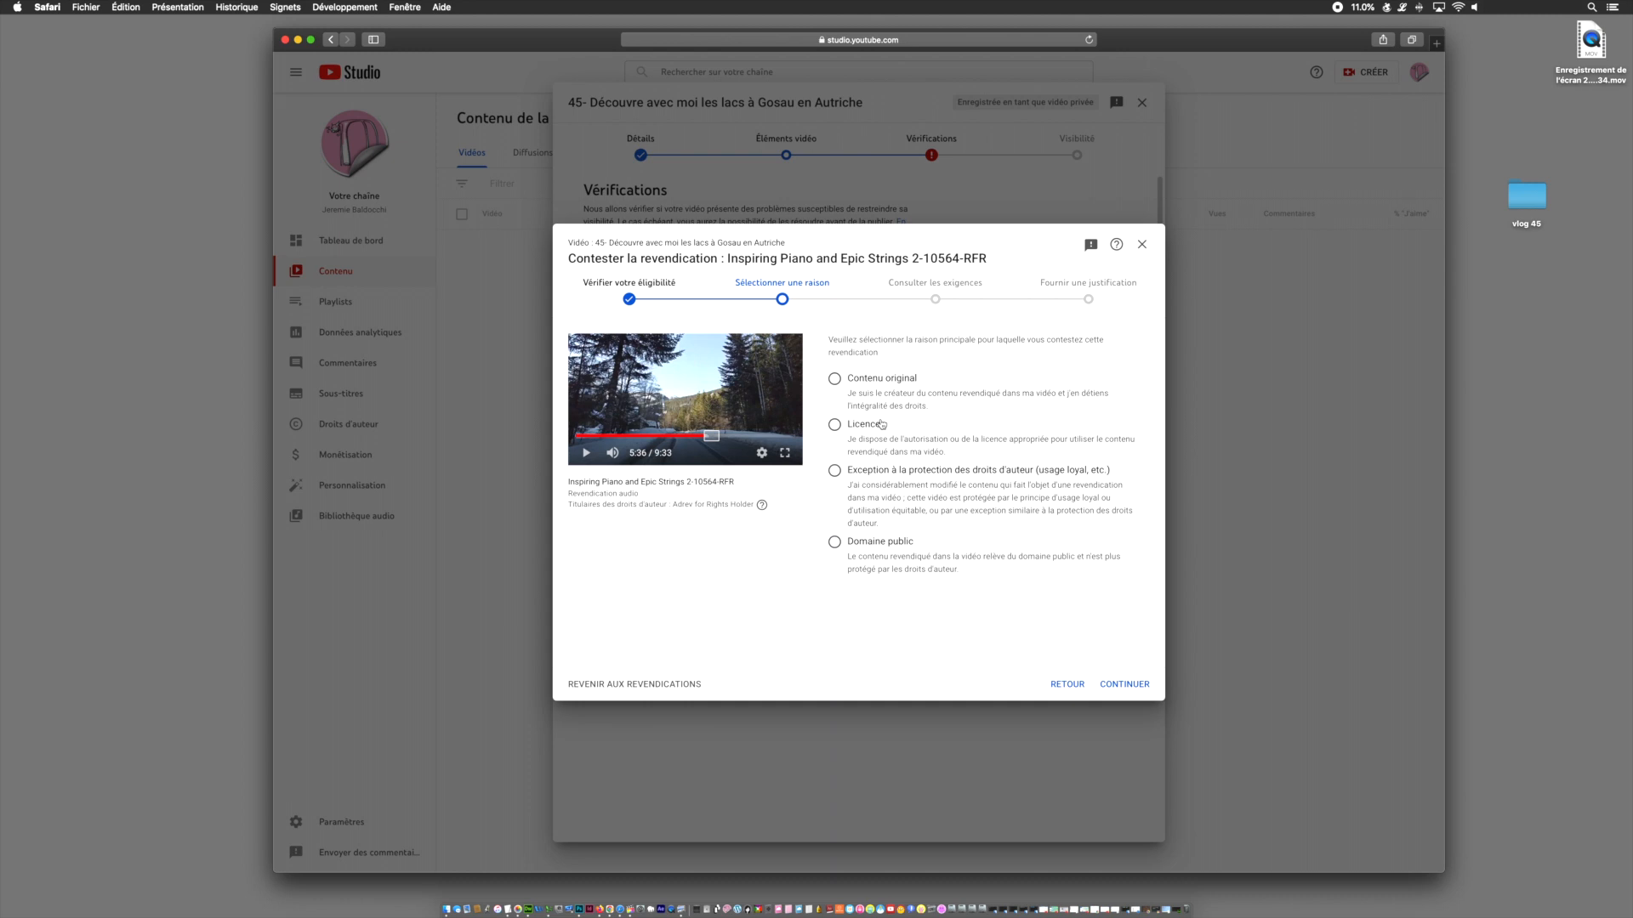
pyautogui.click(864, 426)
pyautogui.click(1126, 686)
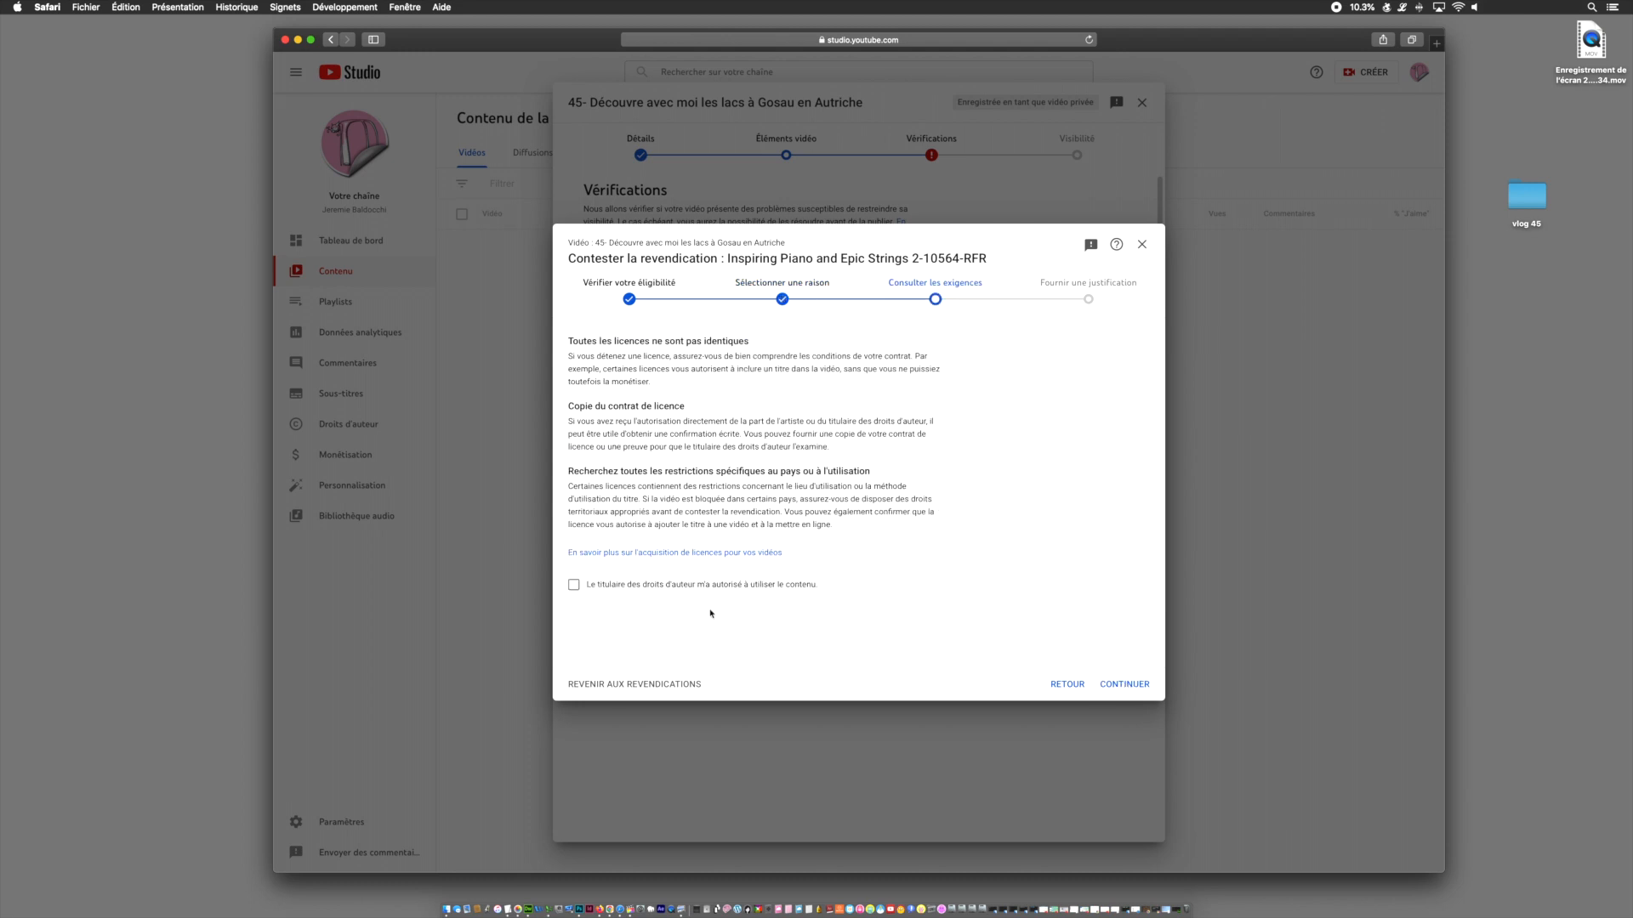
# - Confirm the rights holder's authorization, continue to the justification stage, and open the Inspiring Piano and Epic Strings licence certificate from the vlog 45 folder
pyautogui.click(574, 587)
pyautogui.click(1124, 686)
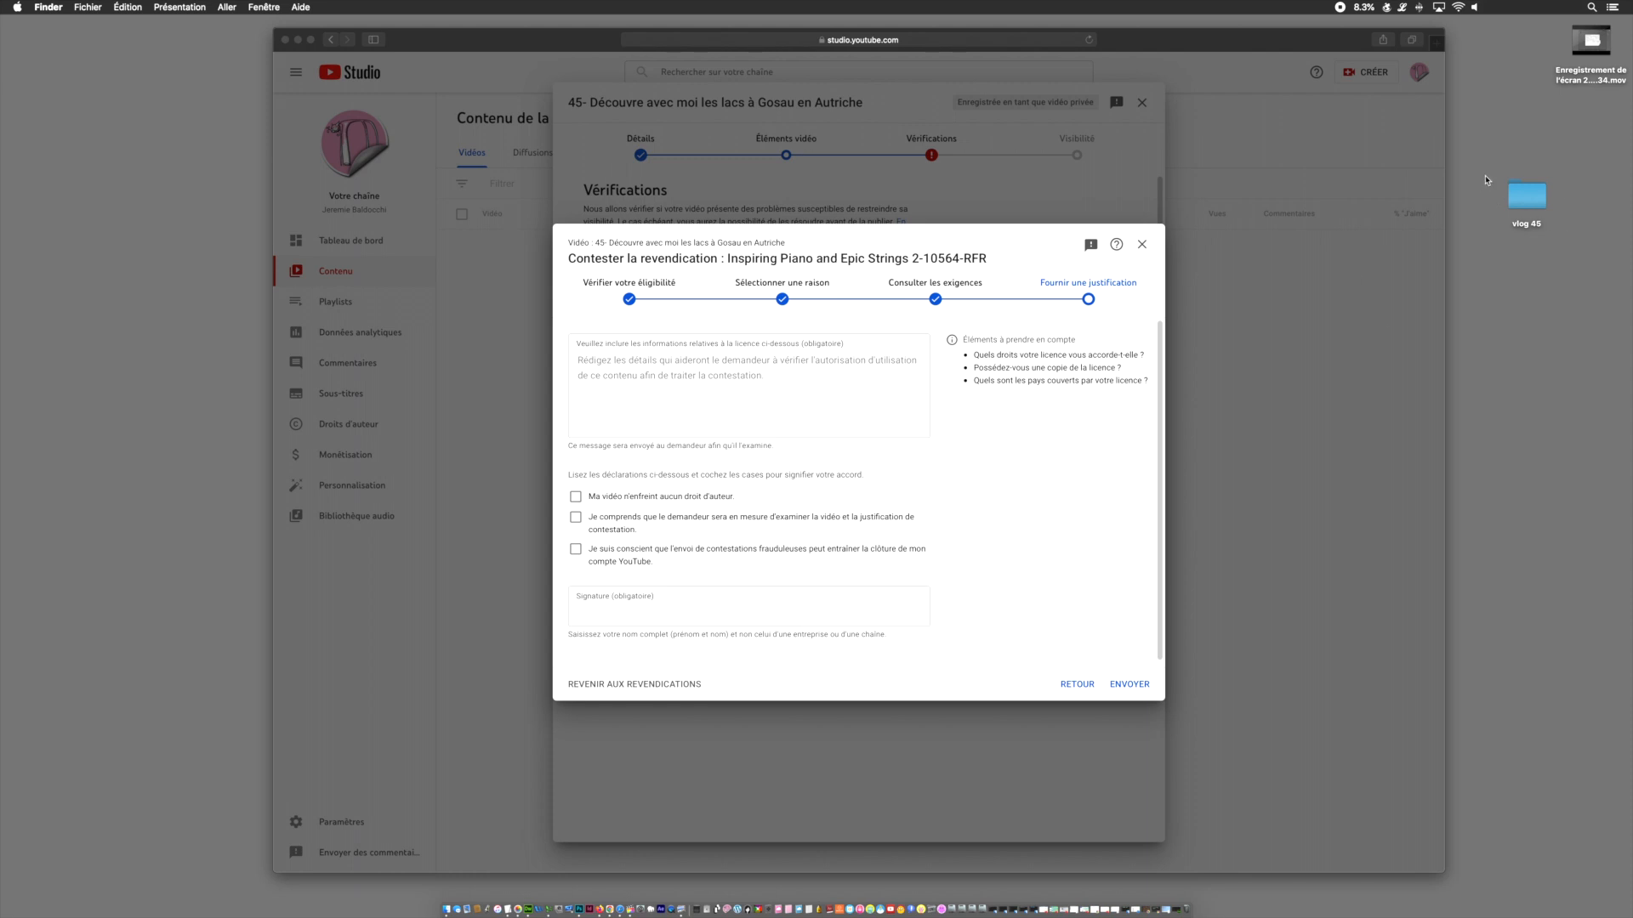
pyautogui.doubleClick(1521, 200)
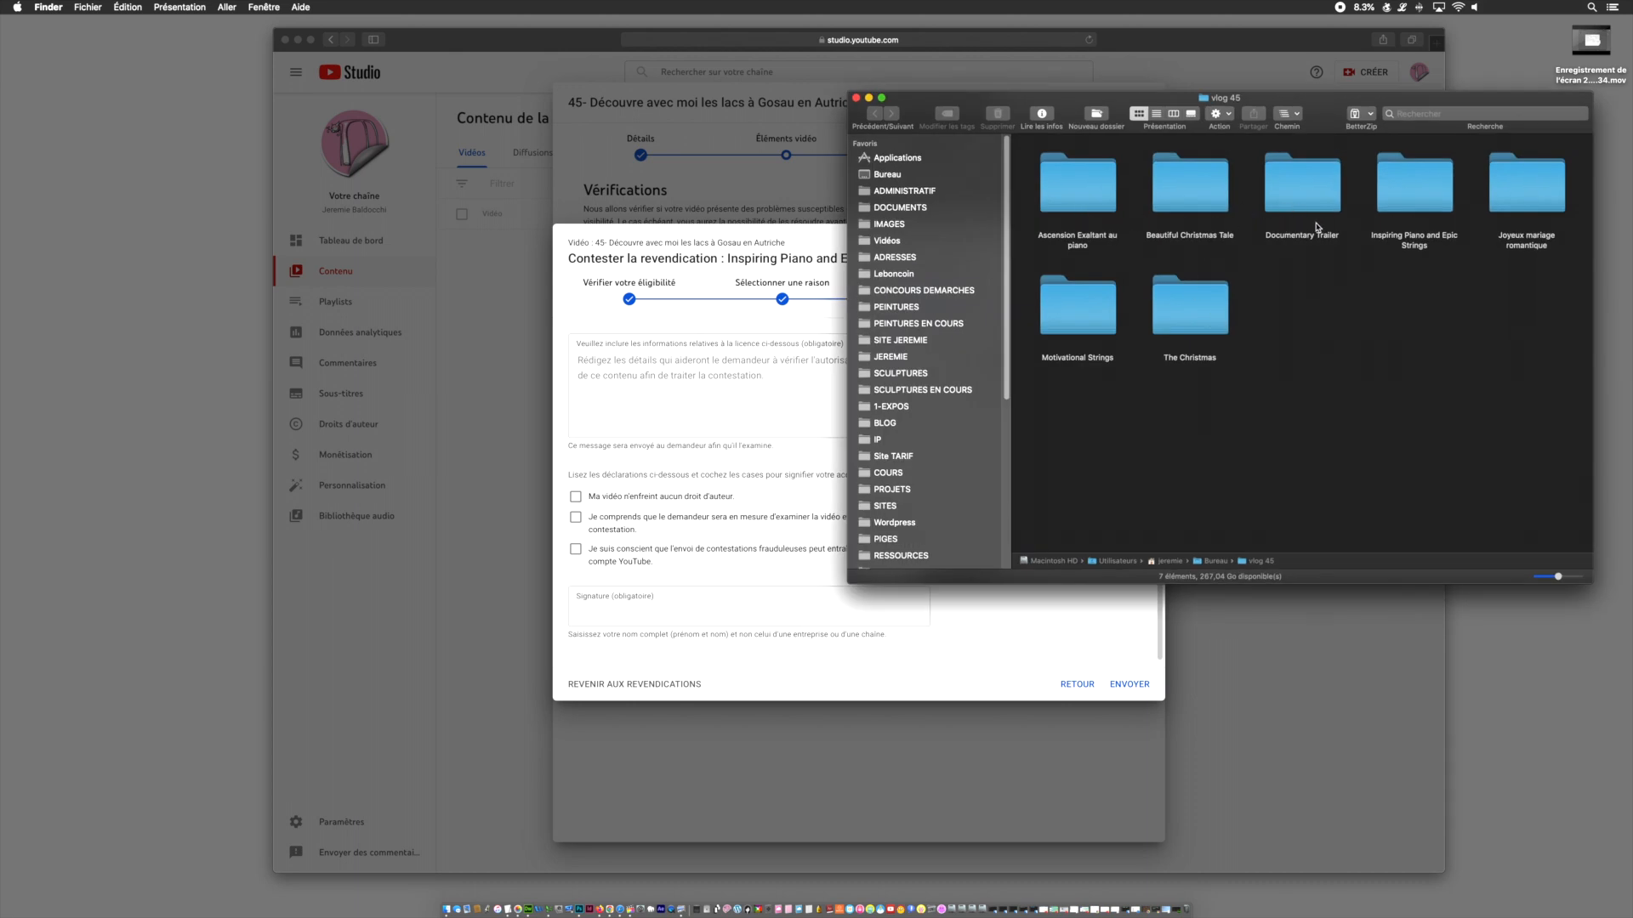
pyautogui.doubleClick(1413, 201)
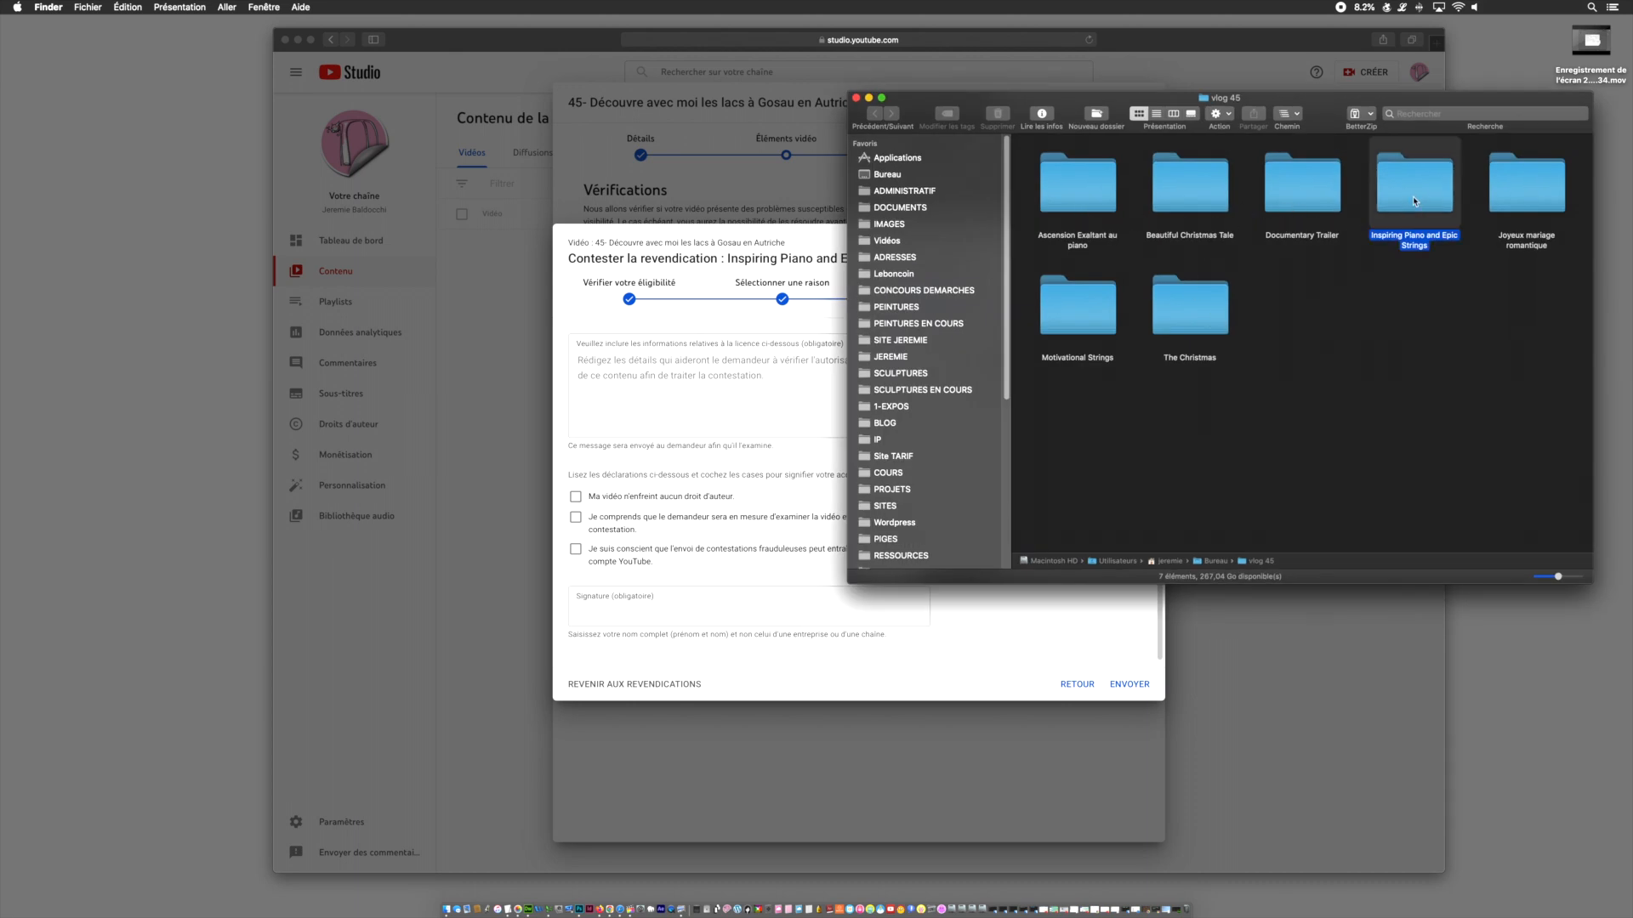
pyautogui.doubleClick(1063, 182)
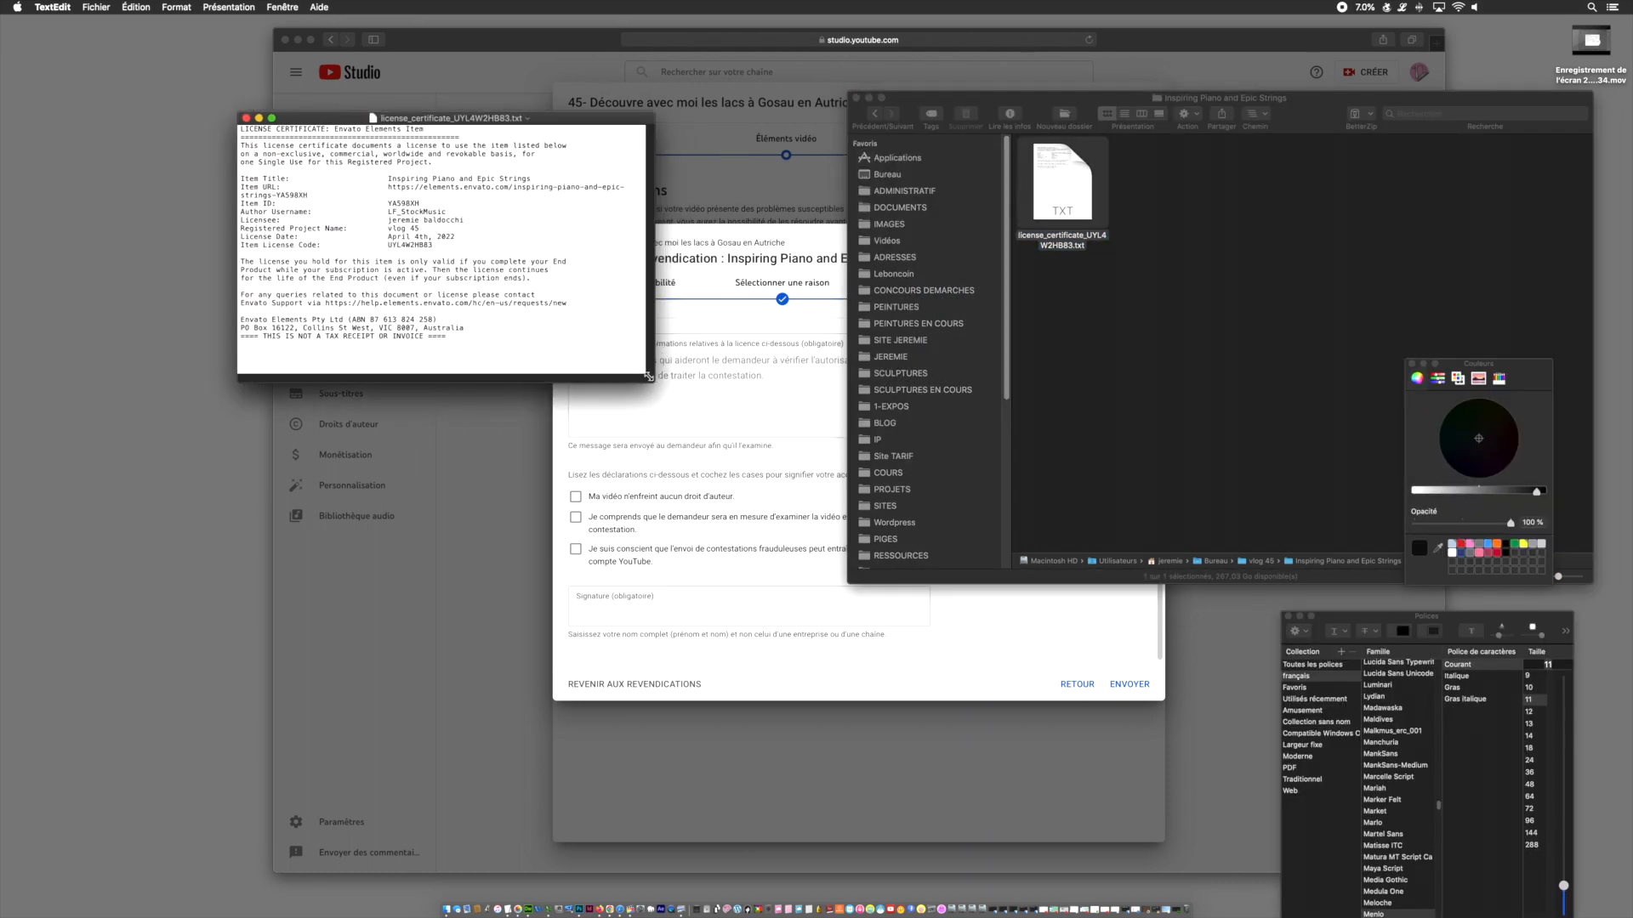
# - Copy the entire licence certificate text, including the item licence code, into the dispute's required licence information field
pyautogui.moveTo(643, 376); pyautogui.dragTo(241, 115)
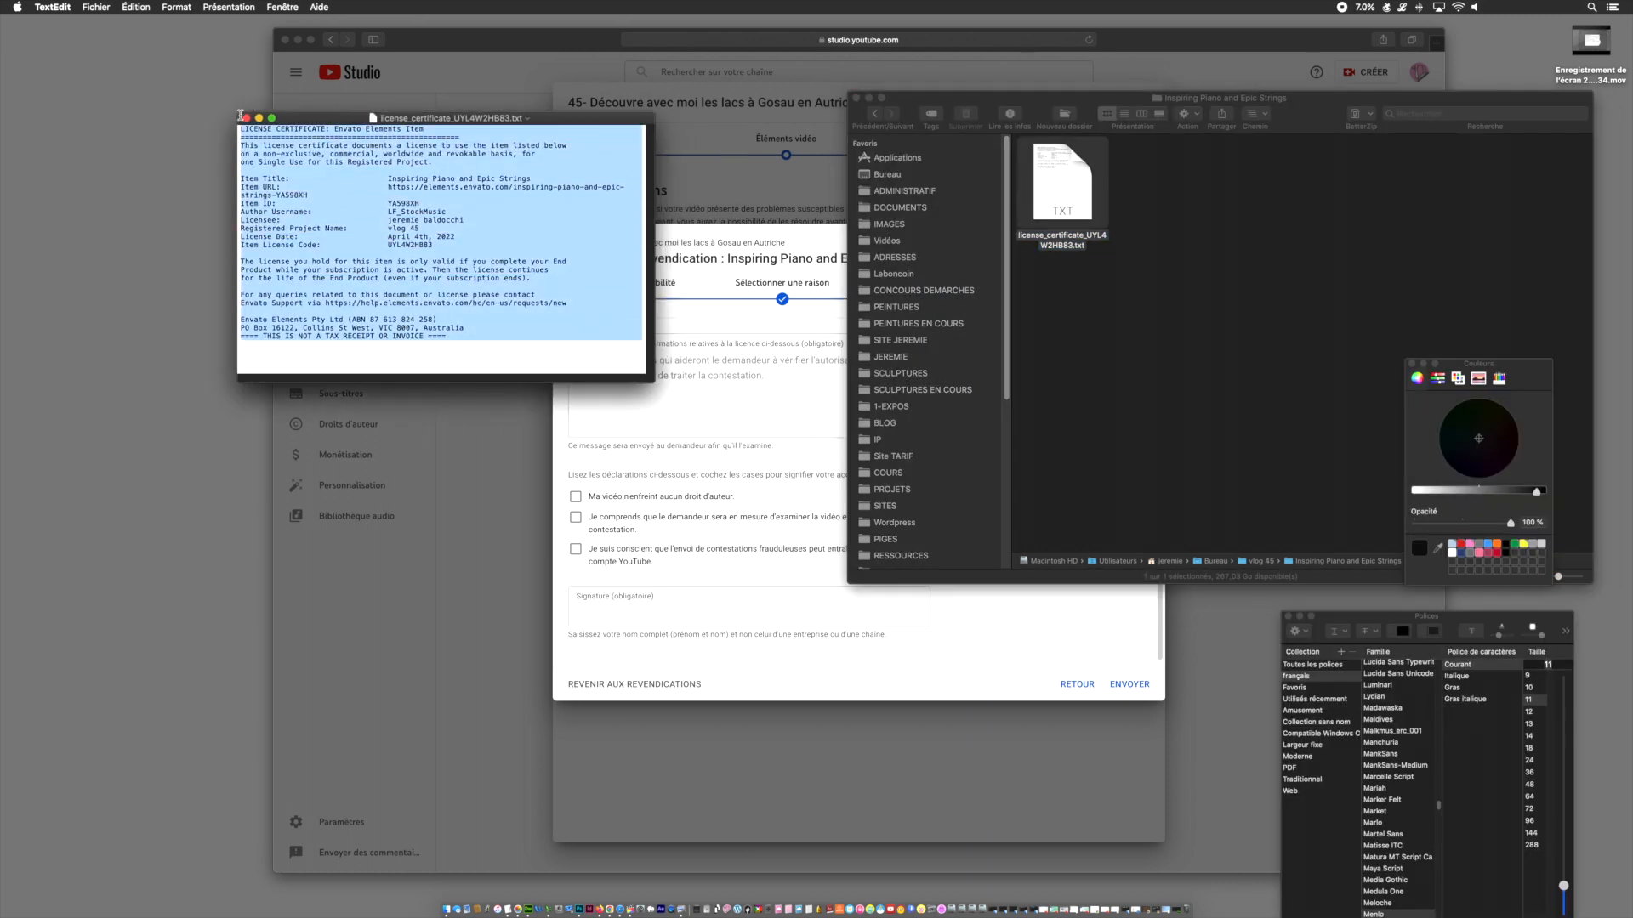
pyautogui.rightClick(379, 196)
pyautogui.click(416, 252)
pyautogui.click(680, 374)
pyautogui.rightClick(599, 360)
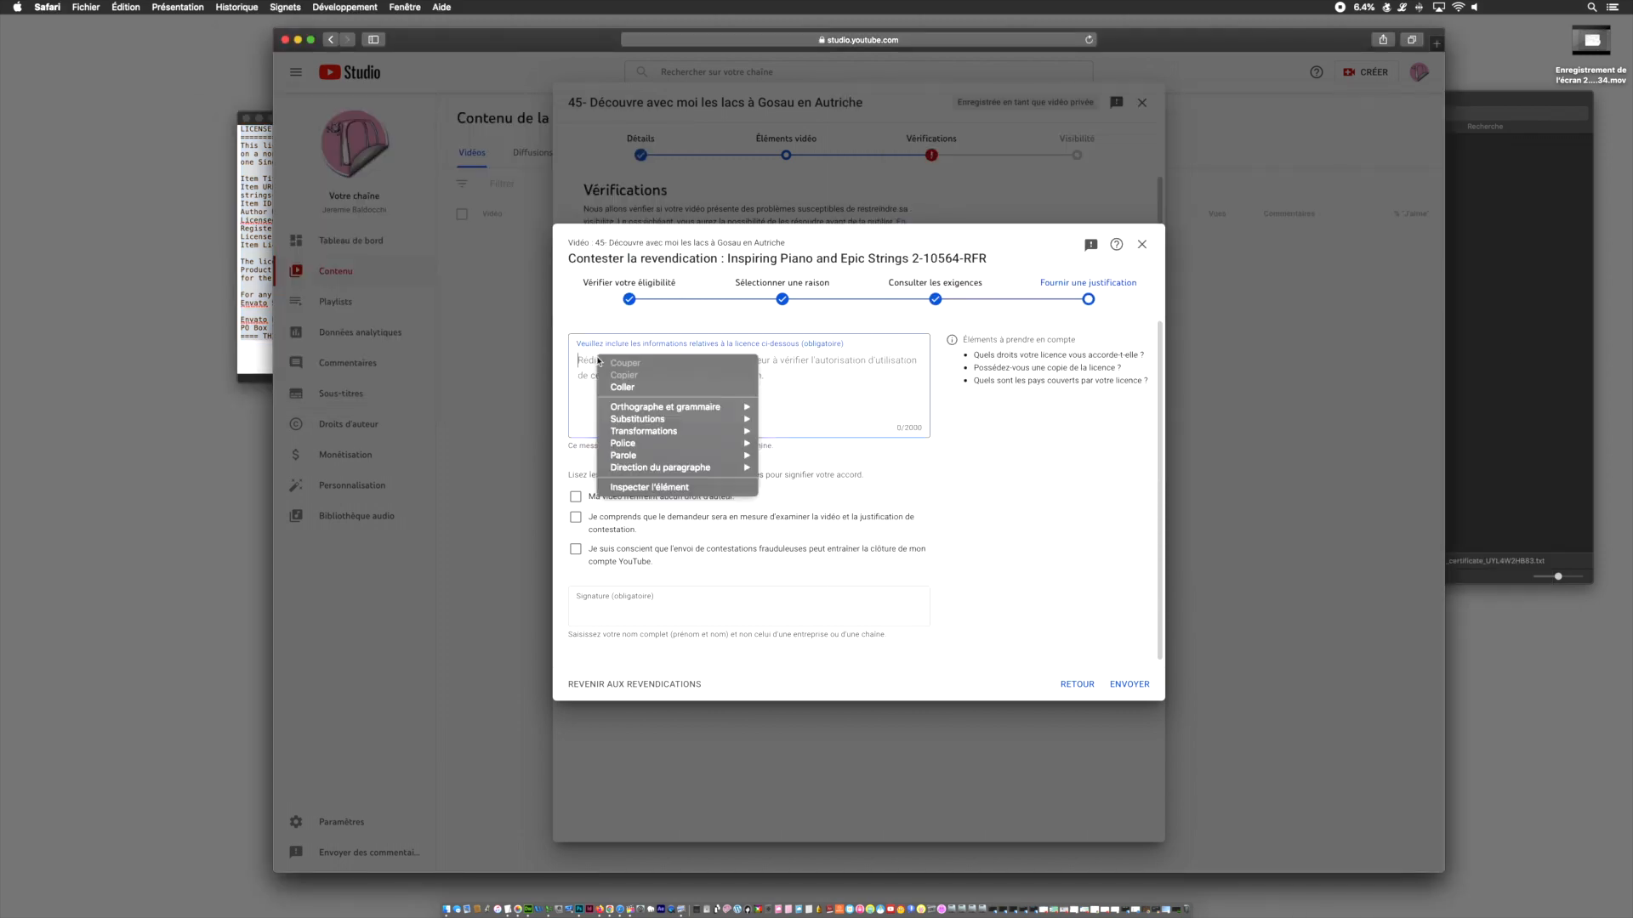
pyautogui.click(644, 388)
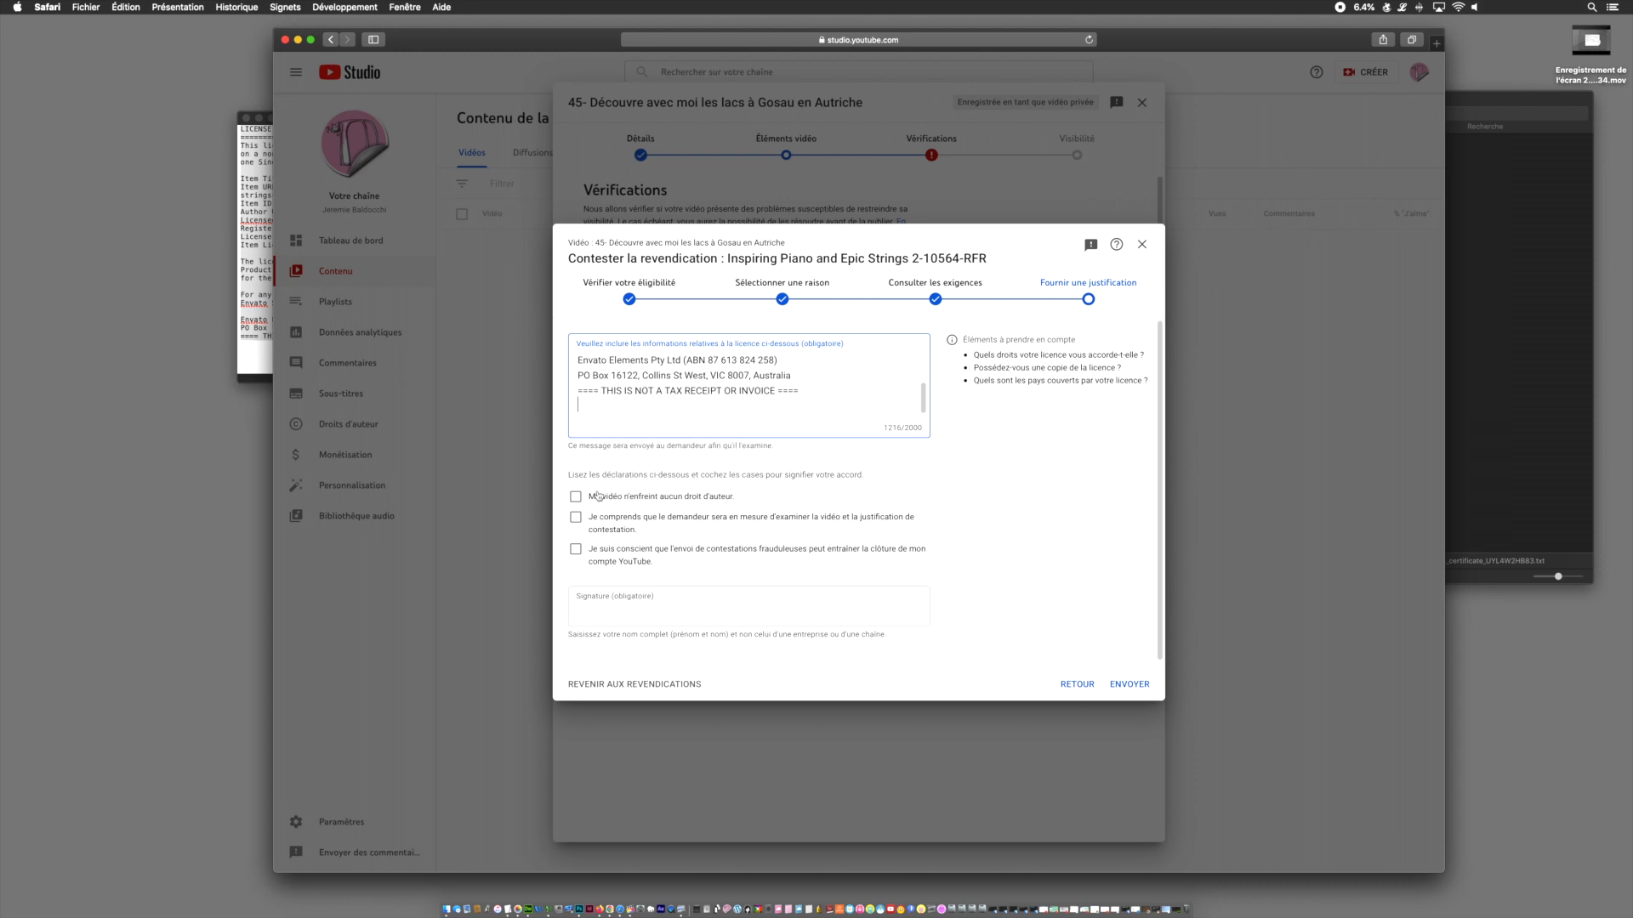
# - Accept all three dispute declarations, sign with the claimant's full name, submit the dispute and dismiss the confirmation
pyautogui.click(577, 498)
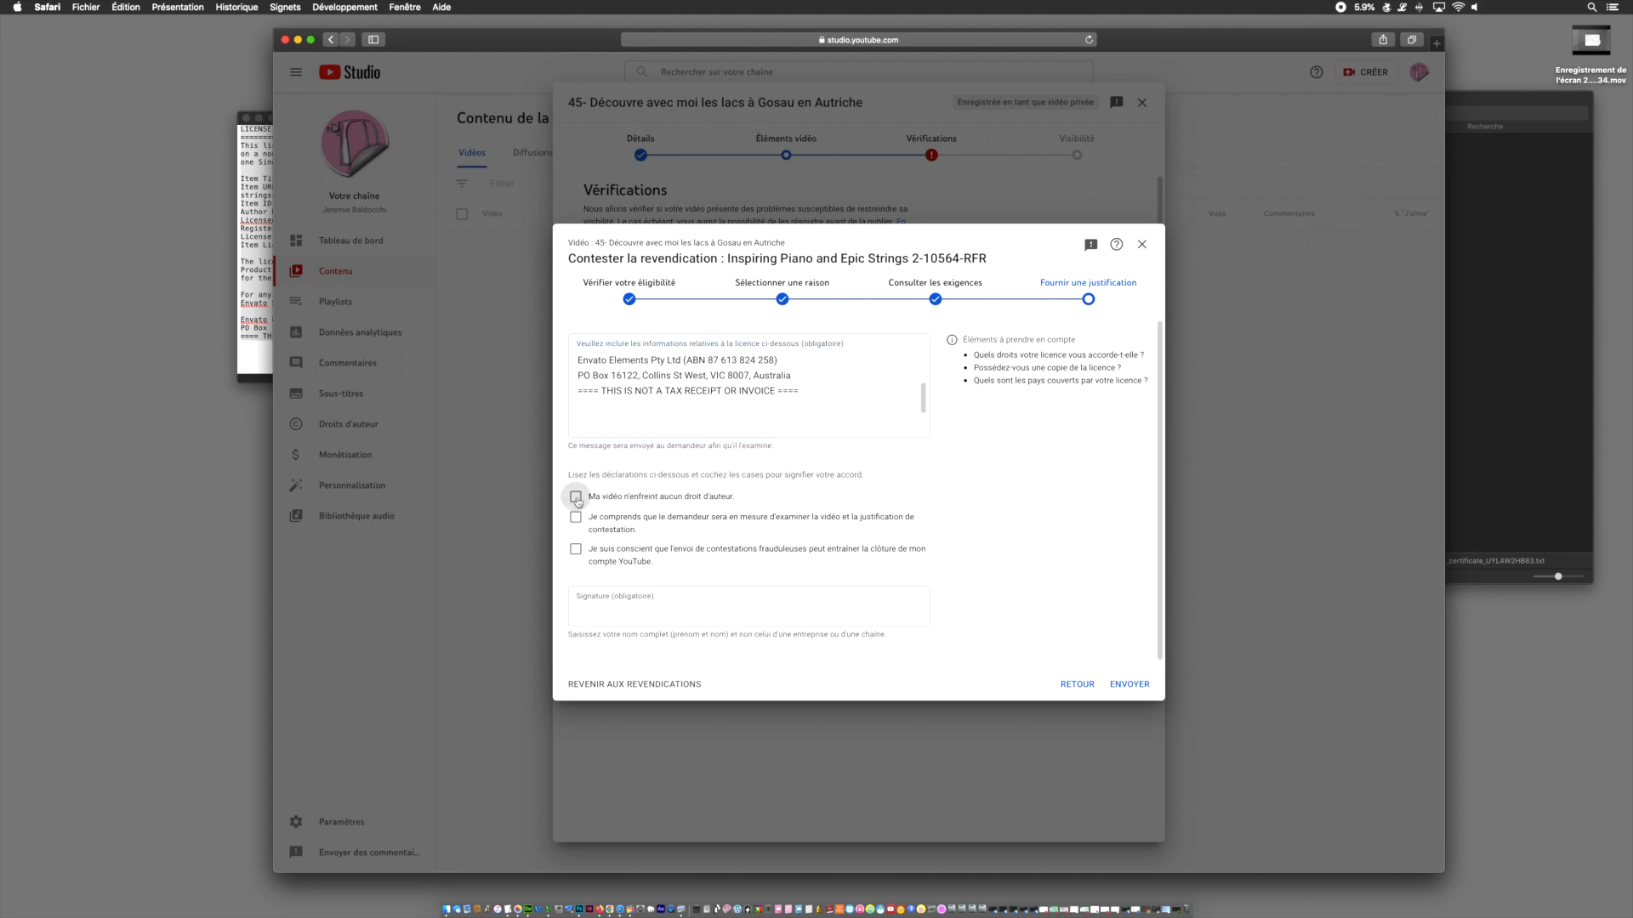
pyautogui.click(576, 518)
pyautogui.click(576, 550)
pyautogui.click(598, 609)
pyautogui.write('Jeremie Baldocchi')
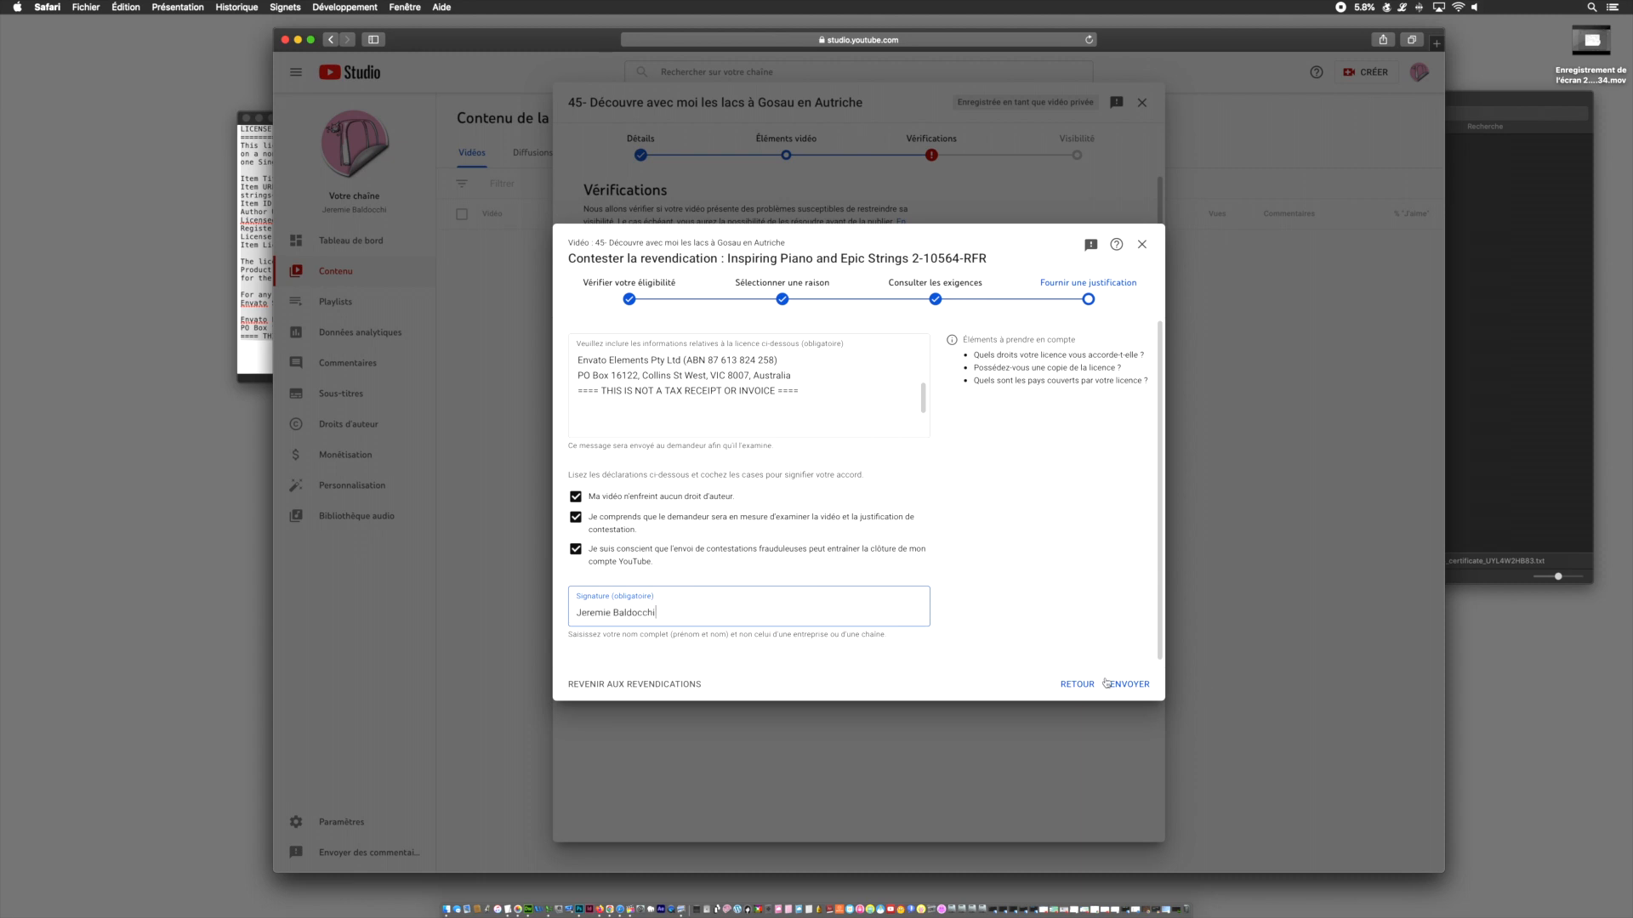
pyautogui.click(1128, 684)
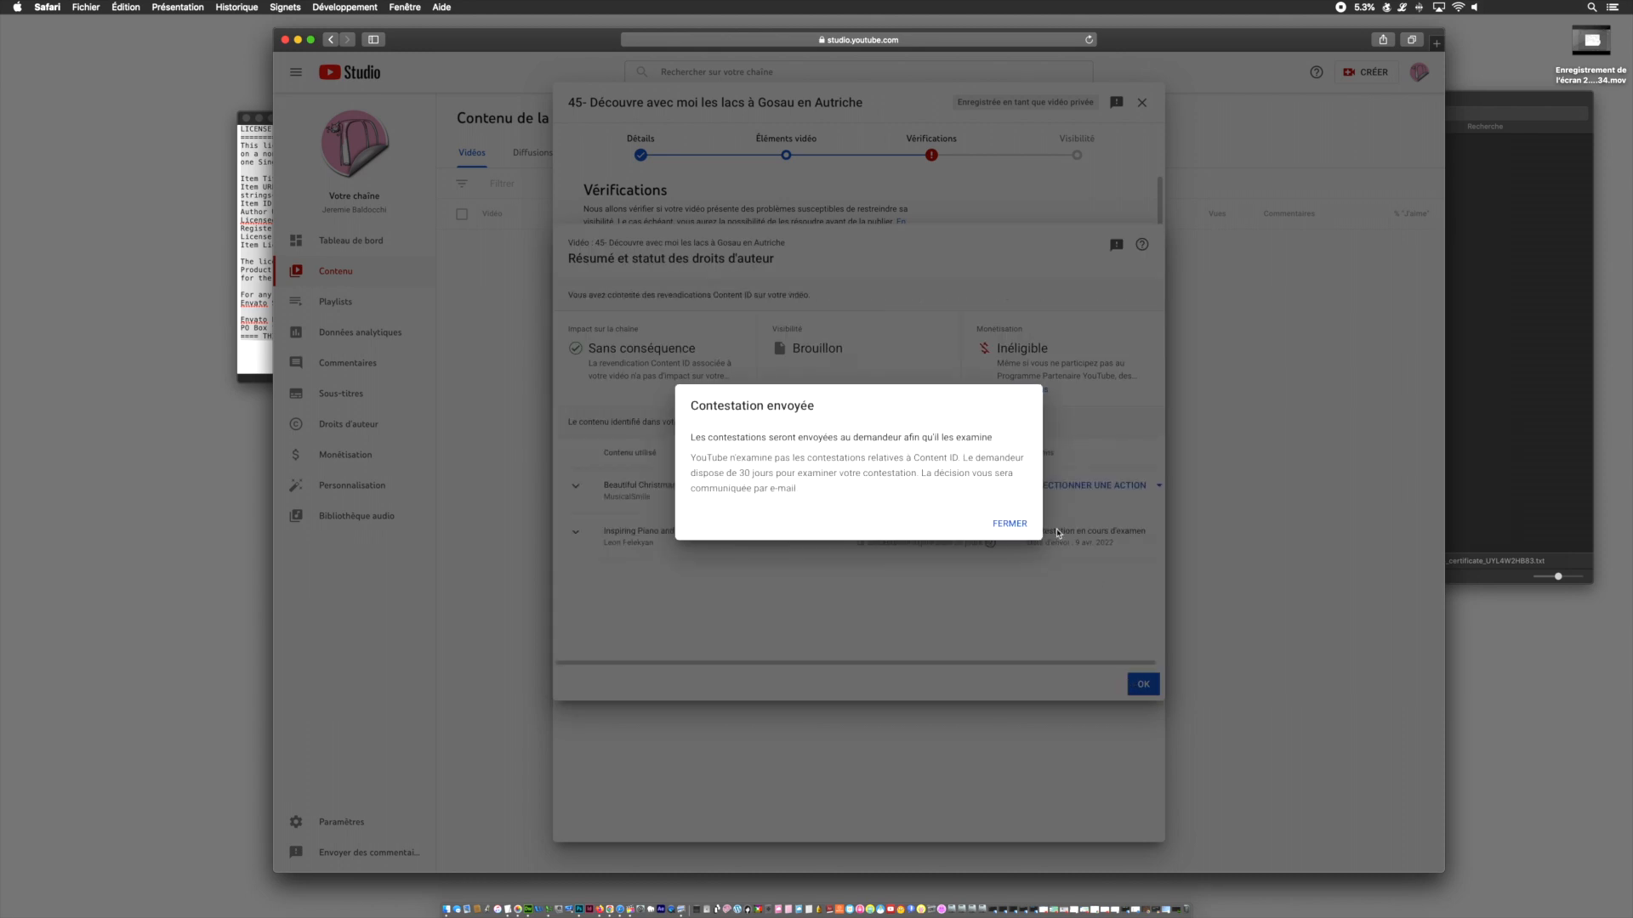
pyautogui.click(1011, 524)
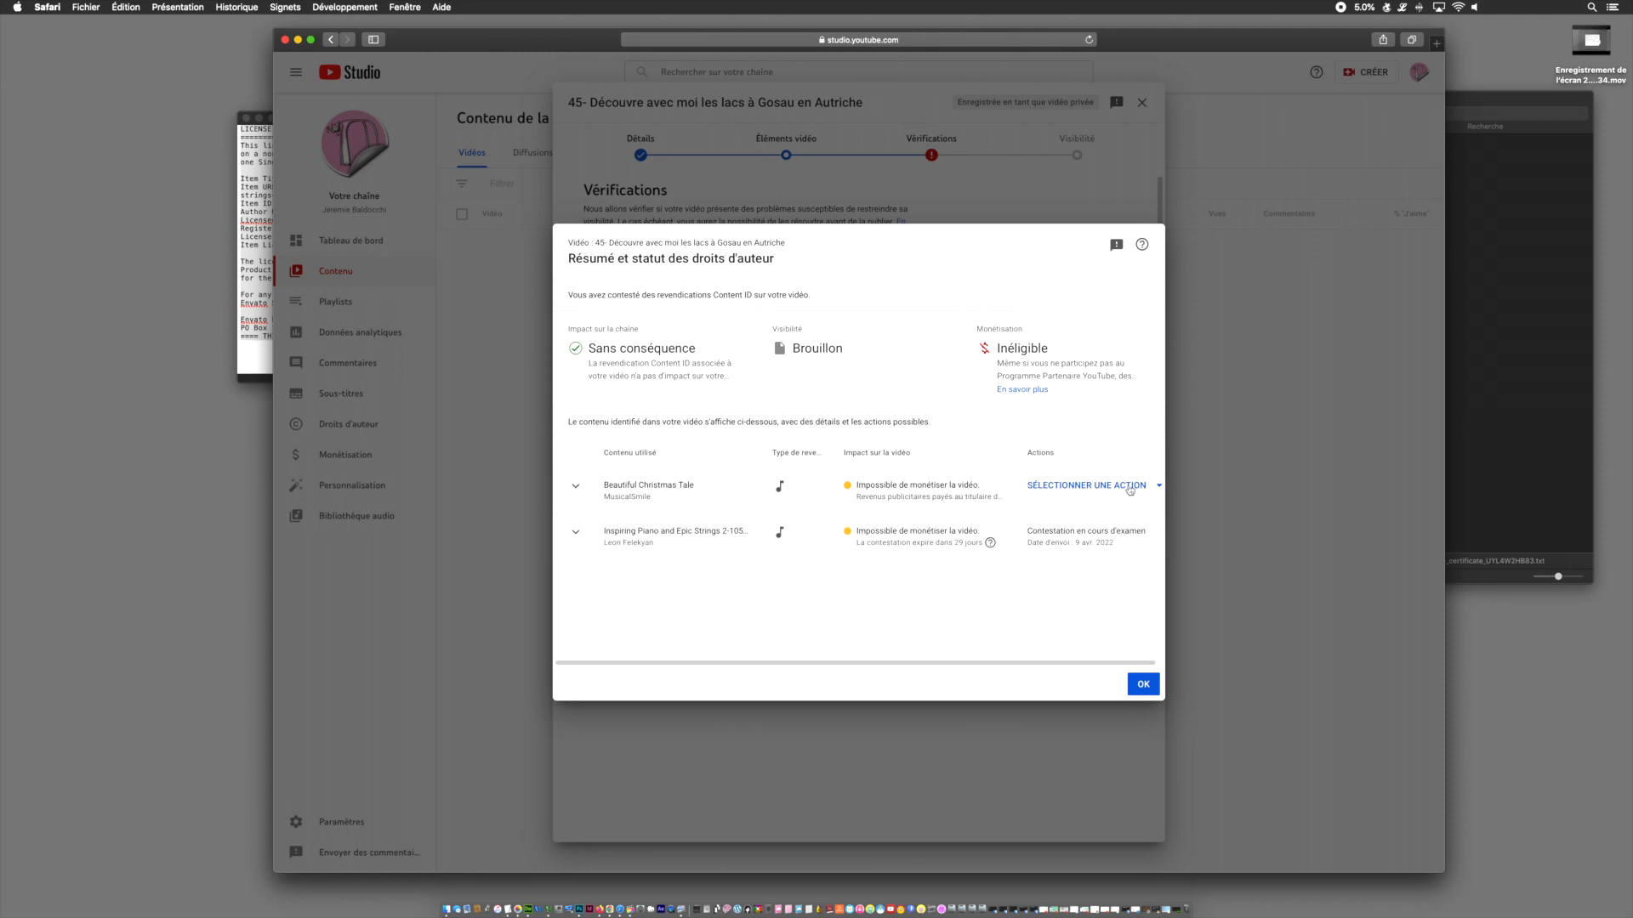
# - Dispute the remaining claim on Beautiful Christmas Tale and close the submission confirmation
pyautogui.click(1086, 486)
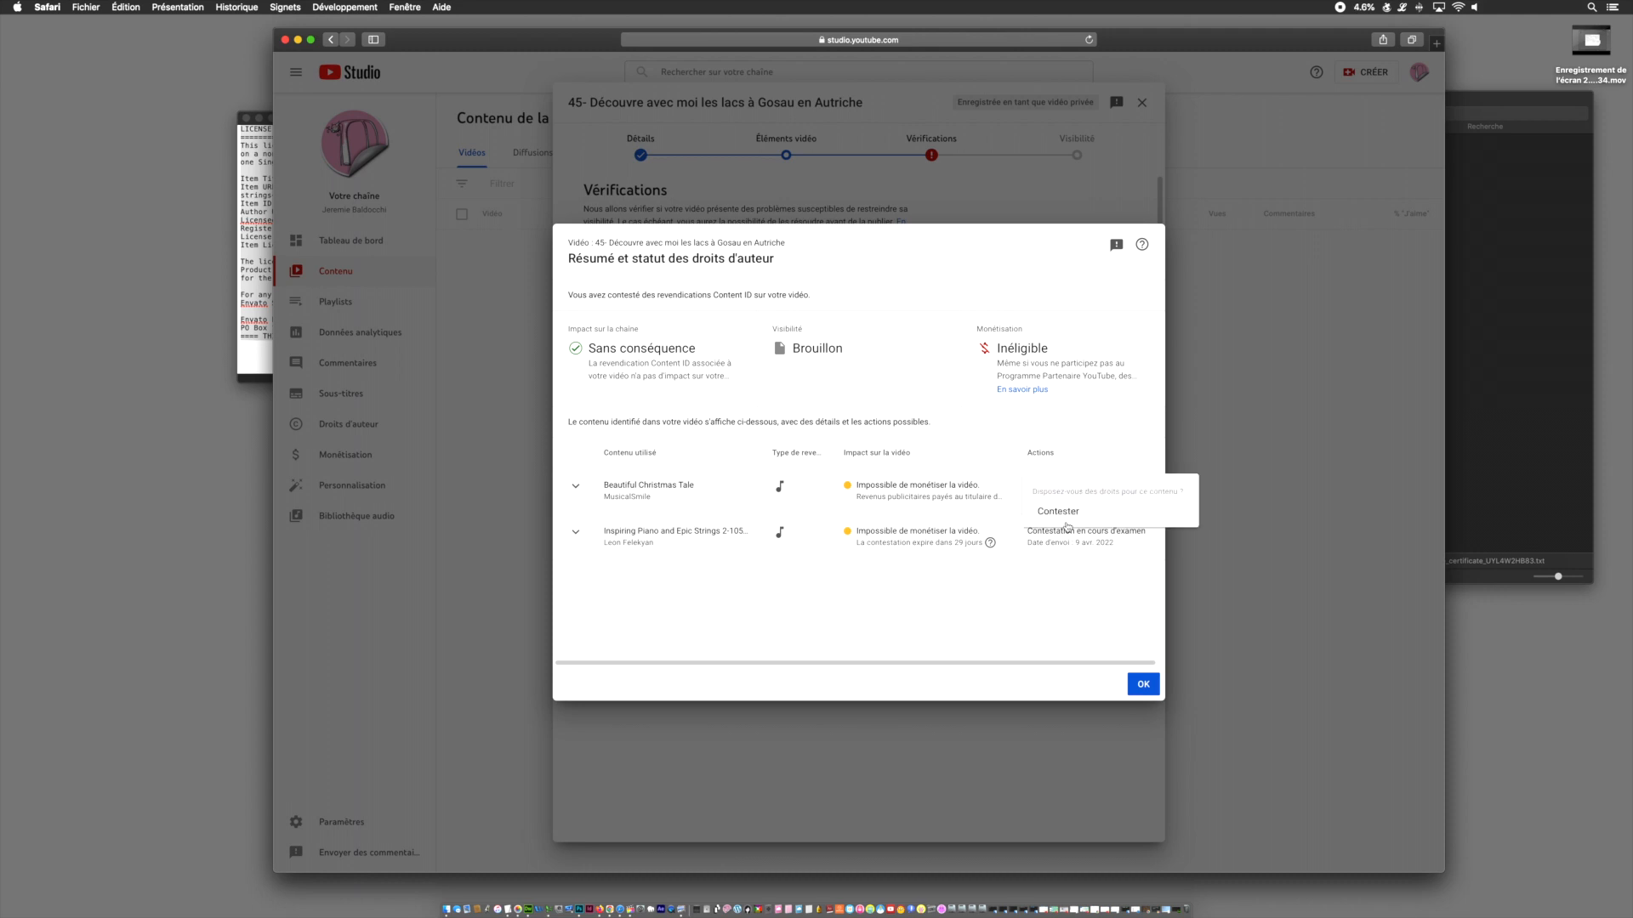
pyautogui.click(1065, 520)
pyautogui.click(1011, 524)
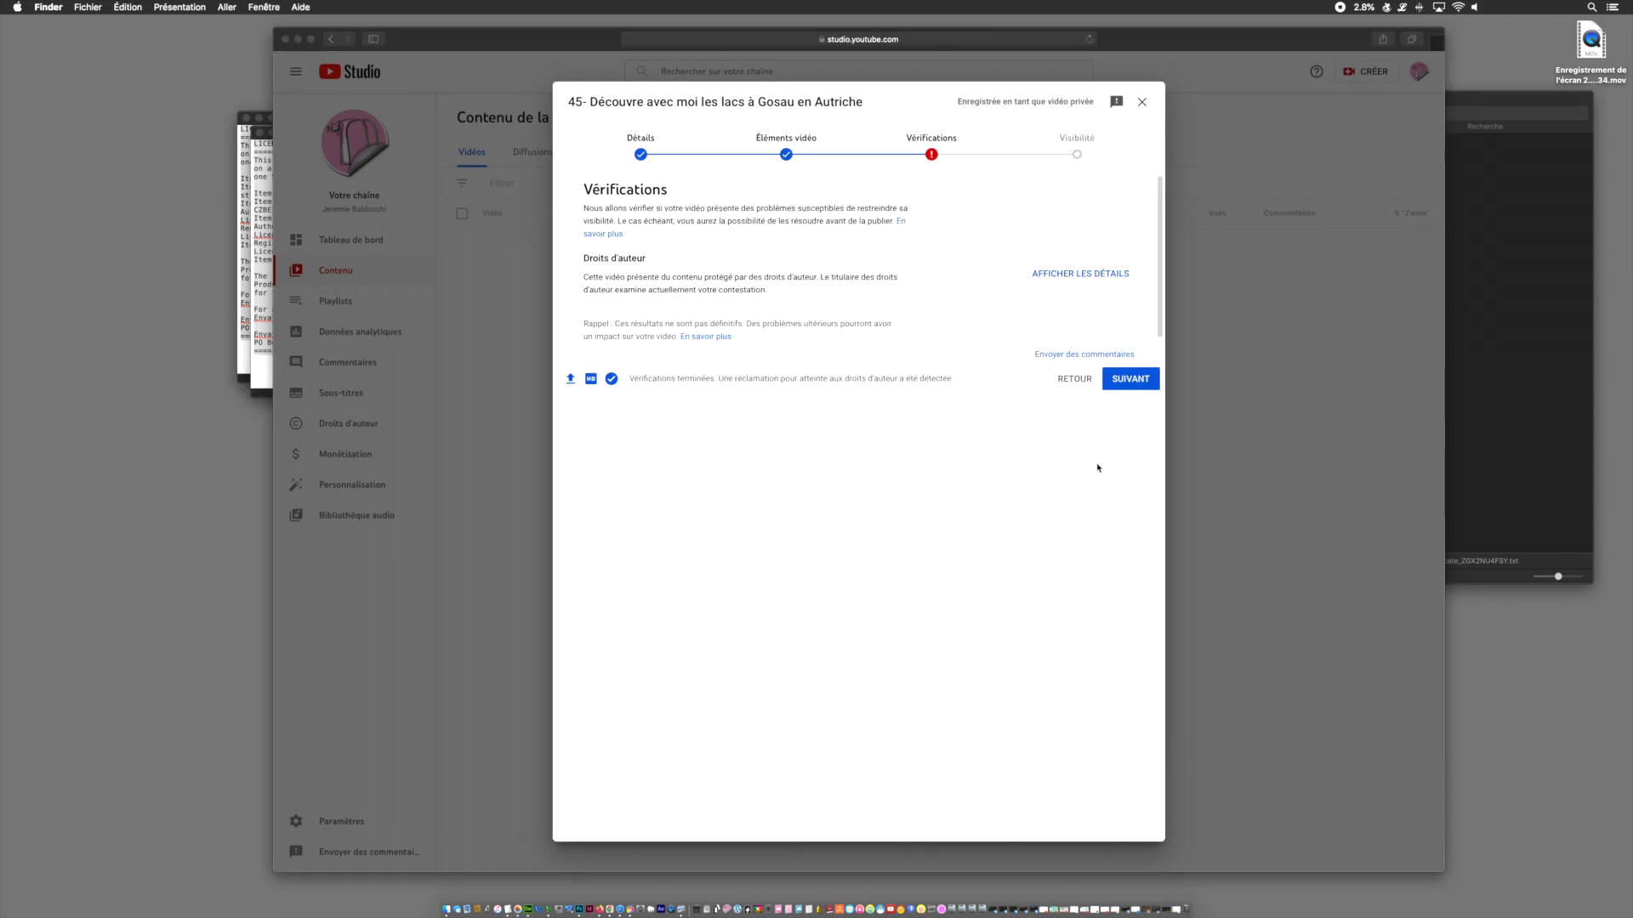
# - Advance the lacs à Gosau video to the Visibilité stage and publish it
pyautogui.click(1146, 387)
pyautogui.click(1131, 385)
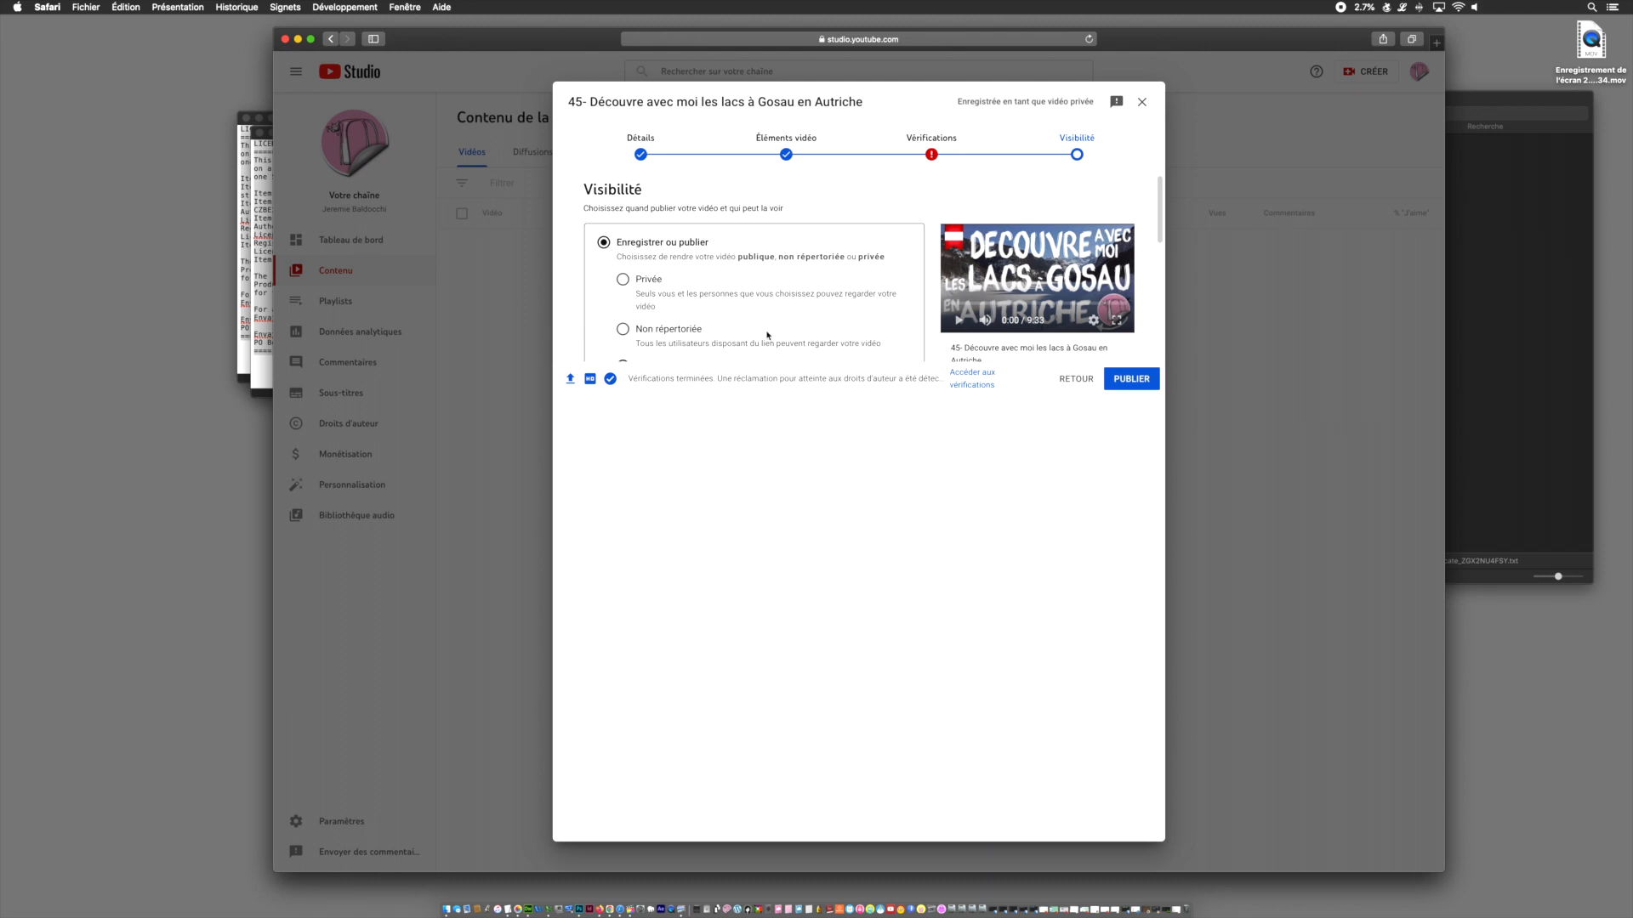
pyautogui.click(1135, 383)
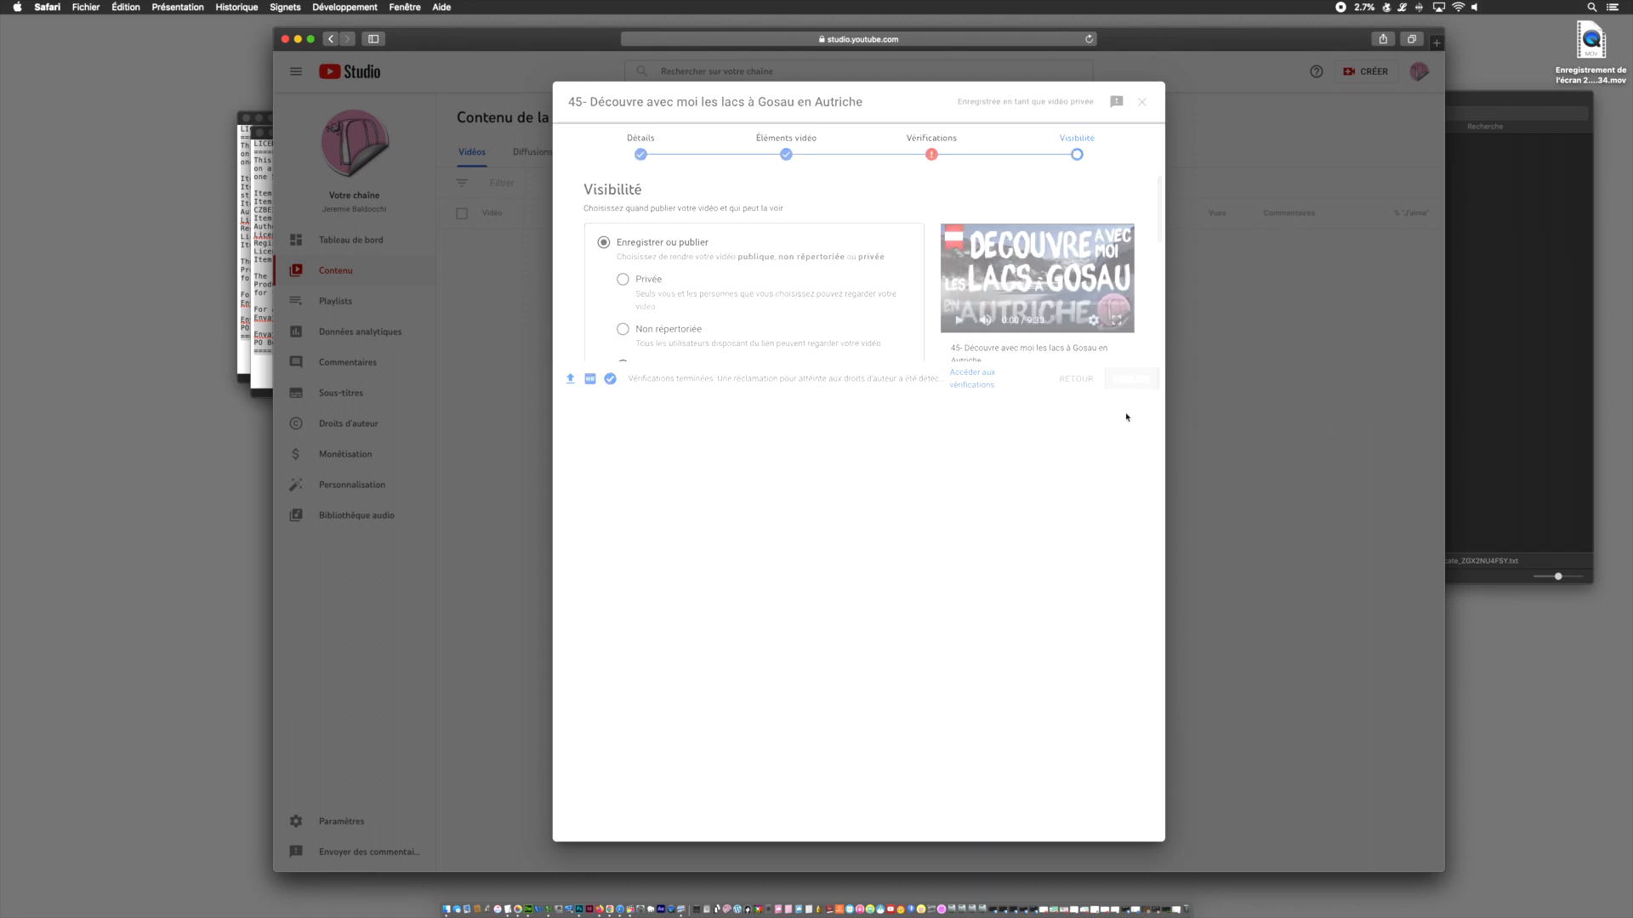
pyautogui.click(991, 593)
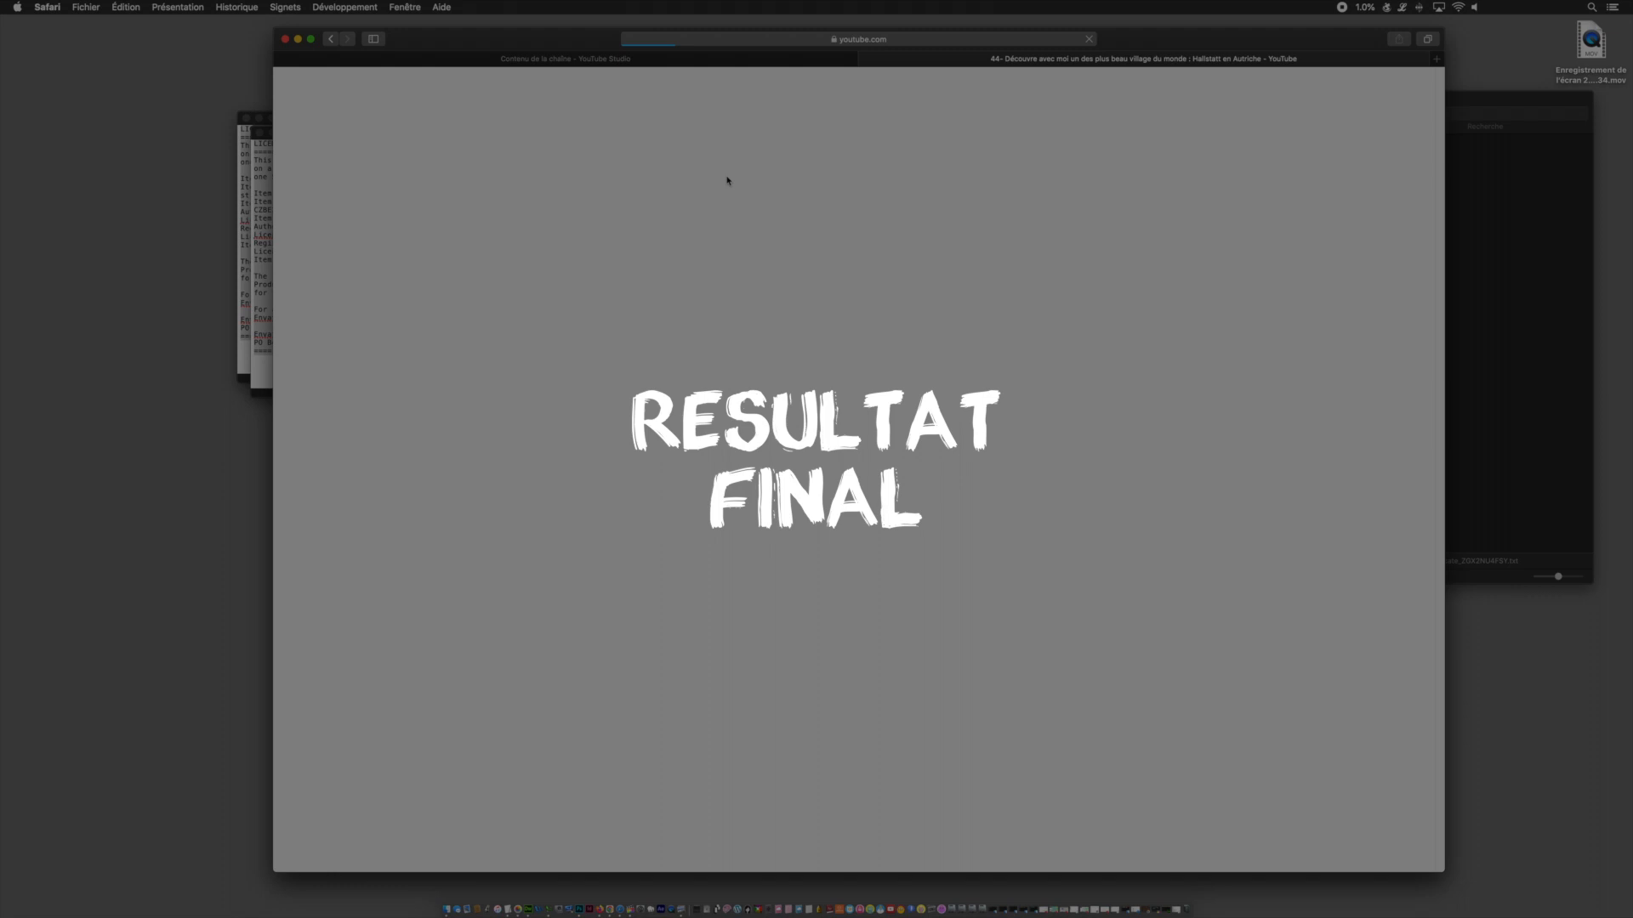